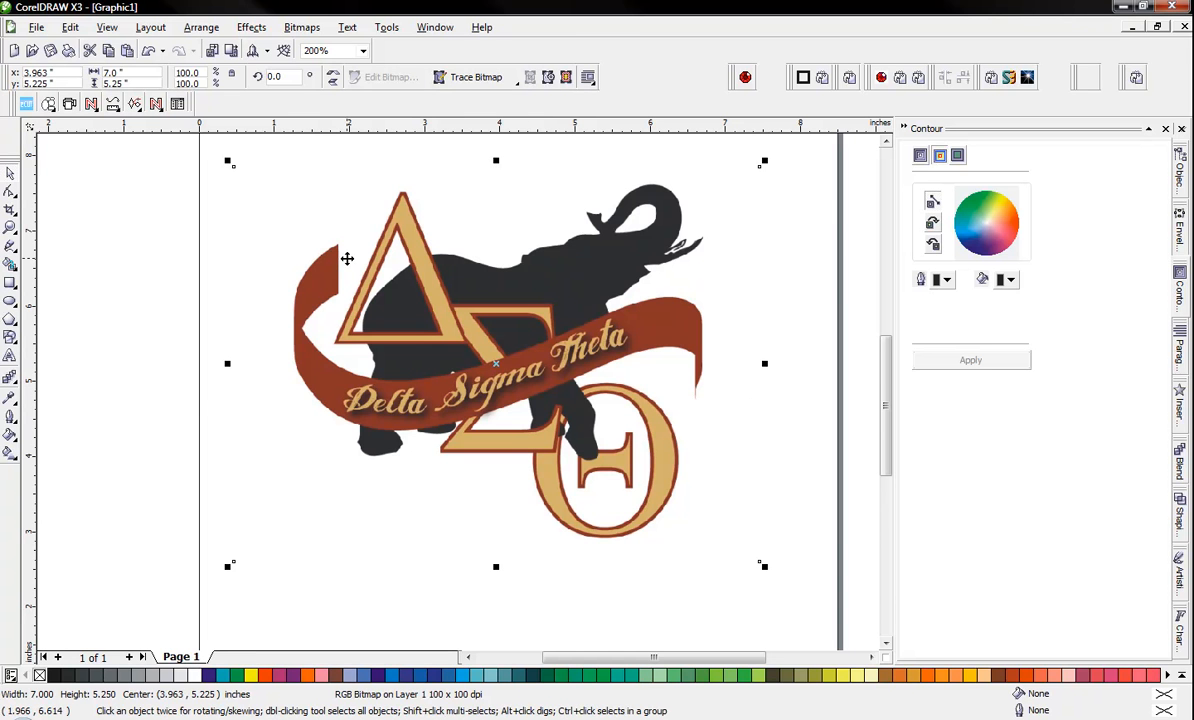
Use the Shape tool to crop the bitmap's empty left margin in to the ribbon's outer edge.
left_click(9, 195)
left_click(9, 195)
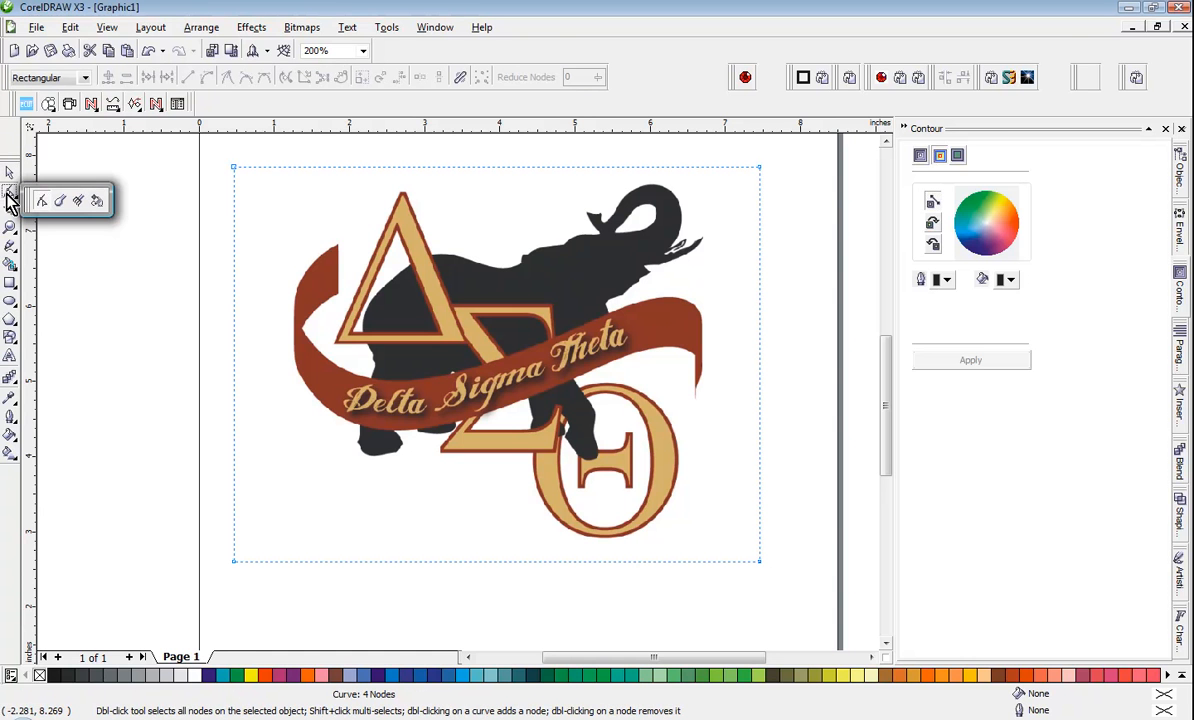
left_click(9, 197)
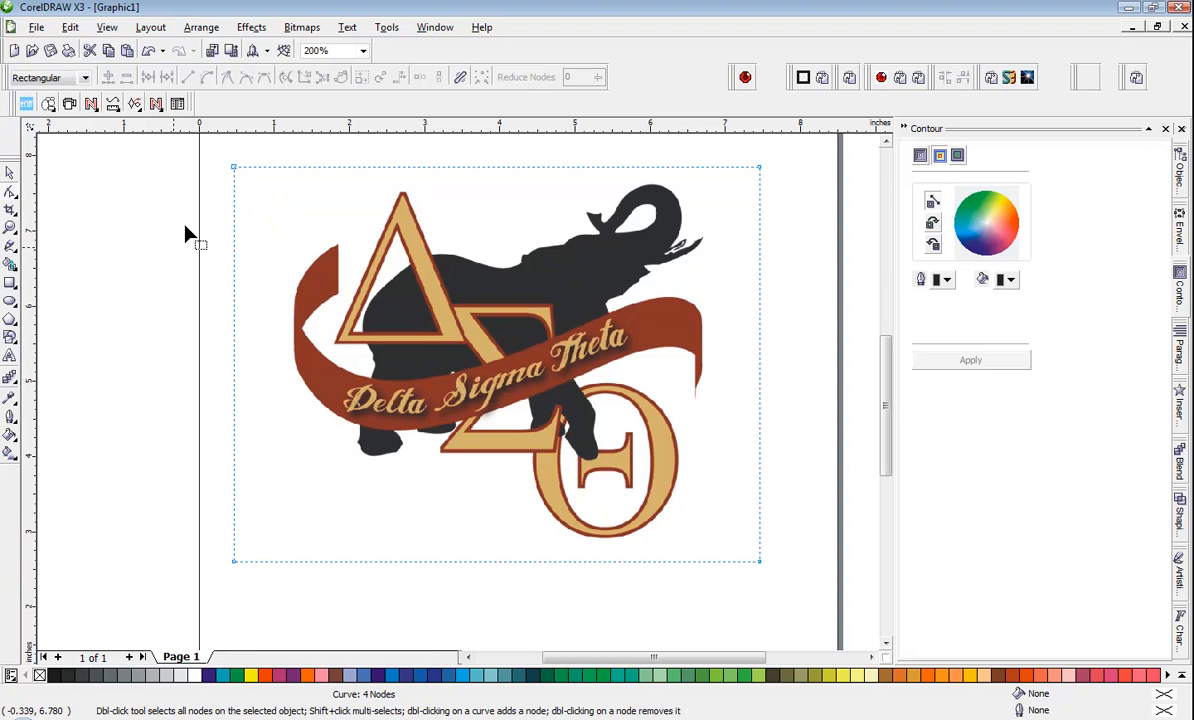
left_click_drag(217, 153, 240, 587)
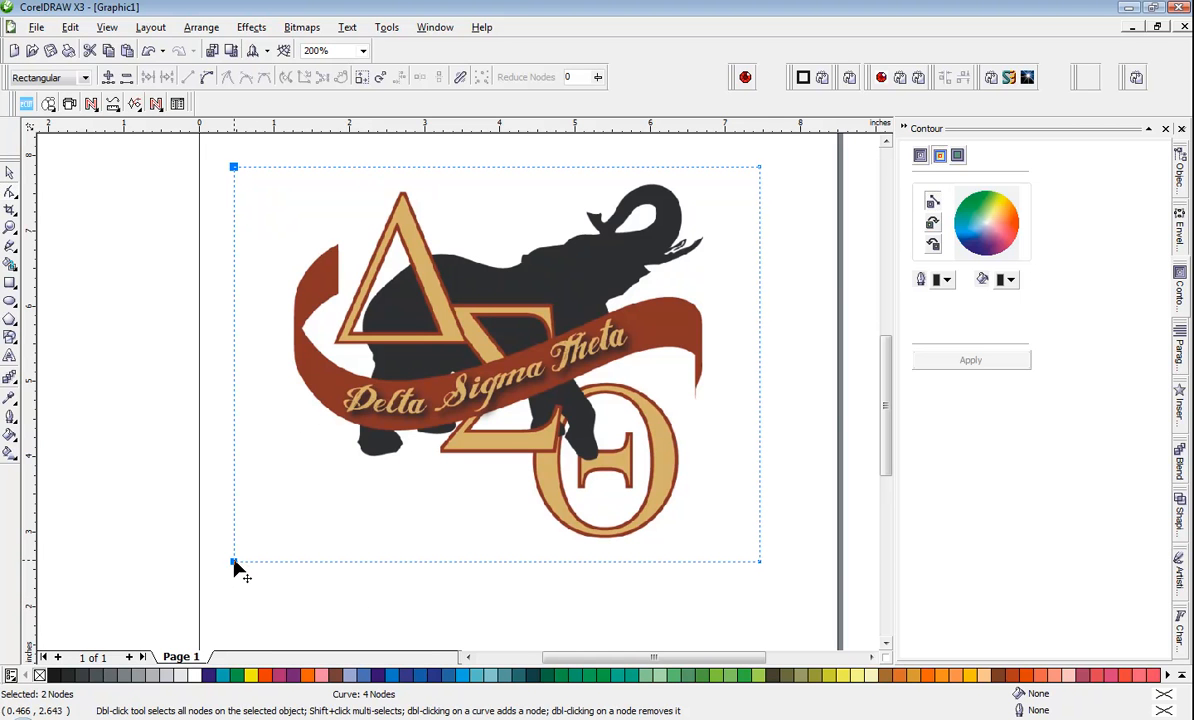
left_click_drag(234, 562, 290, 562)
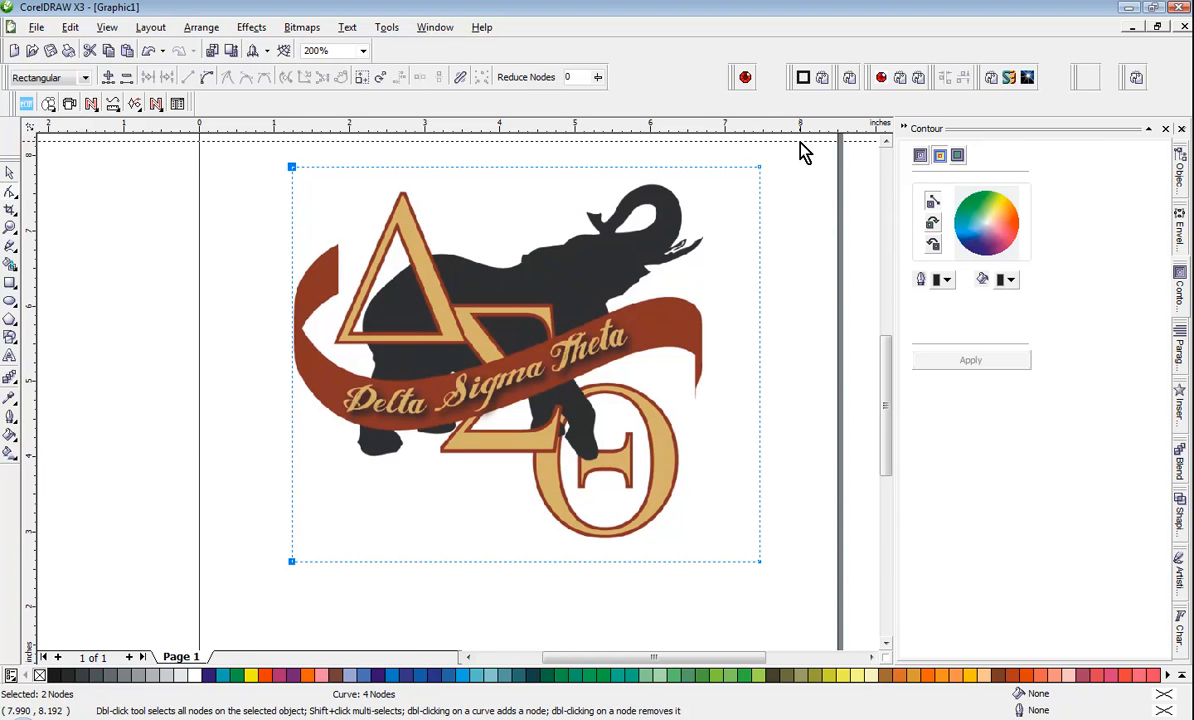
Crop the bitmap's right, lower and upper margins close to the artwork, leaving it about 5.5 by 4.8 inches.
left_click_drag(793, 147, 706, 562)
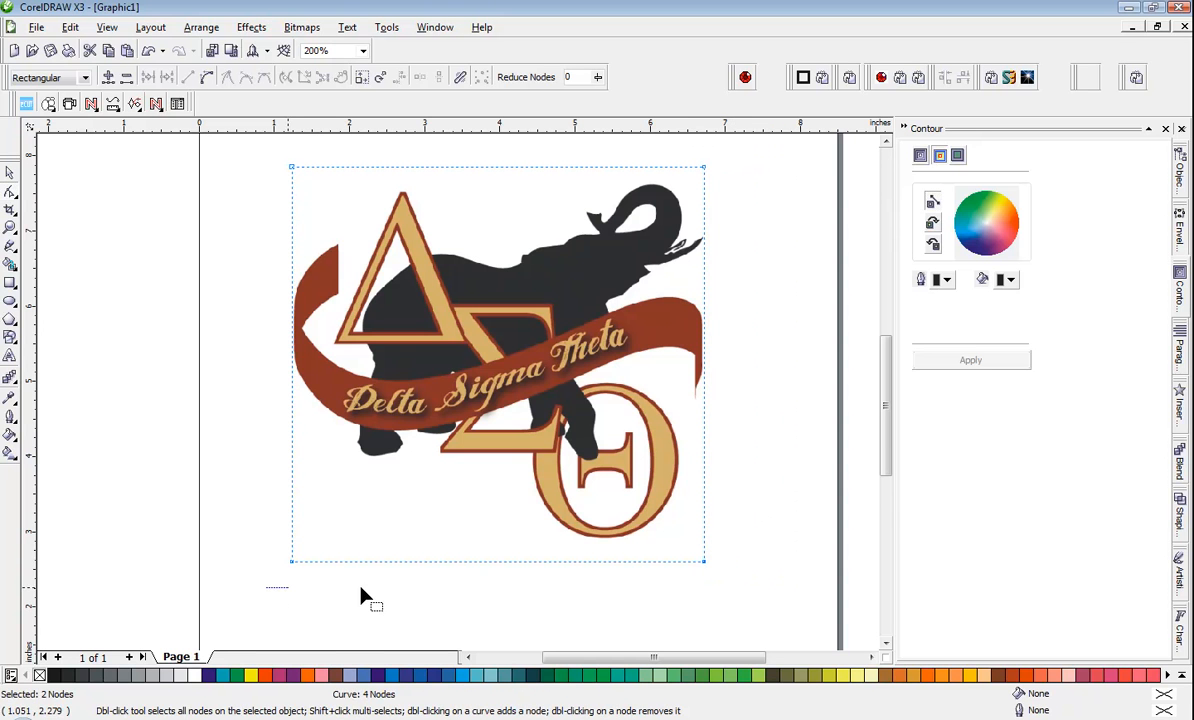
left_click_drag(362, 596, 705, 541)
left_click_drag(258, 165, 705, 184)
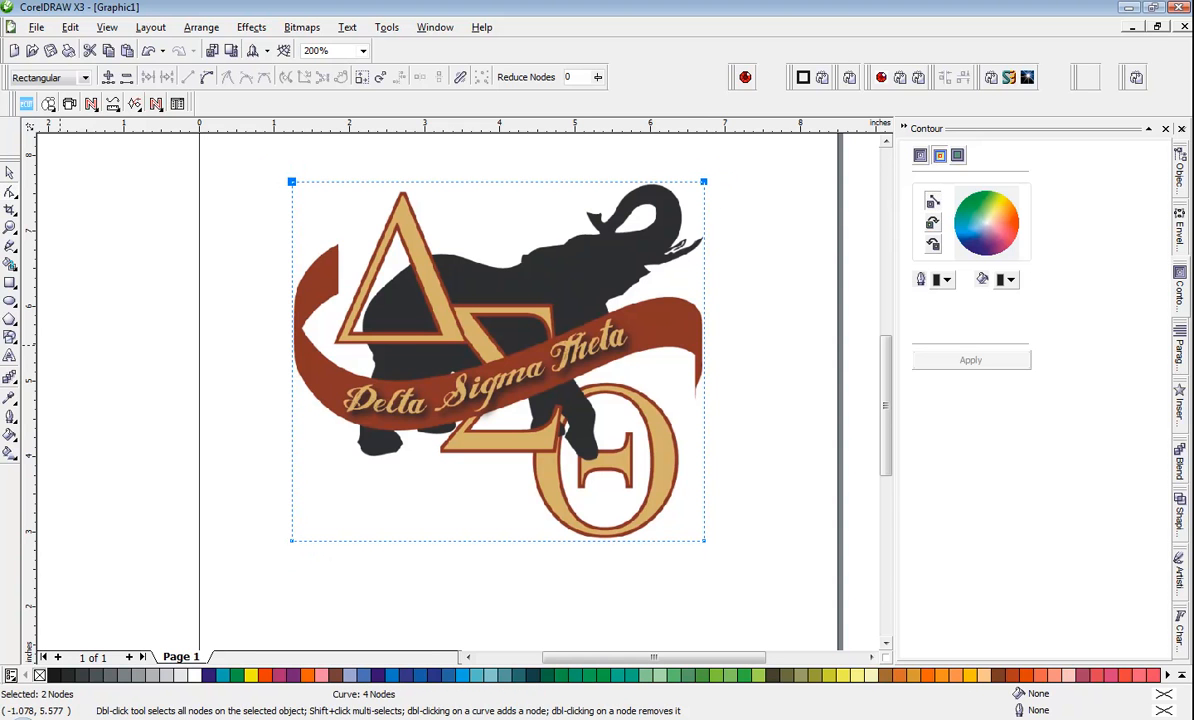
left_click(12, 175)
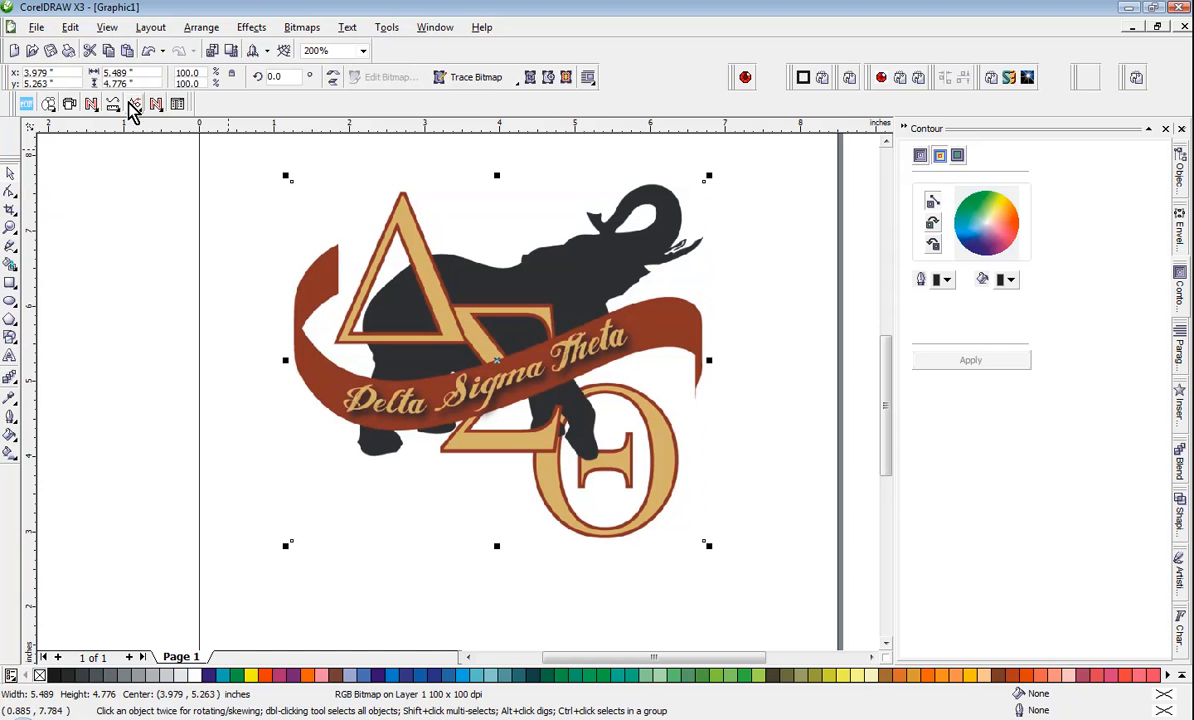
Set the cropped bitmap's width to 9 inches and move it slightly up and to the right on the page.
left_click(140, 72)
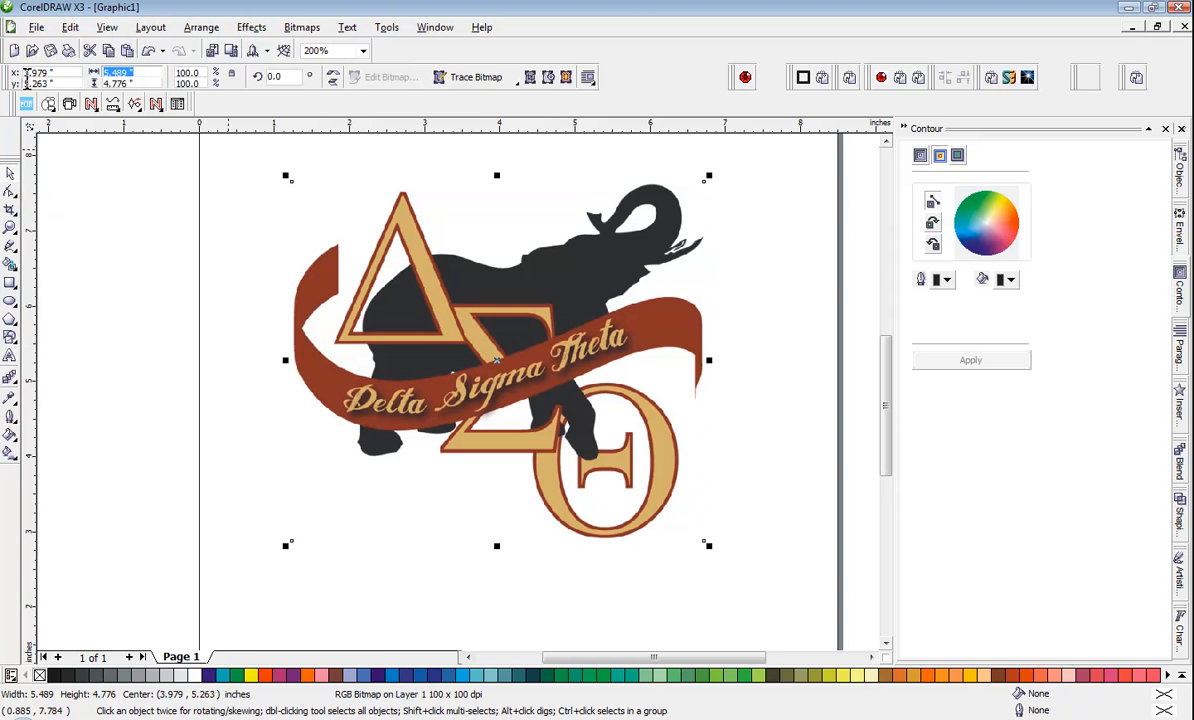
type("9.0")
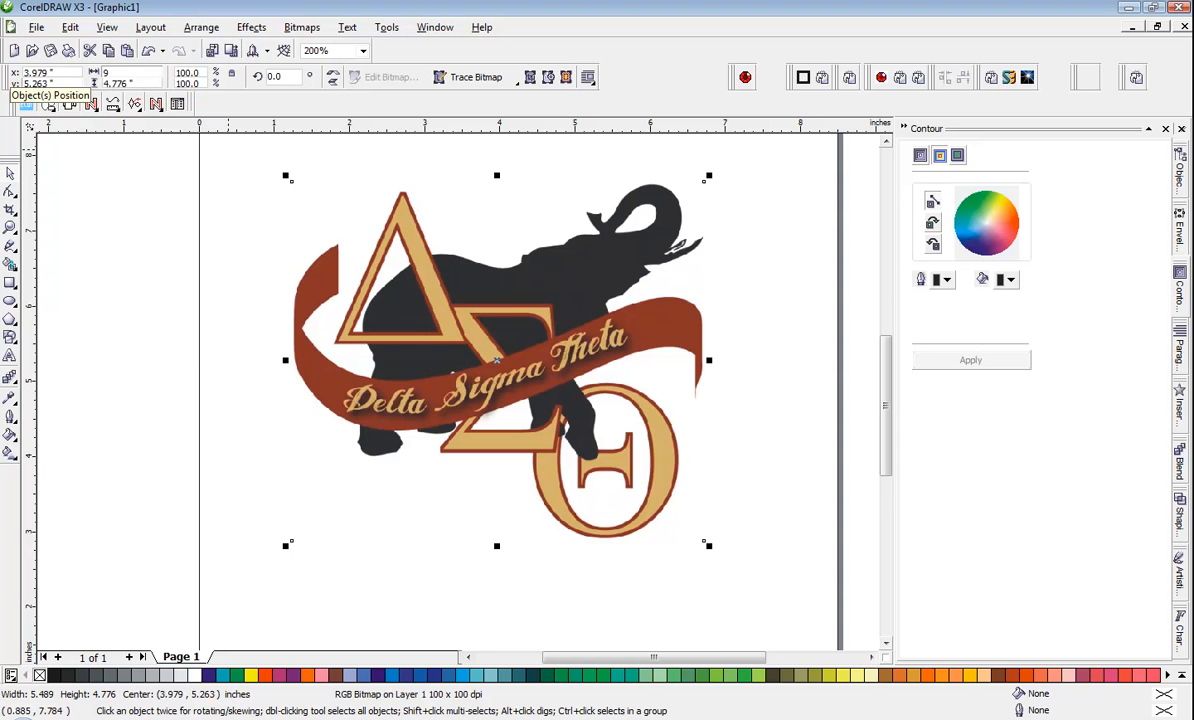
key("Return")
scroll(77, 286, "down", 1)
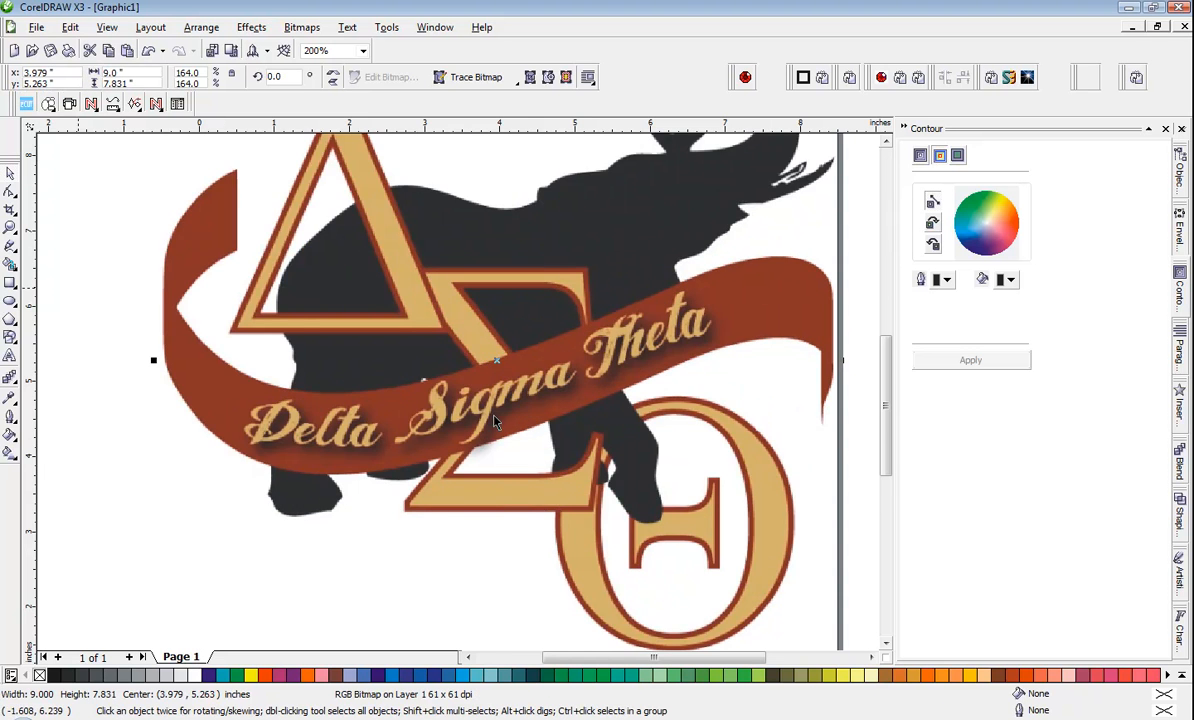
scroll(450, 390, "down", 1)
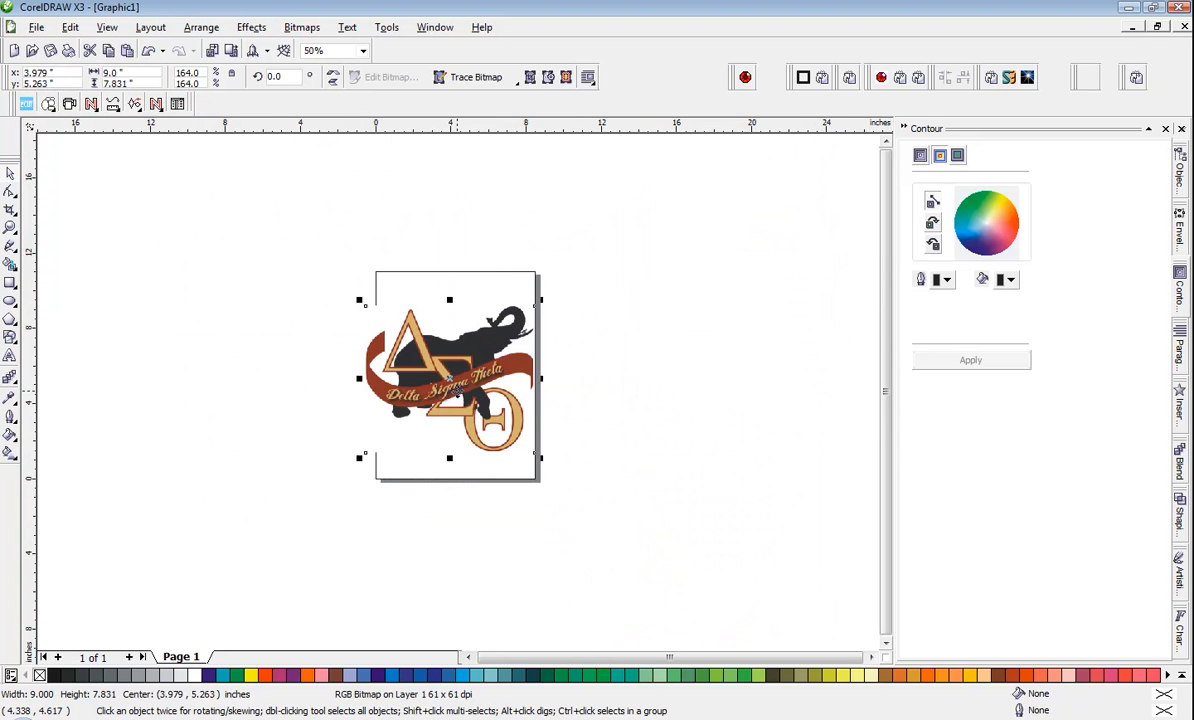
scroll(457, 393, "up", 1)
left_click_drag(457, 394, 468, 391)
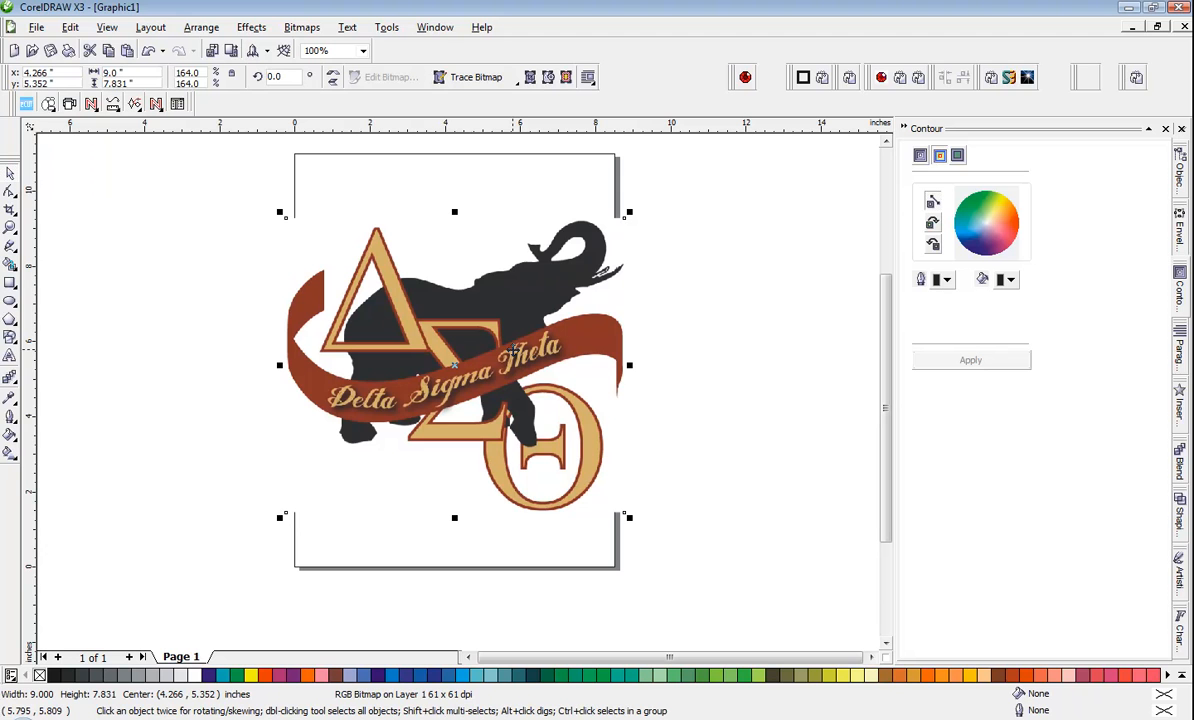
left_click(688, 359)
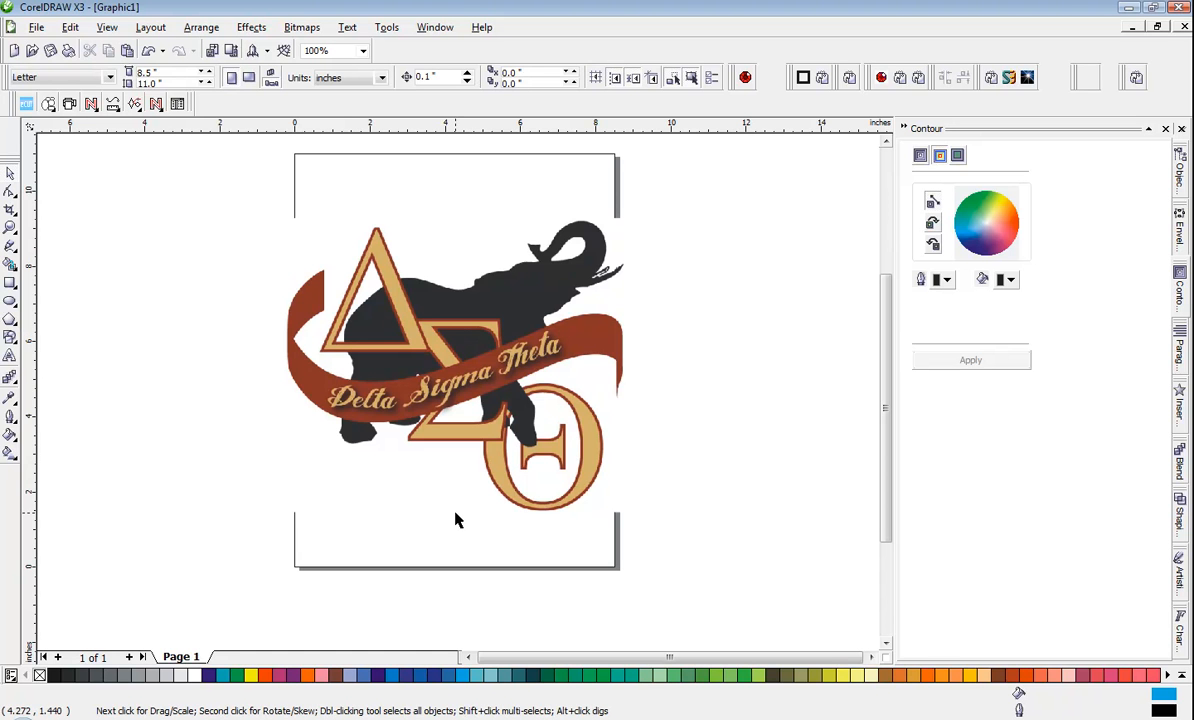
left_click(448, 402)
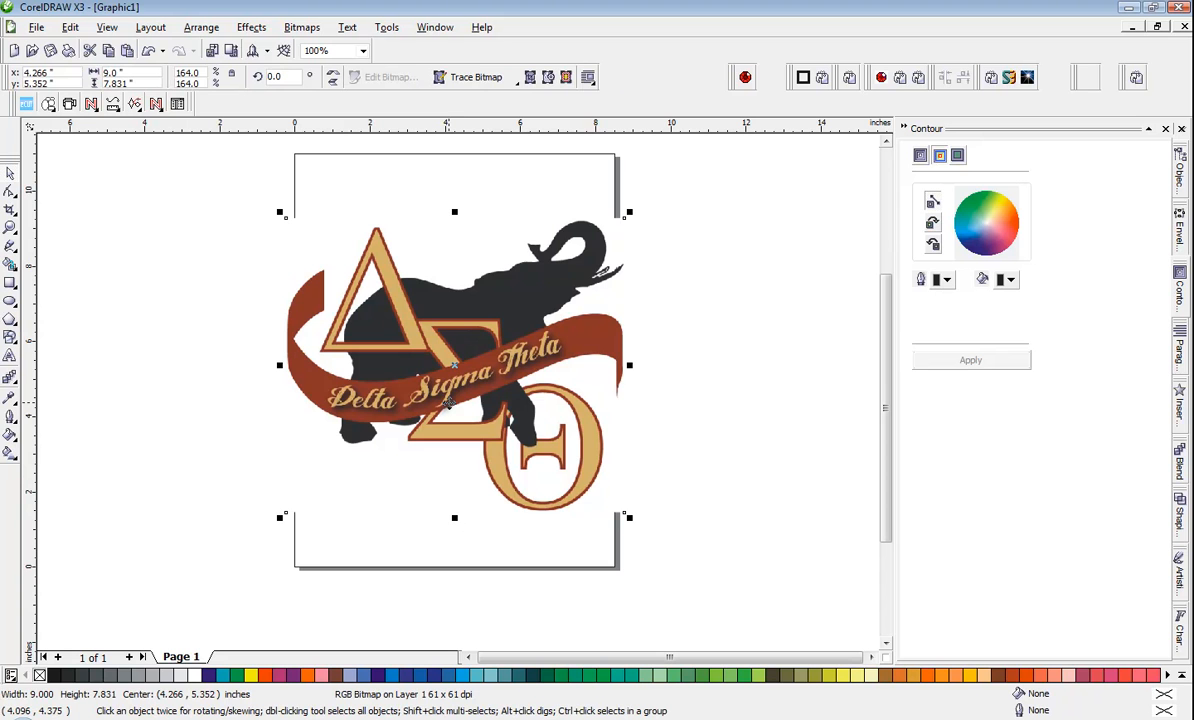
left_click(767, 368)
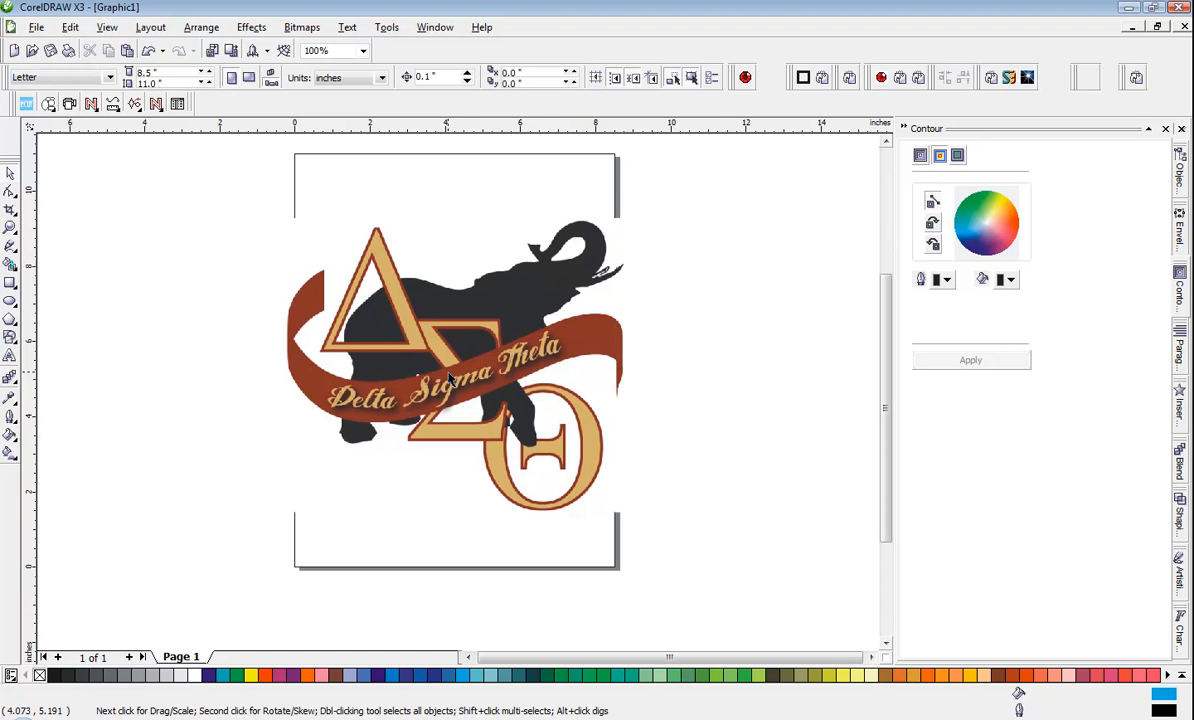
Try a height of 9 inches for the logo bitmap and undo the resize.
left_click(449, 381)
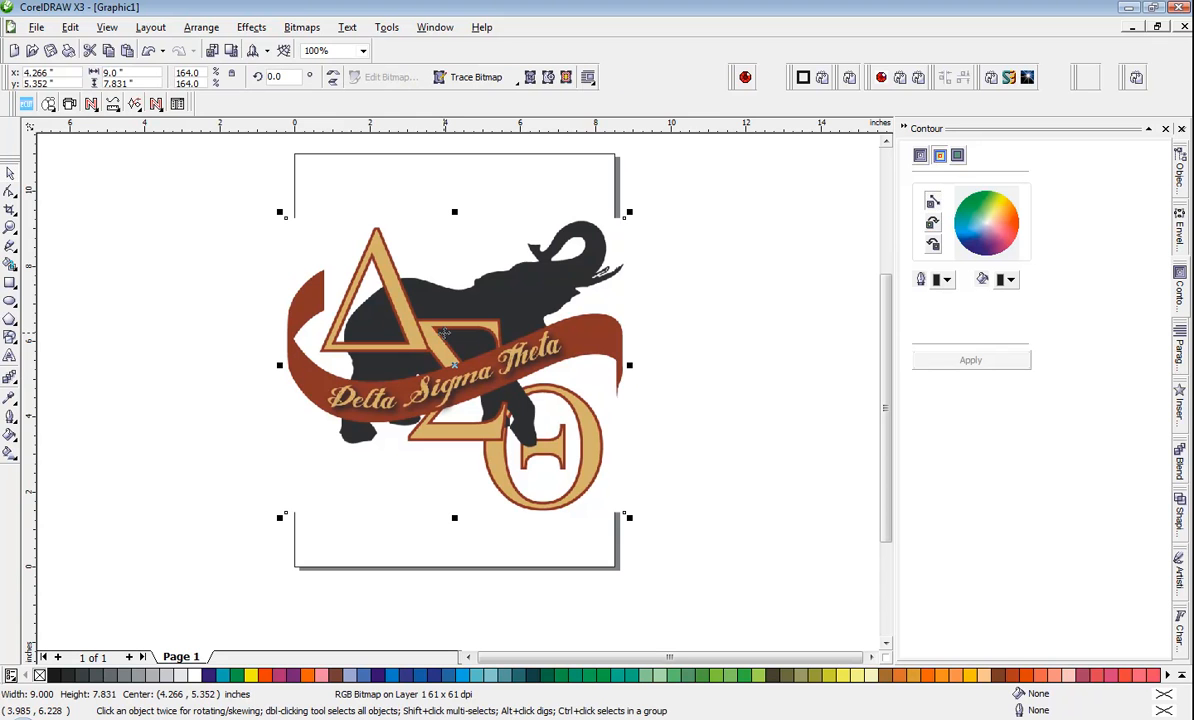
left_click(118, 83)
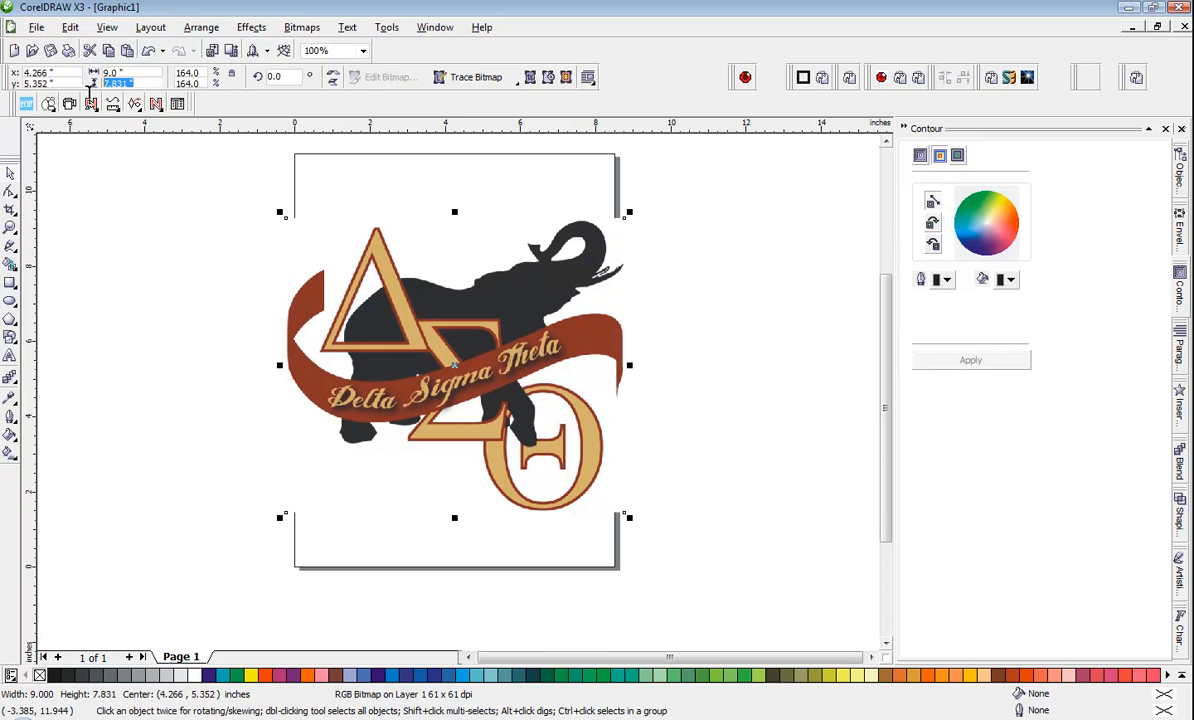
type("9")
key("Return")
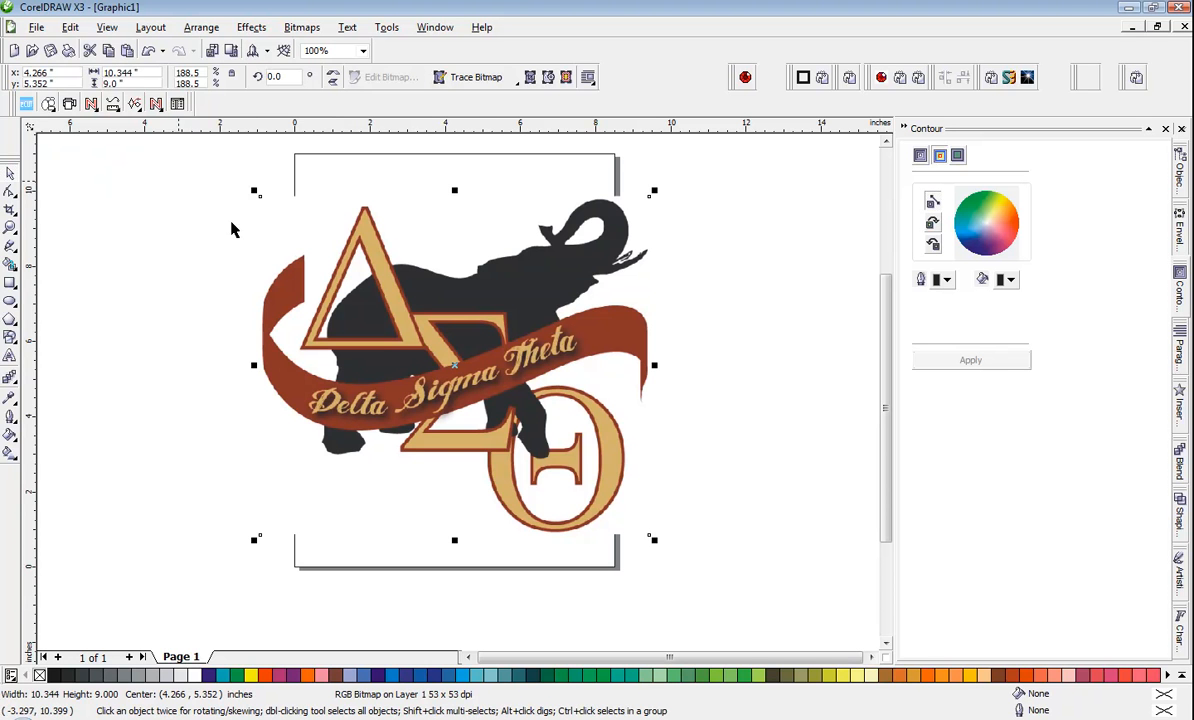
type("9")
key("Return")
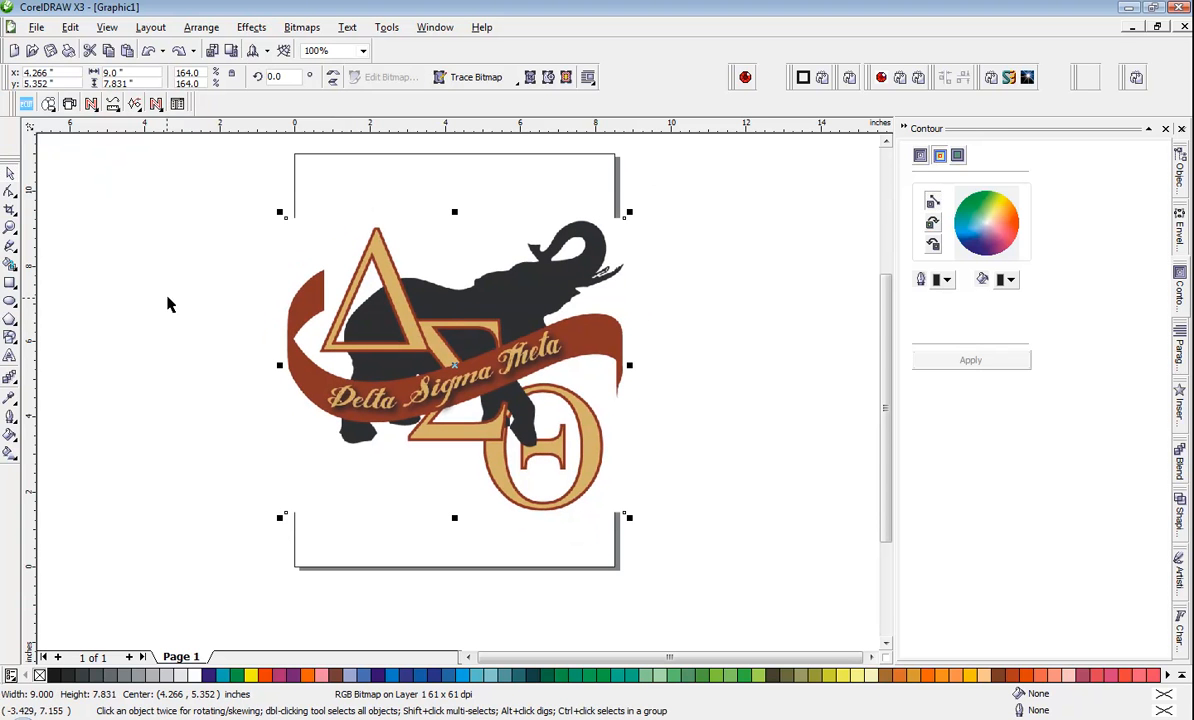
Shift the logo bitmap slightly upward on the page and deselect it.
left_click(179, 368)
left_click(356, 396)
left_click(183, 436)
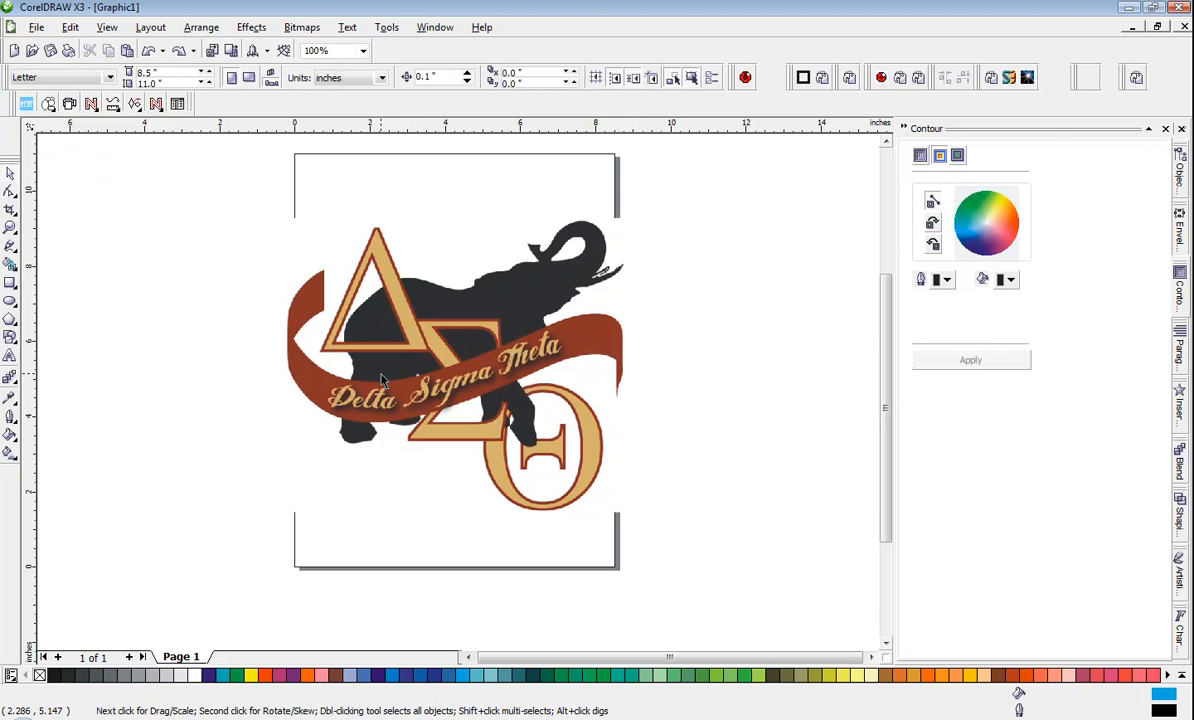
left_click(404, 341)
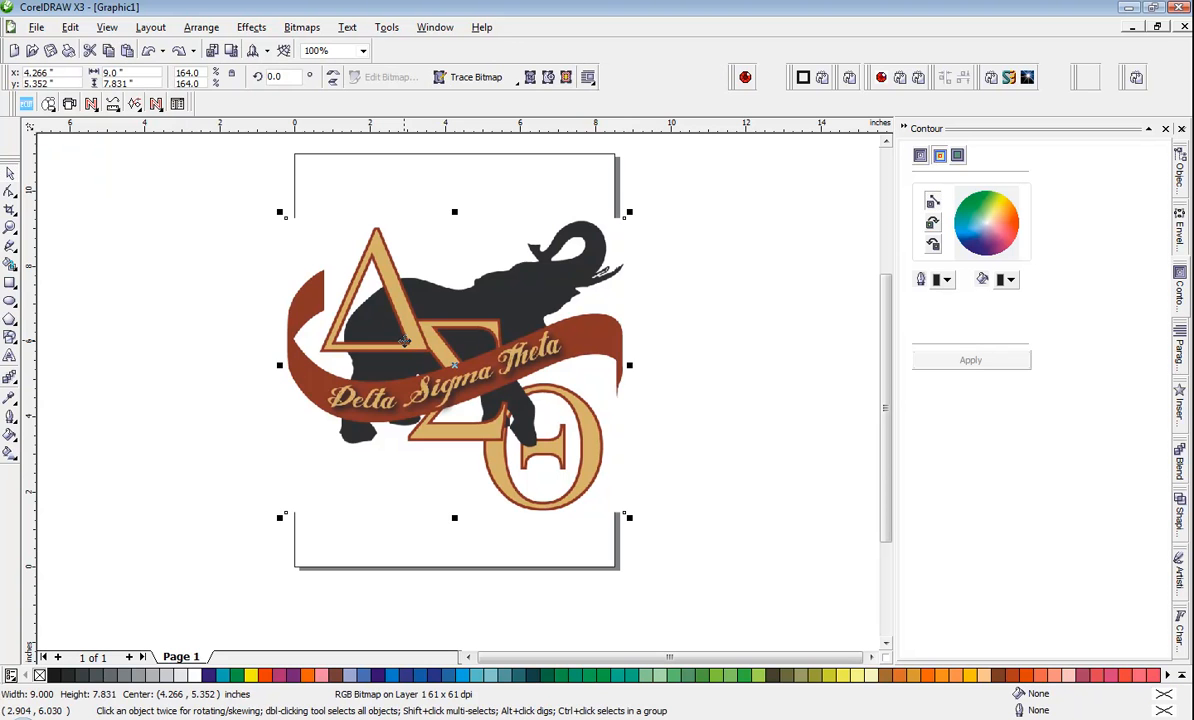
left_click_drag(568, 337, 566, 336)
left_click(741, 315)
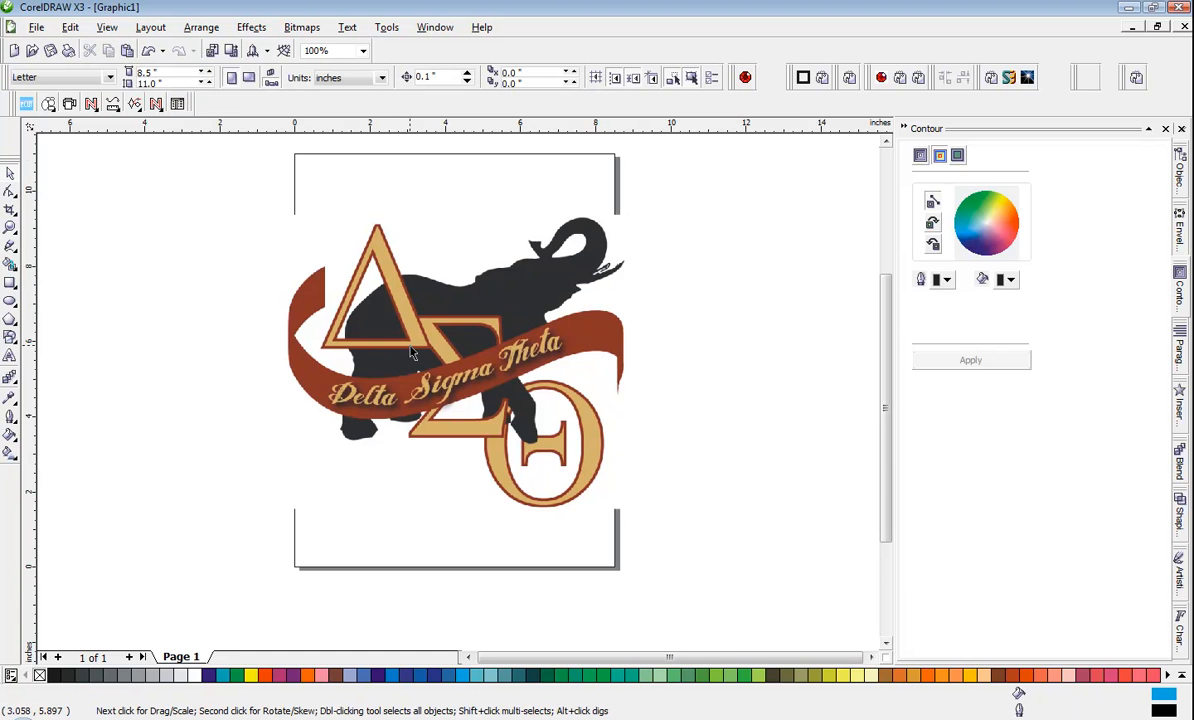
Start tracing the ribbon with the Pen tool, placing straight segments along its cut left end and to the inner point of its fold.
scroll(412, 352, "up", 2)
scroll(460, 399, "down", 2)
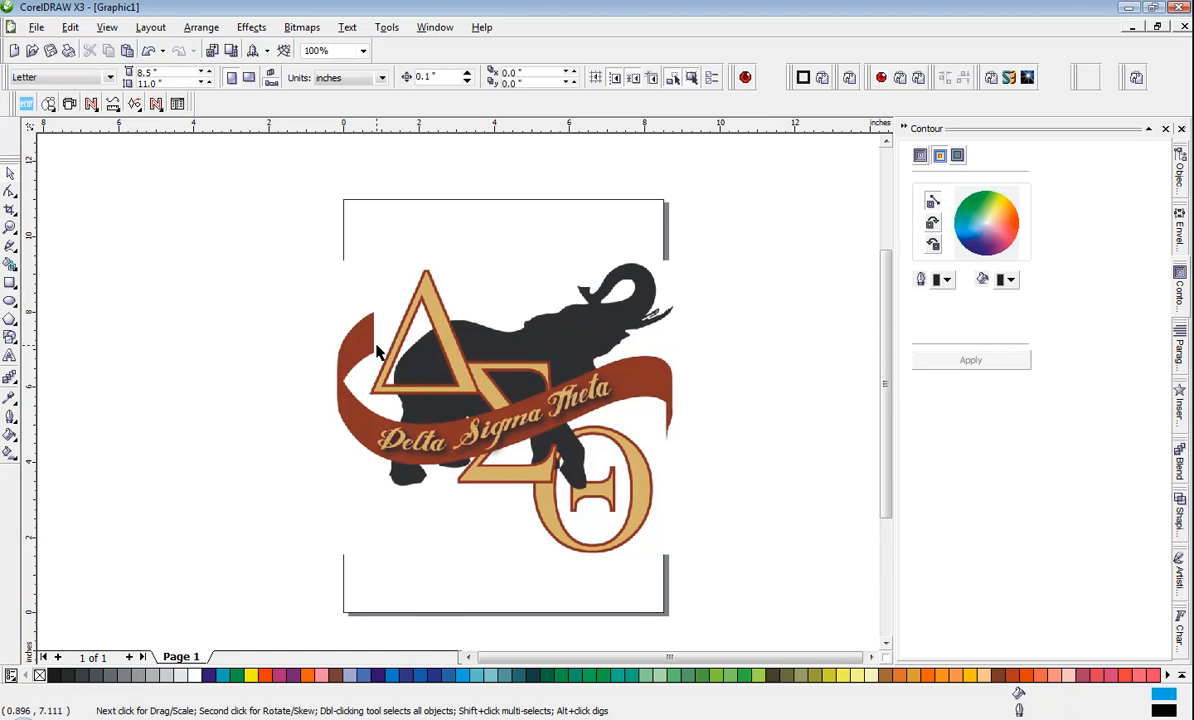
scroll(375, 330, "up", 2)
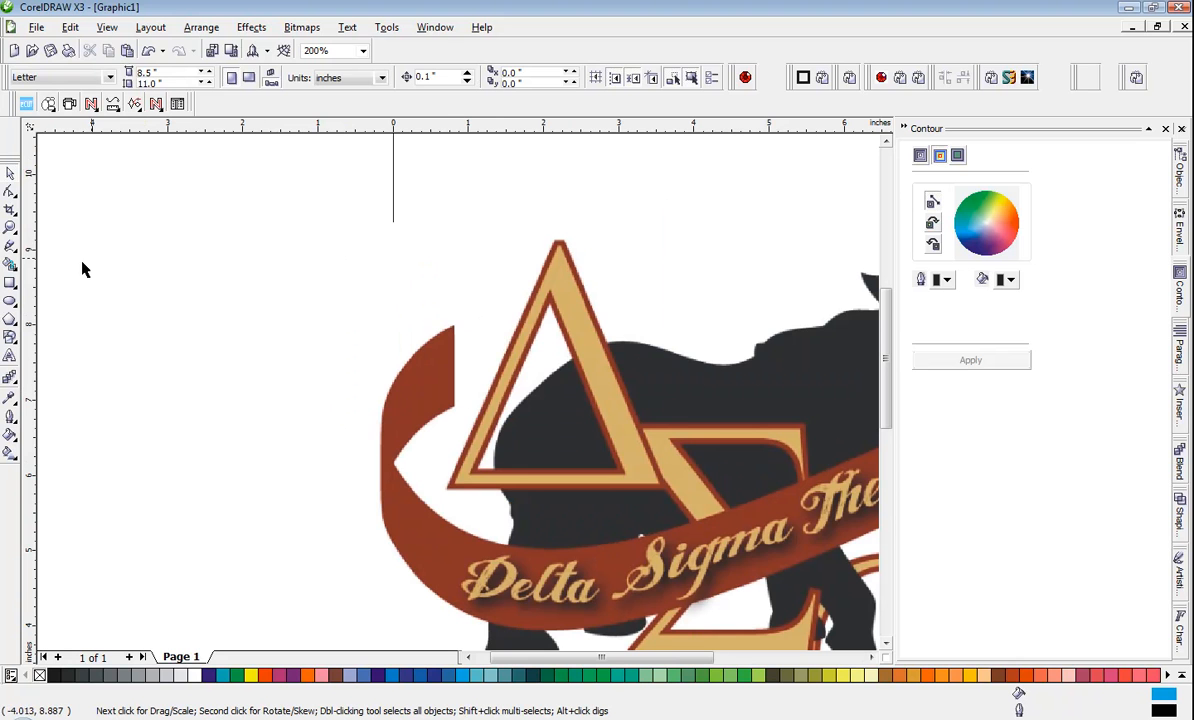
left_click(10, 246)
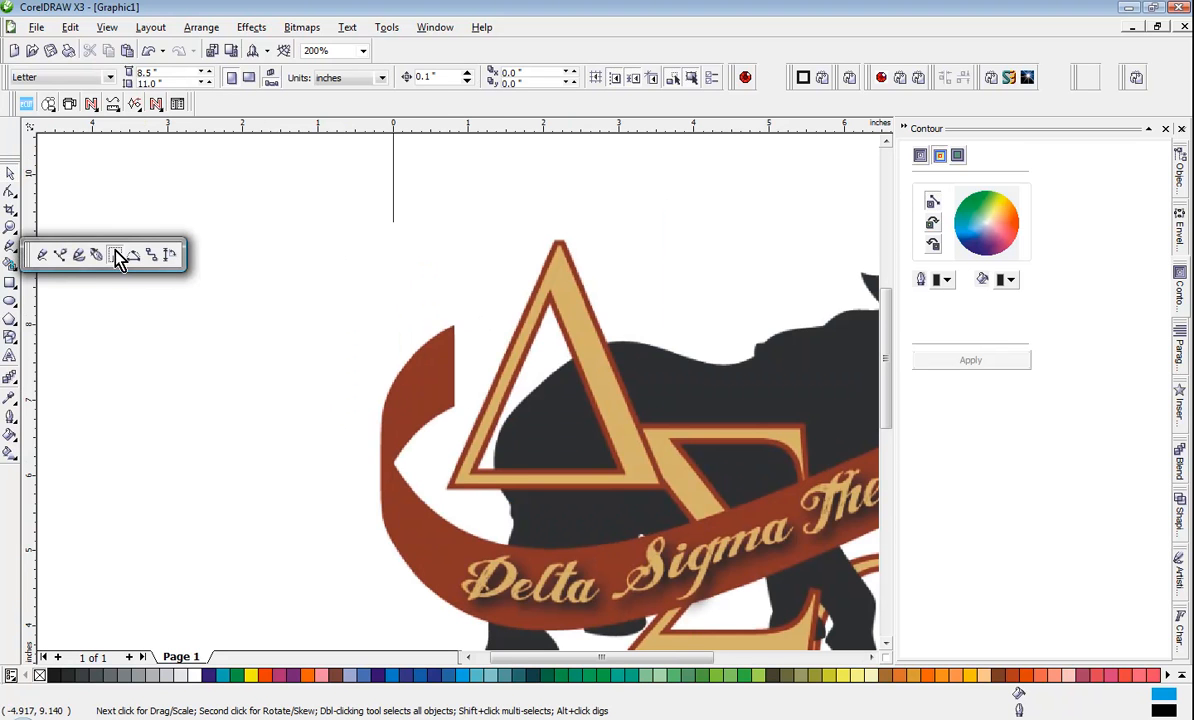
left_click(98, 255)
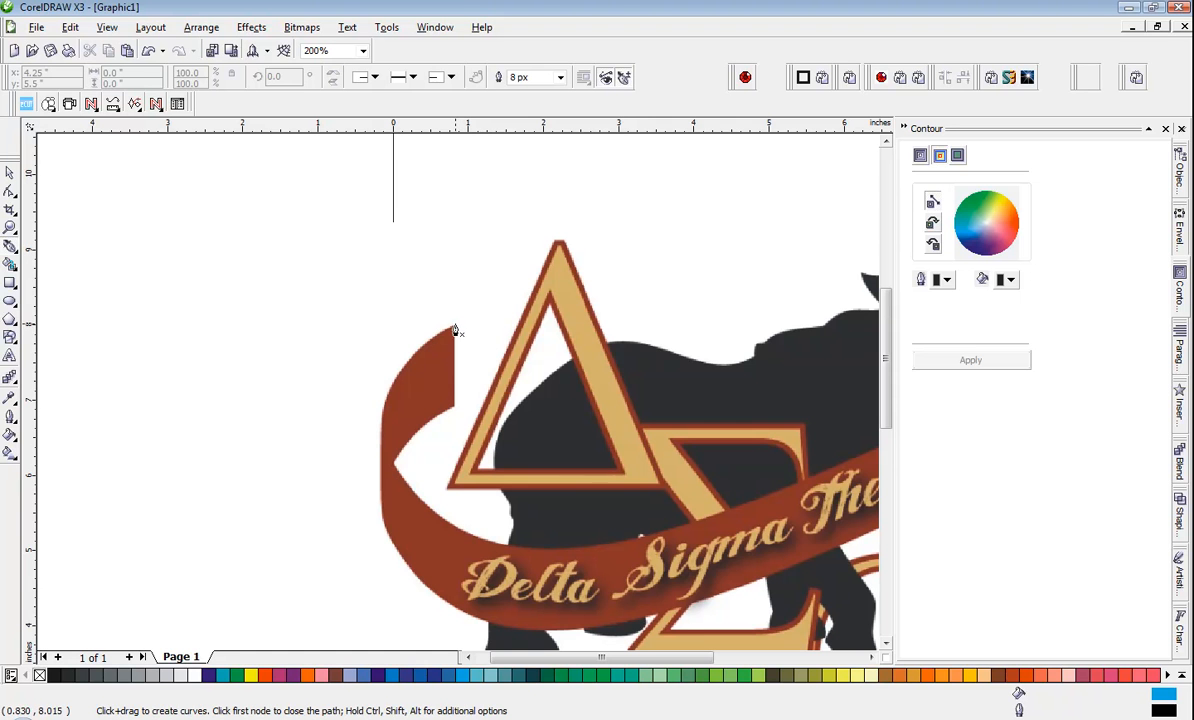
left_click(455, 325)
left_click(455, 404)
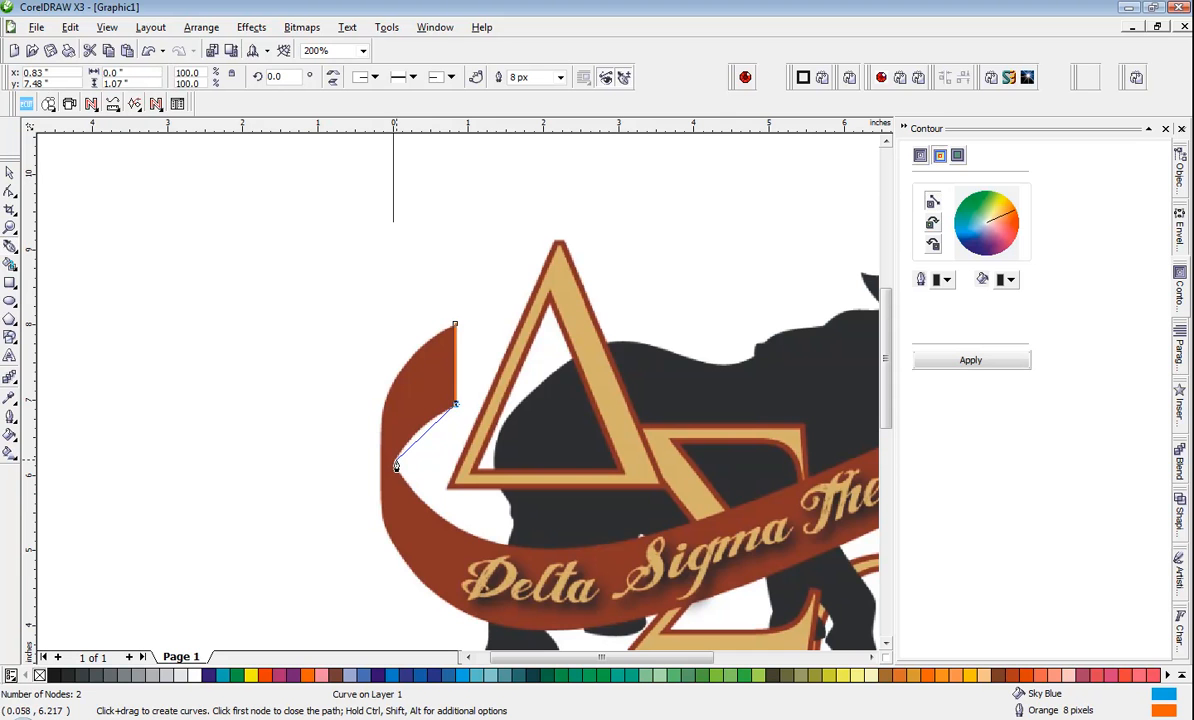
left_click(397, 460)
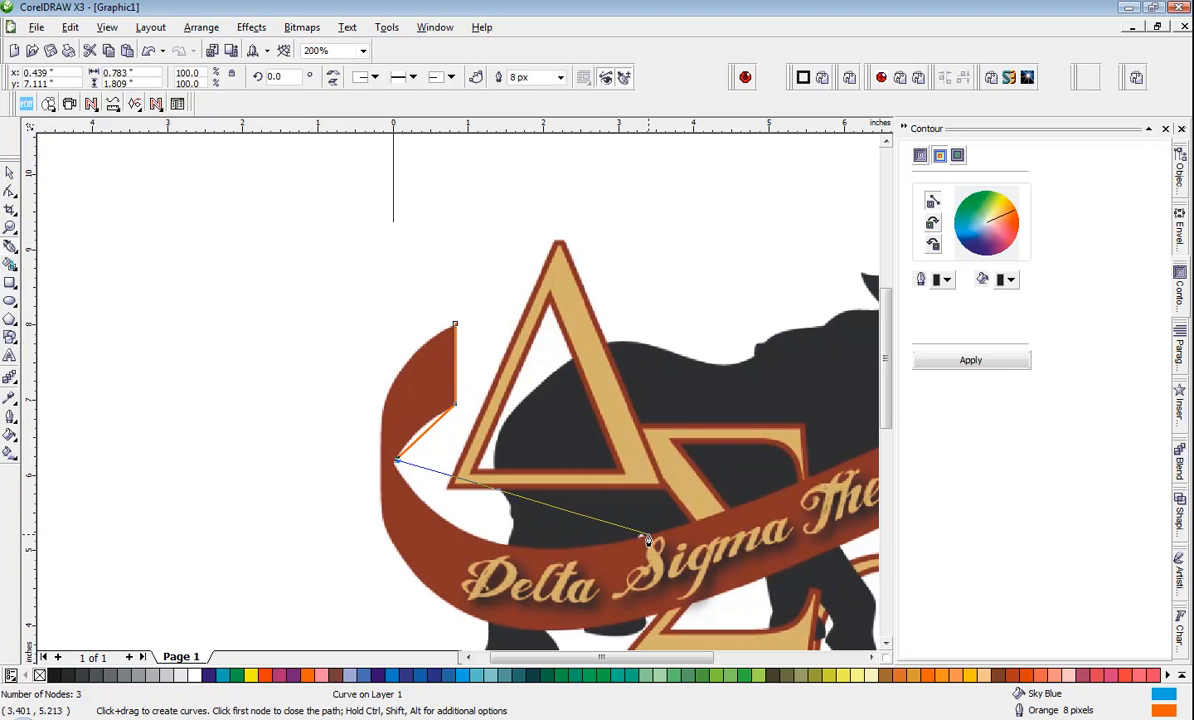
Continue the ribbon trace along its upper edge with nodes above "Sigma" and where the elephant's chest meets the ribbon.
left_click_drag(647, 540, 658, 548)
scroll(658, 548, "down", 1)
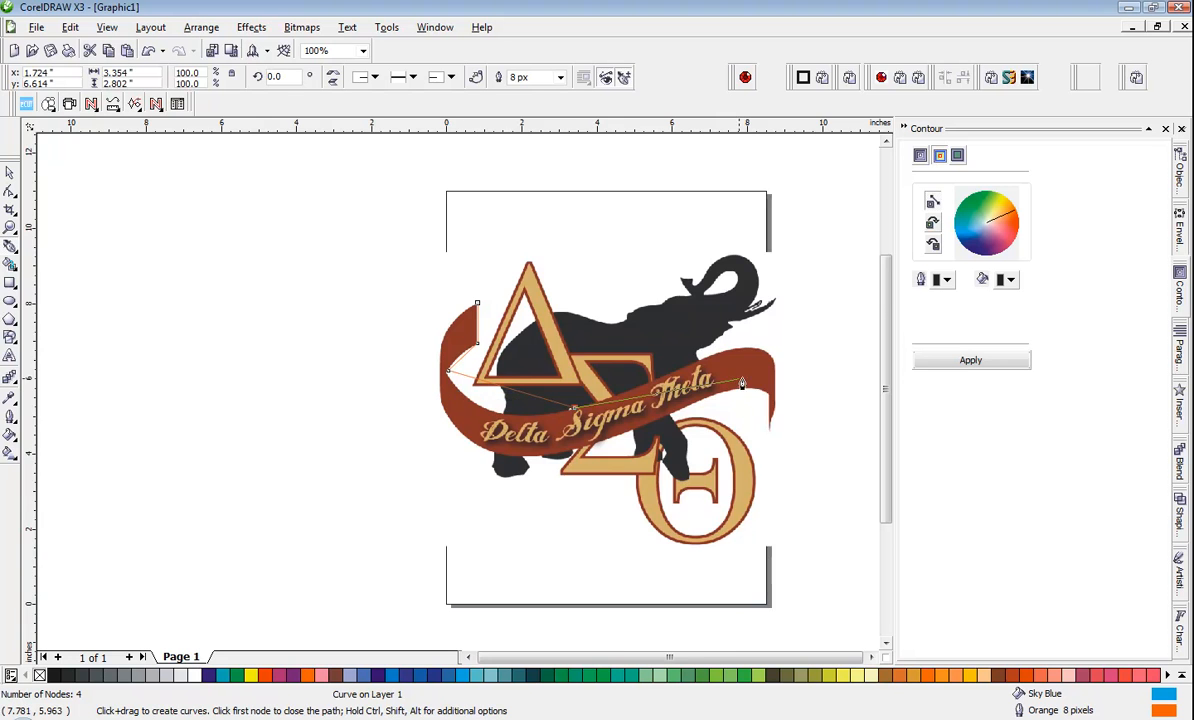
scroll(742, 383, "up", 1)
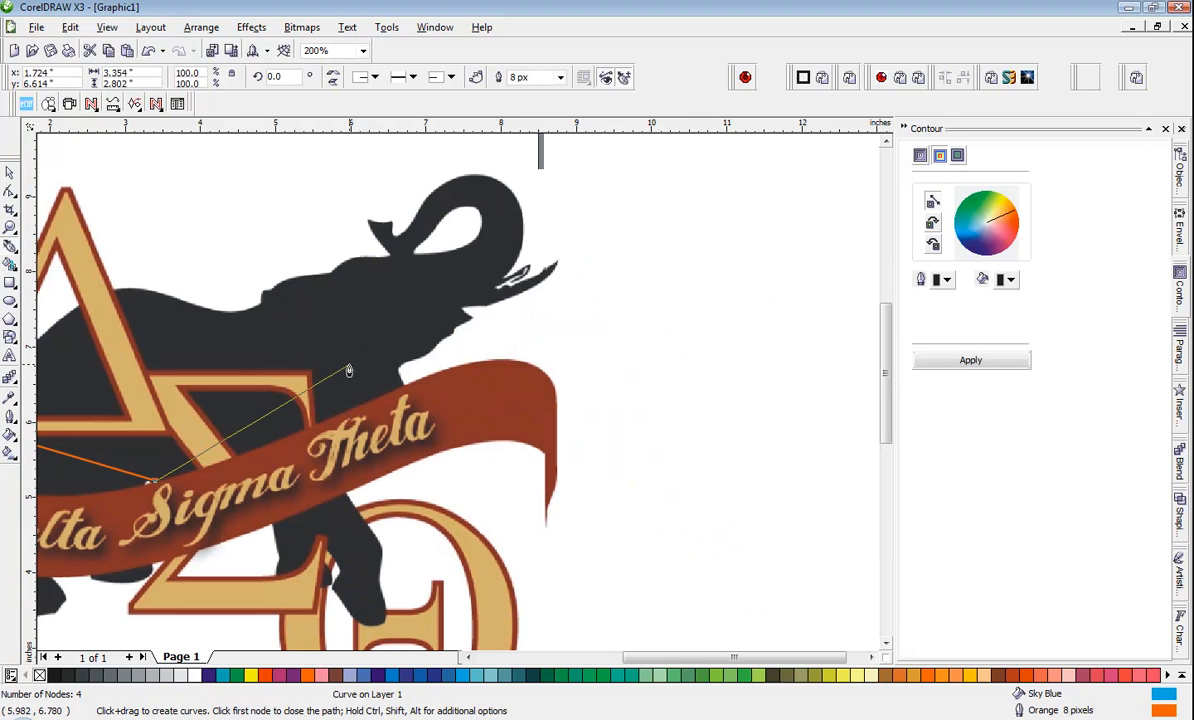
scroll(458, 392, "up", 1)
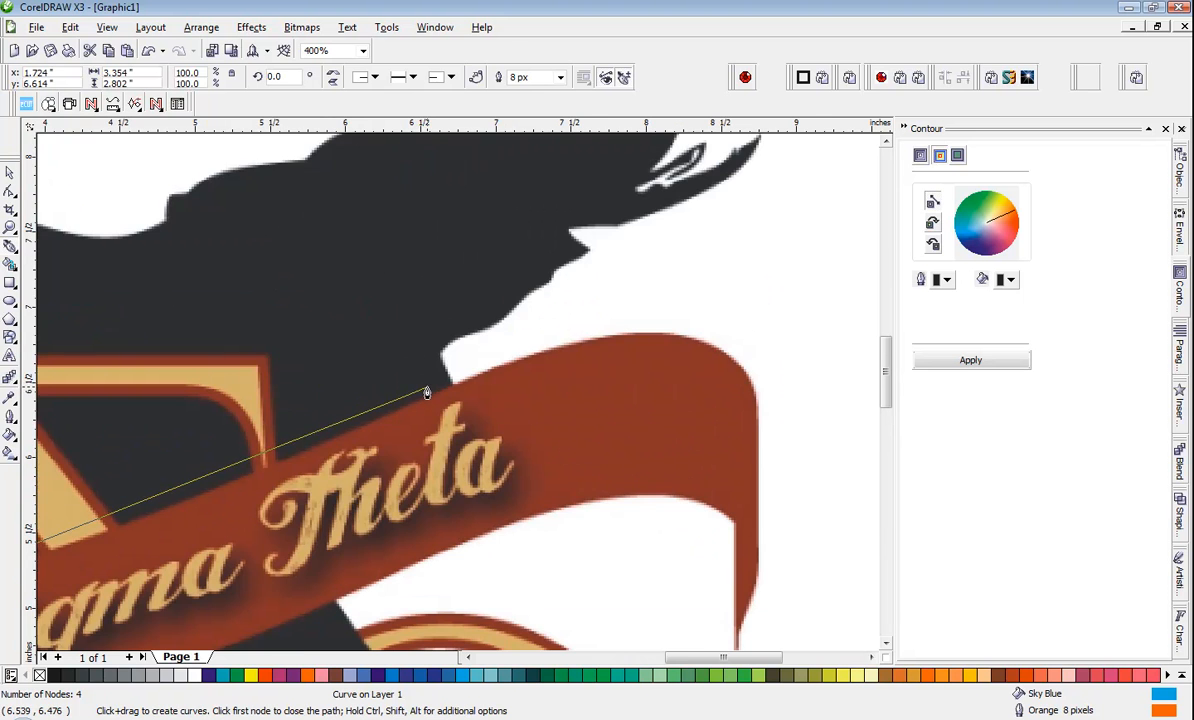
scroll(426, 393, "up", 1)
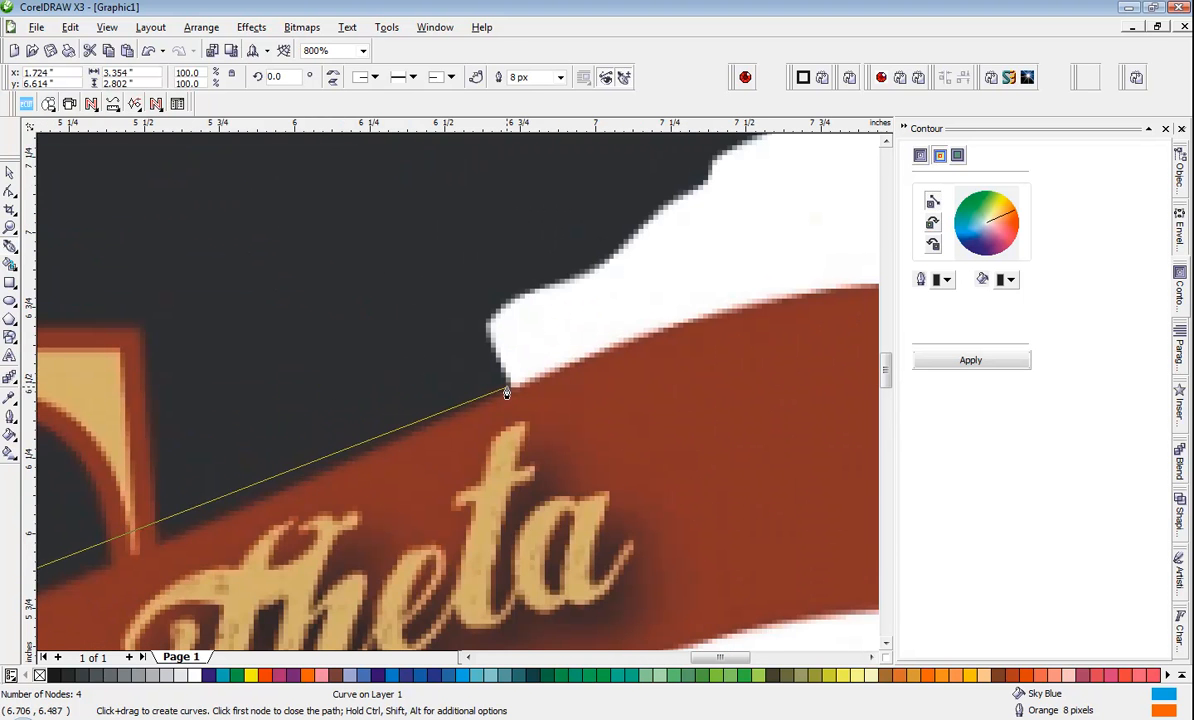
scroll(450, 368, "down", 6)
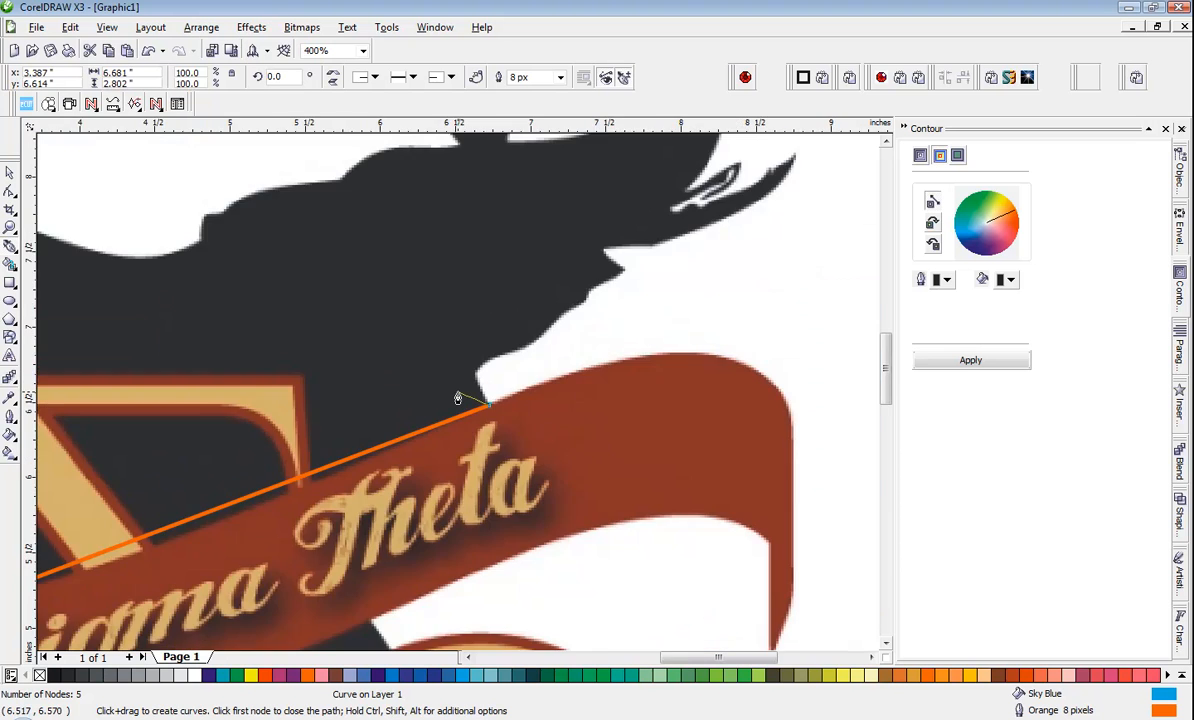
Trace the ribbon's right end with straight segments along its outer edge, around the pointed tip and back up to the inner corner.
scroll(456, 396, "up", 4)
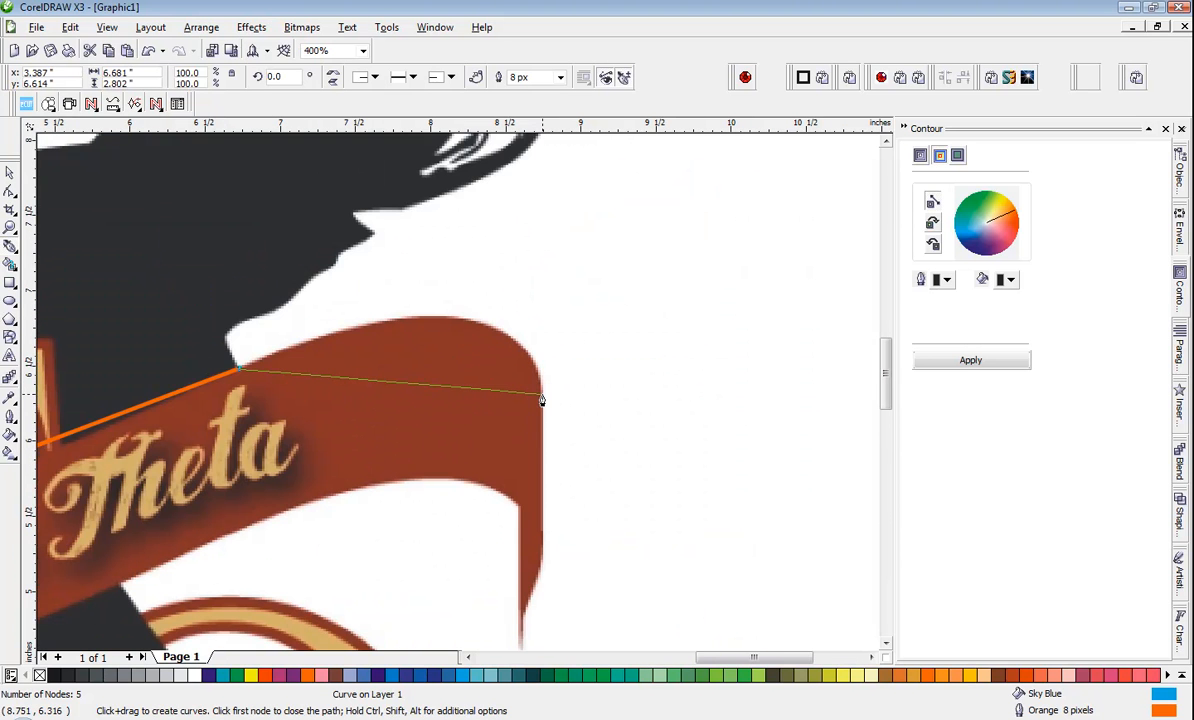
left_click(541, 394)
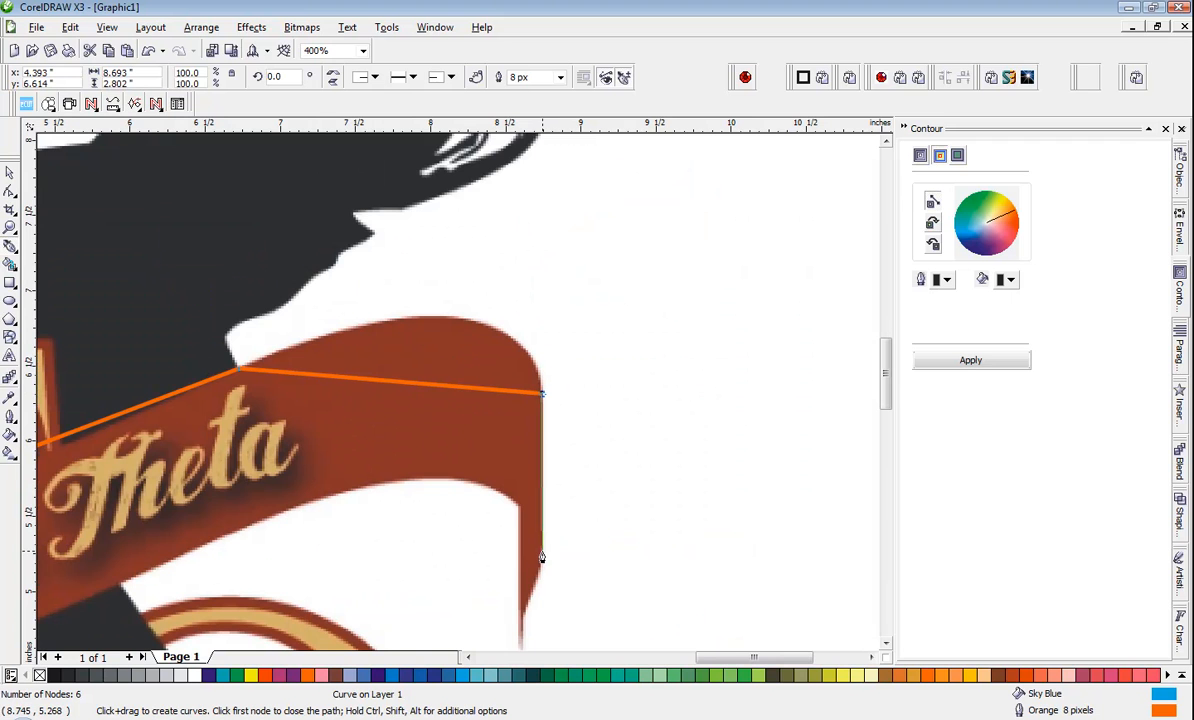
left_click(541, 551)
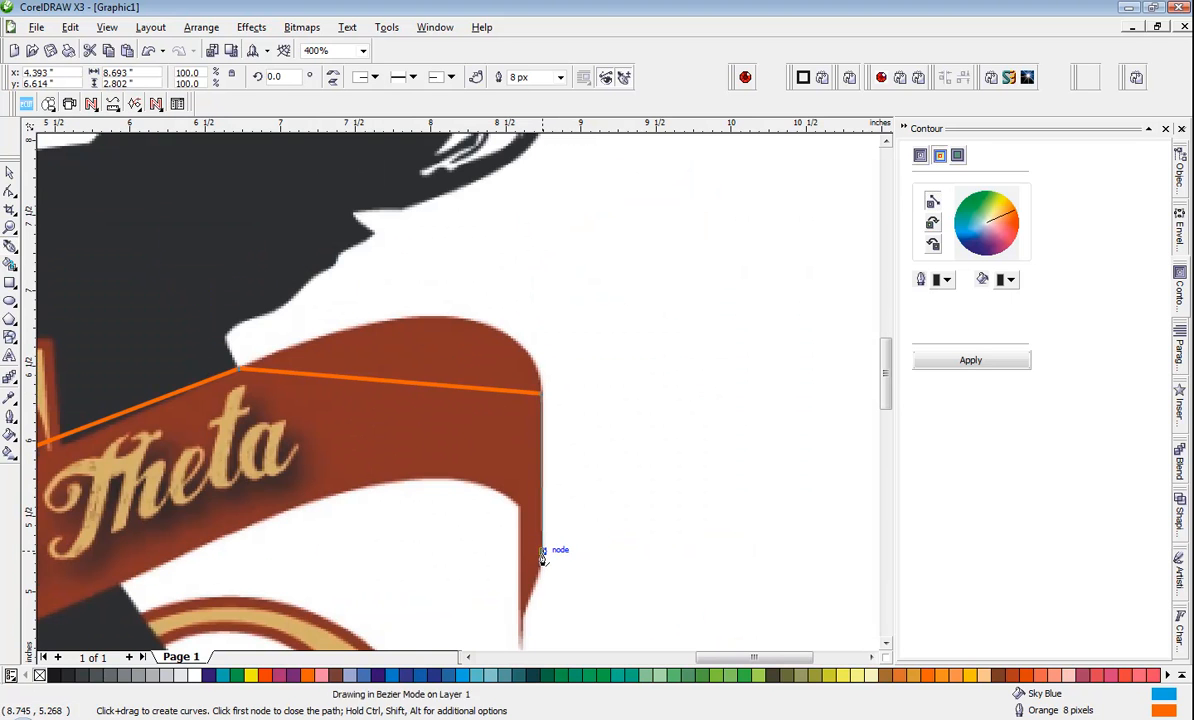
left_click(520, 647)
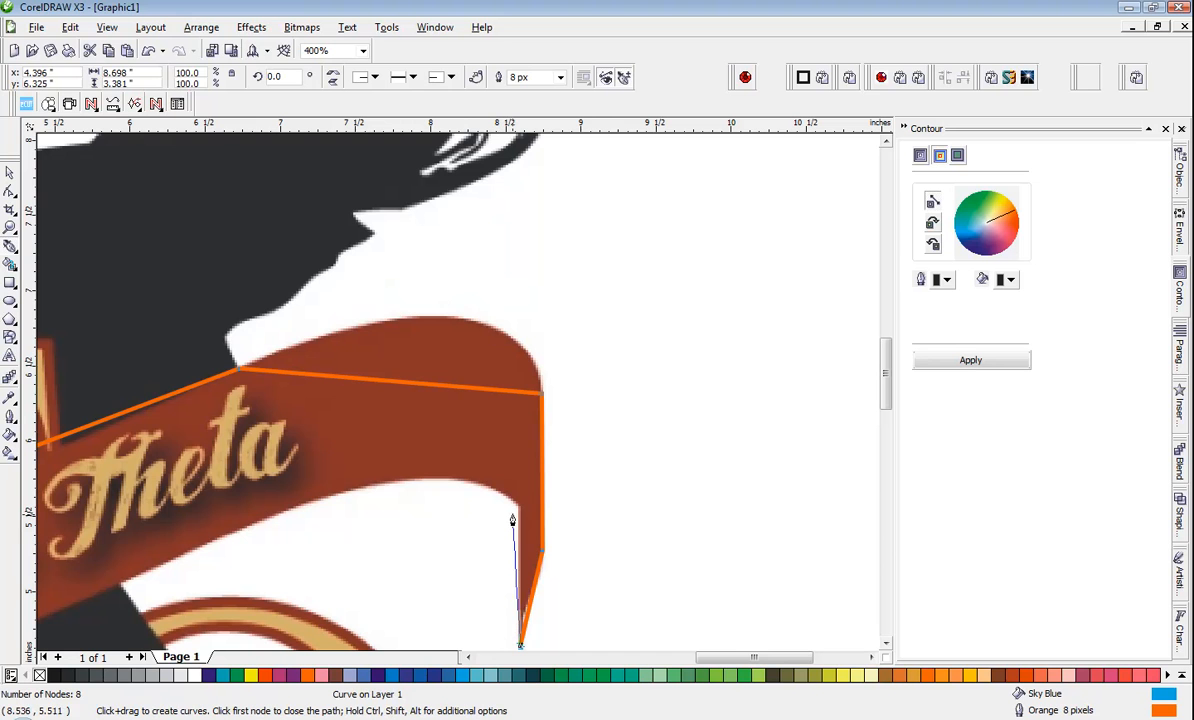
left_click(517, 510)
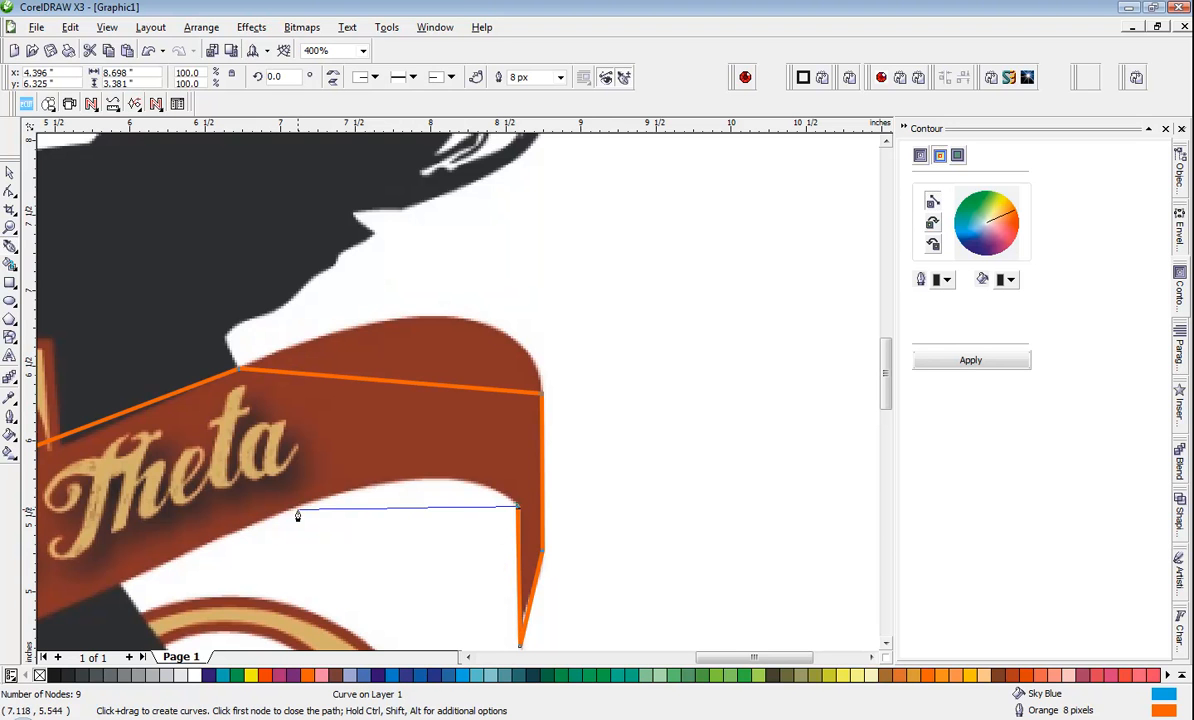
Trace the ribbon's lower edge with nodes at the elephant's front leg, beside the lower Sigma stroke and on the left outer bend.
left_click(122, 582)
scroll(493, 400, "down", 3)
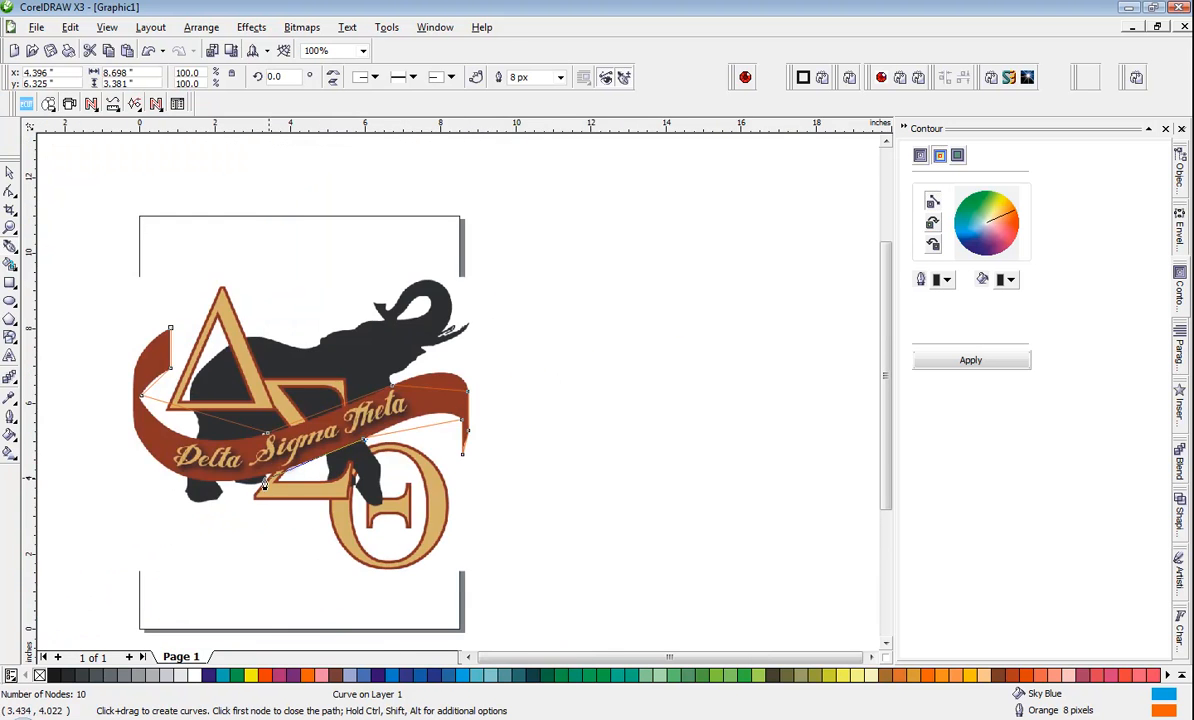
scroll(450, 388, "up", 2)
scroll(445, 383, "up", 1)
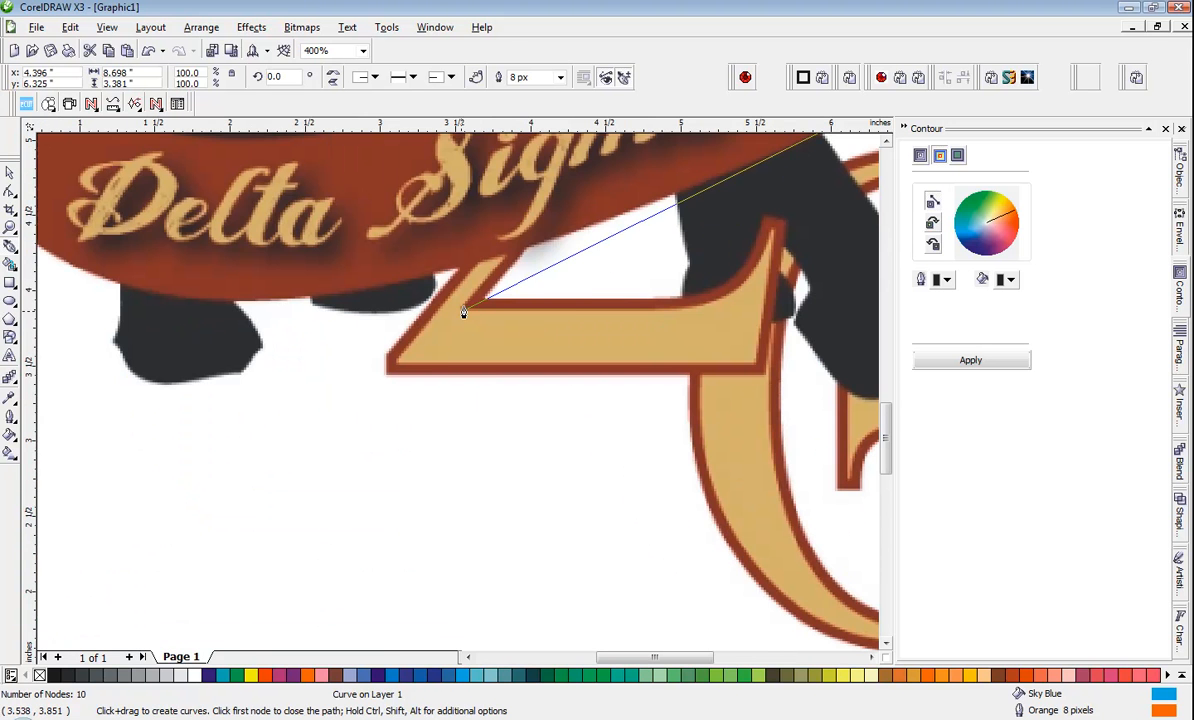
left_click(458, 275)
scroll(458, 397, "down", 1)
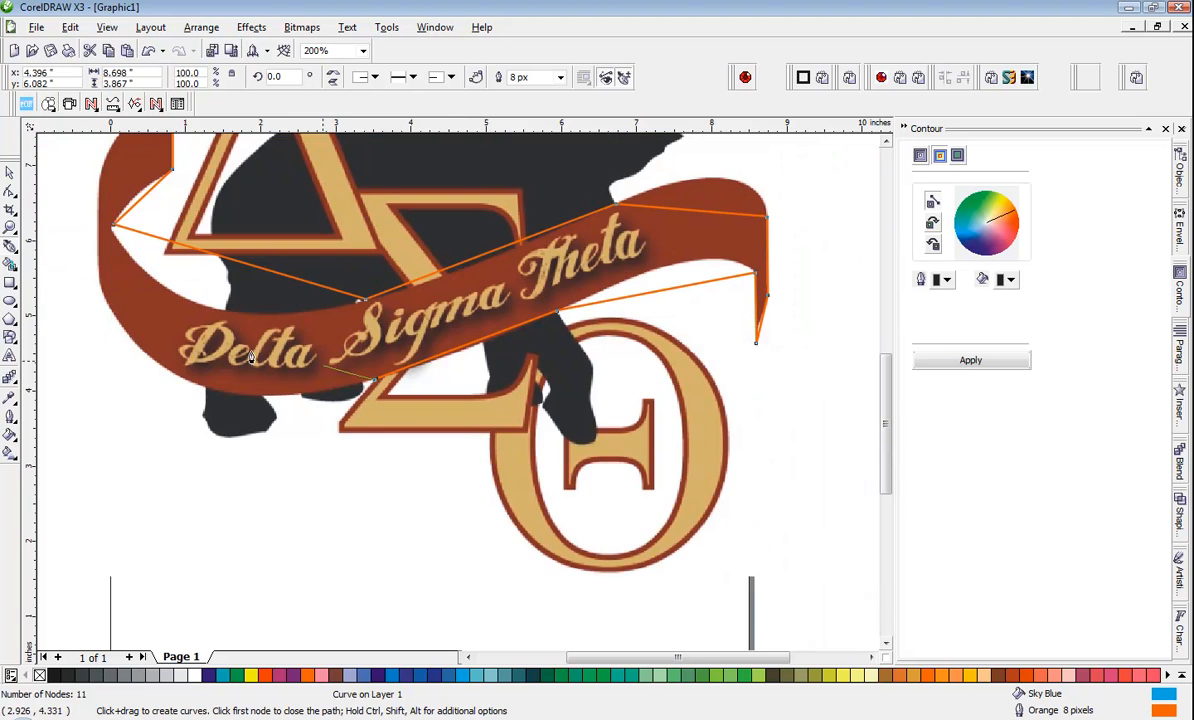
scroll(455, 392, "up", 2)
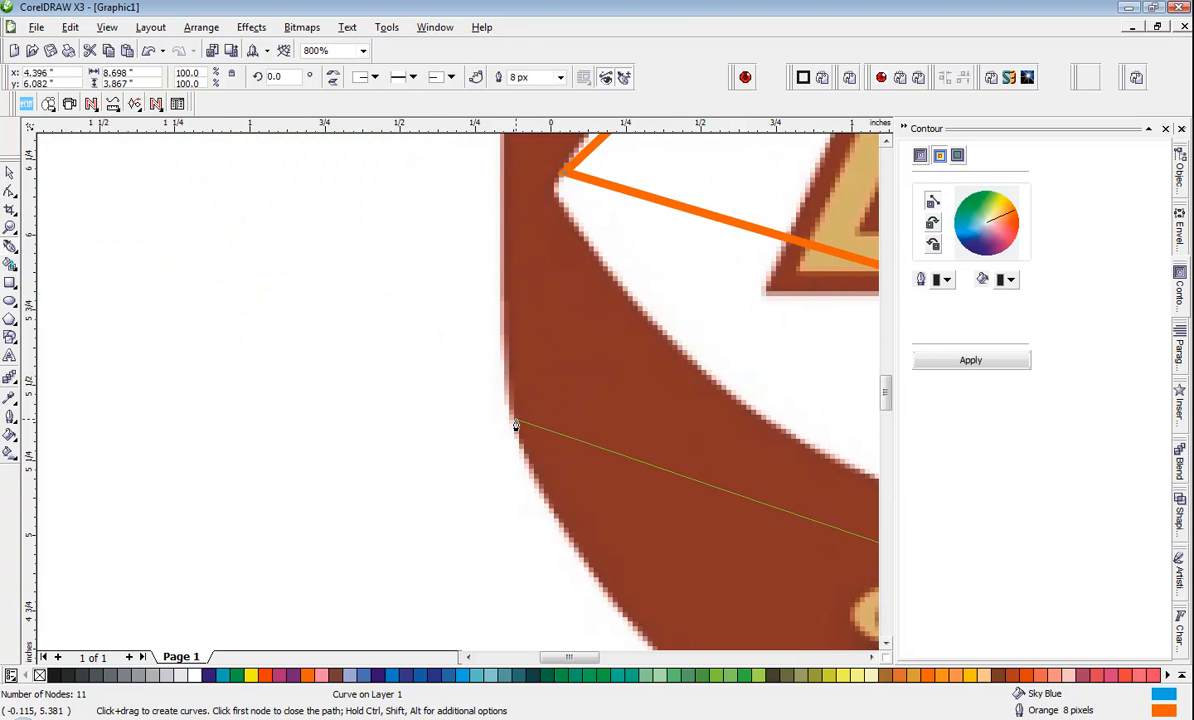
left_click(455, 463)
Trace up the ribbon's left outer edge and close the outline at its starting node.
scroll(458, 368, "down", 2)
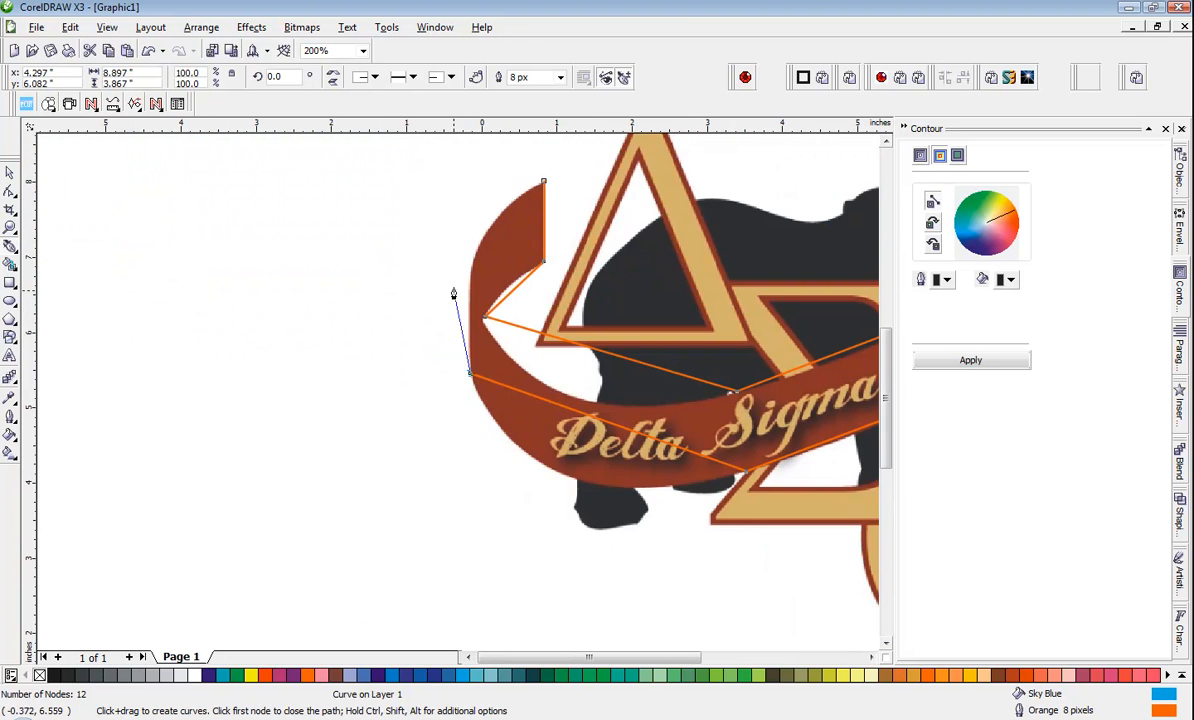
scroll(453, 293, "up", 1)
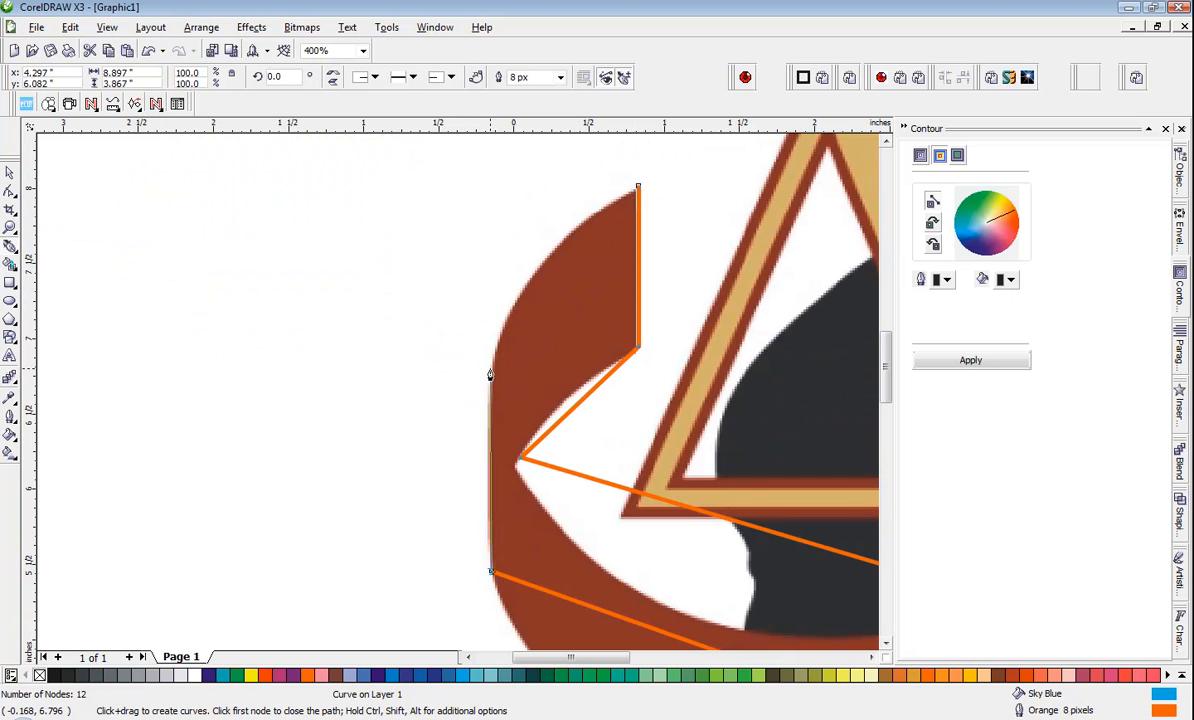
left_click(490, 371)
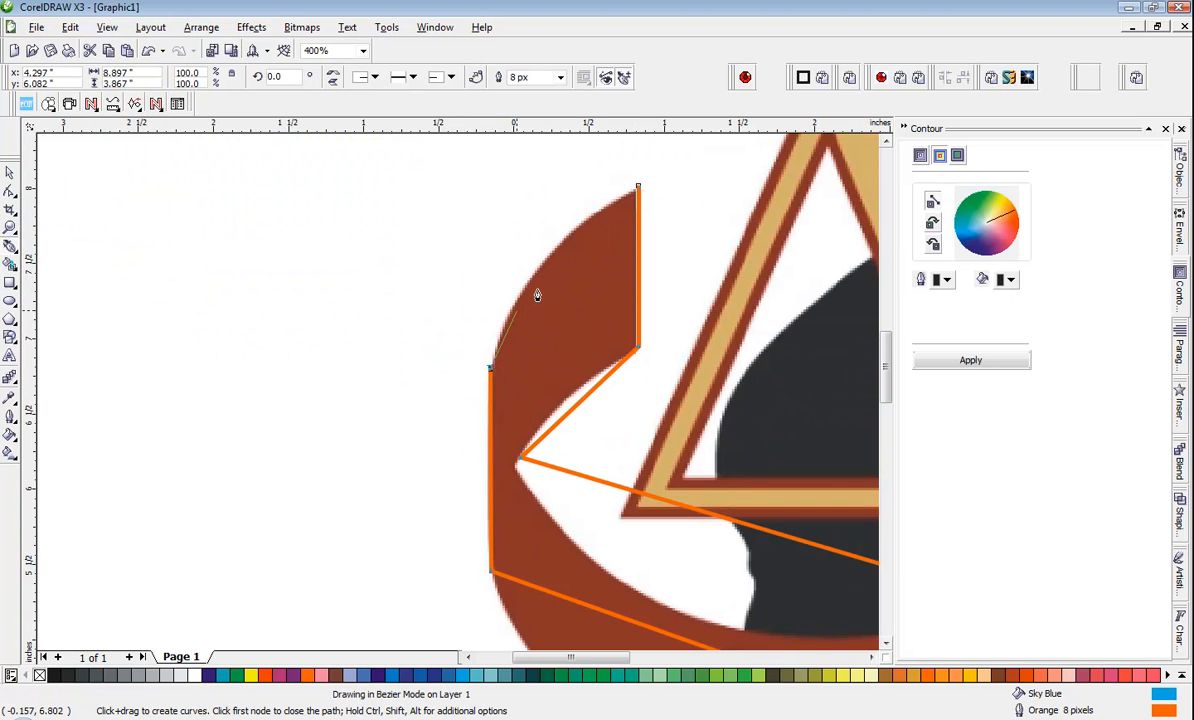
left_click(638, 191)
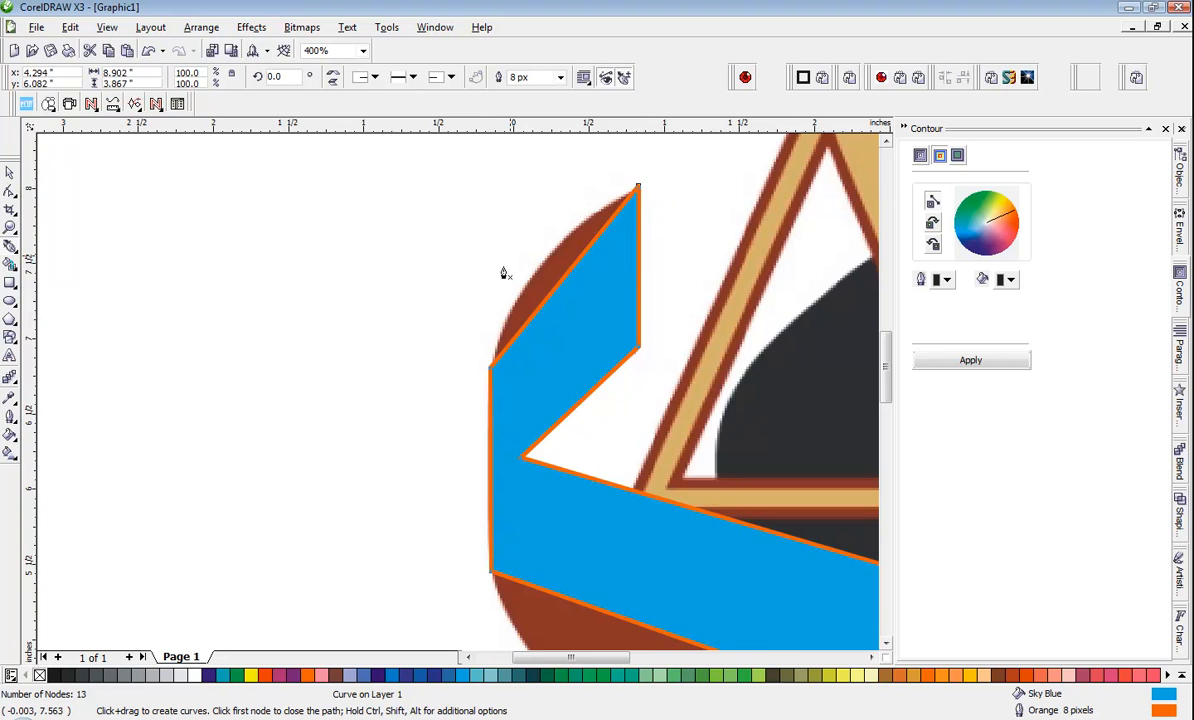
Remove the fill from the closed ribbon outline, keeping only its orange outline over the bitmap.
scroll(458, 399, "down", 1)
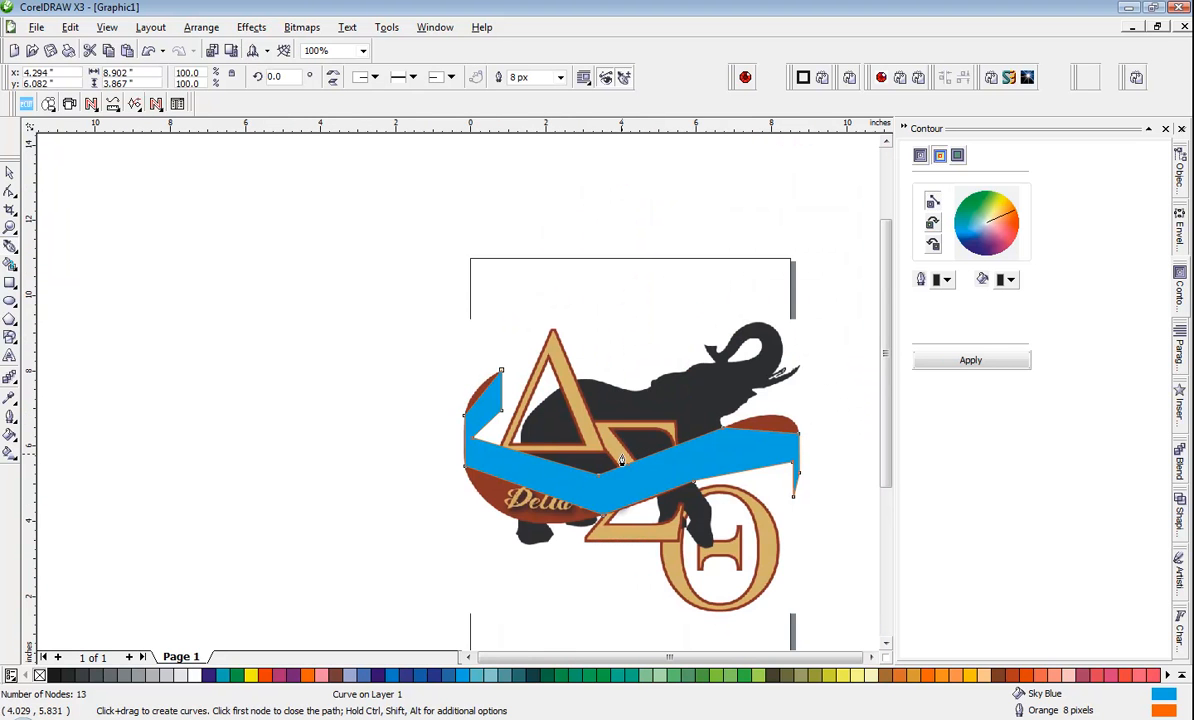
scroll(448, 406, "up", 1)
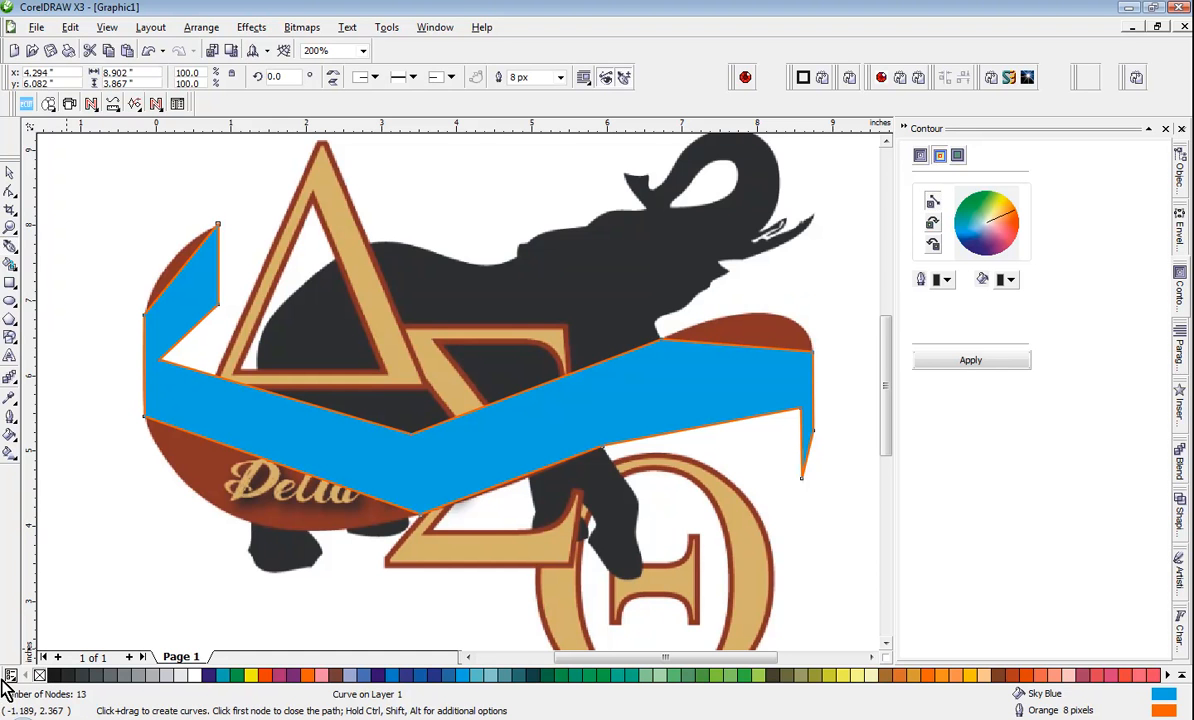
left_click_drag(3, 680, 509, 700)
left_click(38, 677)
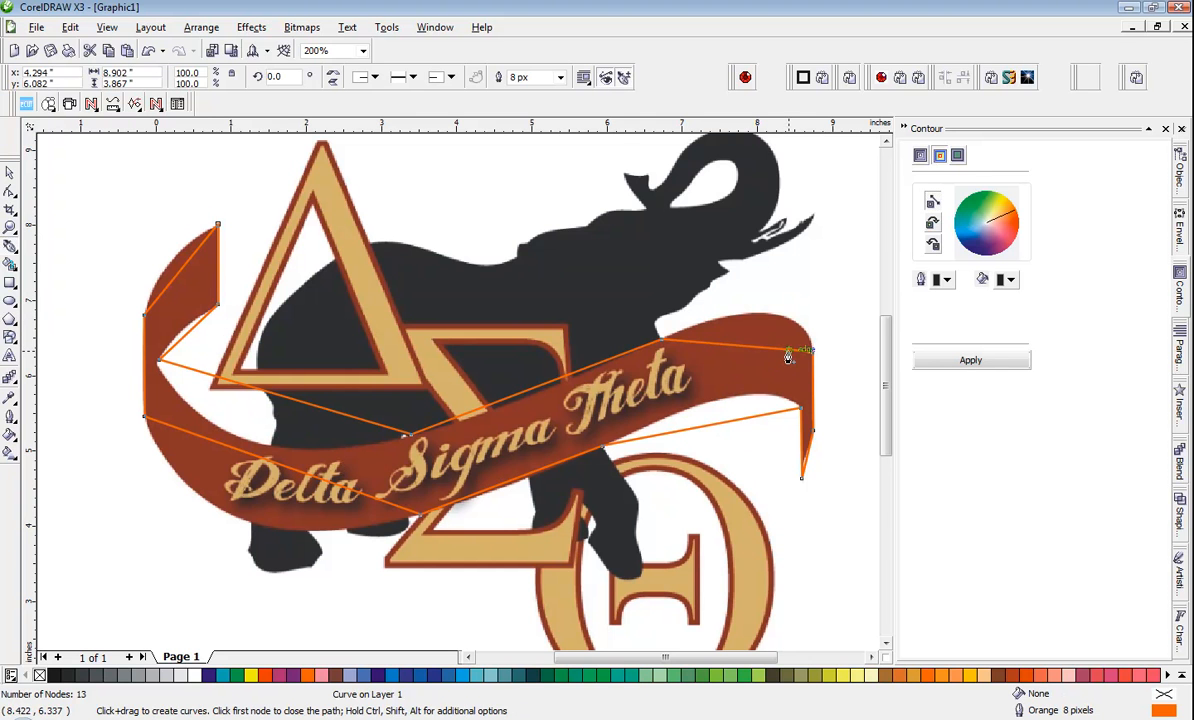
Select all nodes of the ribbon outline with the Shape tool and convert its straight segments to curves.
left_click(10, 191)
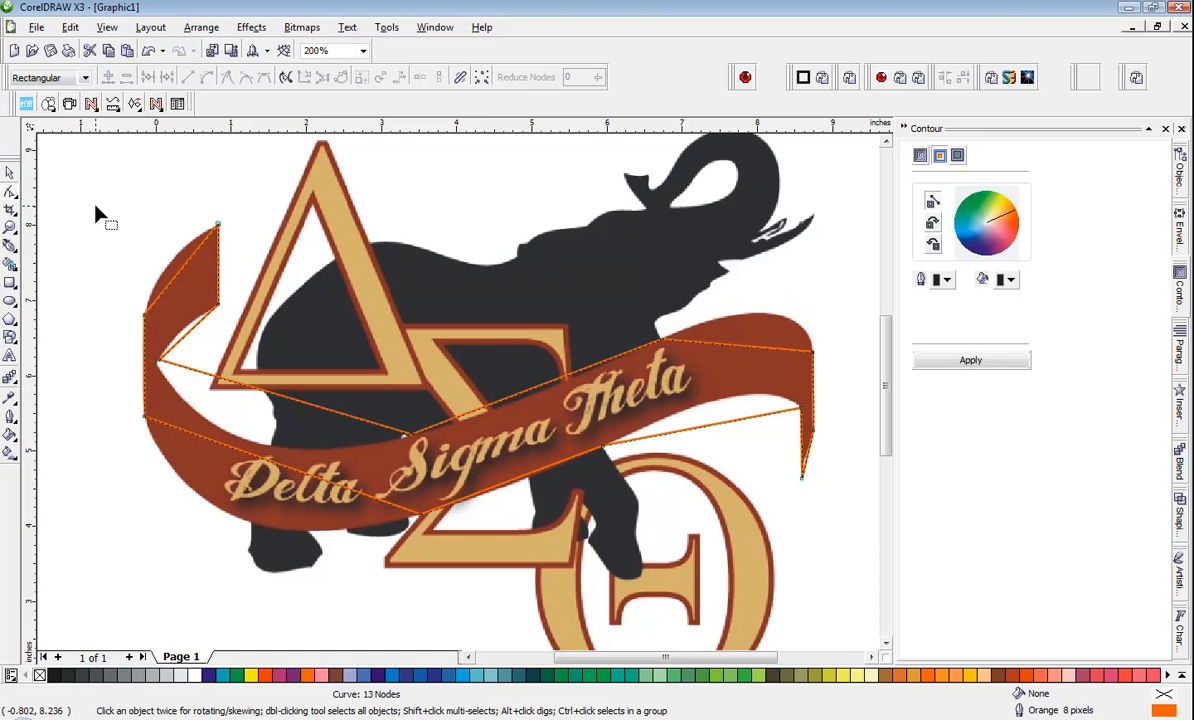
left_click_drag(111, 189, 842, 546)
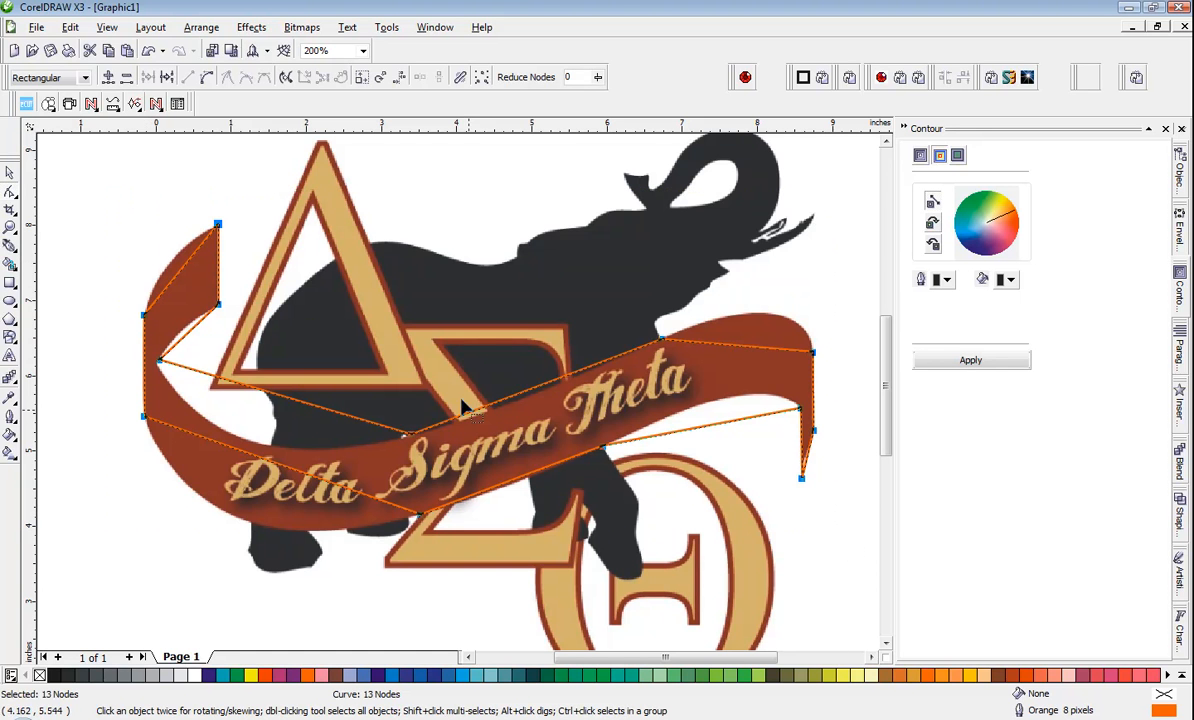
left_click(207, 80)
Bend the outer and inner edges of the ribbon's upper left end to match the bitmap, and move the fold node onto the inner point.
scroll(166, 265, "up", 2)
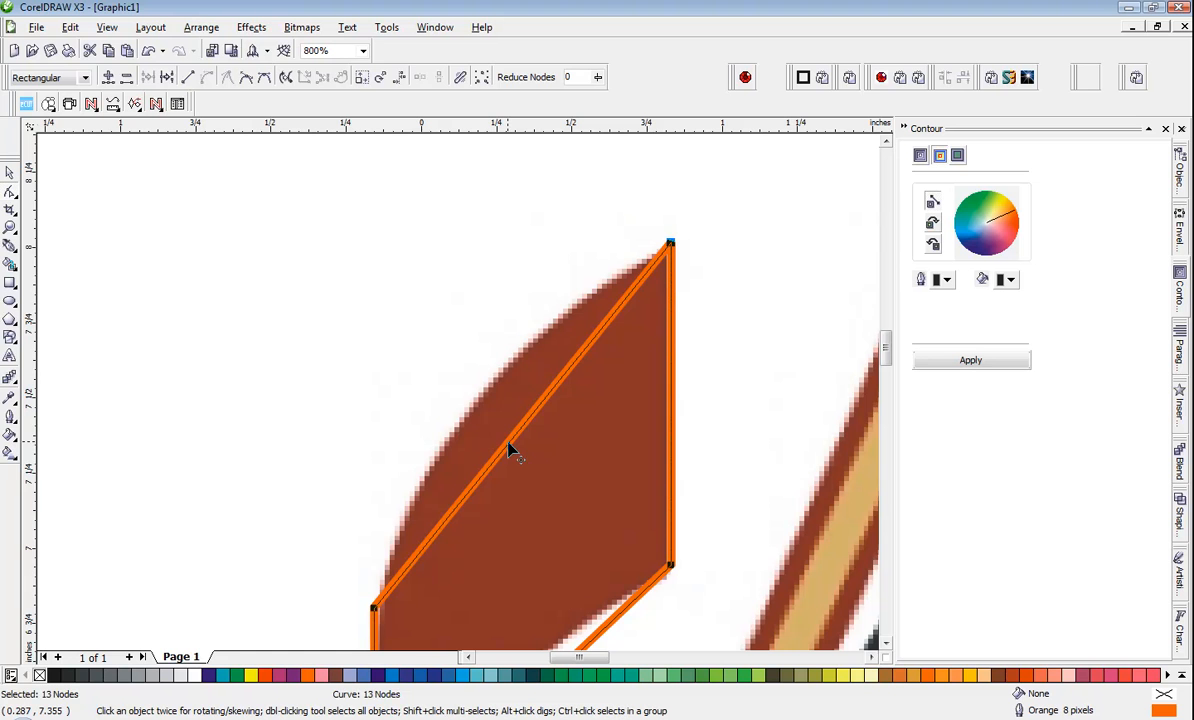
left_click_drag(510, 444, 477, 412)
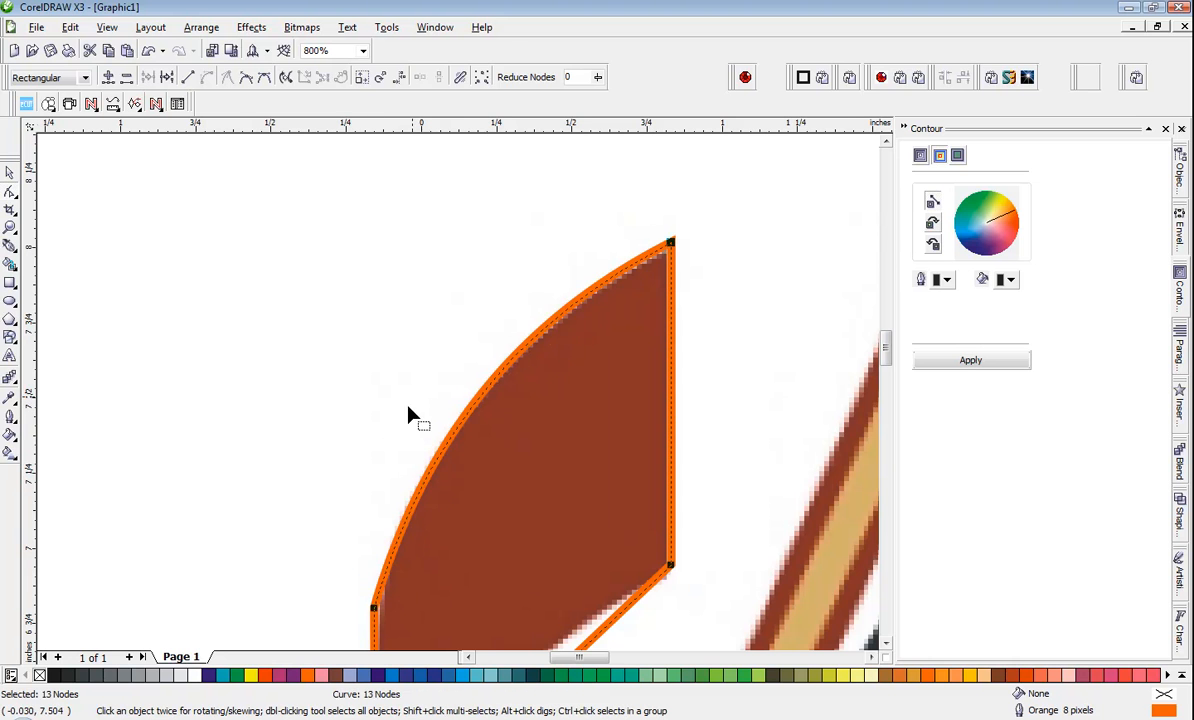
scroll(464, 394, "down", 1)
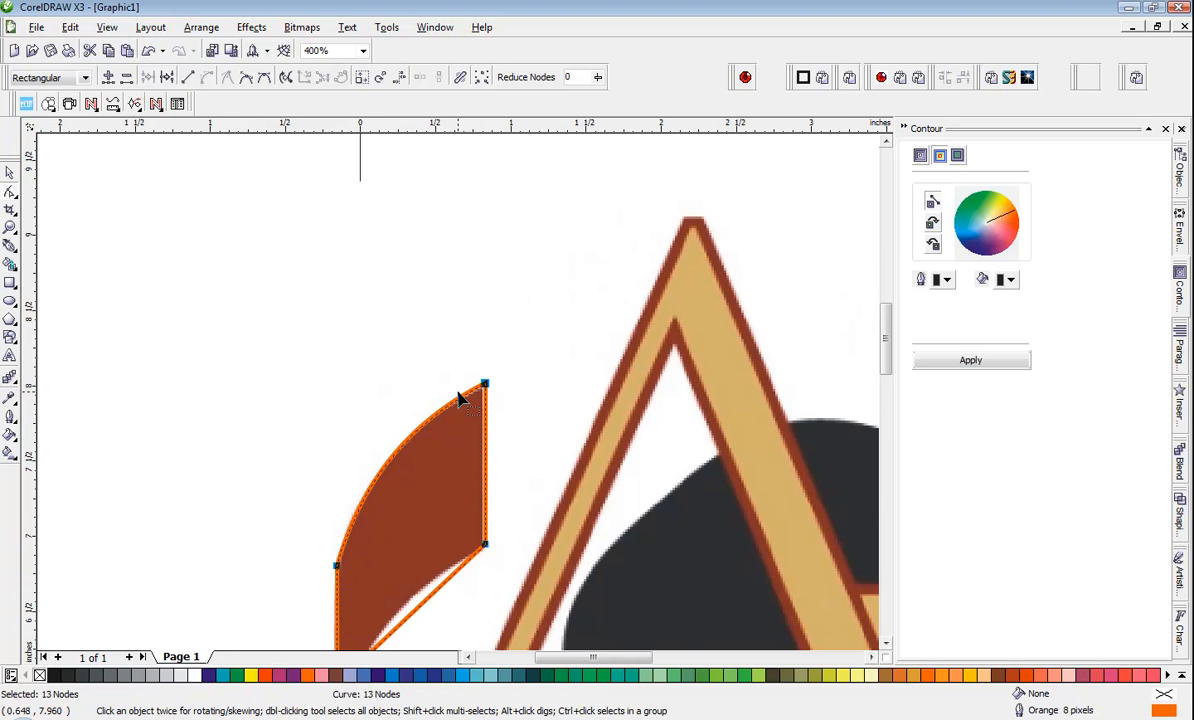
scroll(437, 420, "down", 1)
scroll(461, 398, "up", 1)
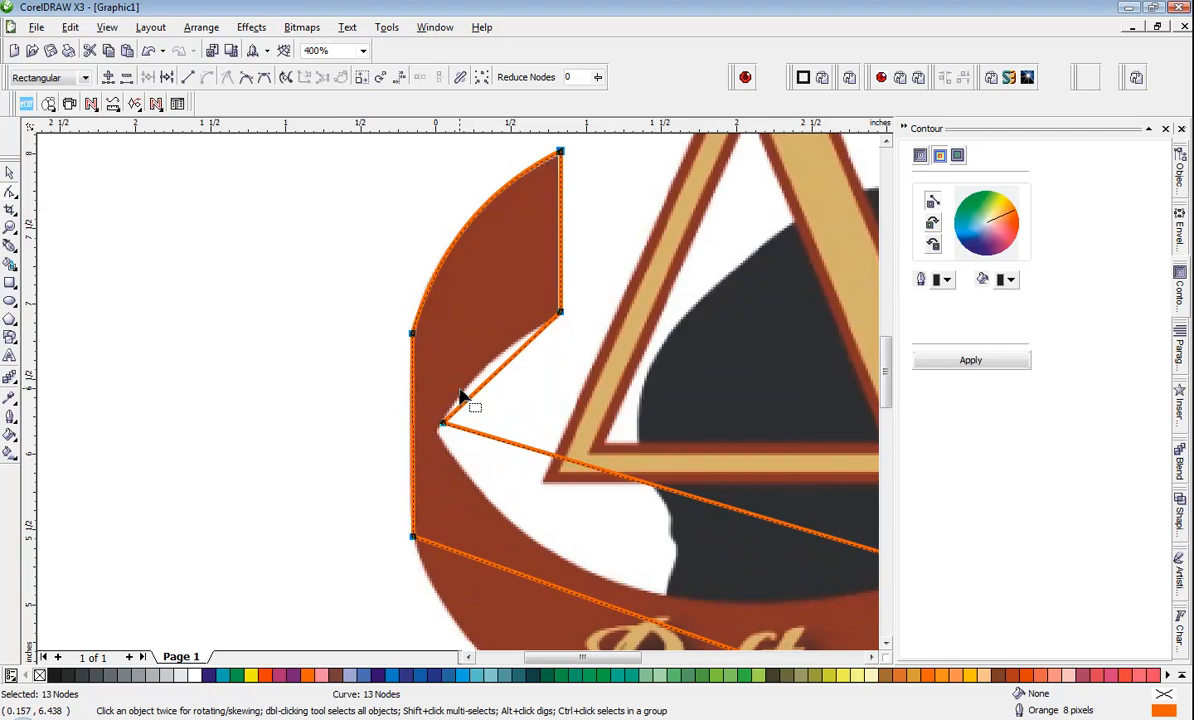
scroll(466, 400, "up", 1)
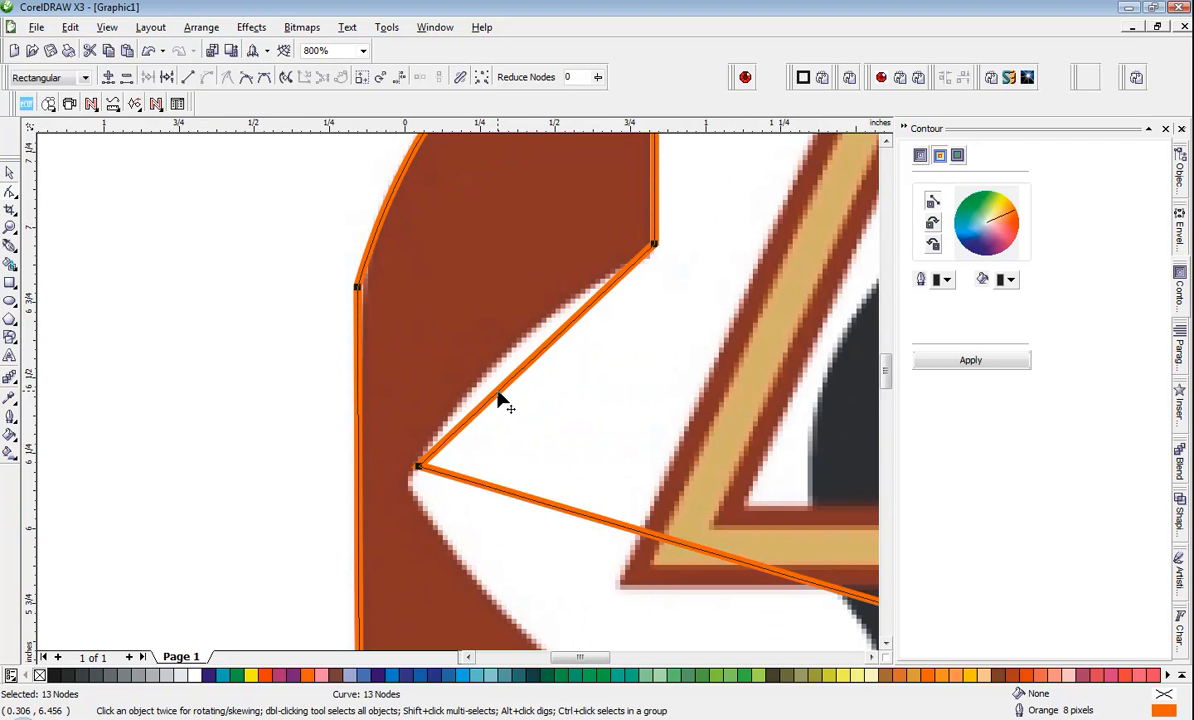
left_click_drag(500, 400, 492, 374)
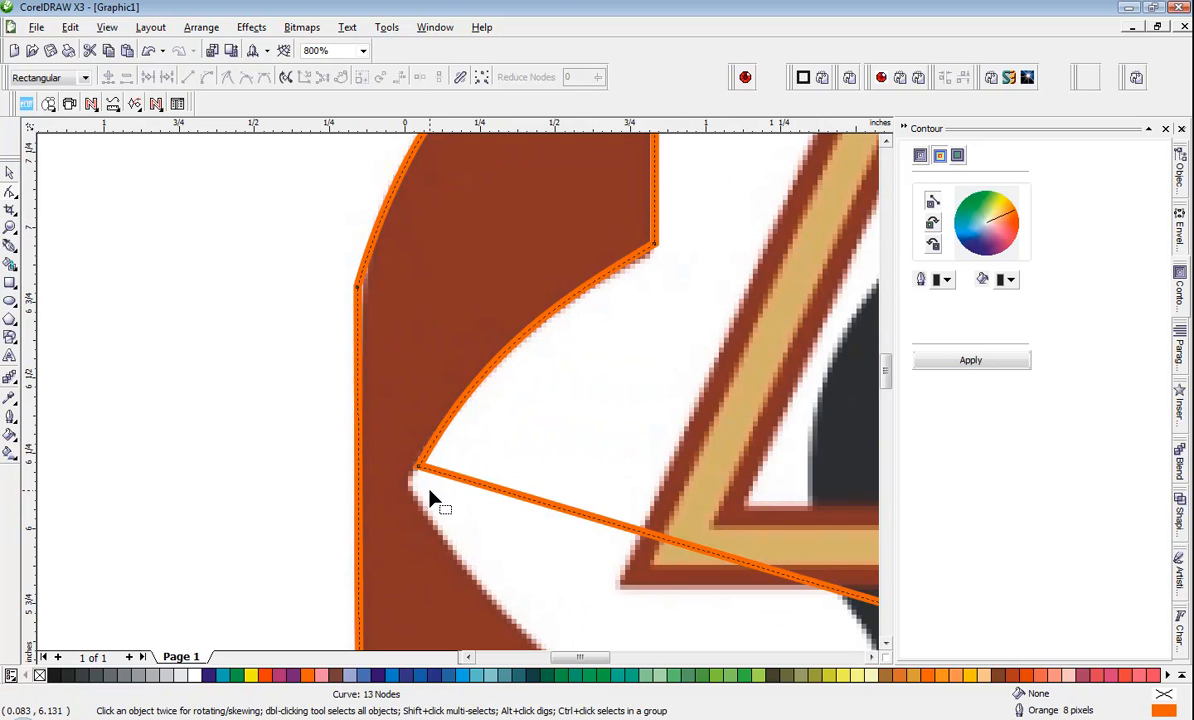
left_click_drag(421, 475, 410, 482)
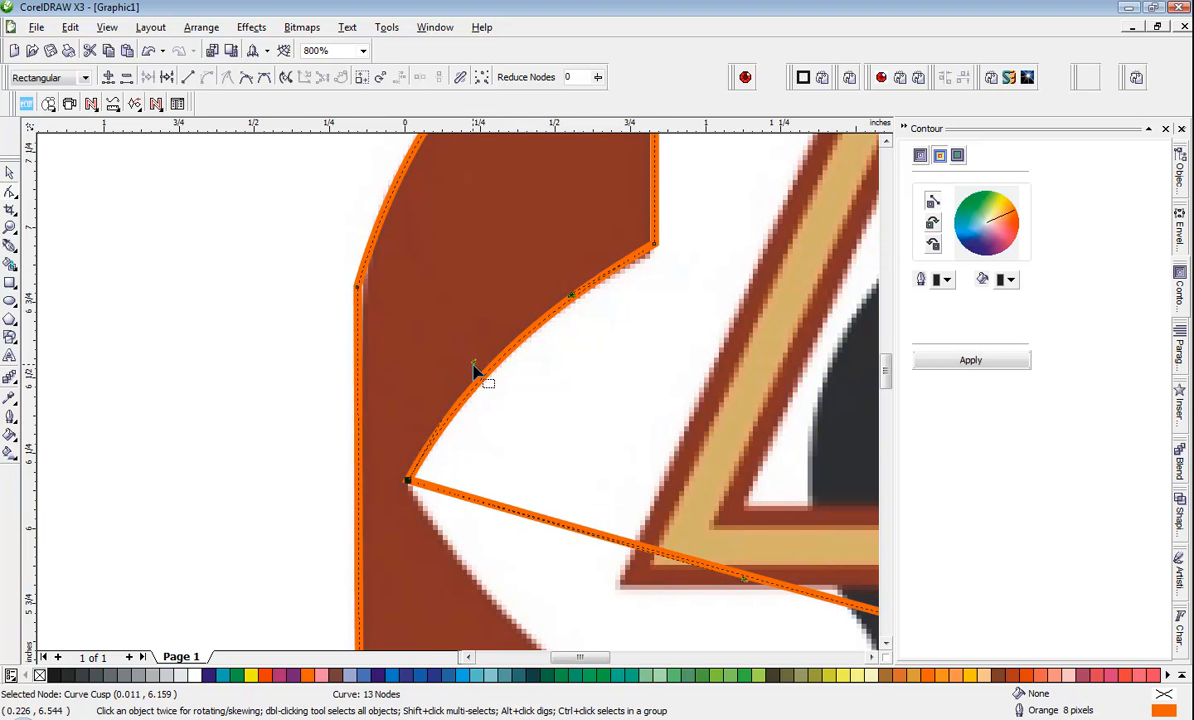
Bend the upper edge segment between the ribbon's left fold and "Sigma" to follow the ribbon's curve above "Delta".
scroll(464, 400, "down", 2)
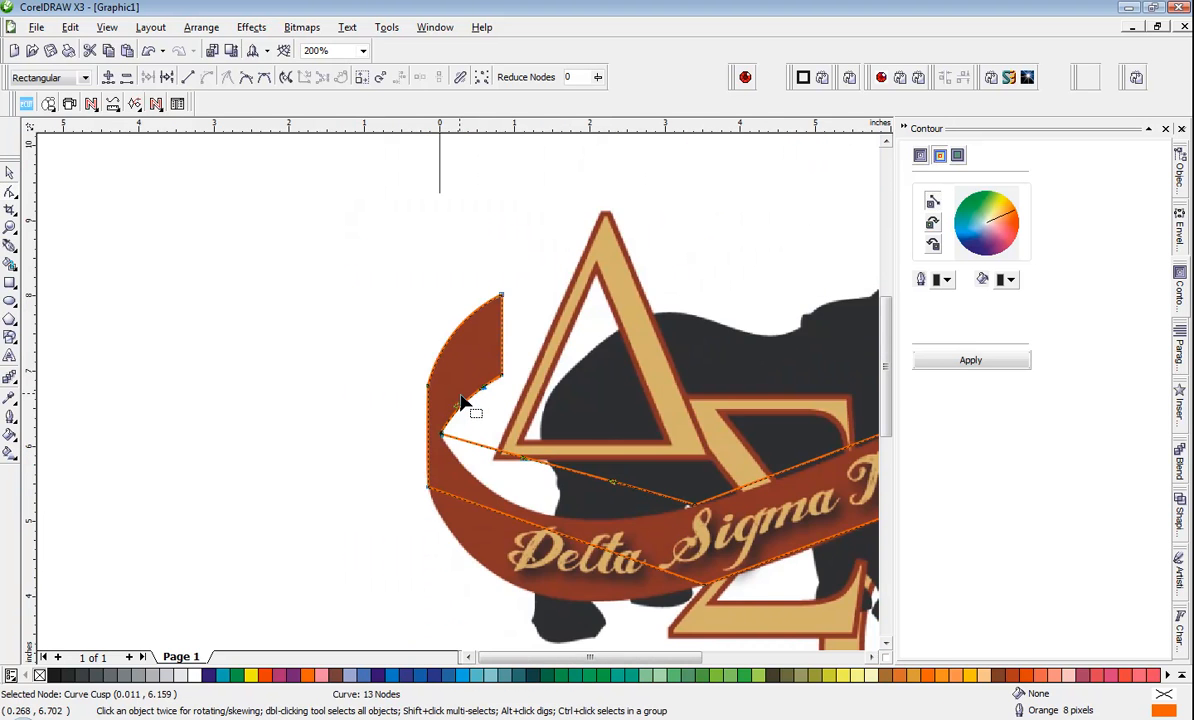
scroll(460, 399, "up", 1)
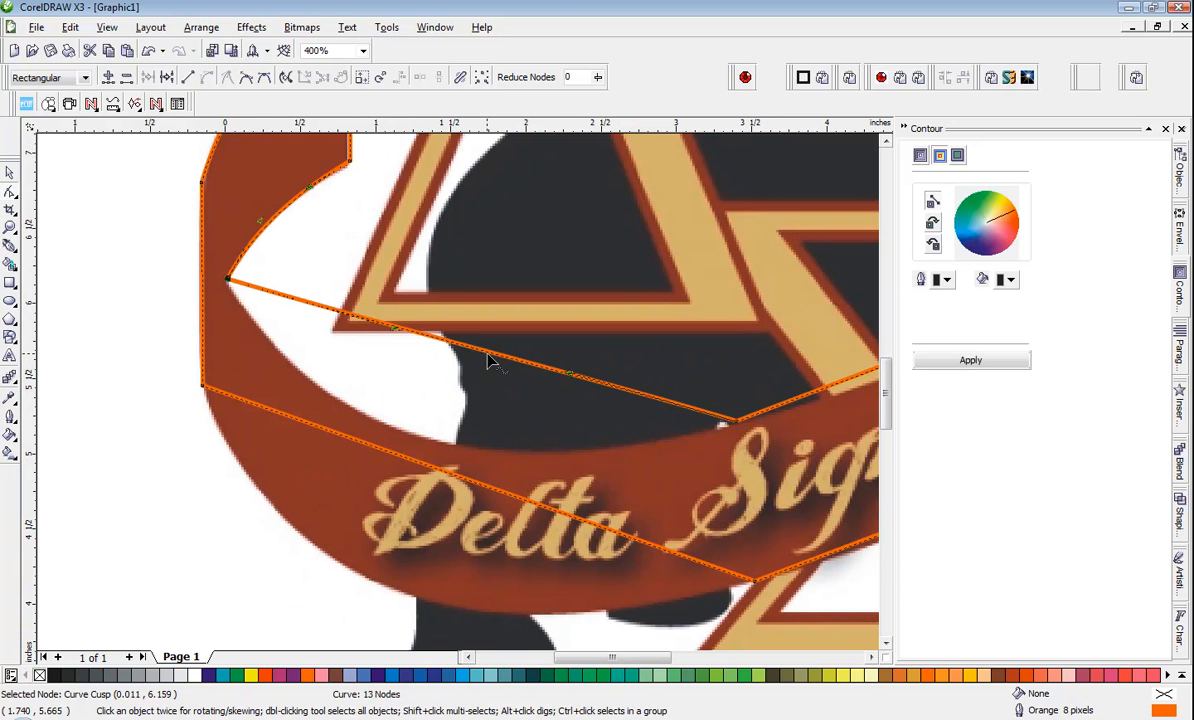
left_click_drag(490, 362, 435, 450)
left_click(224, 284)
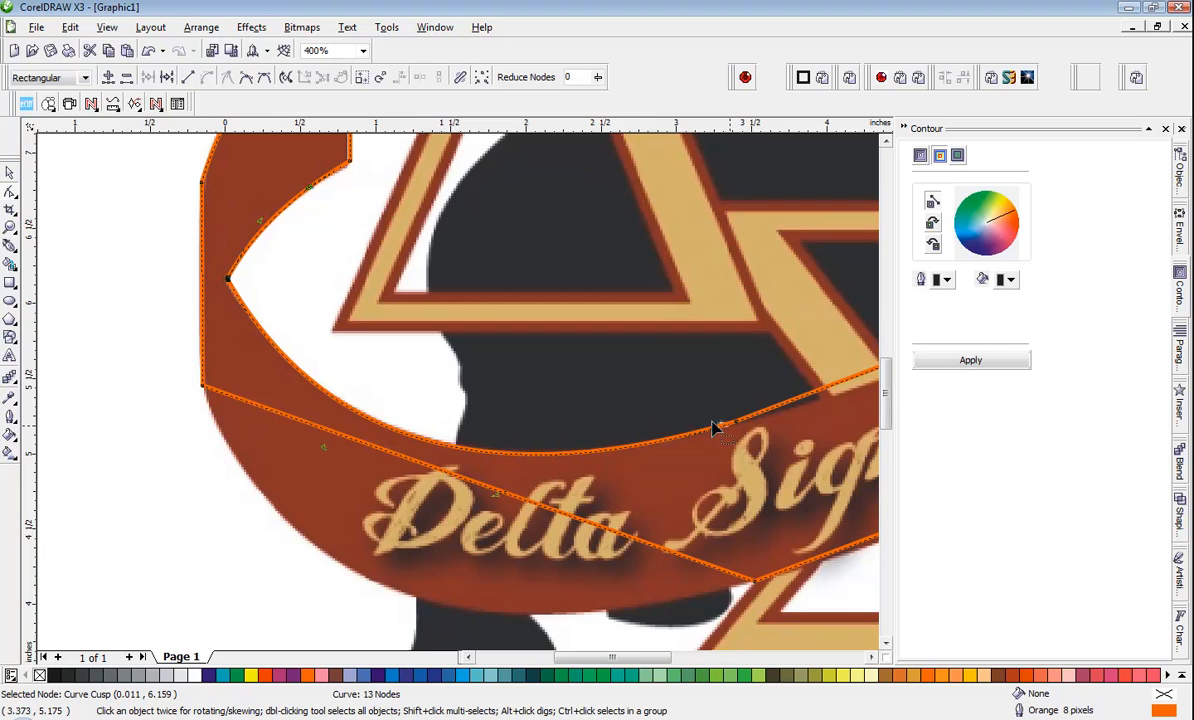
Bend the ribbon's upper edge segment between "Sigma" and the end of "Theta" to match the bitmap edge.
scroll(434, 394, "down", 1)
scroll(427, 370, "down", 1)
scroll(465, 400, "up", 1)
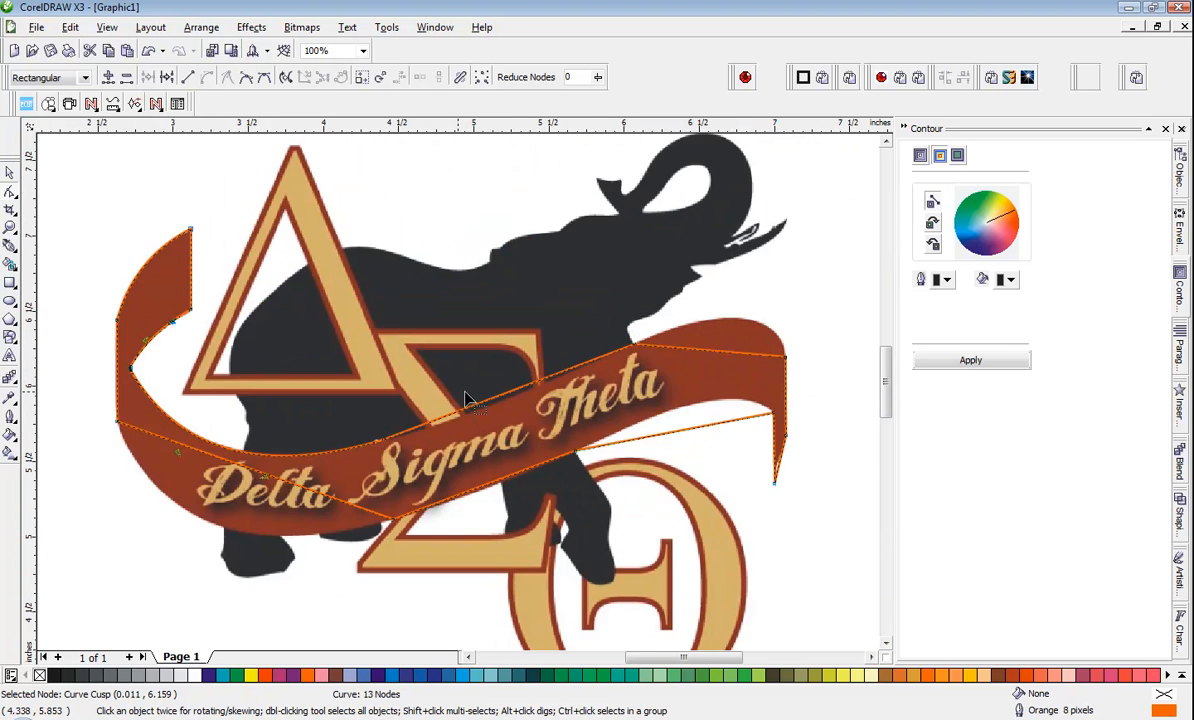
scroll(465, 400, "up", 2)
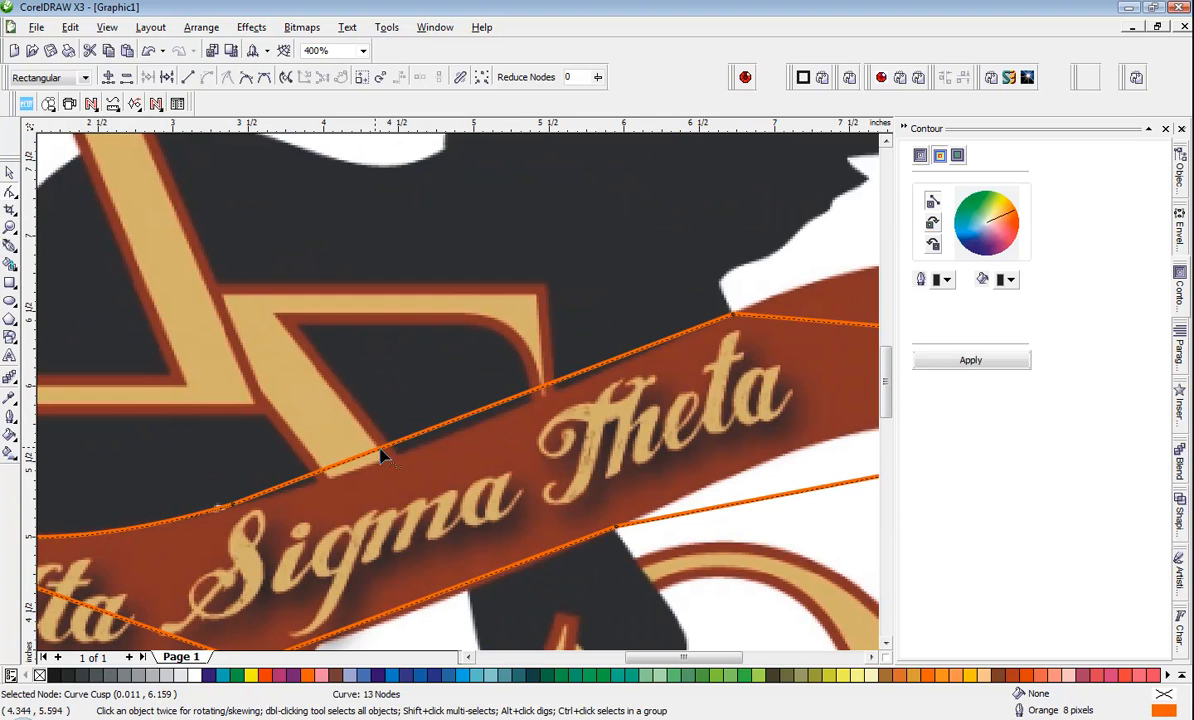
left_click_drag(397, 452, 215, 503)
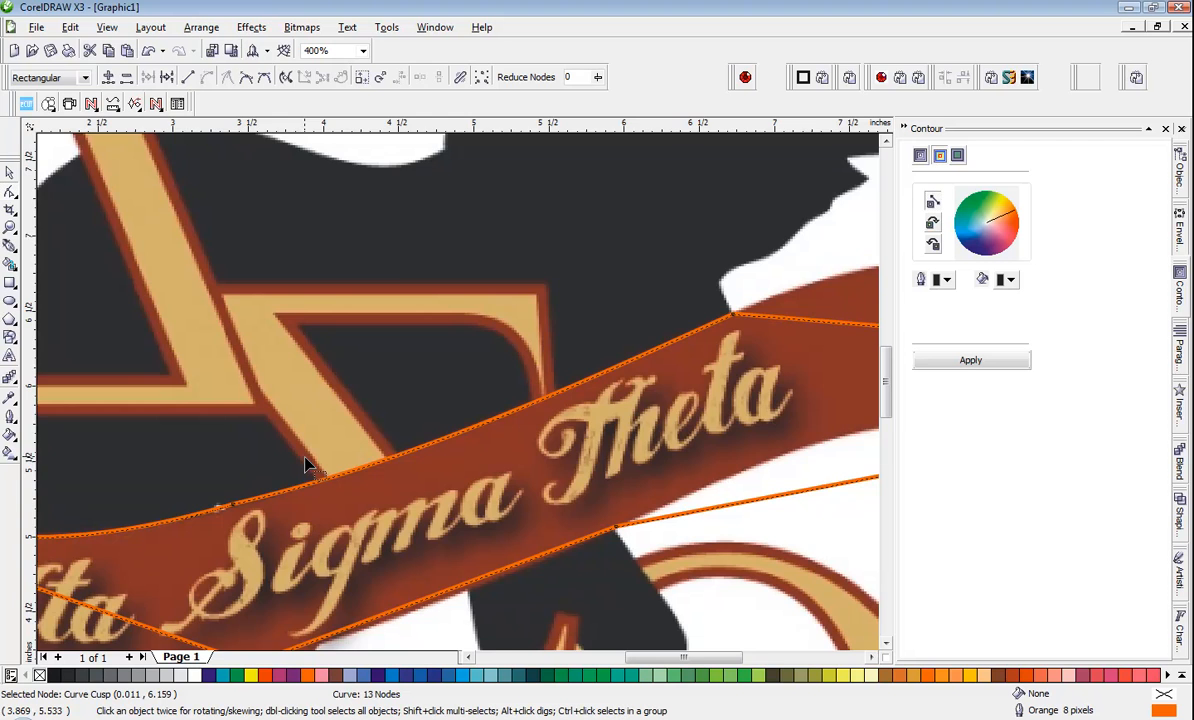
Move the upper edge node above the "S" of "Sigma" slightly down onto the ribbon's bitmap edge.
scroll(300, 460, "down", 1)
scroll(399, 430, "up", 2)
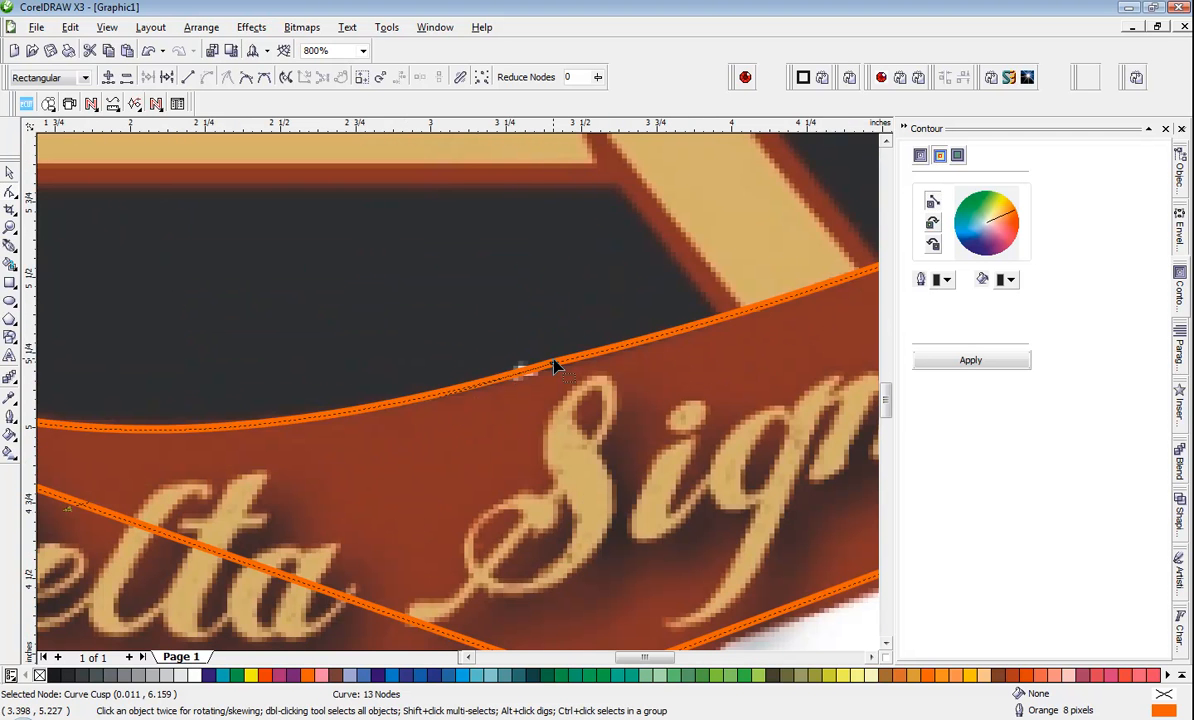
scroll(453, 408, "up", 1)
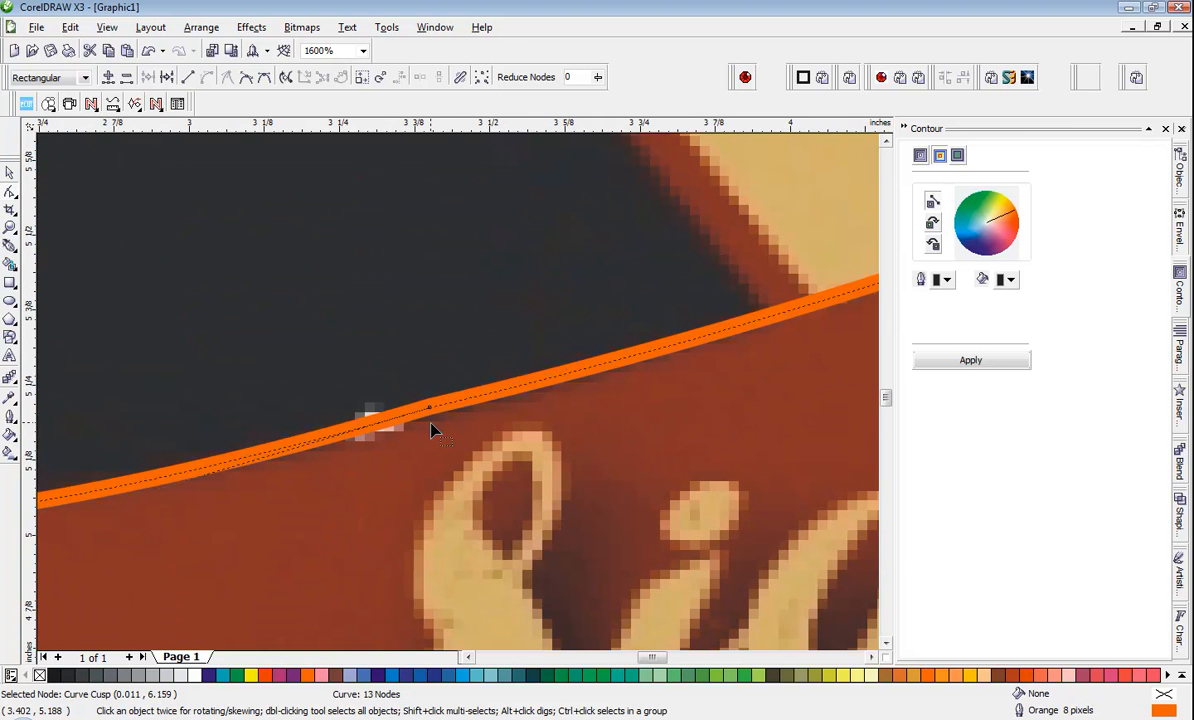
left_click(431, 410)
left_click_drag(433, 420, 434, 421)
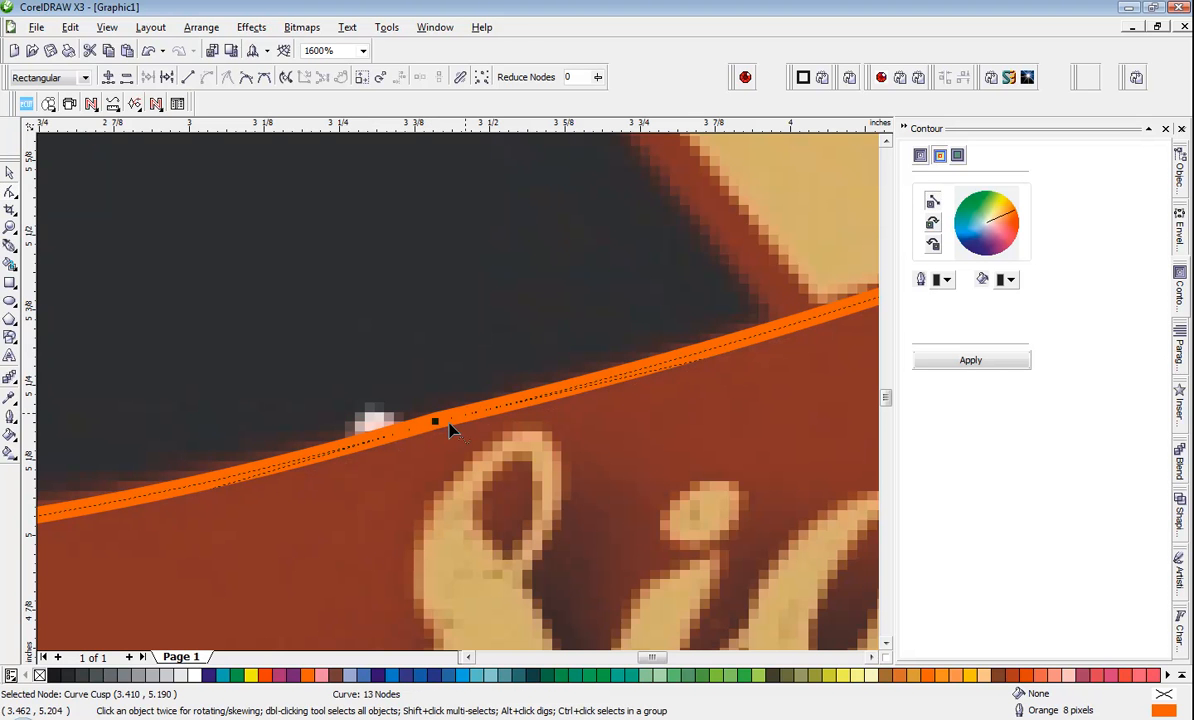
left_click(443, 455)
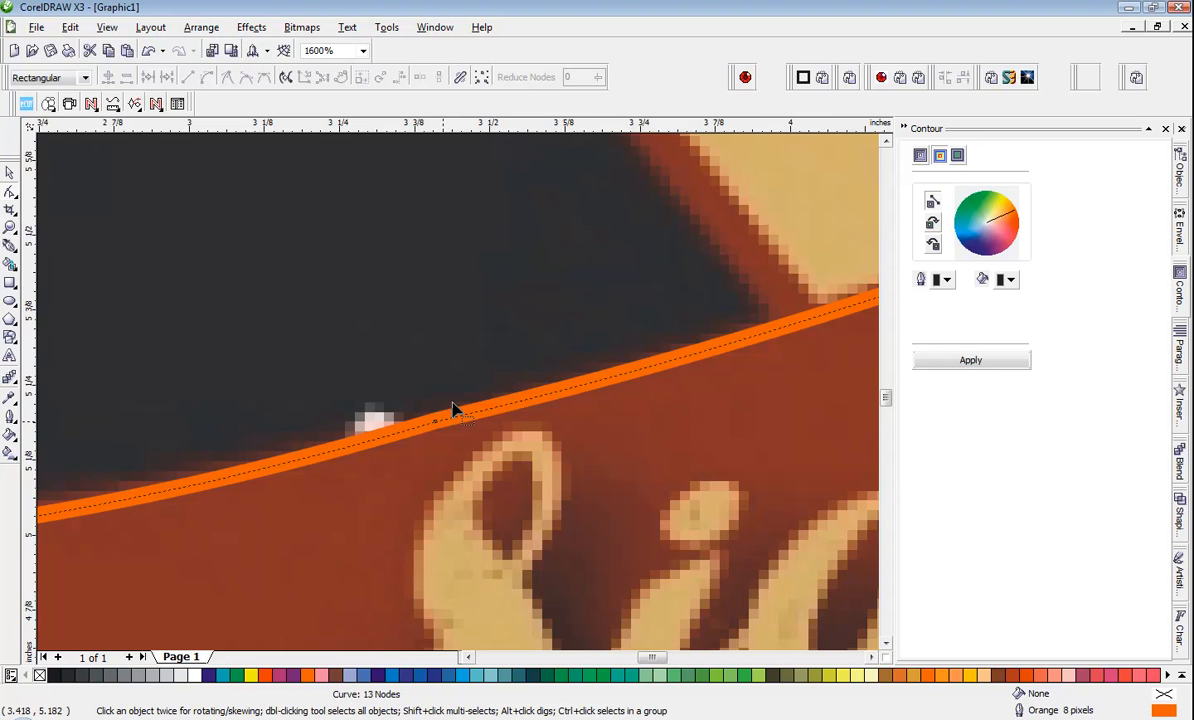
Change the upper edge node above the "S" of "Sigma" from cusp to smooth.
scroll(452, 409, "down", 1)
scroll(452, 409, "down", 1)
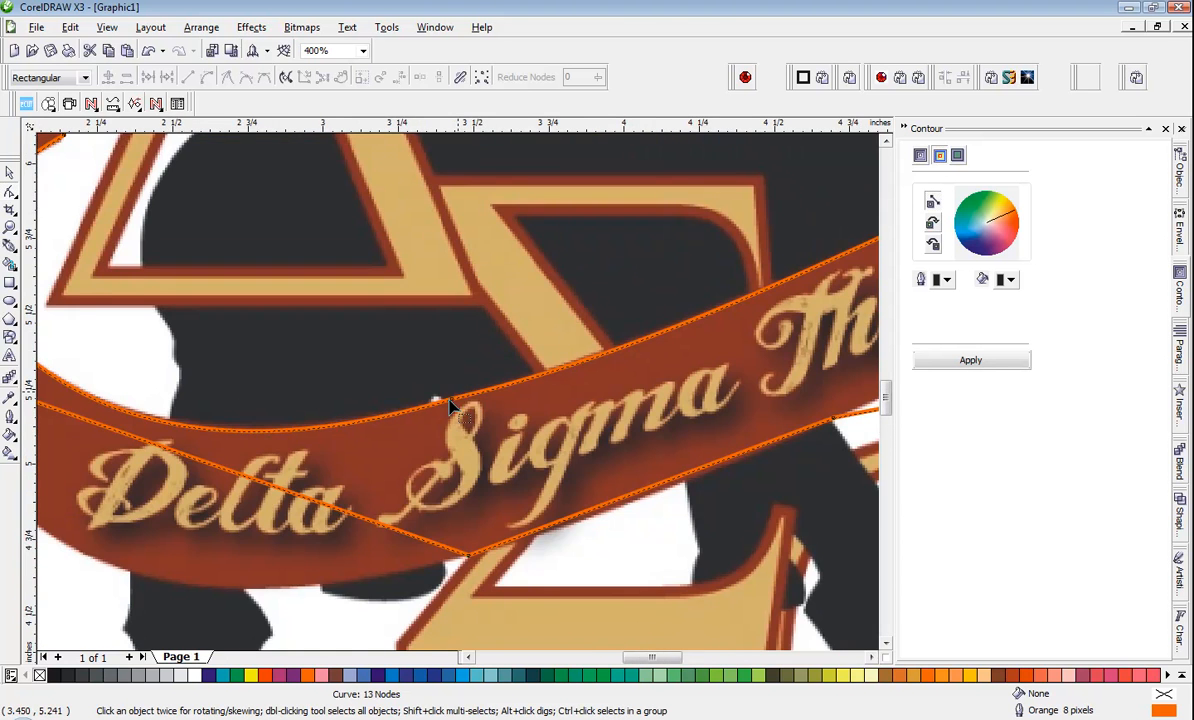
scroll(450, 407, "up", 2)
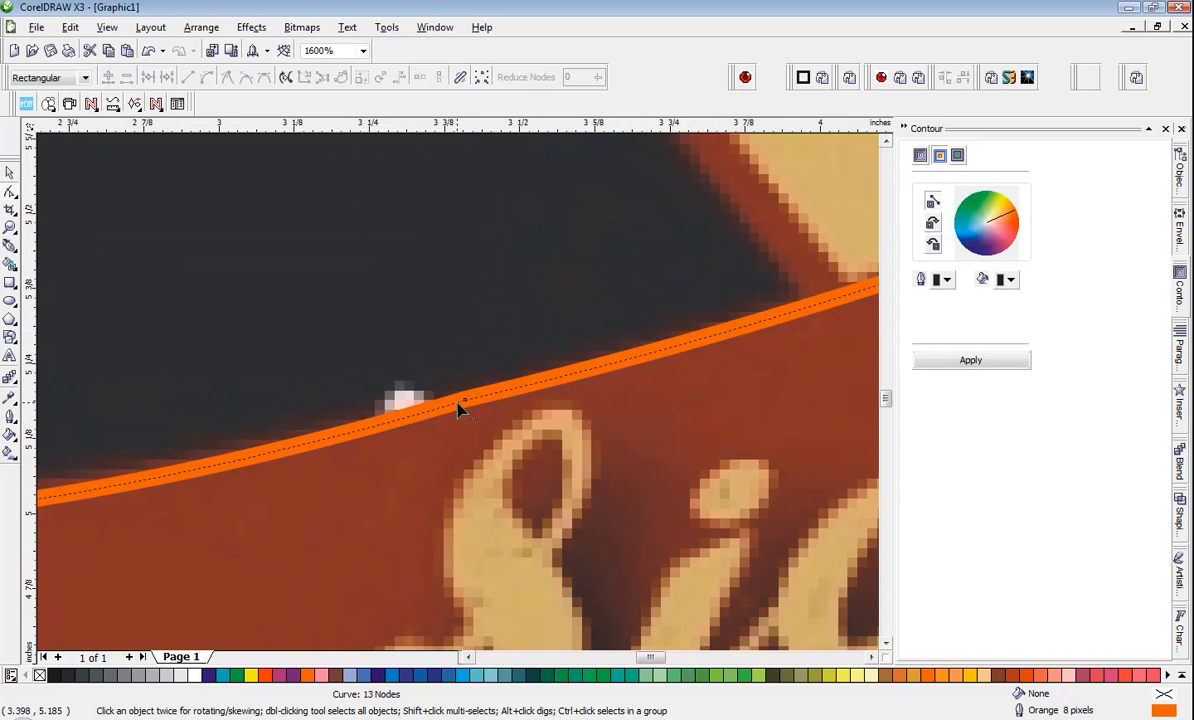
right_click(465, 400)
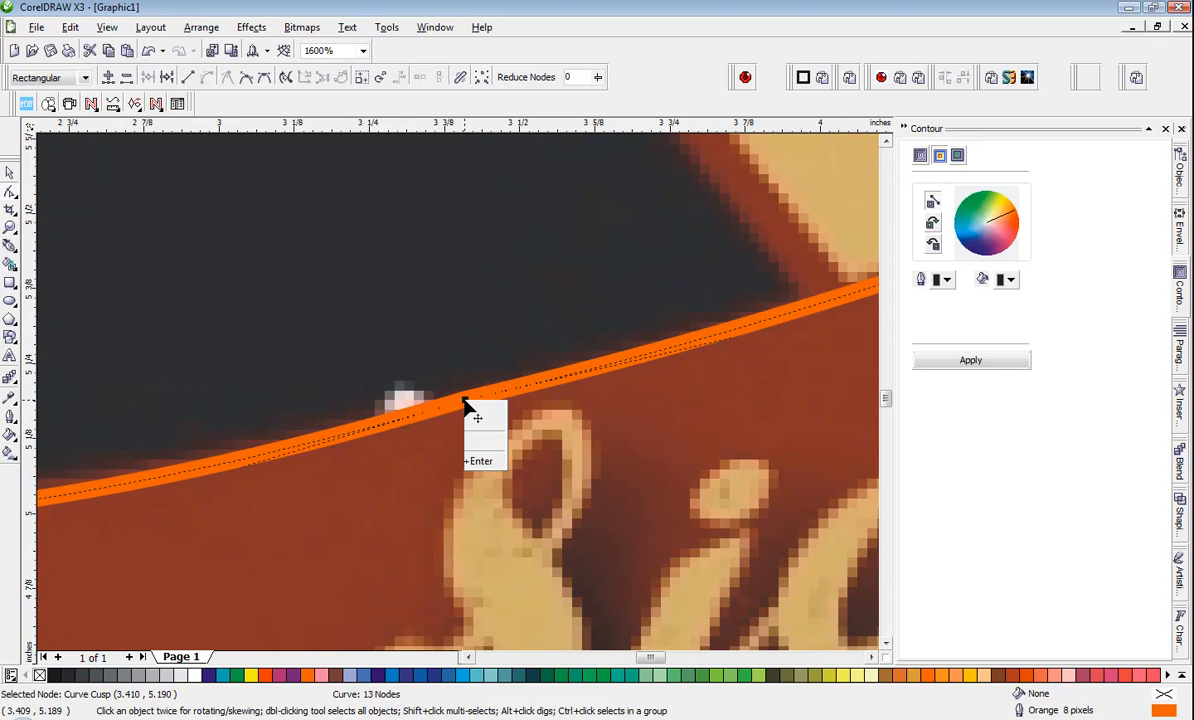
left_click(512, 502)
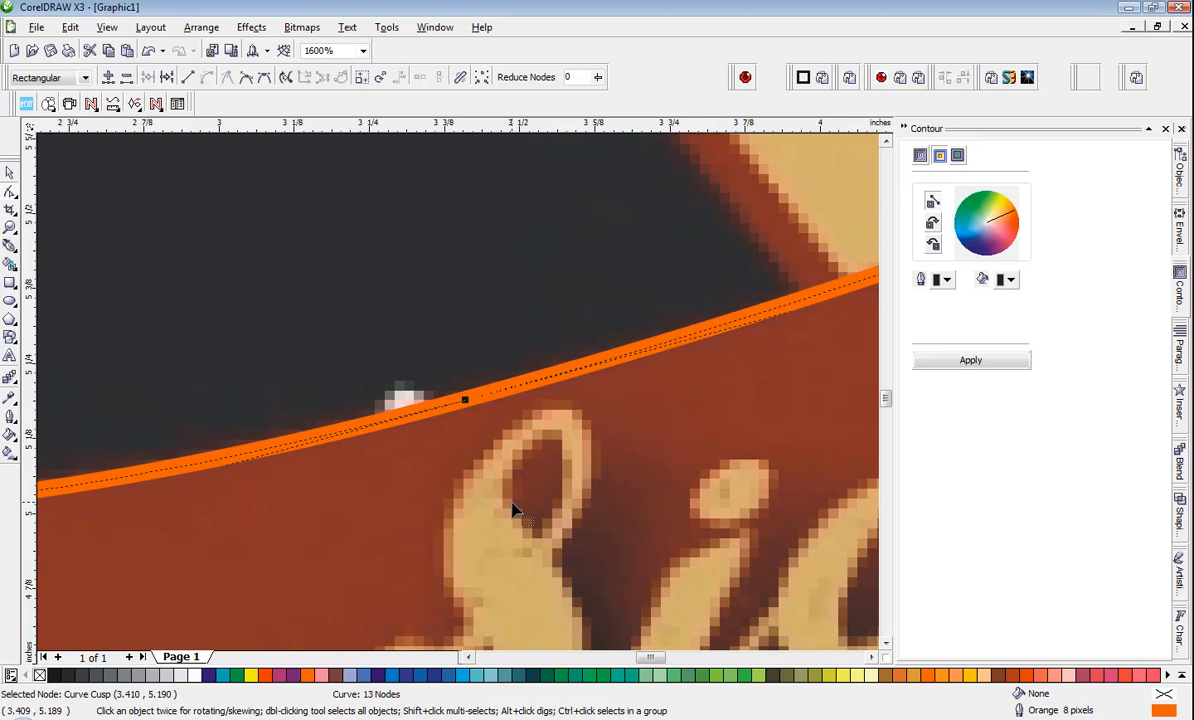
left_click(486, 395)
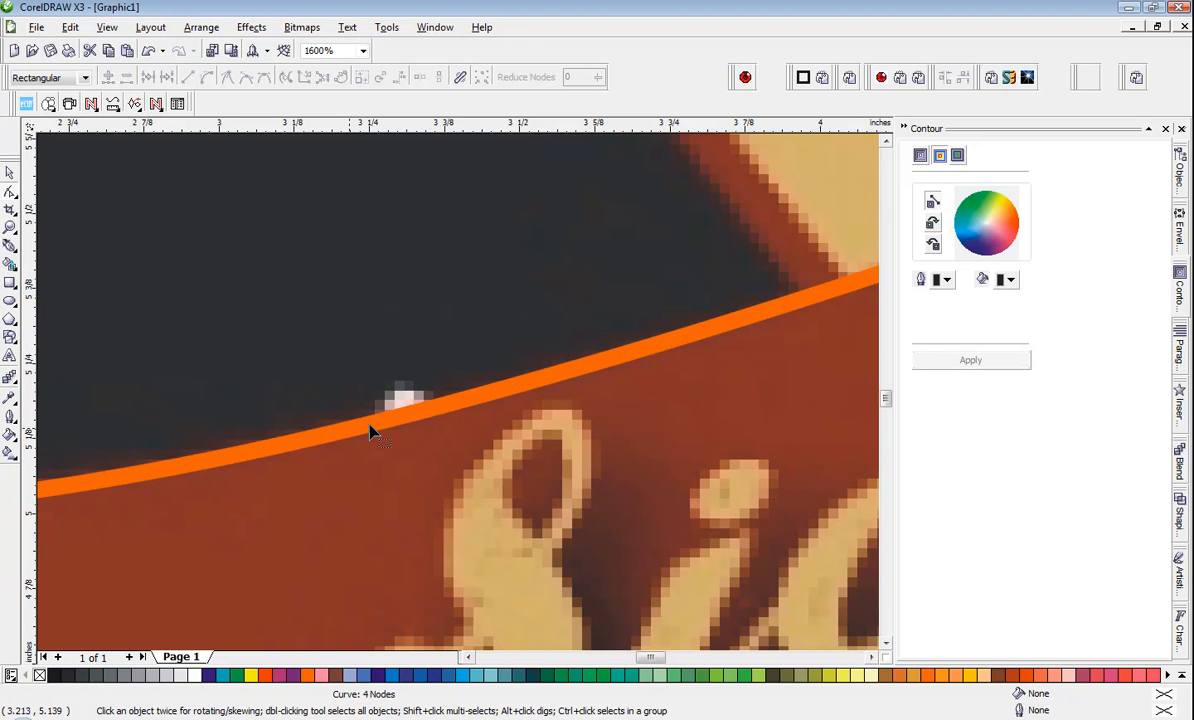
Reselect the ribbon outline and bend its upper edge segment beyond "Theta" to follow the rounded right end.
scroll(395, 407, "down", 2)
scroll(458, 397, "down", 2)
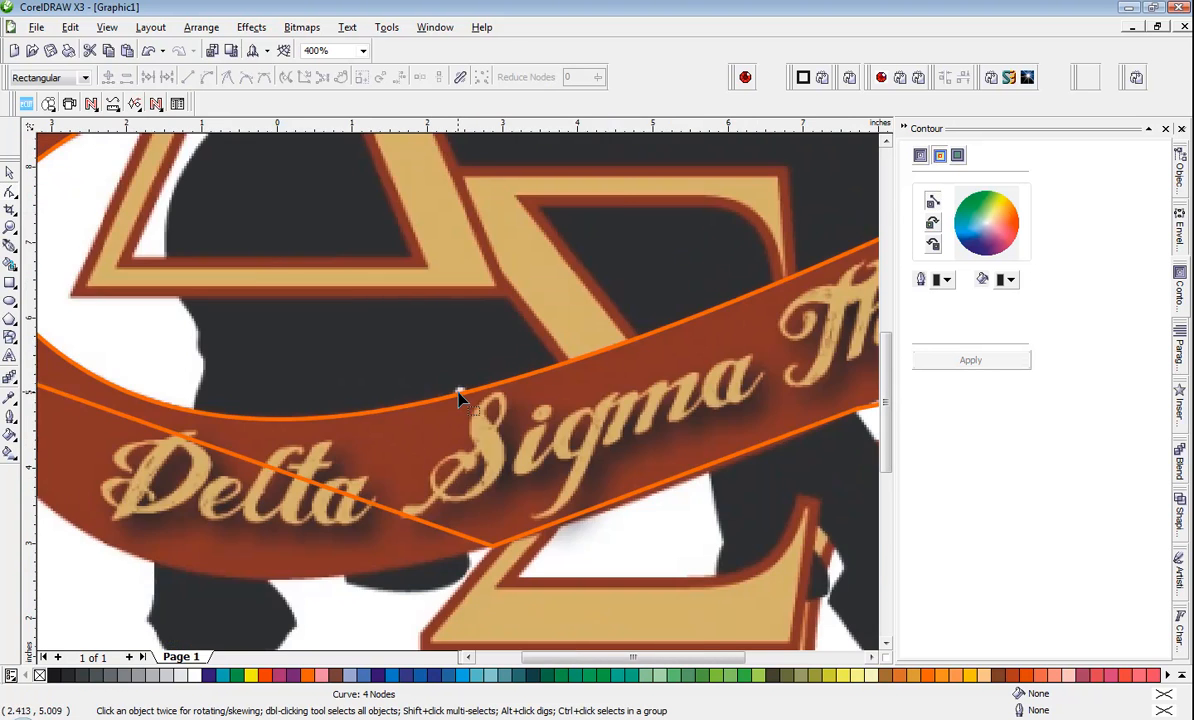
scroll(400, 370, "down", 1)
scroll(604, 305, "down", 1)
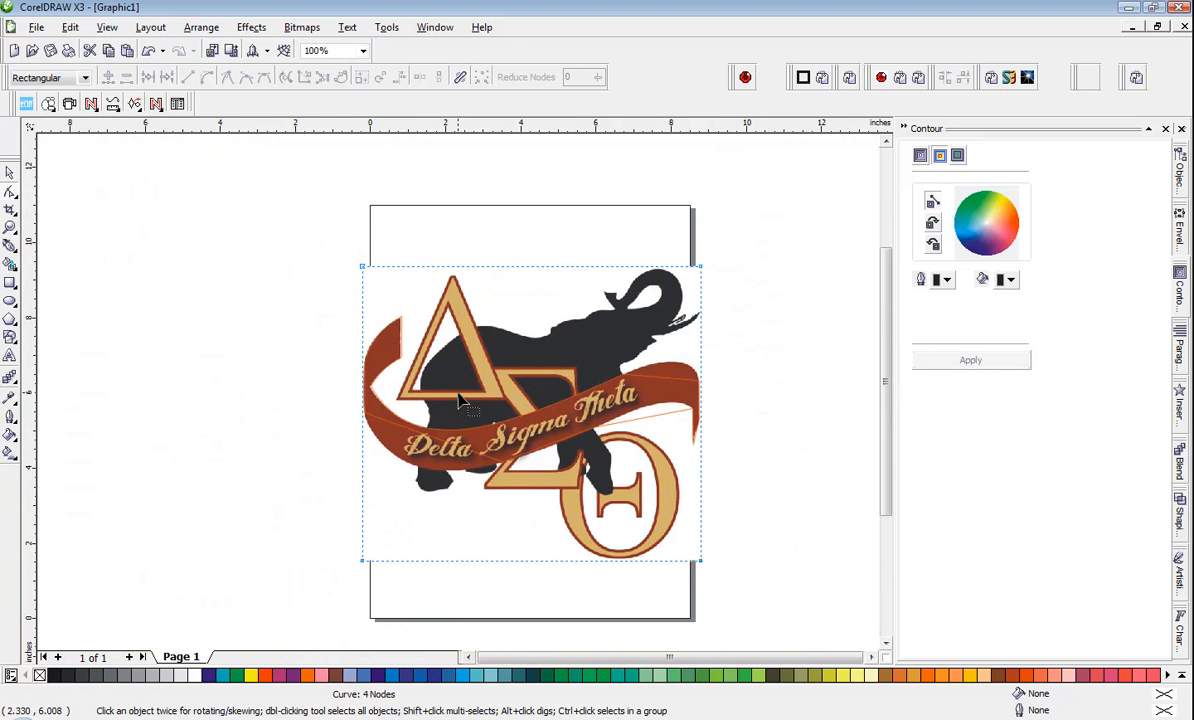
scroll(618, 348, "up", 2)
scroll(459, 400, "up", 1)
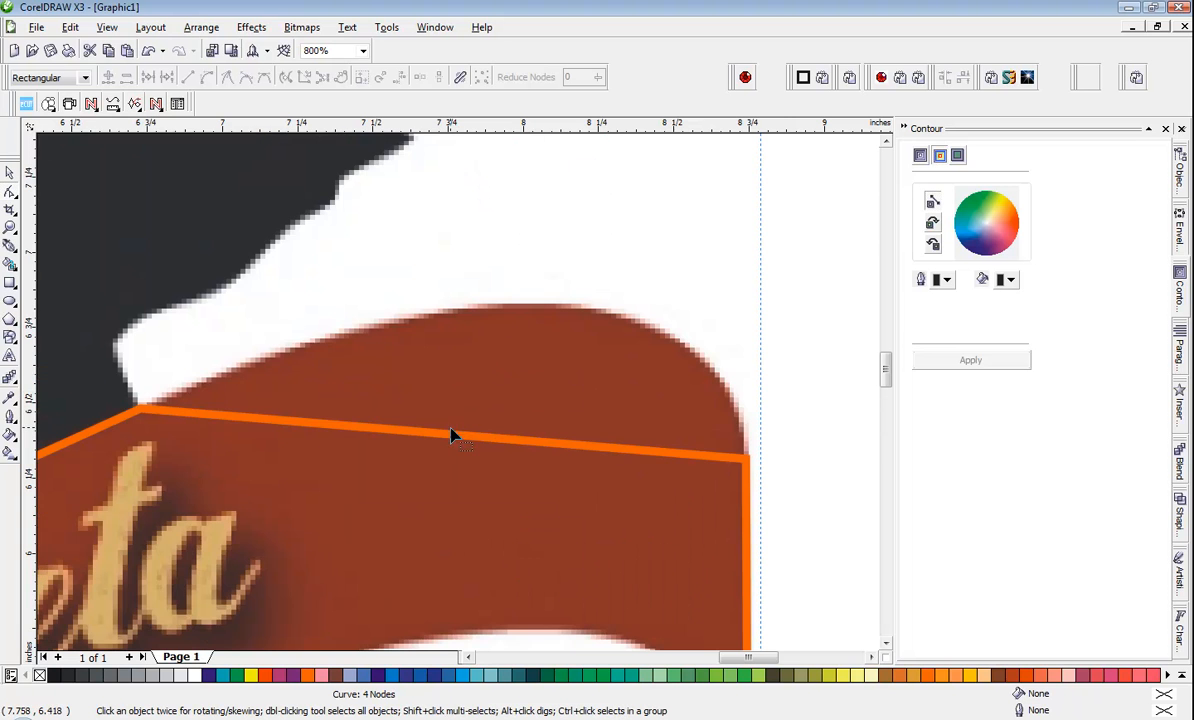
left_click(450, 441)
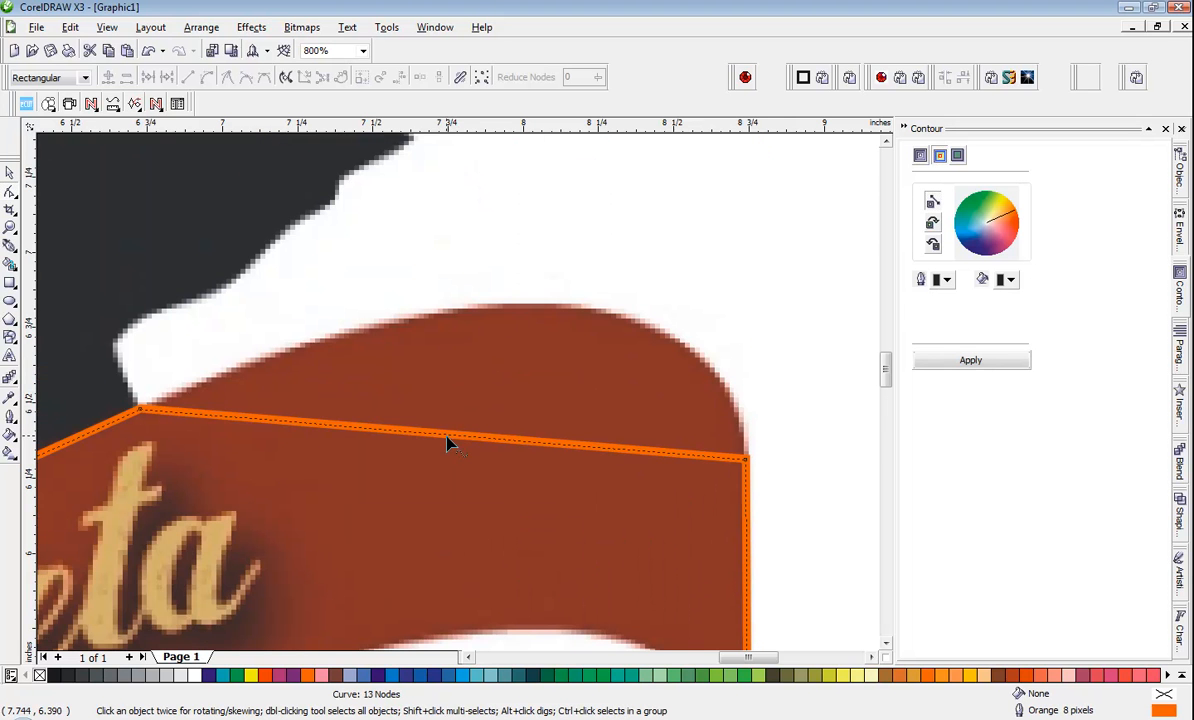
left_click_drag(449, 440, 565, 313)
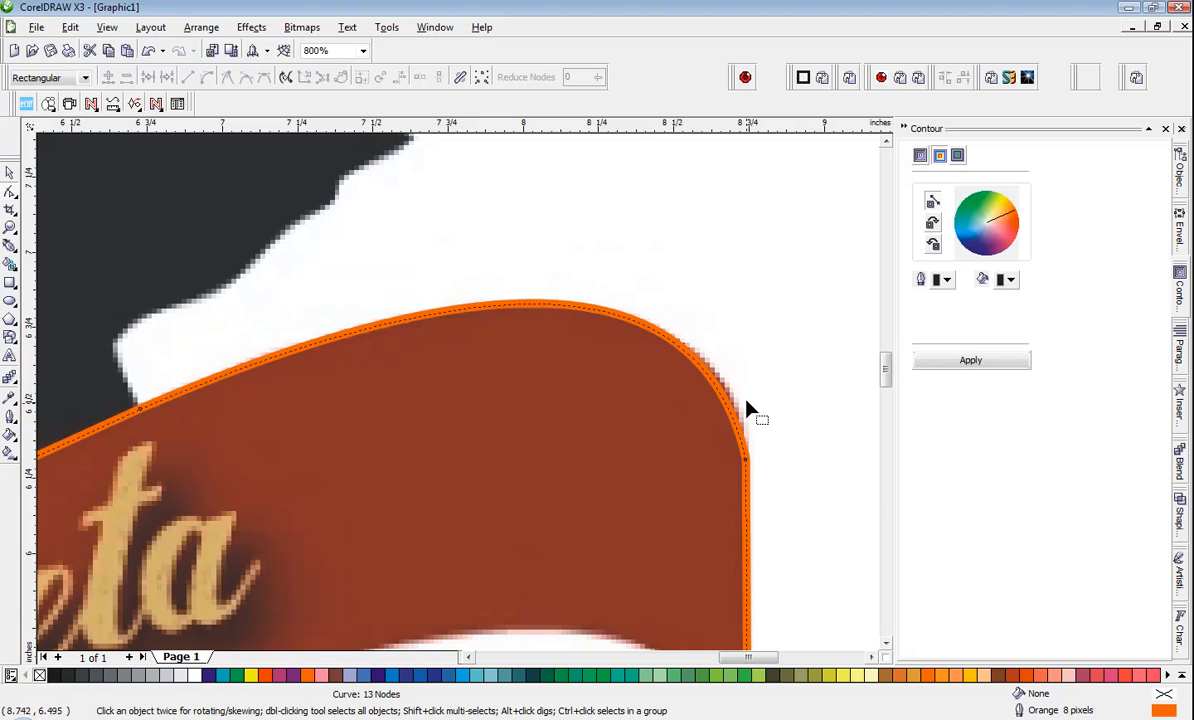
Adjust the curve handle at the ribbon's right corner to fit the rounded end, and make the node above "Theta" smooth.
left_click(745, 463)
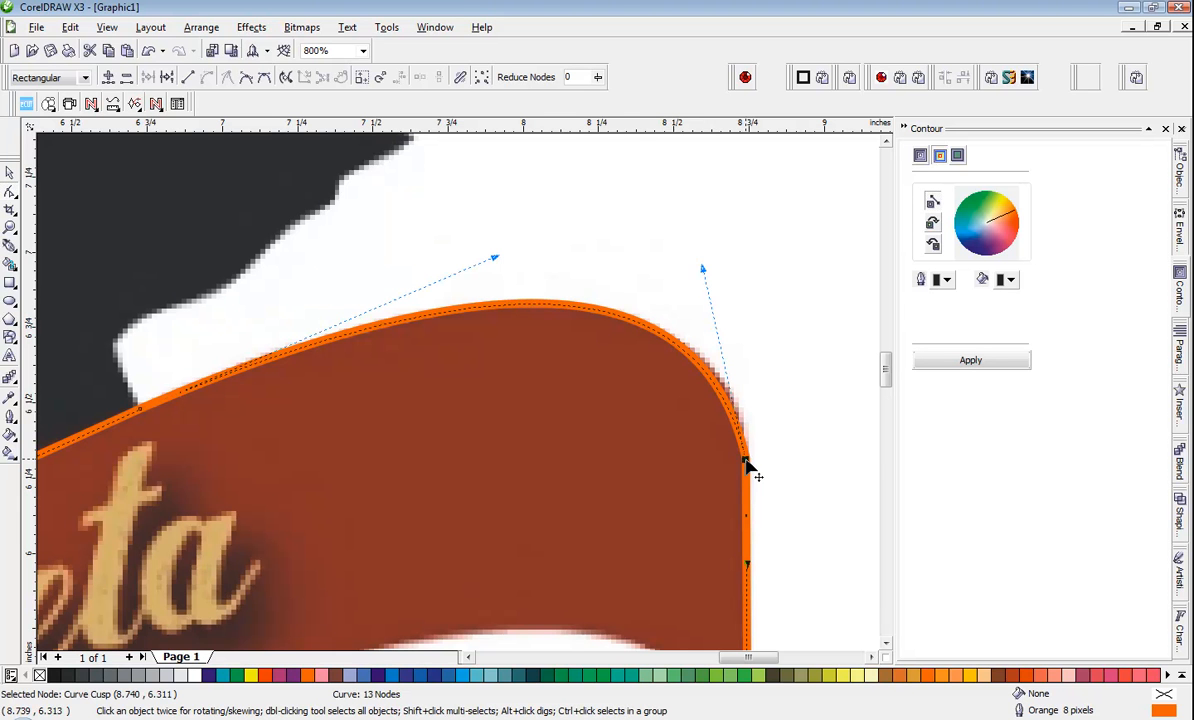
left_click_drag(705, 278, 738, 275)
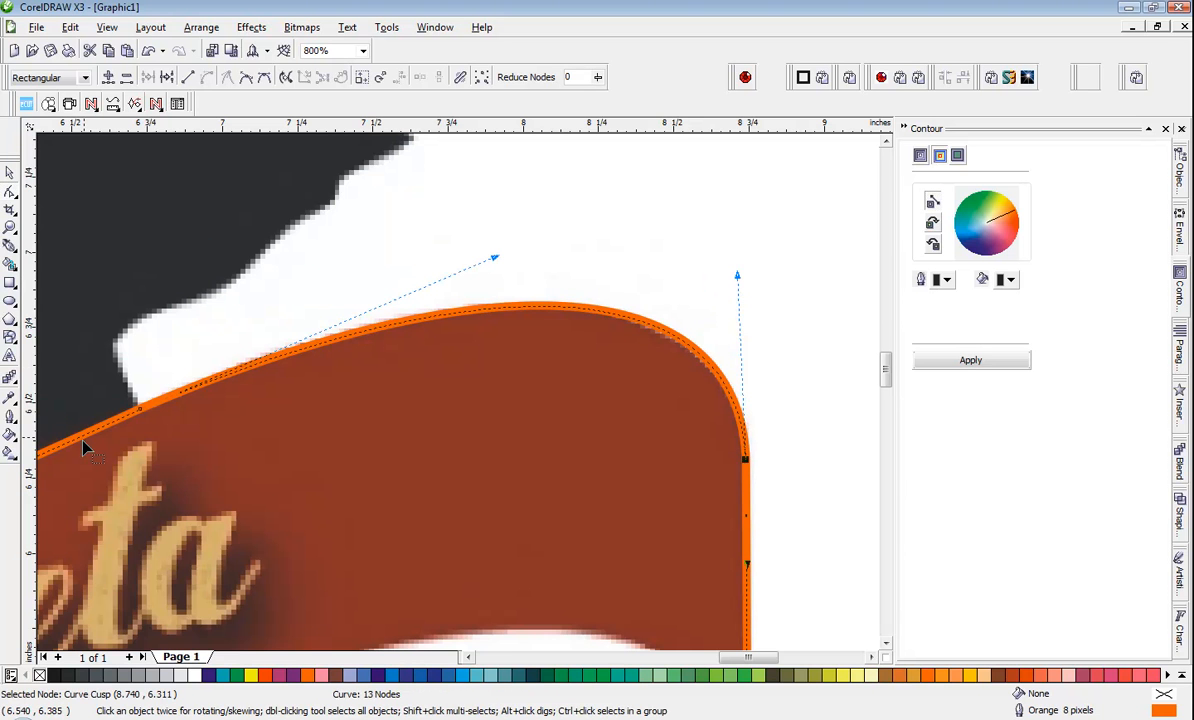
right_click(138, 413)
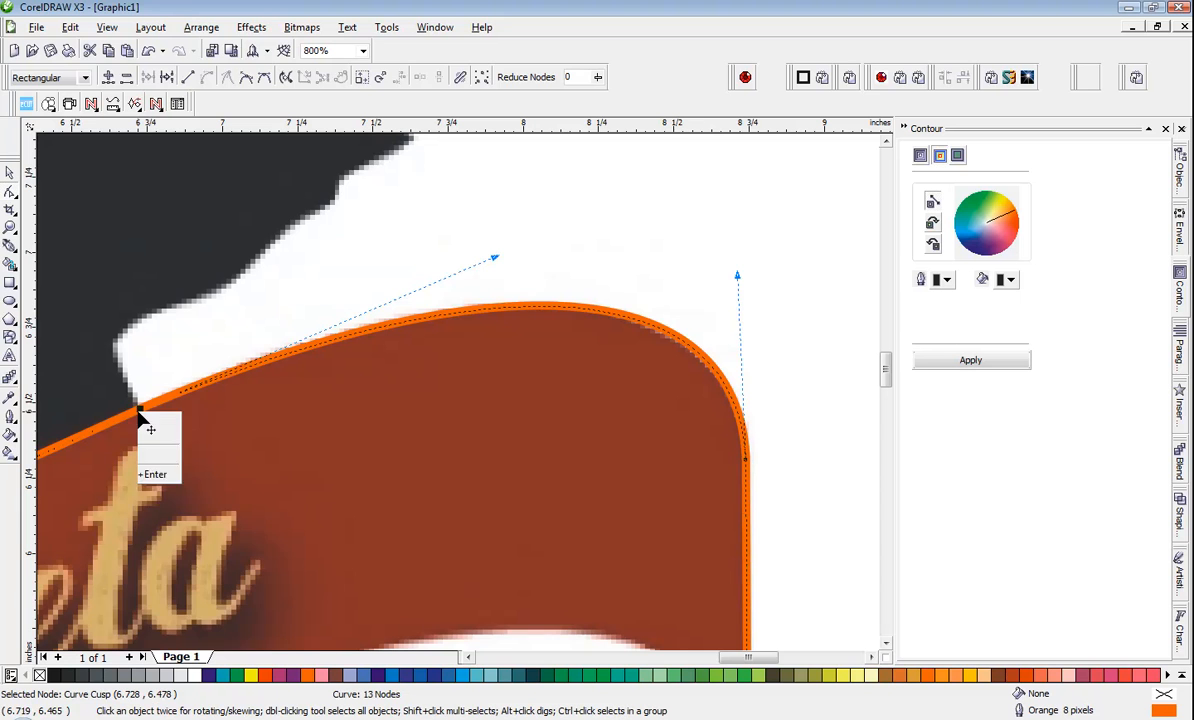
left_click(199, 511)
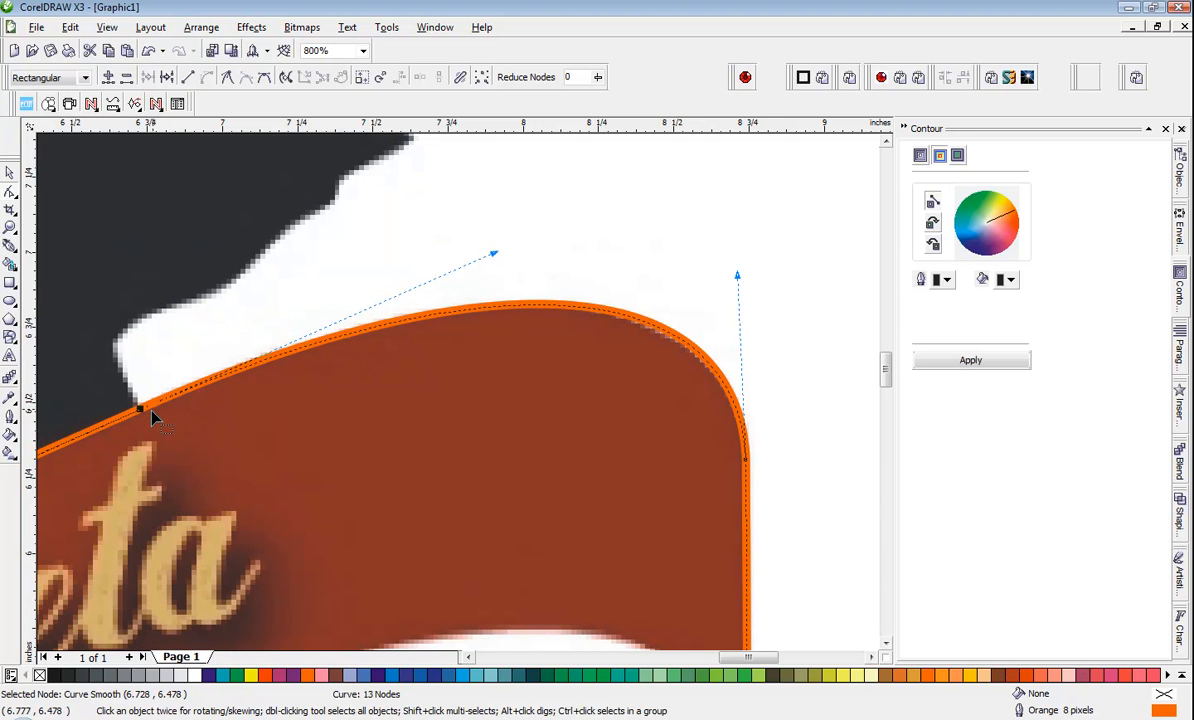
Convert the vertical outer edge at the ribbon's right end to a straight line.
scroll(739, 417, "down", 1)
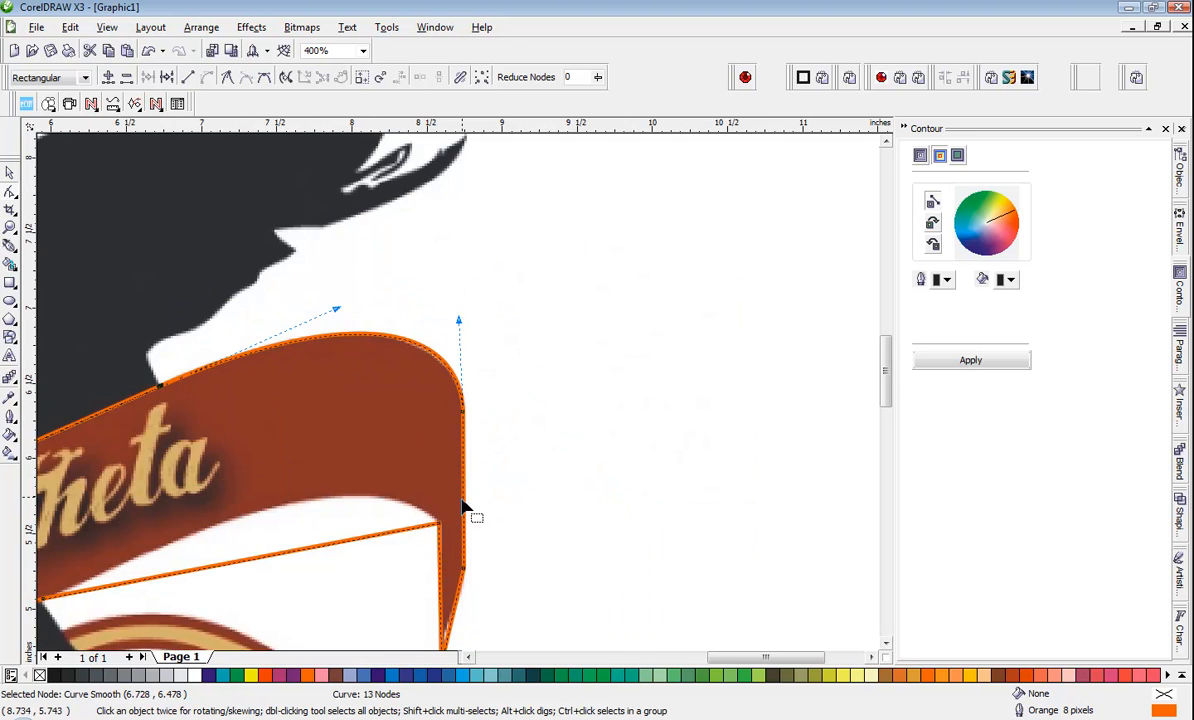
scroll(461, 504, "up", 1)
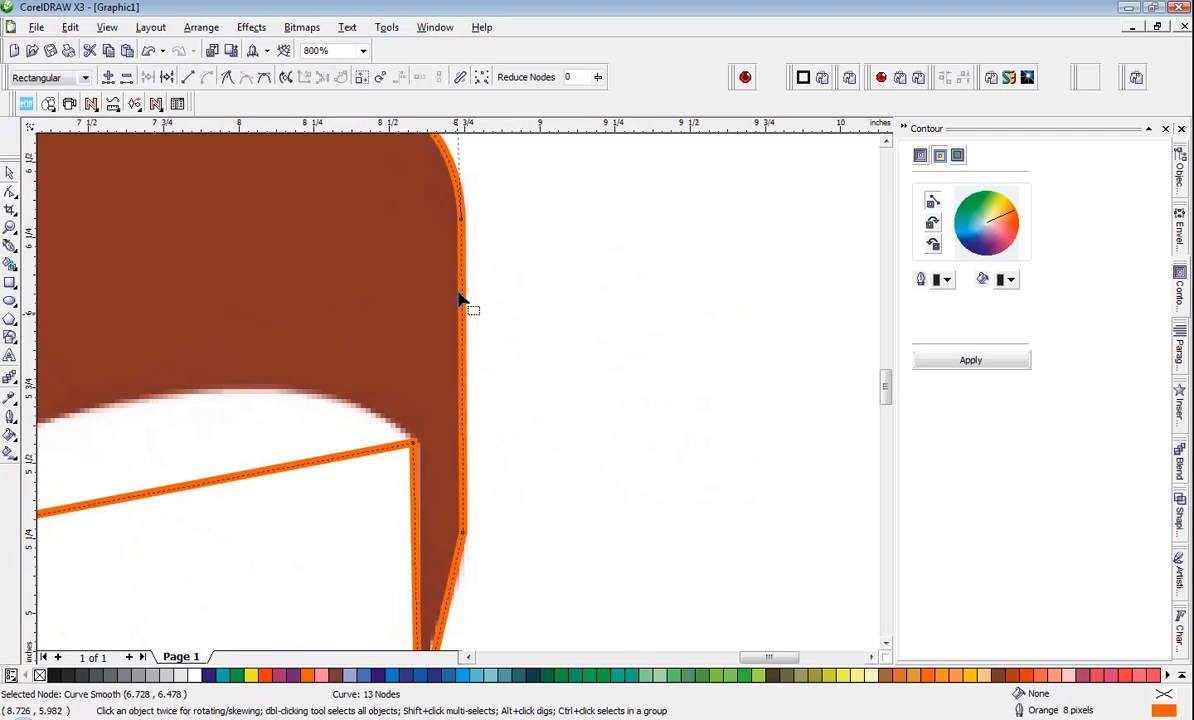
right_click(463, 408)
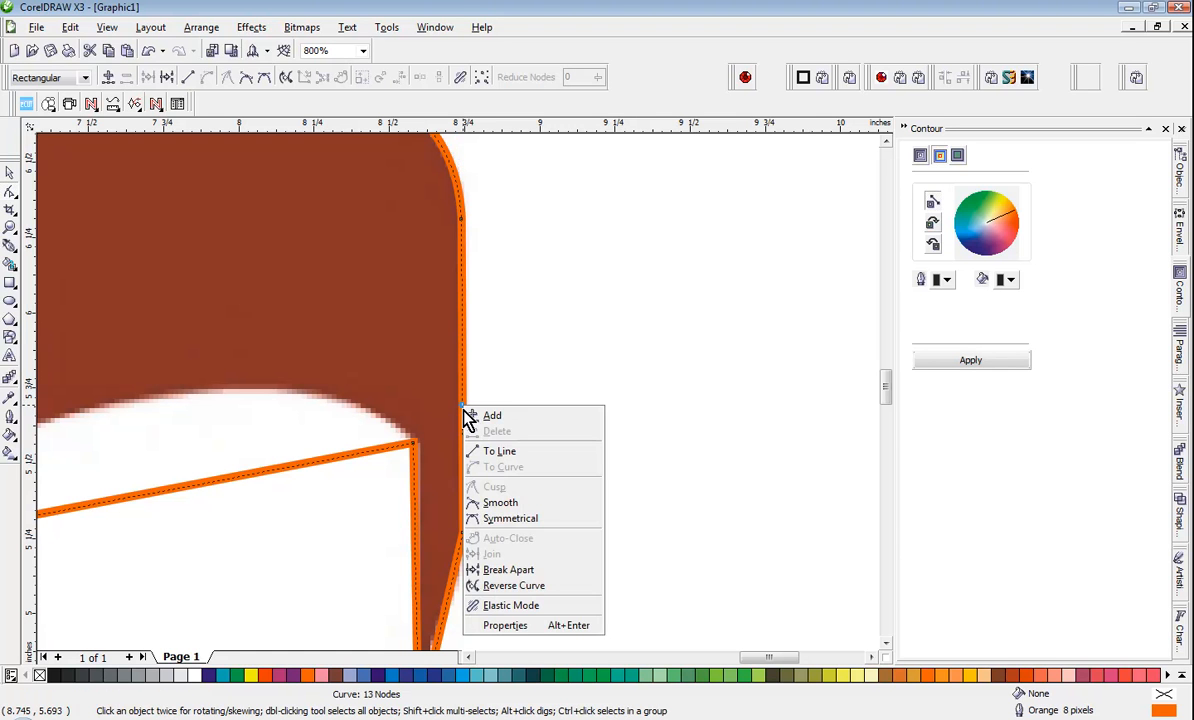
left_click(501, 458)
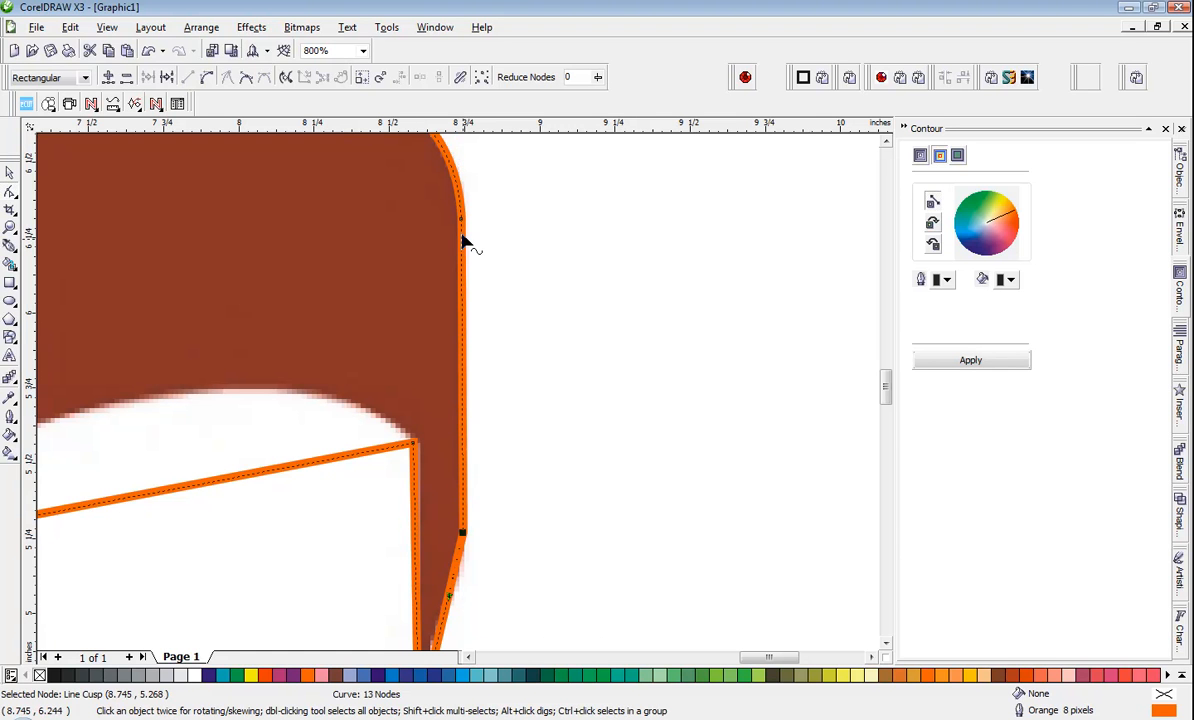
Bend the short slanted edge of the ribbon's right tail inward toward the bitmap's curved tip.
scroll(445, 434, "down", 3)
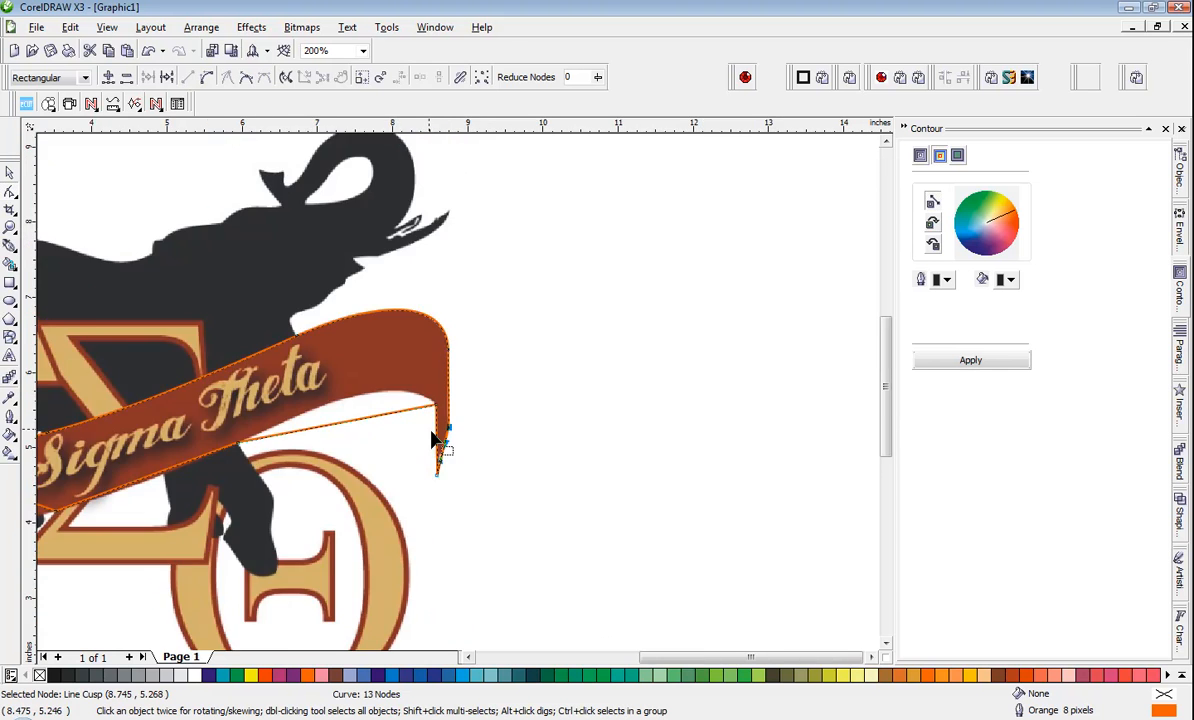
scroll(445, 430, "up", 3)
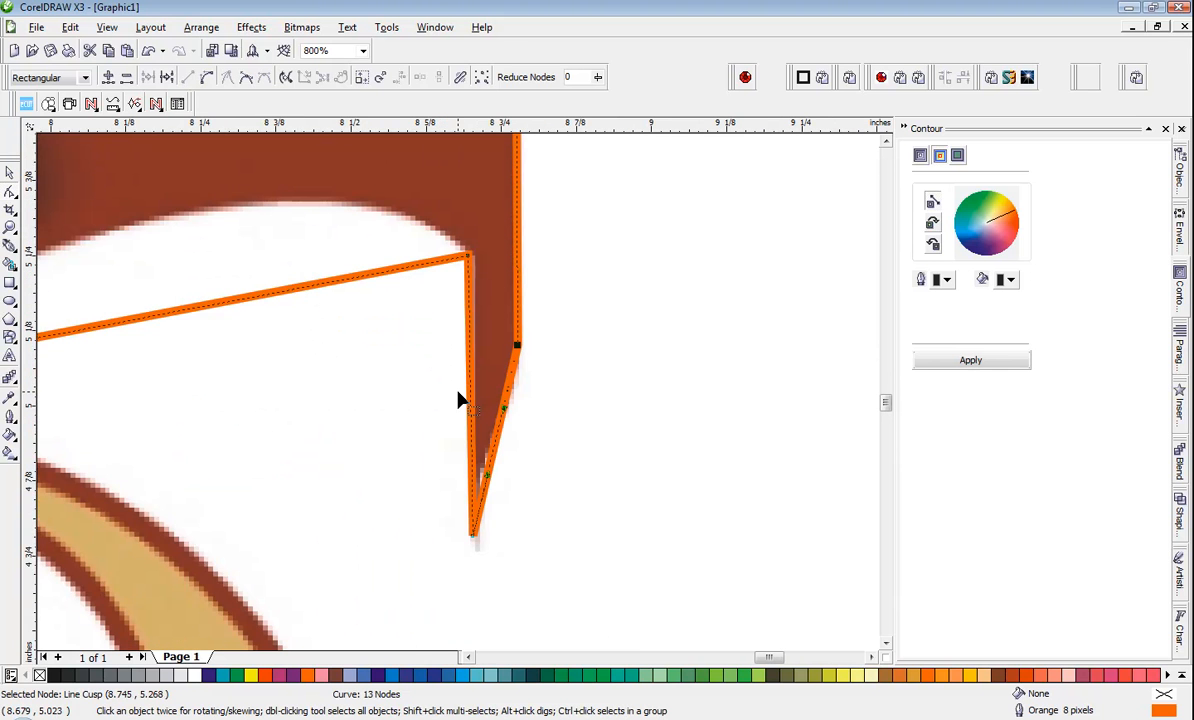
scroll(460, 401, "up", 3)
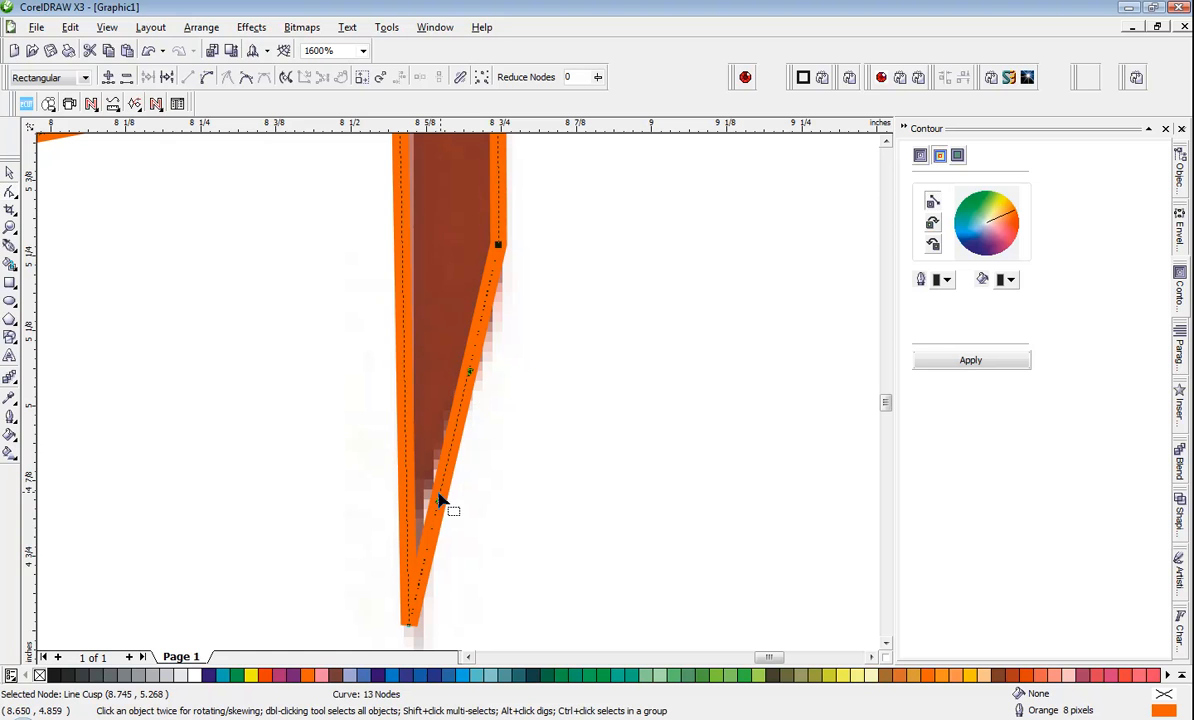
left_click_drag(455, 458, 440, 450)
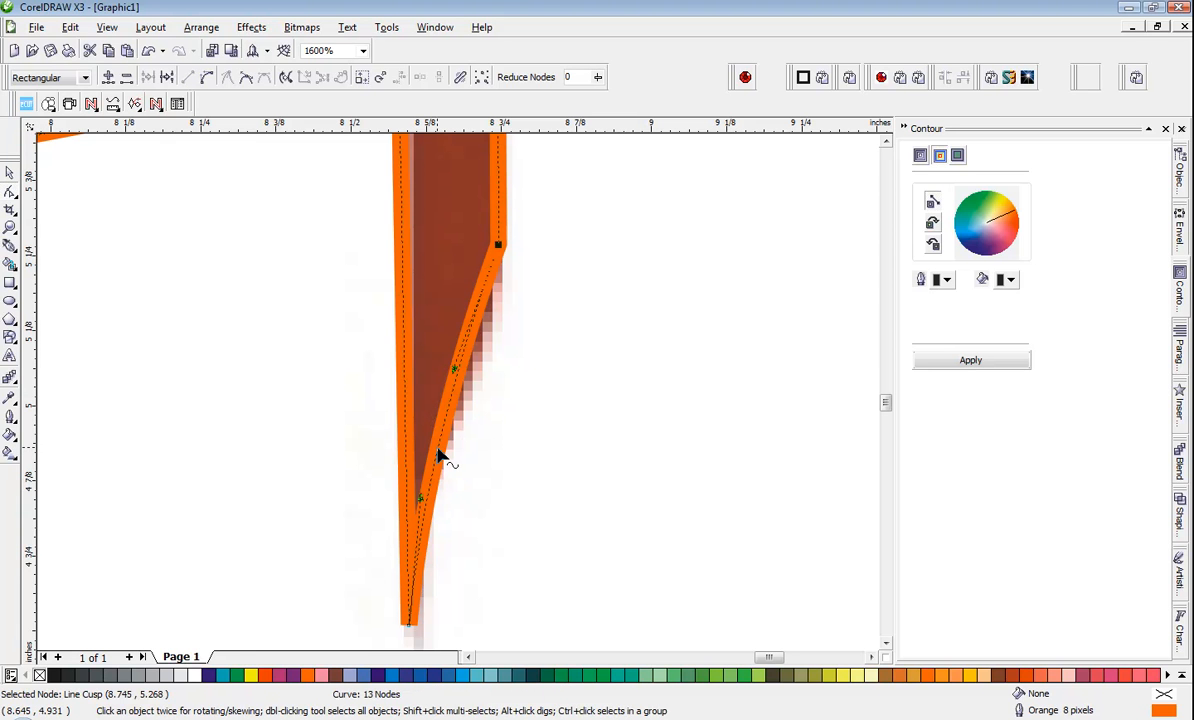
Convert the vertical inner edge of the ribbon's right tail to a straight line.
scroll(440, 456, "down", 2)
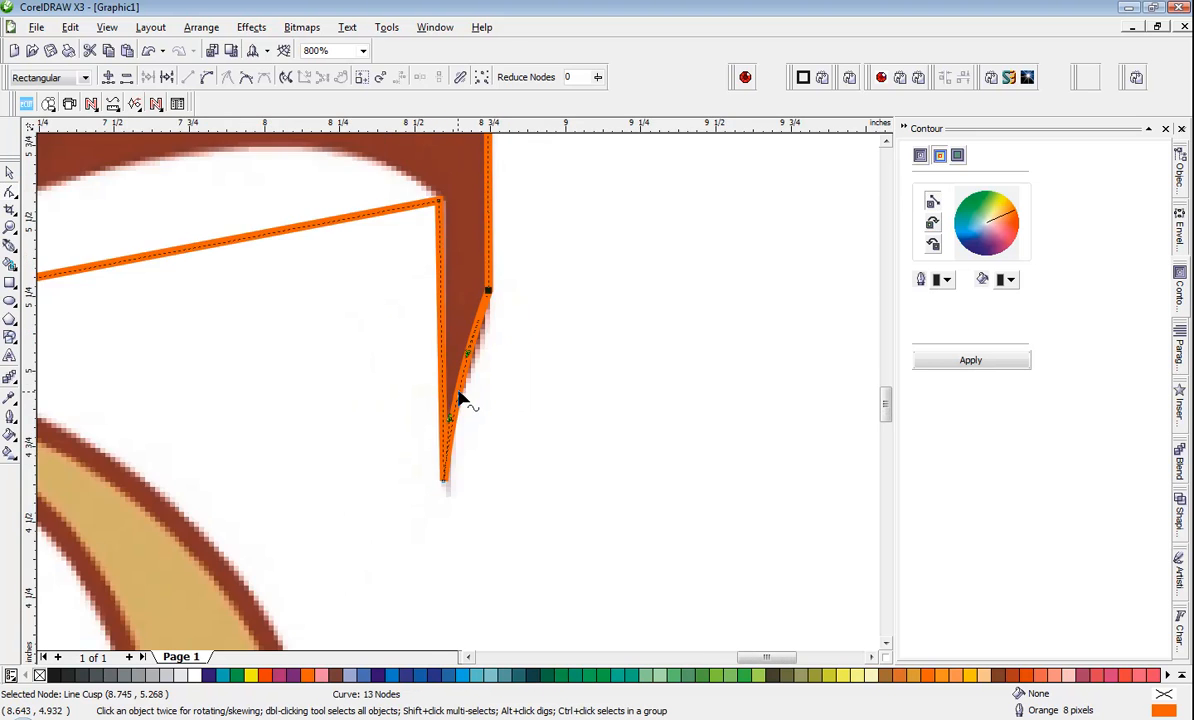
scroll(460, 400, "down", 1)
scroll(462, 396, "up", 1)
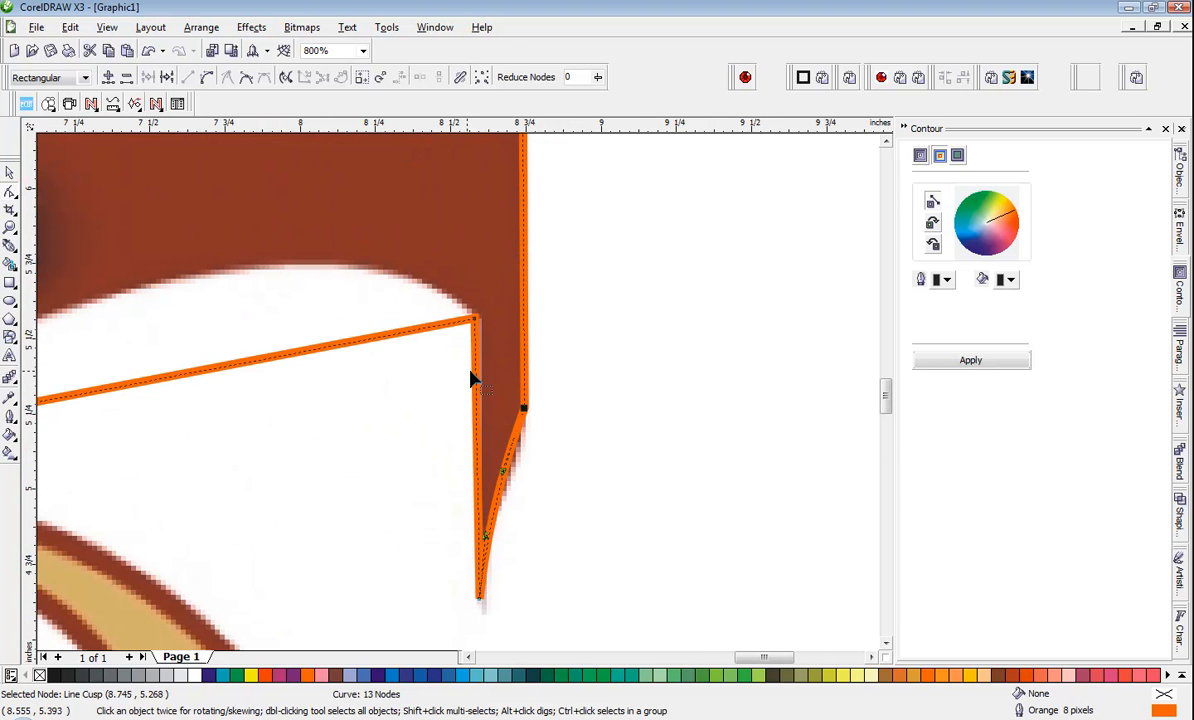
right_click(477, 375)
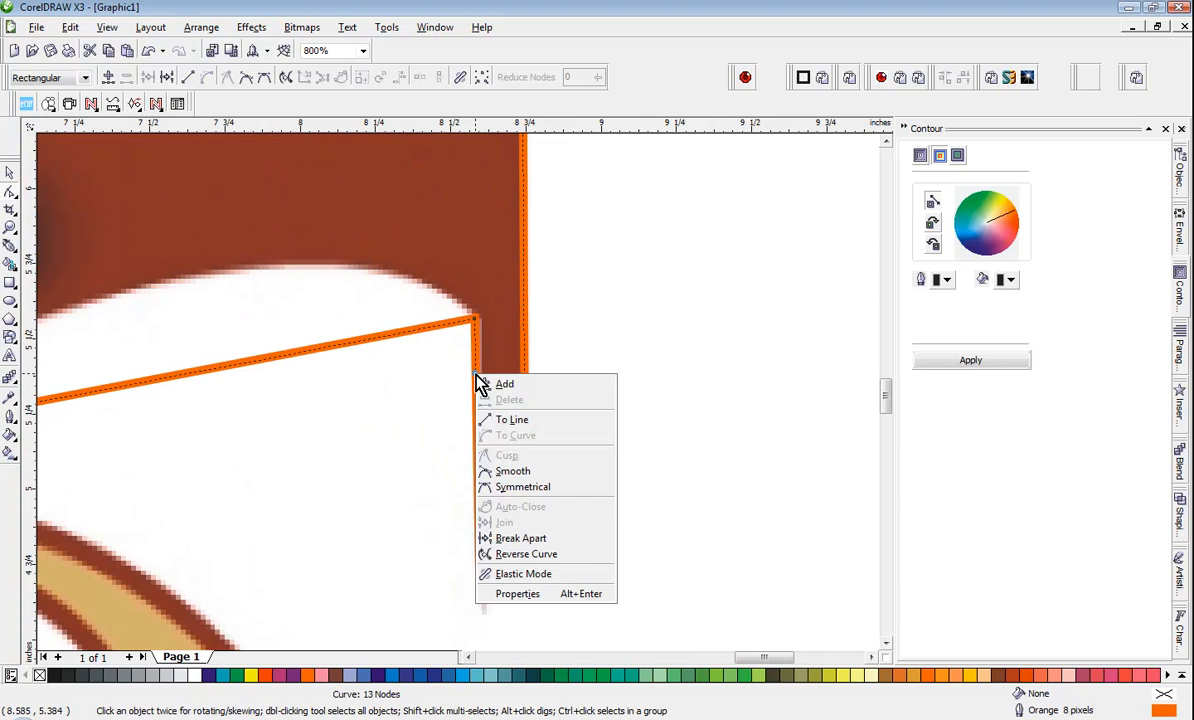
left_click(510, 420)
Bend the lower edge segment between the elephant's leg and the right tail up to match the ribbon's underside.
scroll(457, 399, "down", 1)
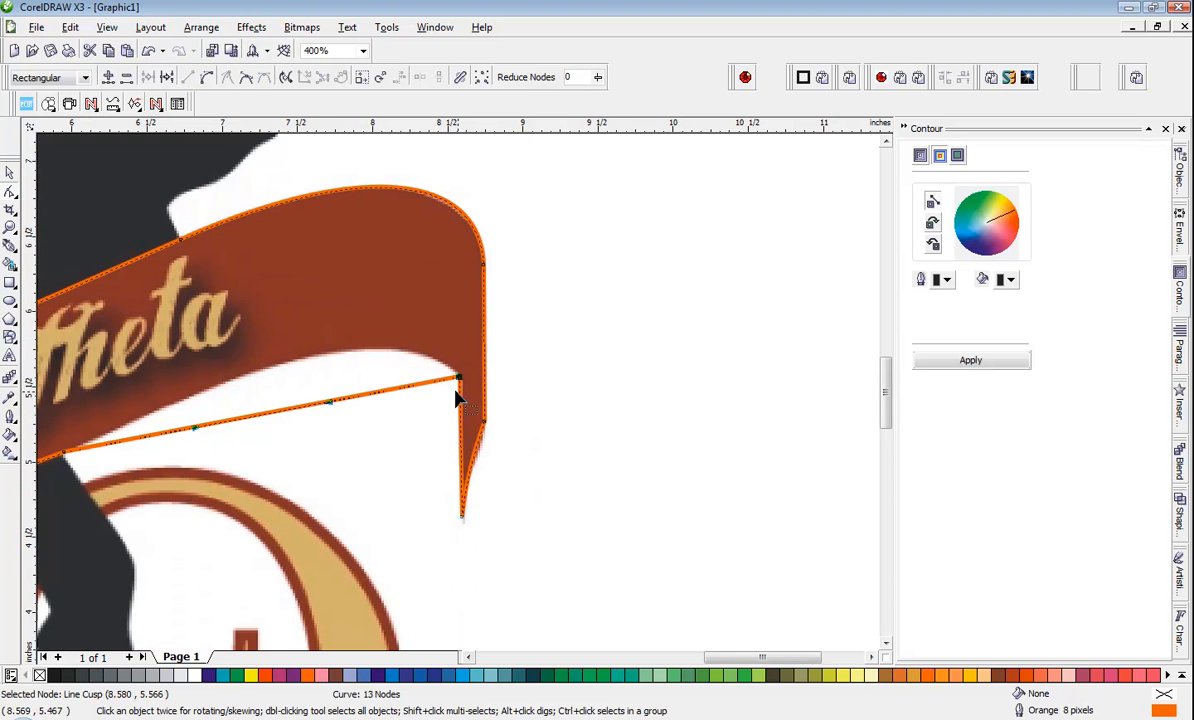
left_click(213, 425)
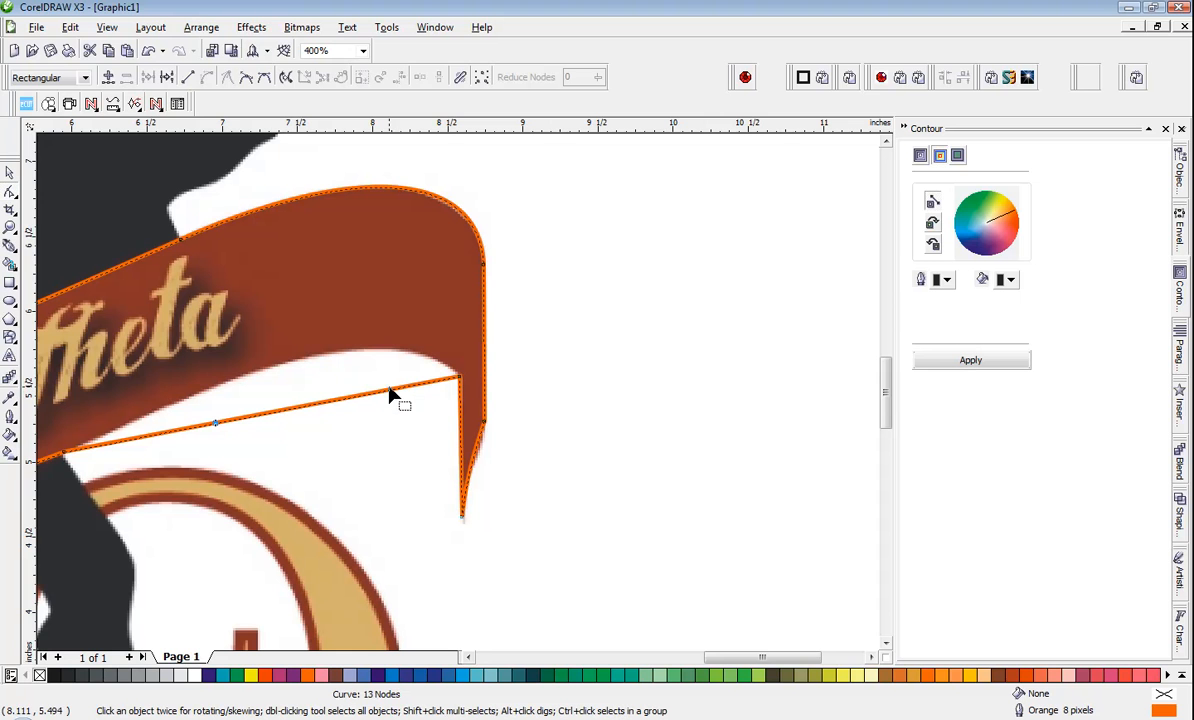
left_click_drag(394, 394, 394, 354)
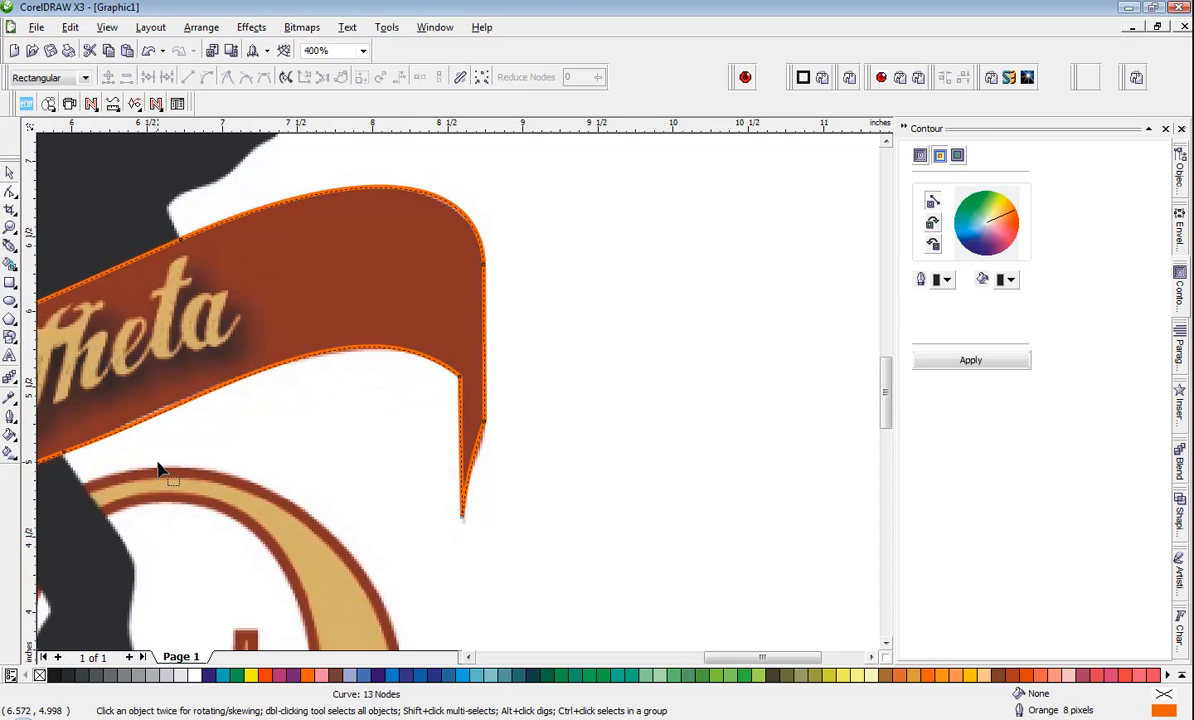
Undo the bend of the ribbon's lower edge between the elephant's leg and the right tail, and try alternative bends along it.
key("ctrl+z")
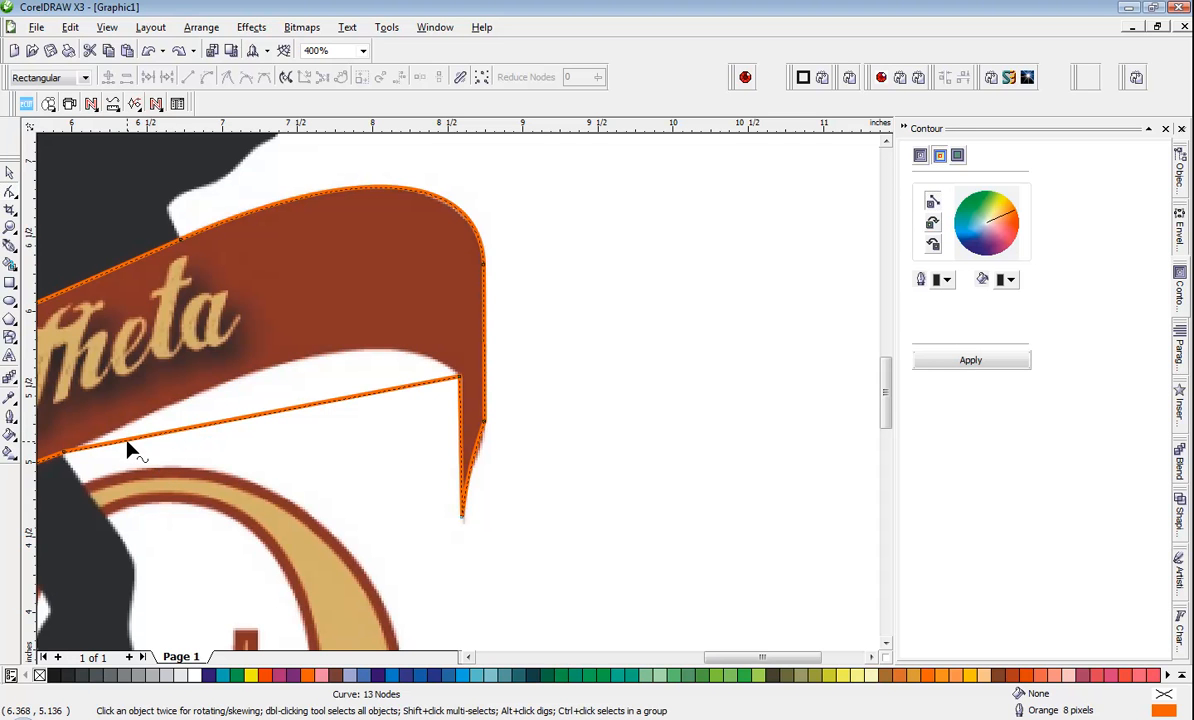
left_click_drag(124, 441, 195, 401)
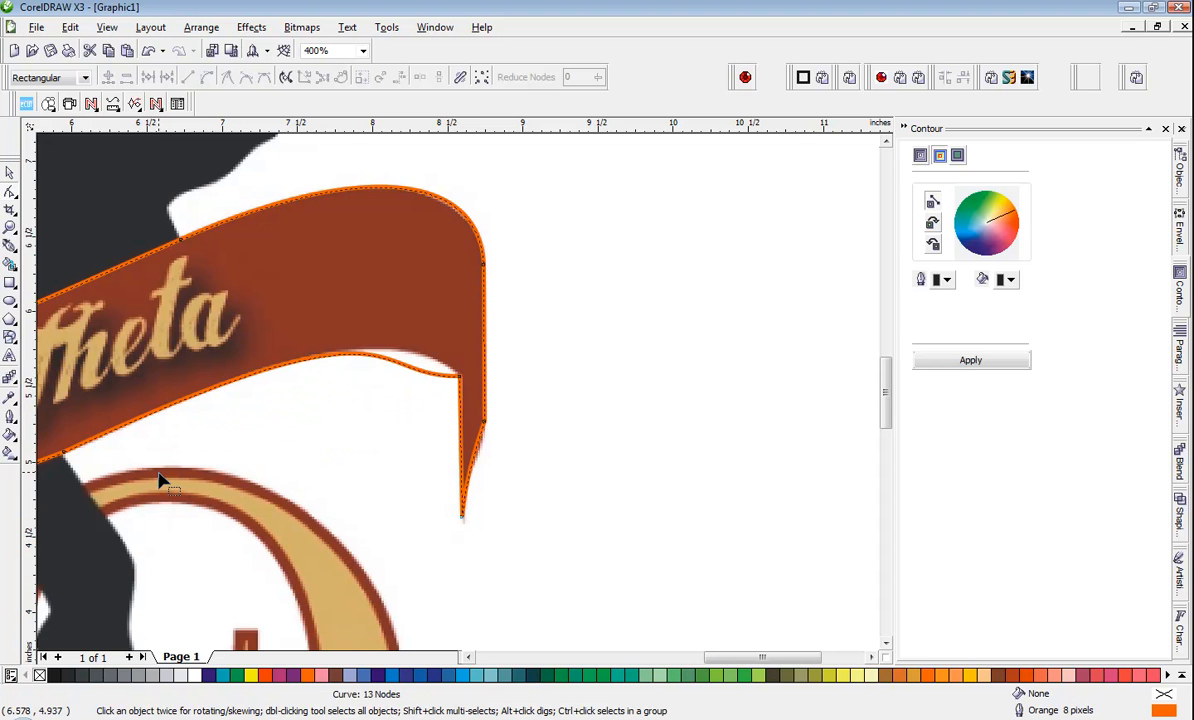
key("ctrl+z")
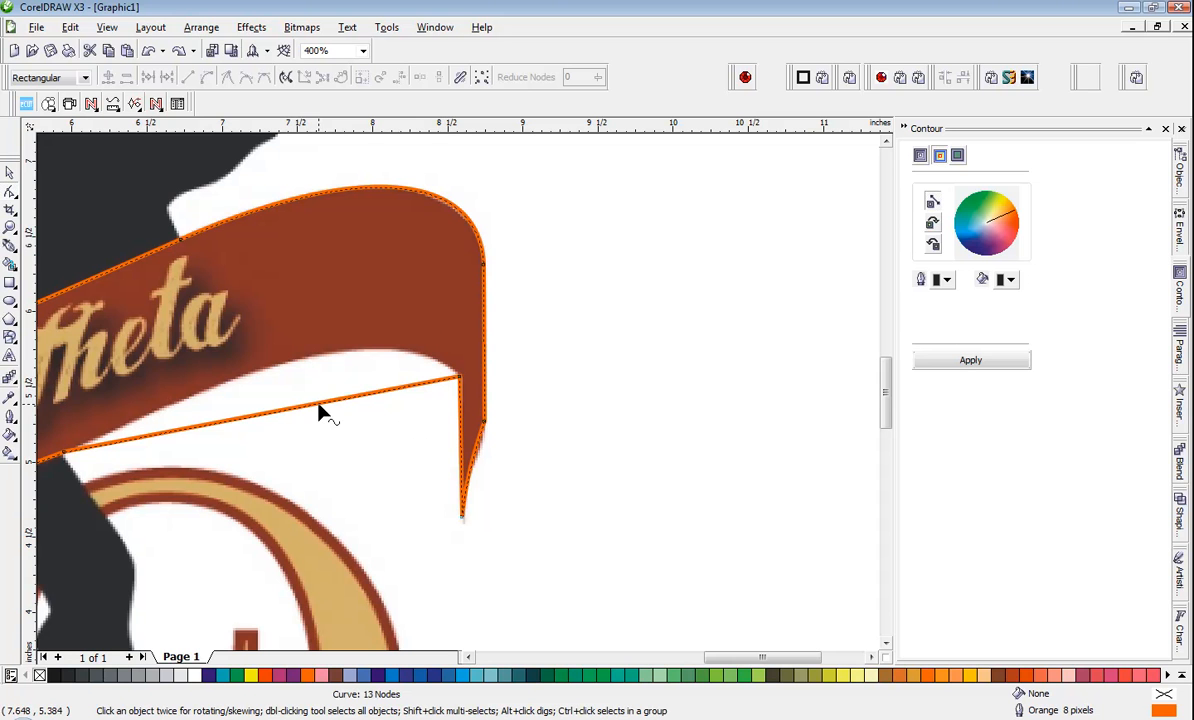
left_click_drag(318, 412, 357, 358)
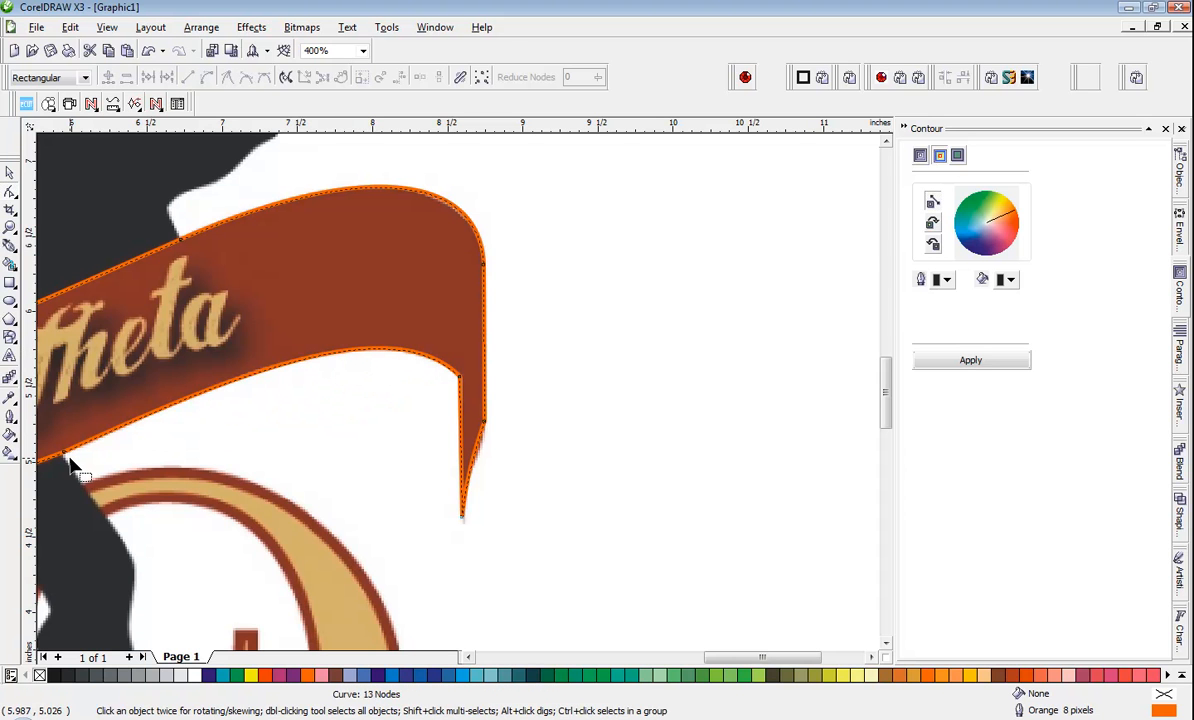
key("ctrl+z")
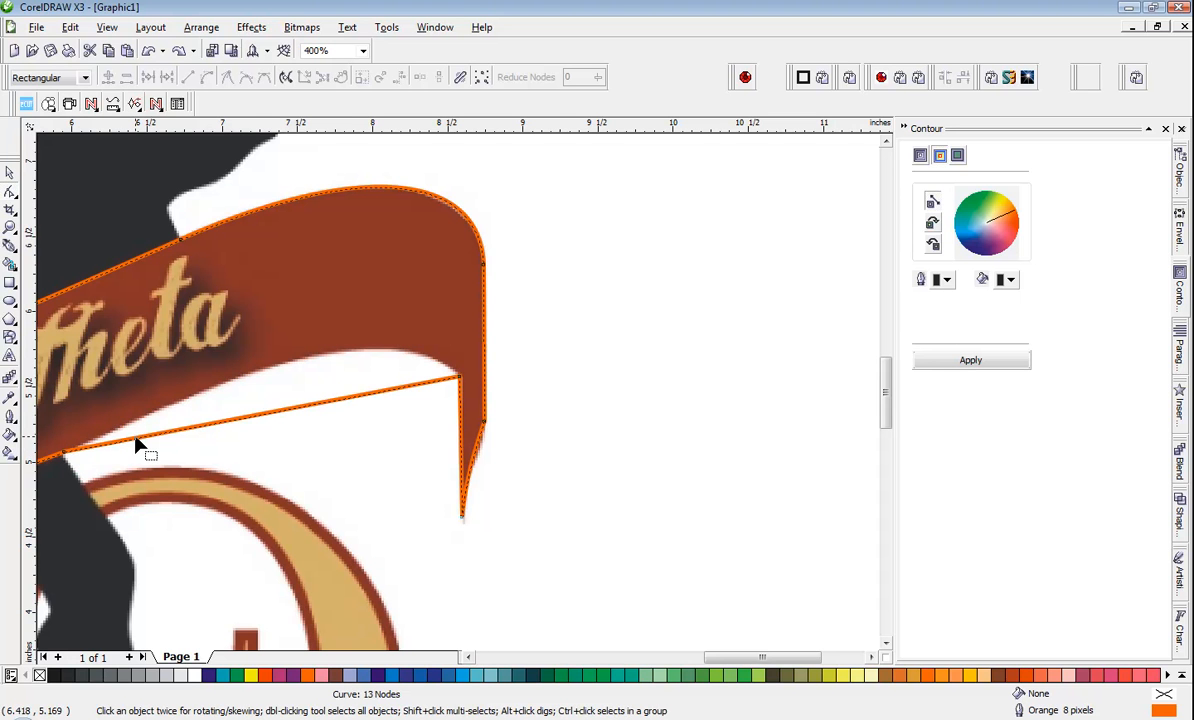
left_click_drag(135, 438, 230, 388)
left_click_drag(137, 441, 189, 416)
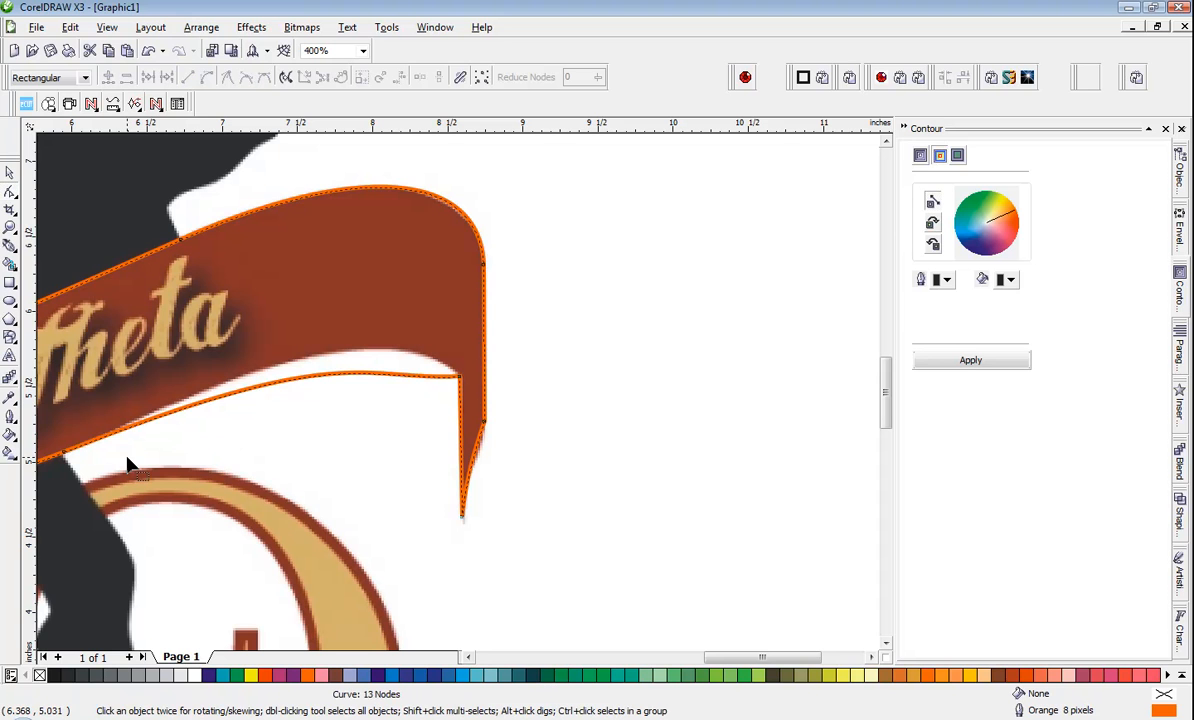
key("ctrl+z")
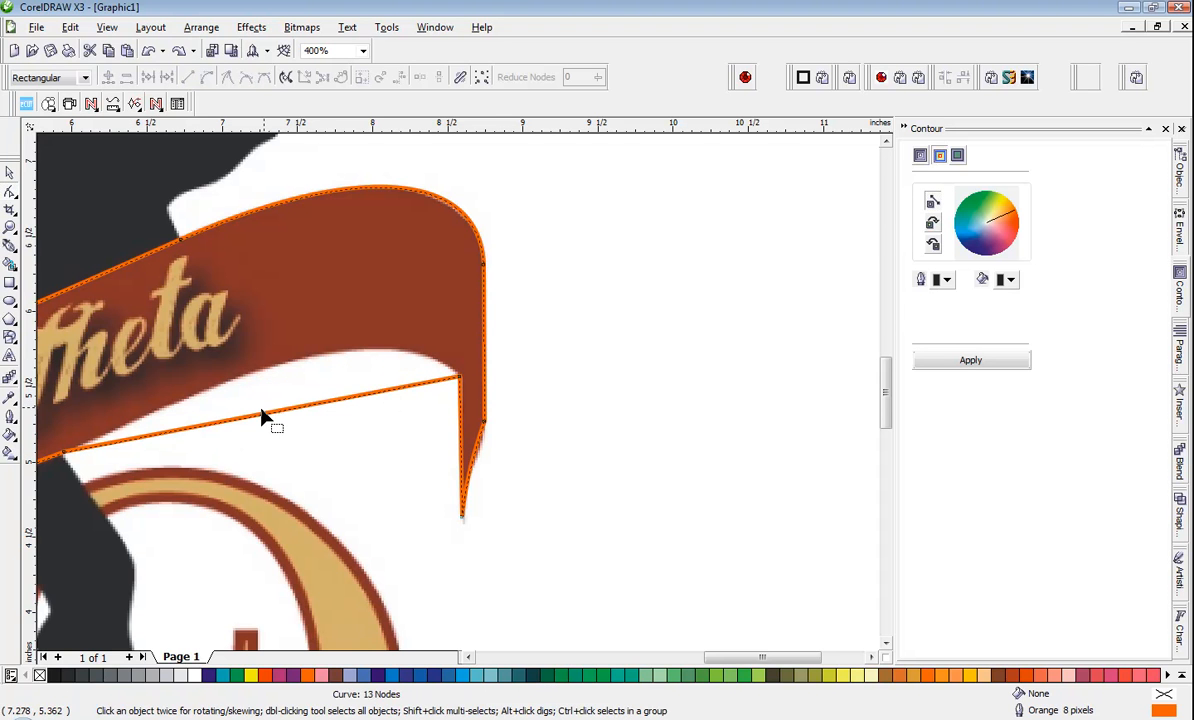
Bend the ribbon's lower edge up to the bitmap between leg and right tail, and slightly down beneath the word Sigma.
left_click_drag(266, 414, 323, 357)
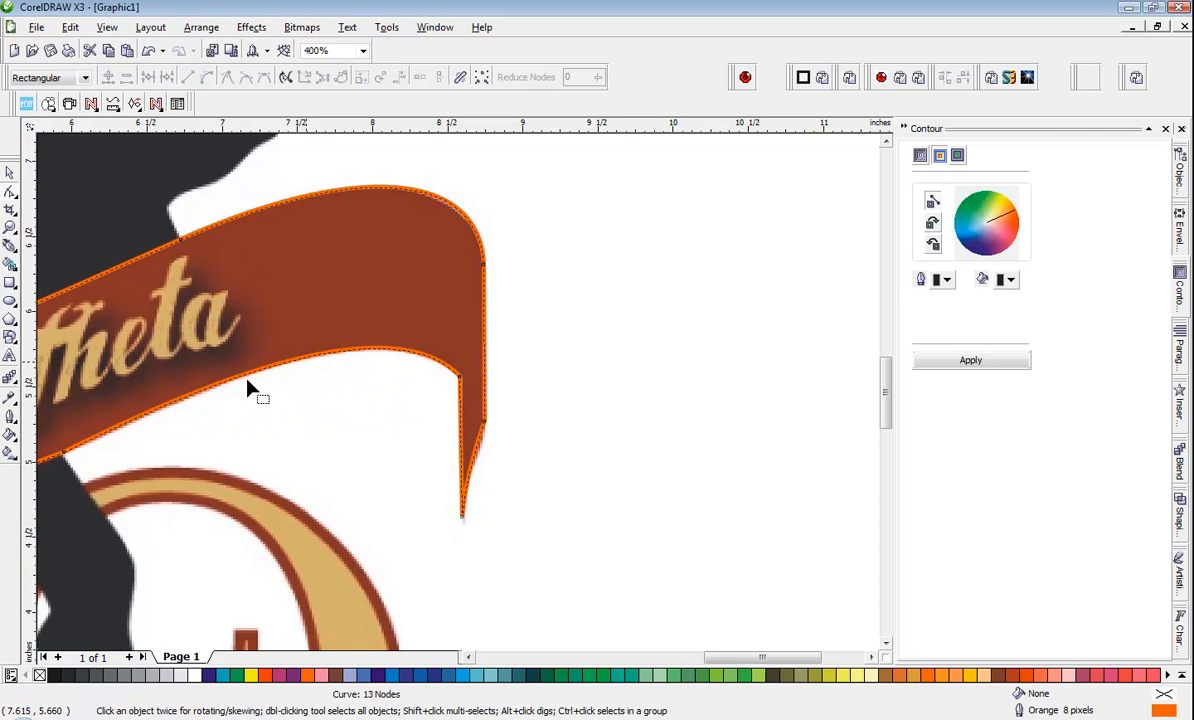
scroll(592, 368, "down", 2)
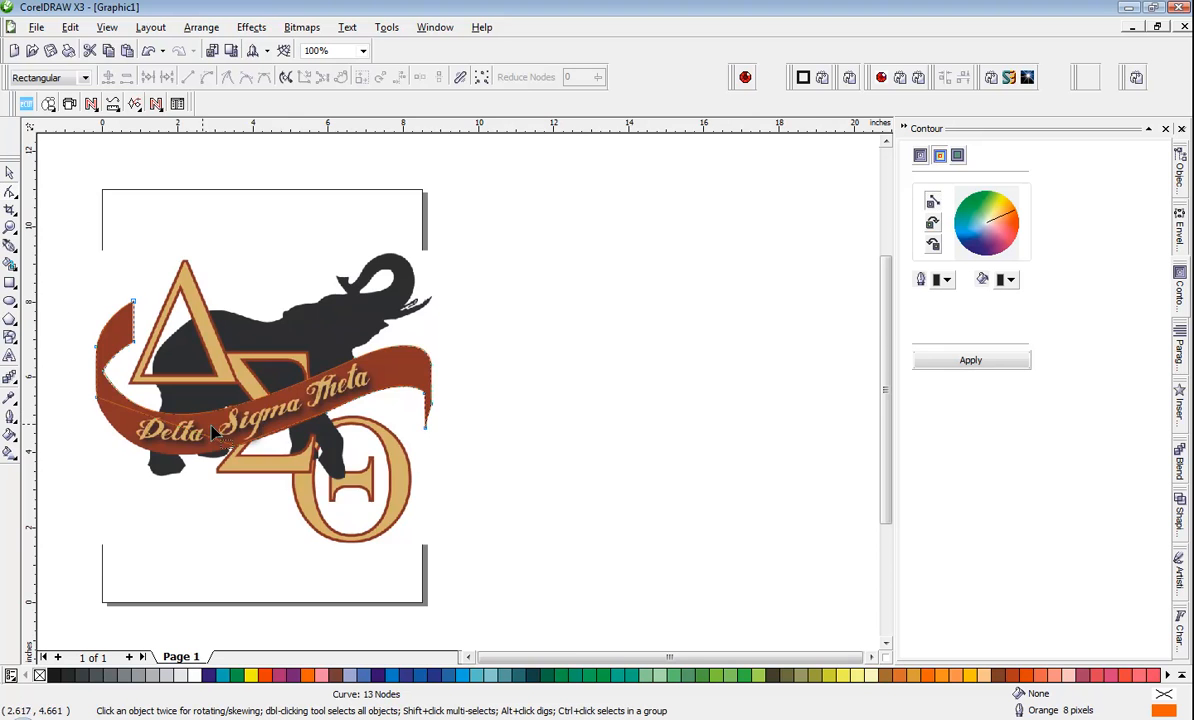
scroll(280, 425, "up", 1)
scroll(450, 396, "up", 1)
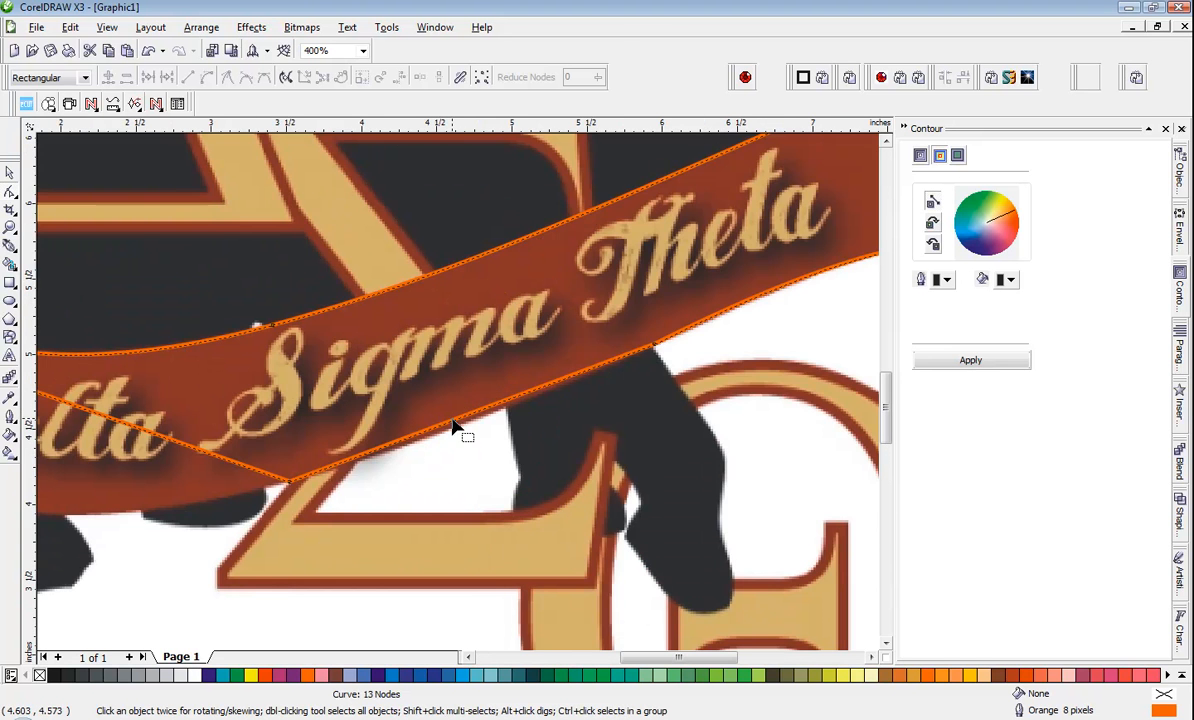
scroll(458, 399, "up", 1)
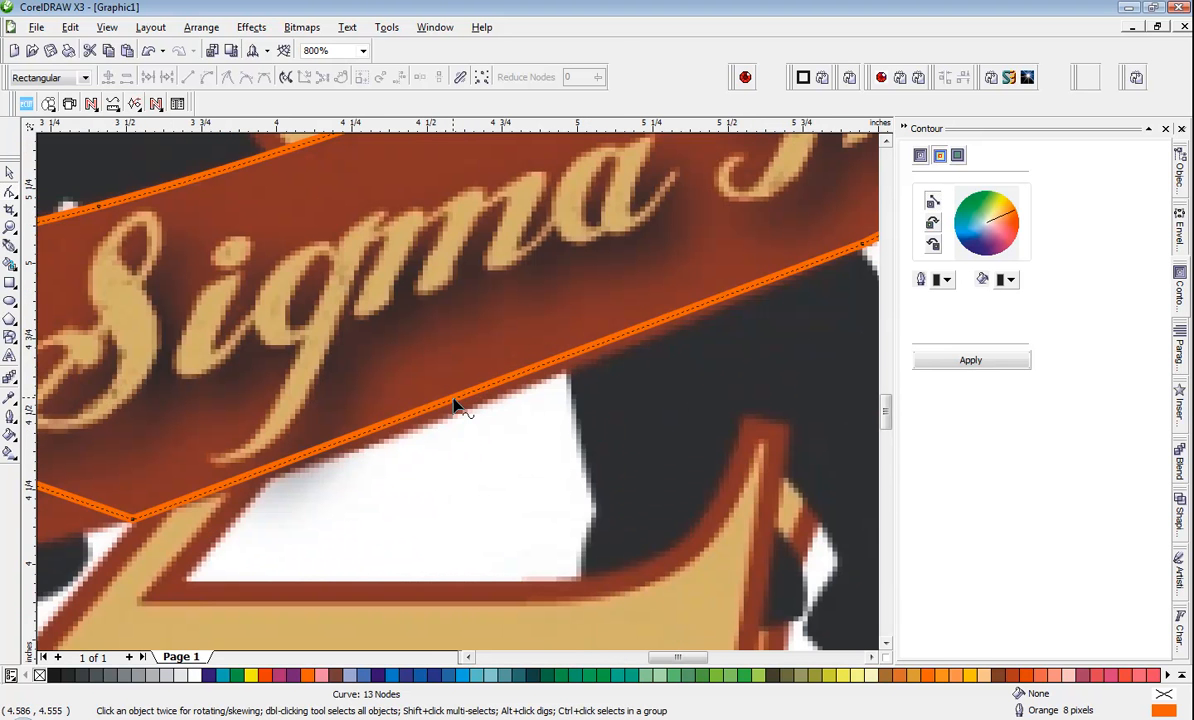
left_click_drag(453, 398, 455, 415)
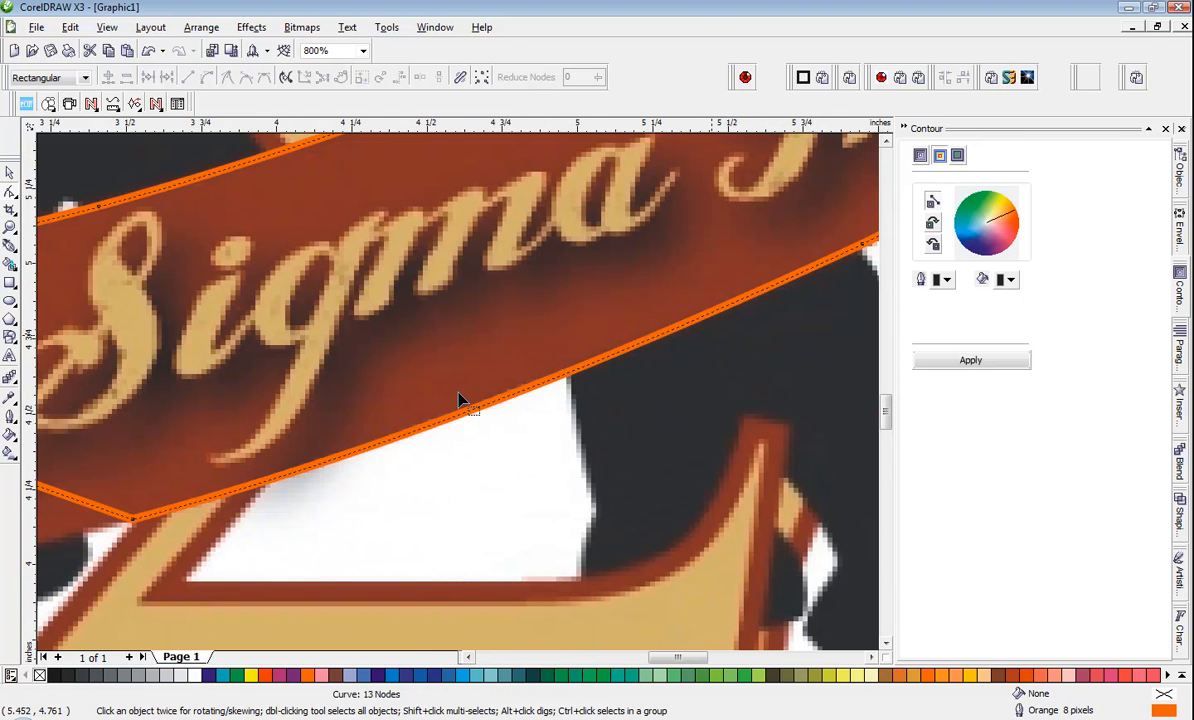
Bend the straight lower edge segment across the word Delta down to match the curved underside of the ribbon's left part.
key("F3")
key("F3")
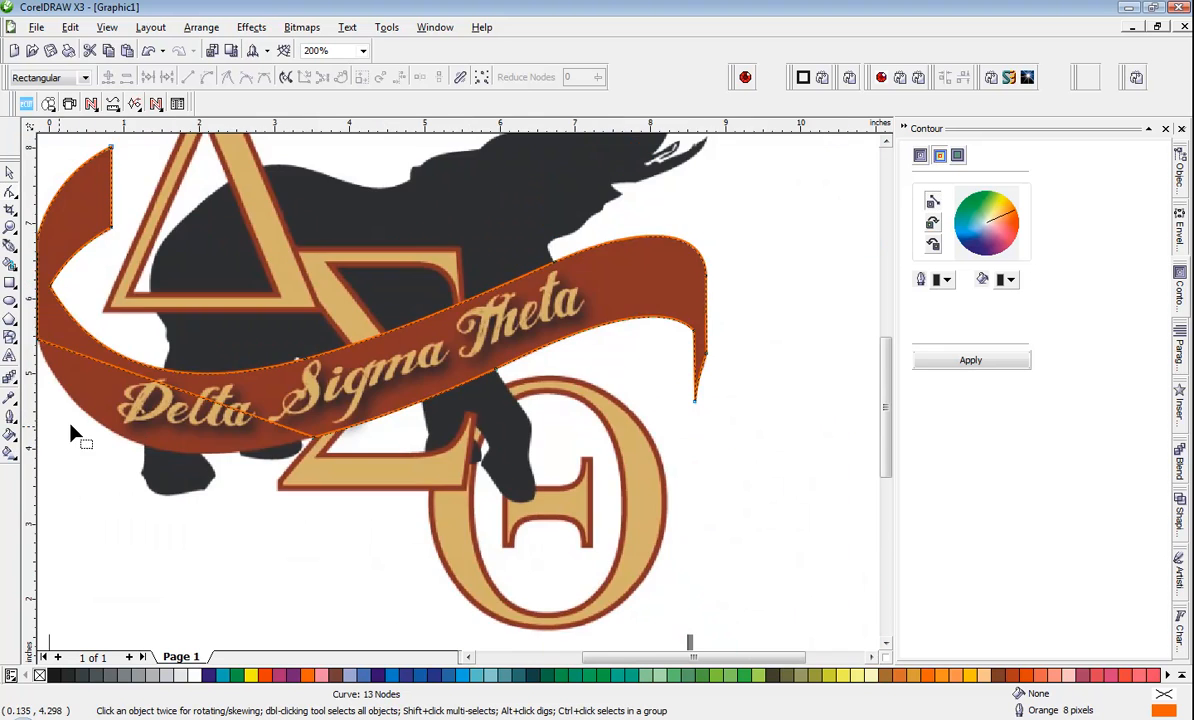
scroll(82, 398, "down", 1)
scroll(463, 395, "up", 2)
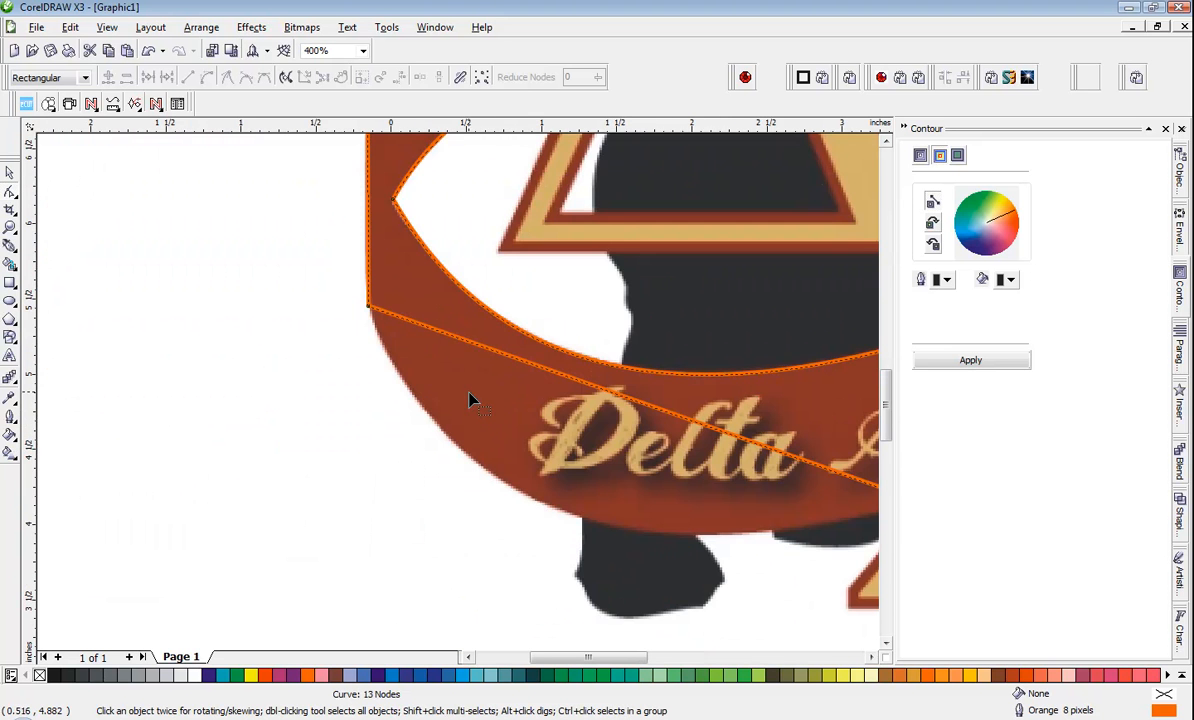
scroll(434, 381, "down", 1)
scroll(458, 400, "up", 1)
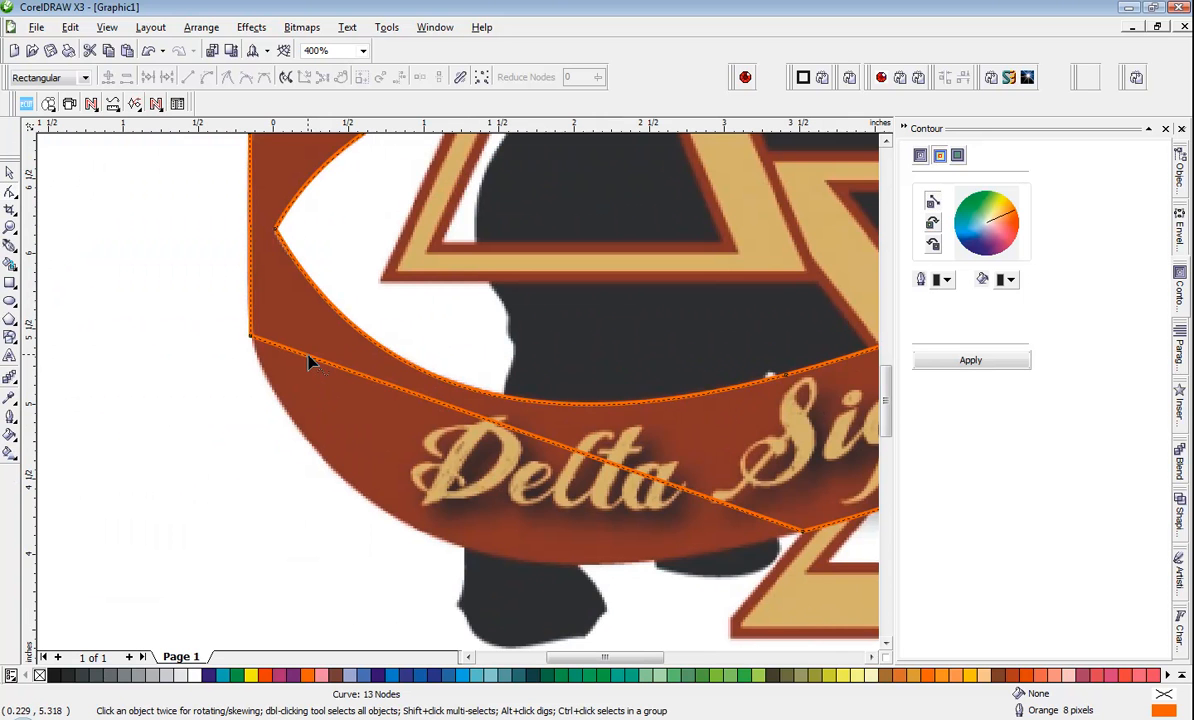
left_click_drag(310, 362, 297, 426)
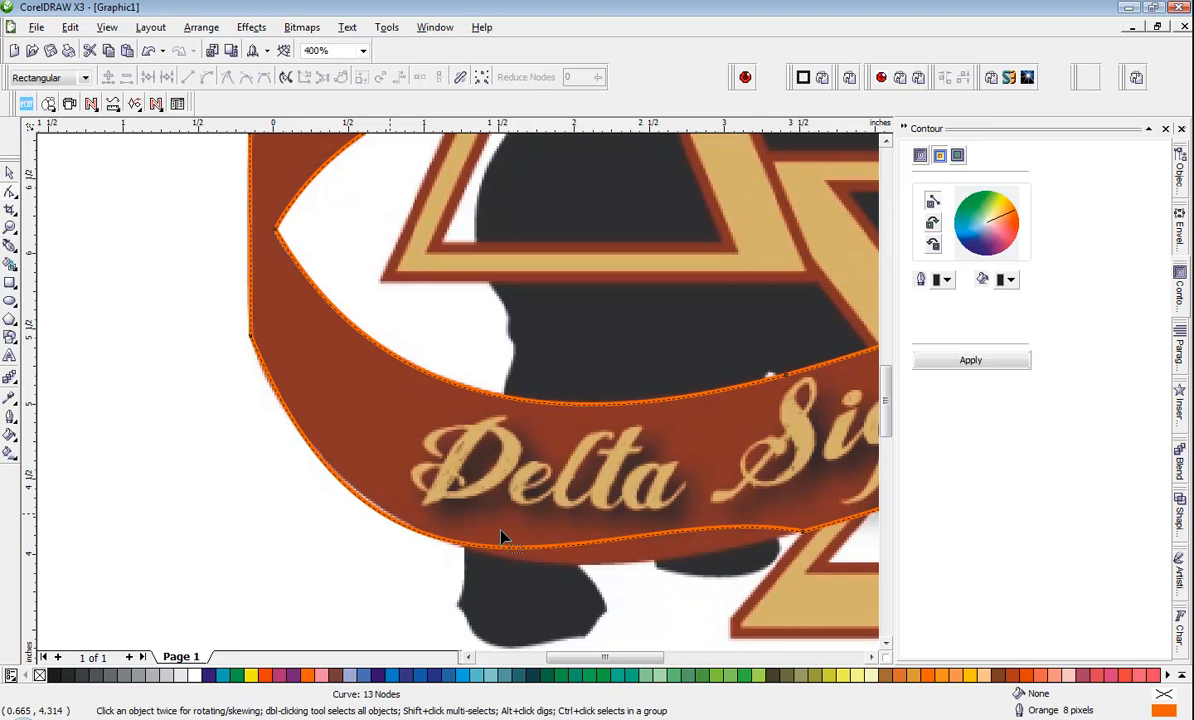
key("ctrl+z")
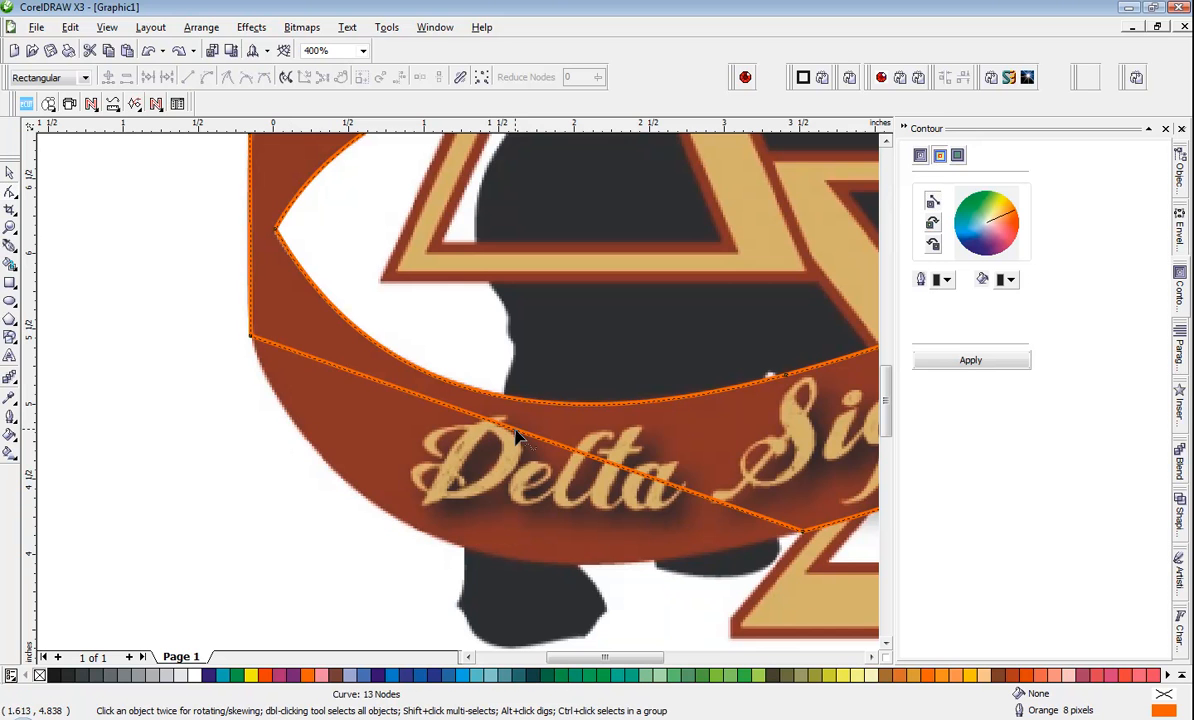
left_click_drag(487, 420, 437, 540)
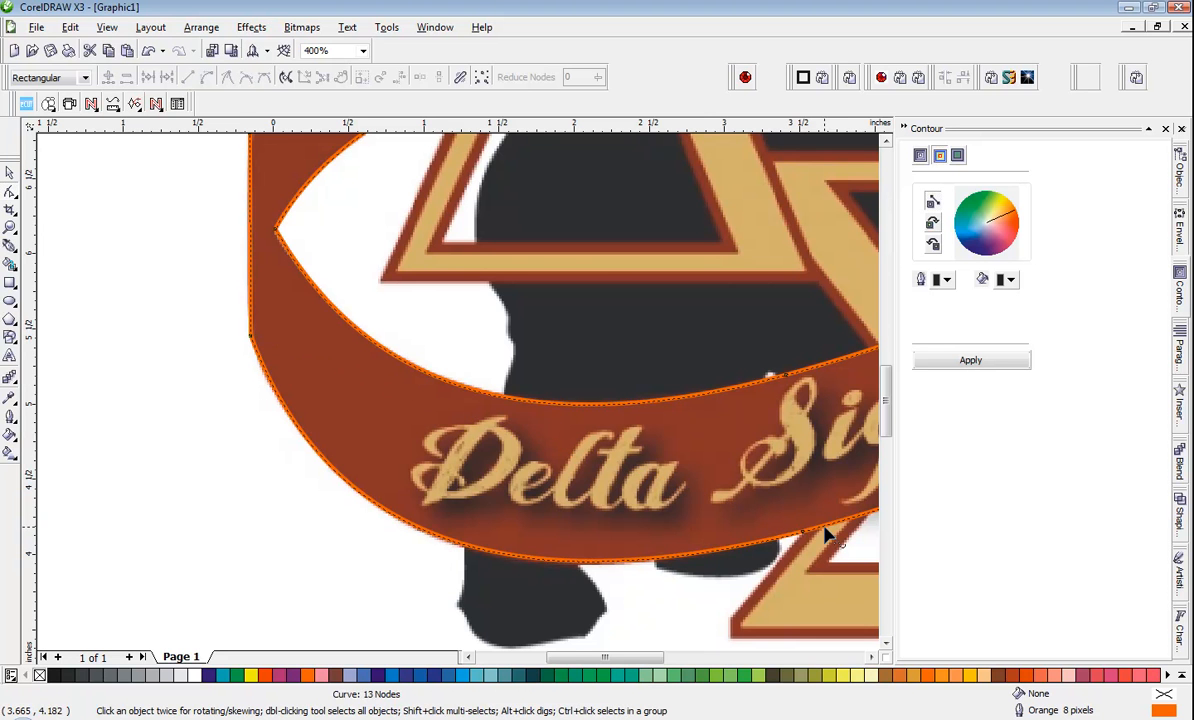
Make the two lower edge nodes smooth, one at the Sigma letter's left side and one at the elephant's leg.
scroll(240, 426, "down", 5)
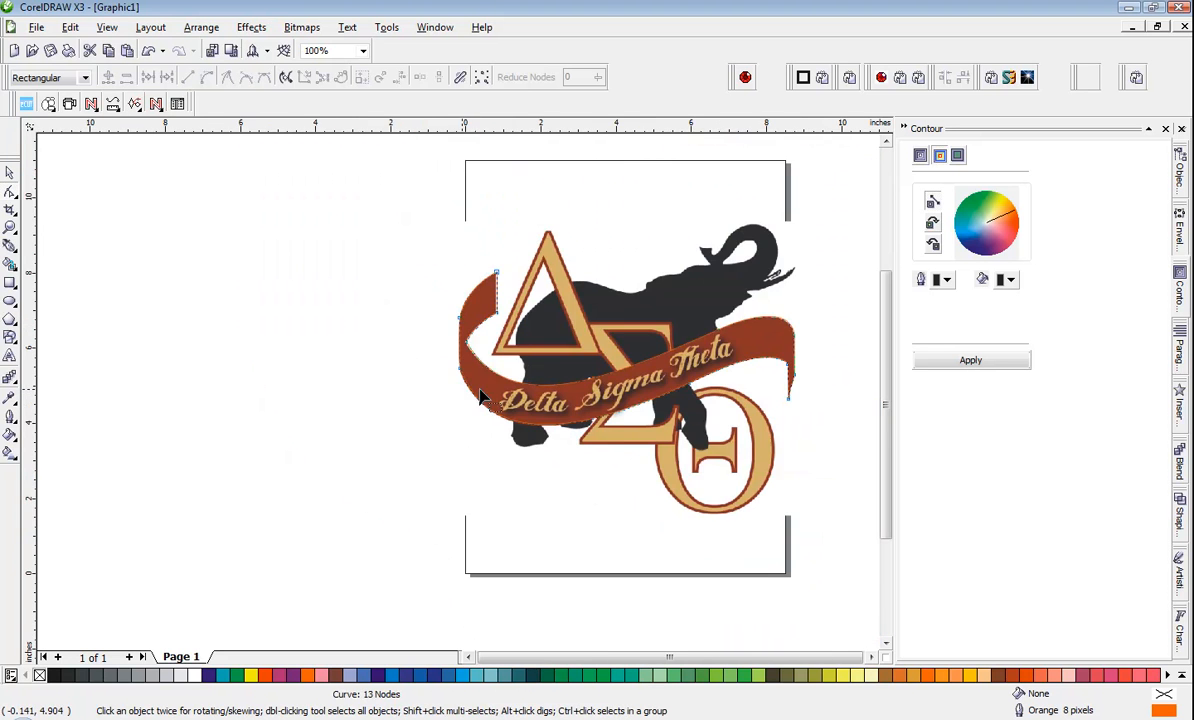
scroll(460, 400, "up", 3)
scroll(459, 400, "up", 2)
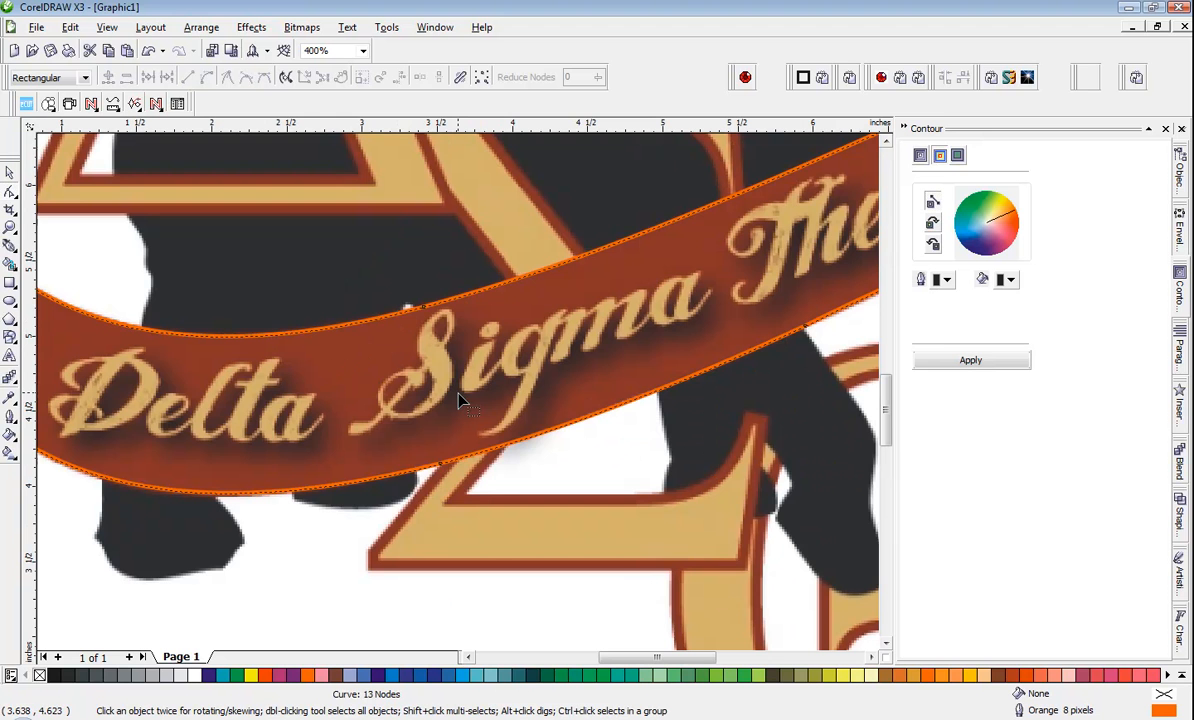
right_click(443, 468)
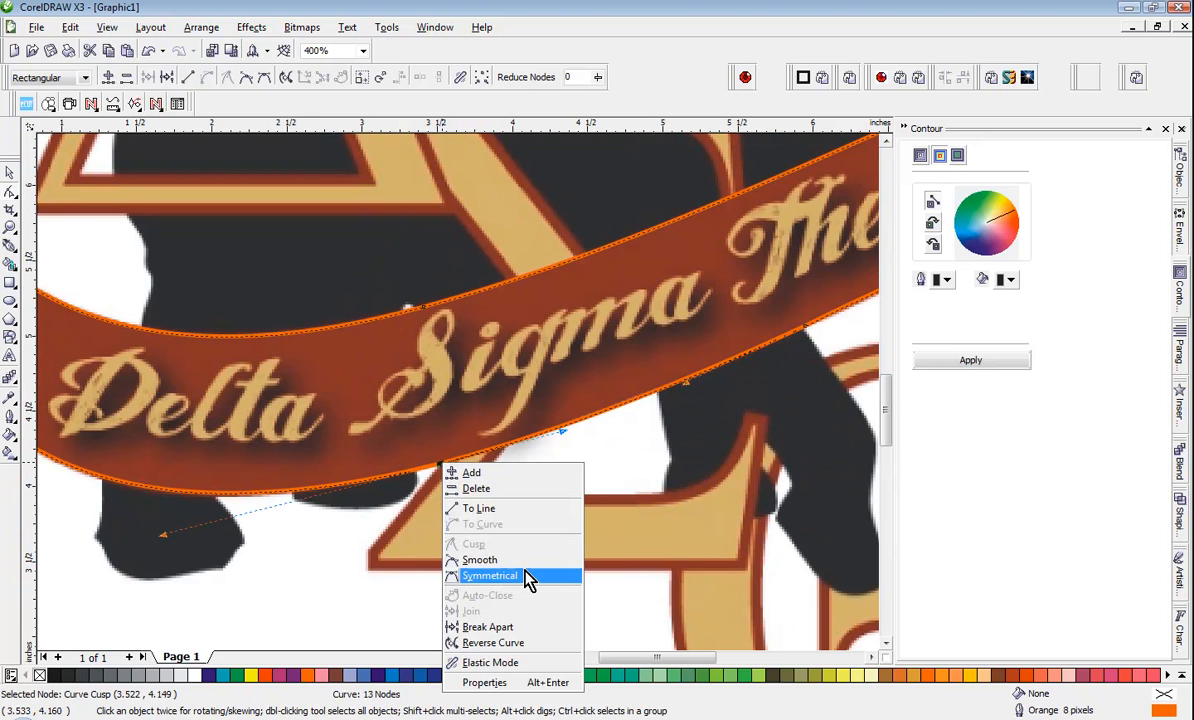
left_click(533, 565)
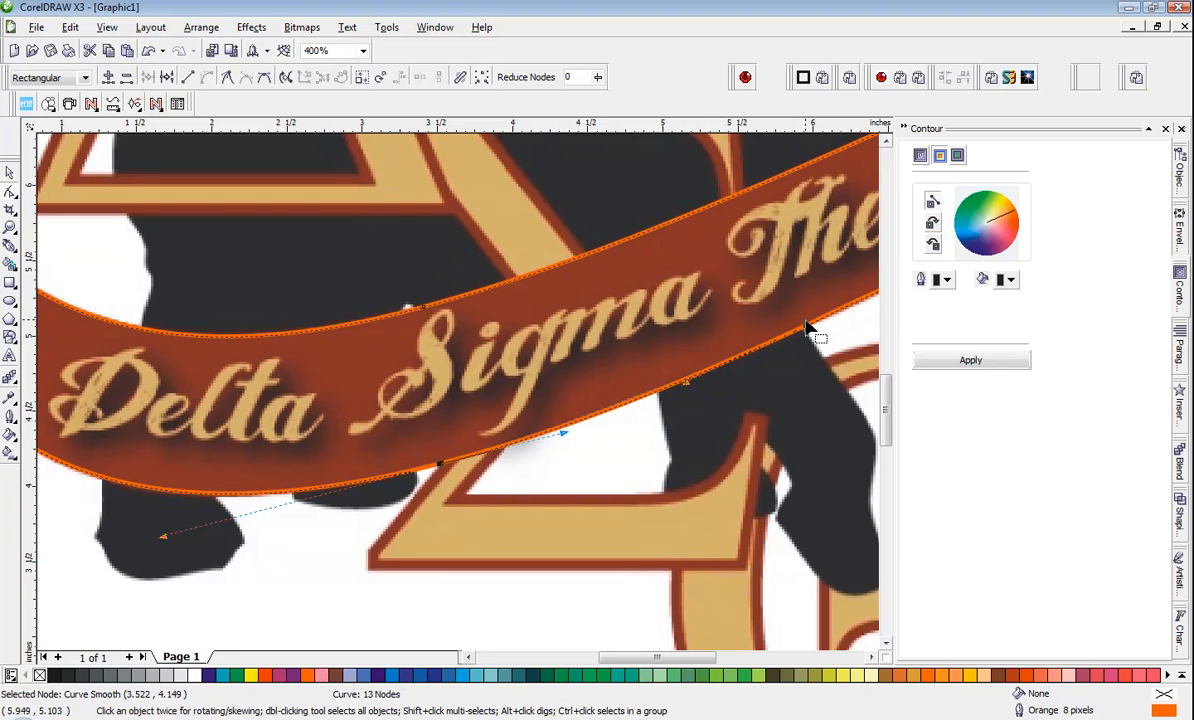
right_click(806, 331)
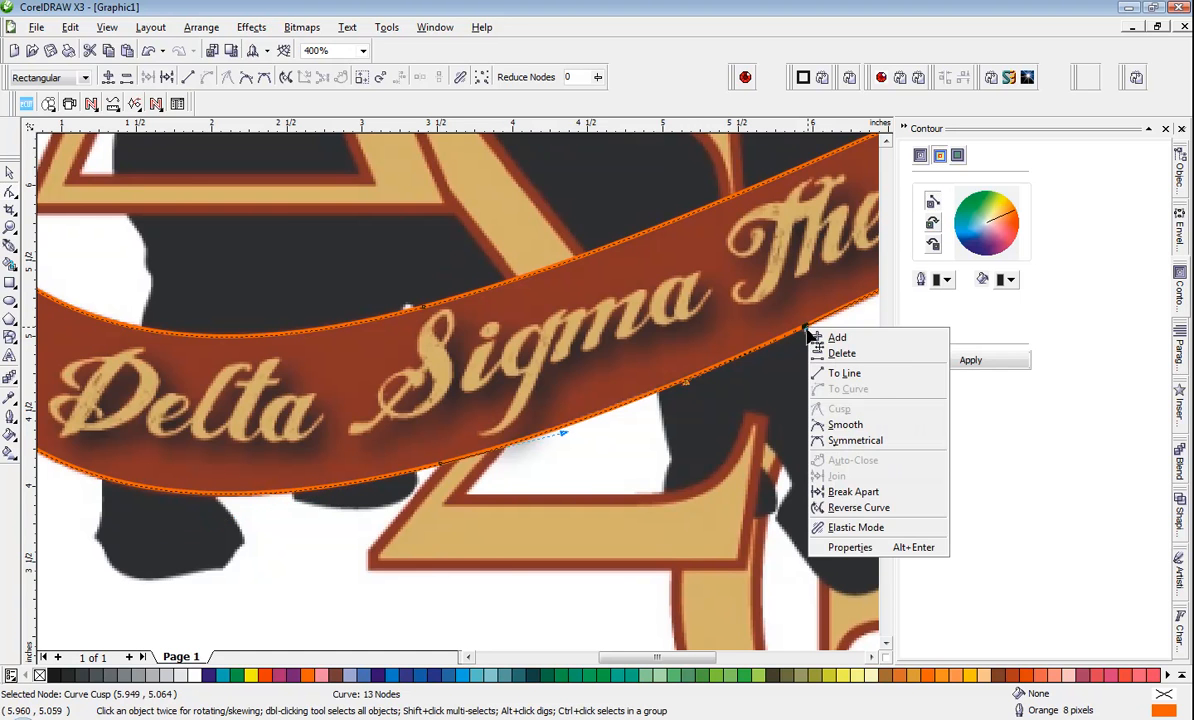
left_click(845, 424)
Convert the vertical outer edge at the ribbon's left end to a straight line.
scroll(688, 395, "down", 2)
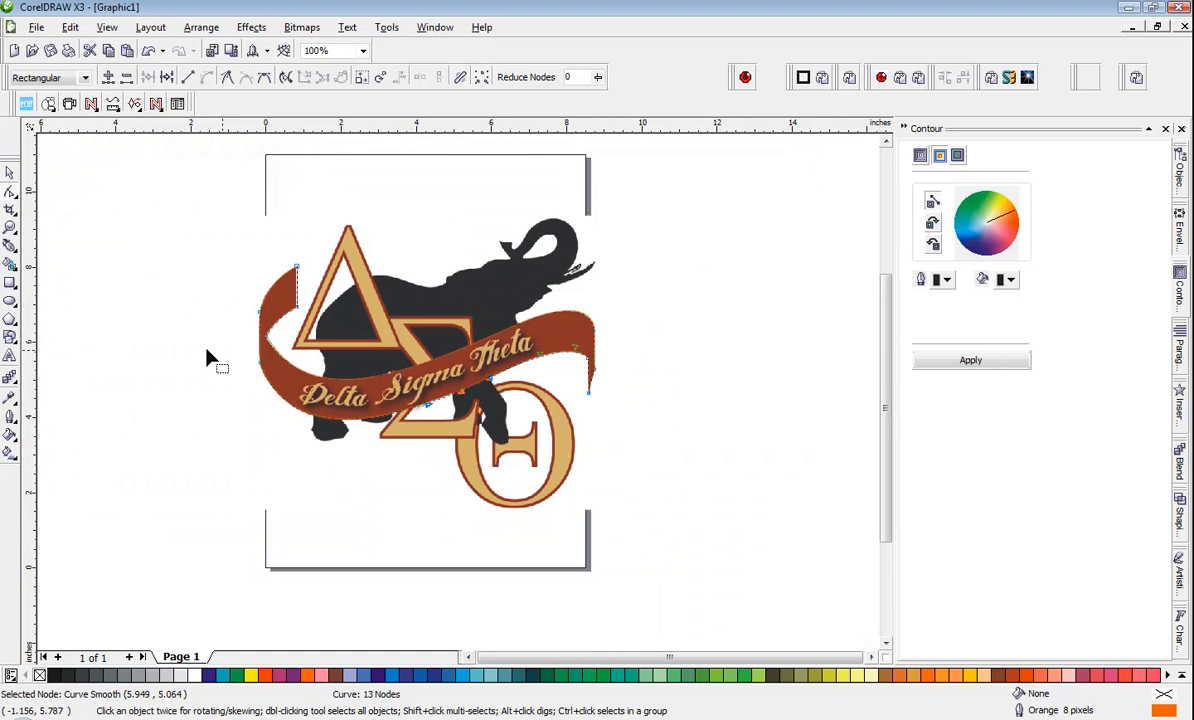
scroll(484, 390, "up", 2)
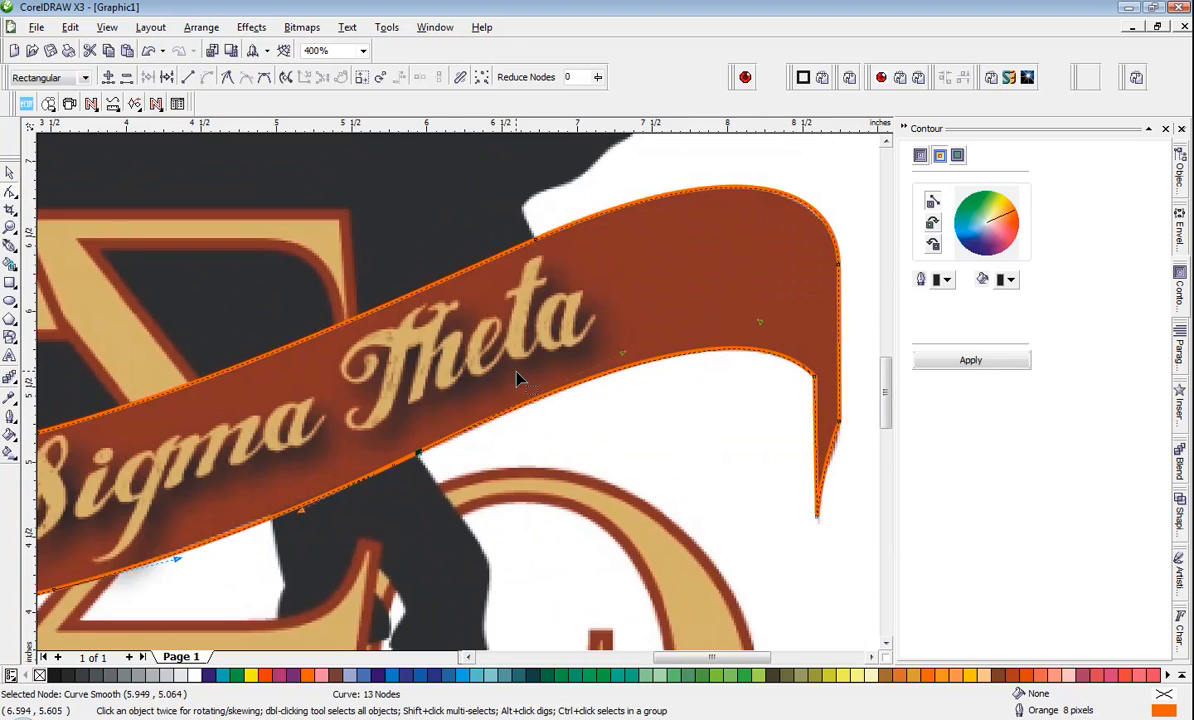
scroll(464, 400, "down", 1)
scroll(460, 400, "down", 1)
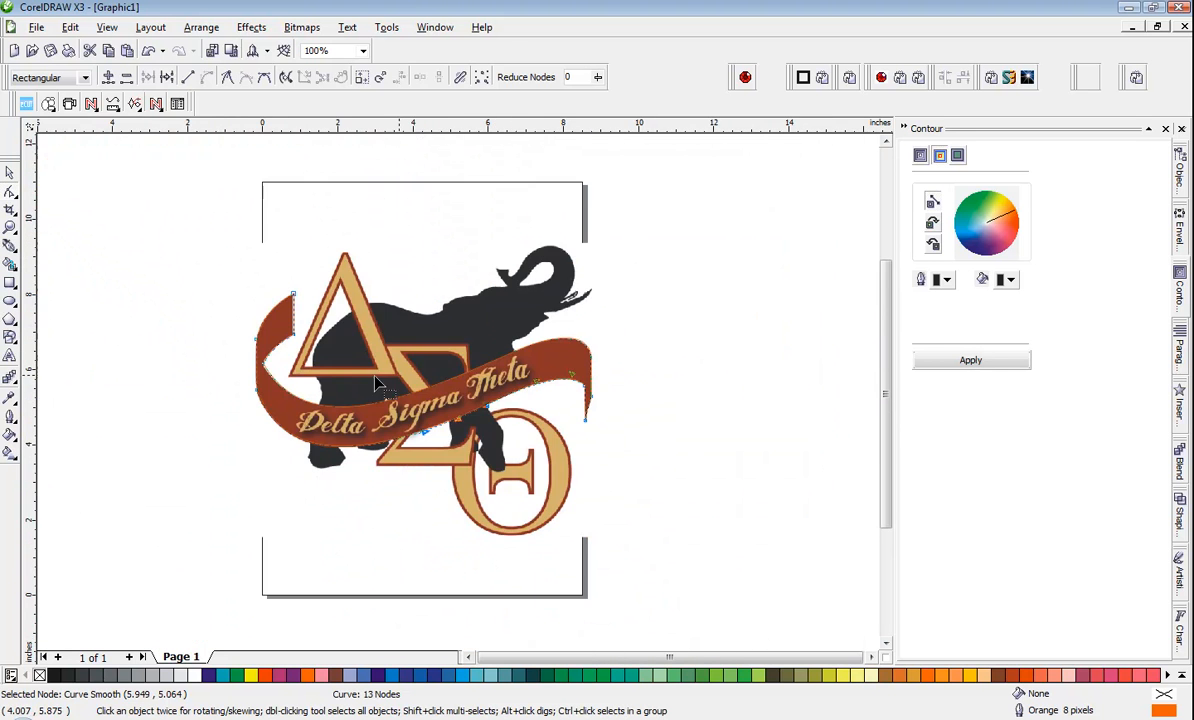
scroll(493, 445, "up", 1)
scroll(483, 443, "up", 1)
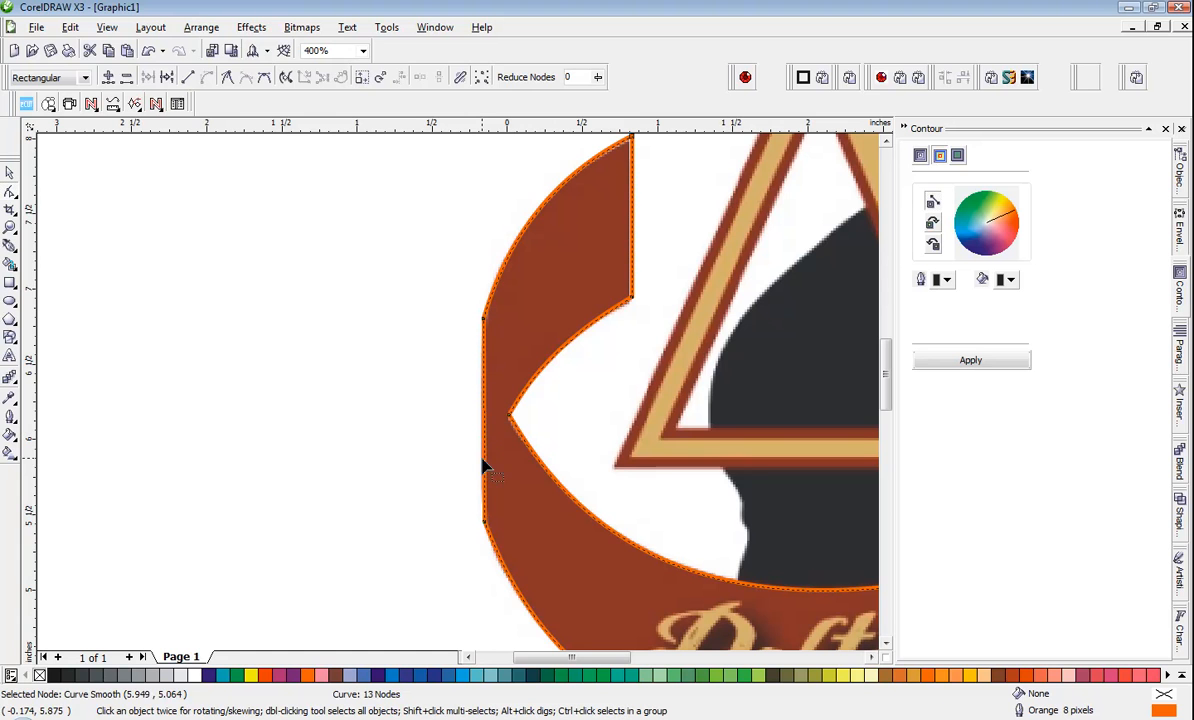
right_click(486, 456)
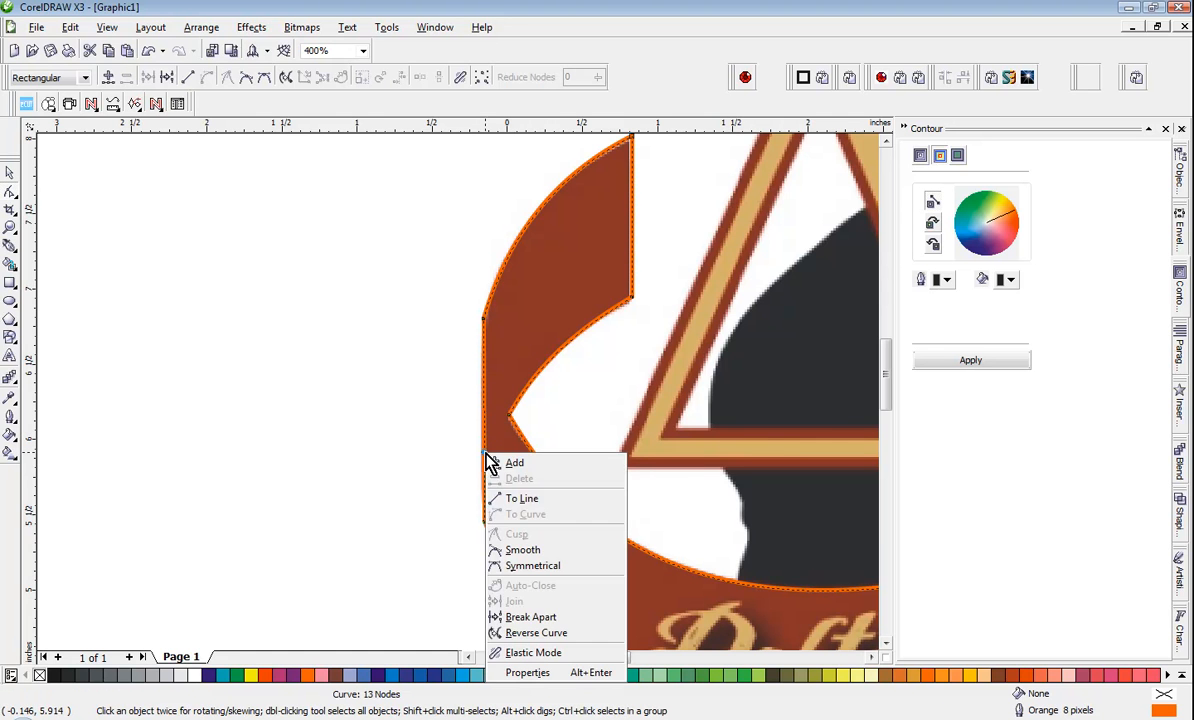
left_click(525, 498)
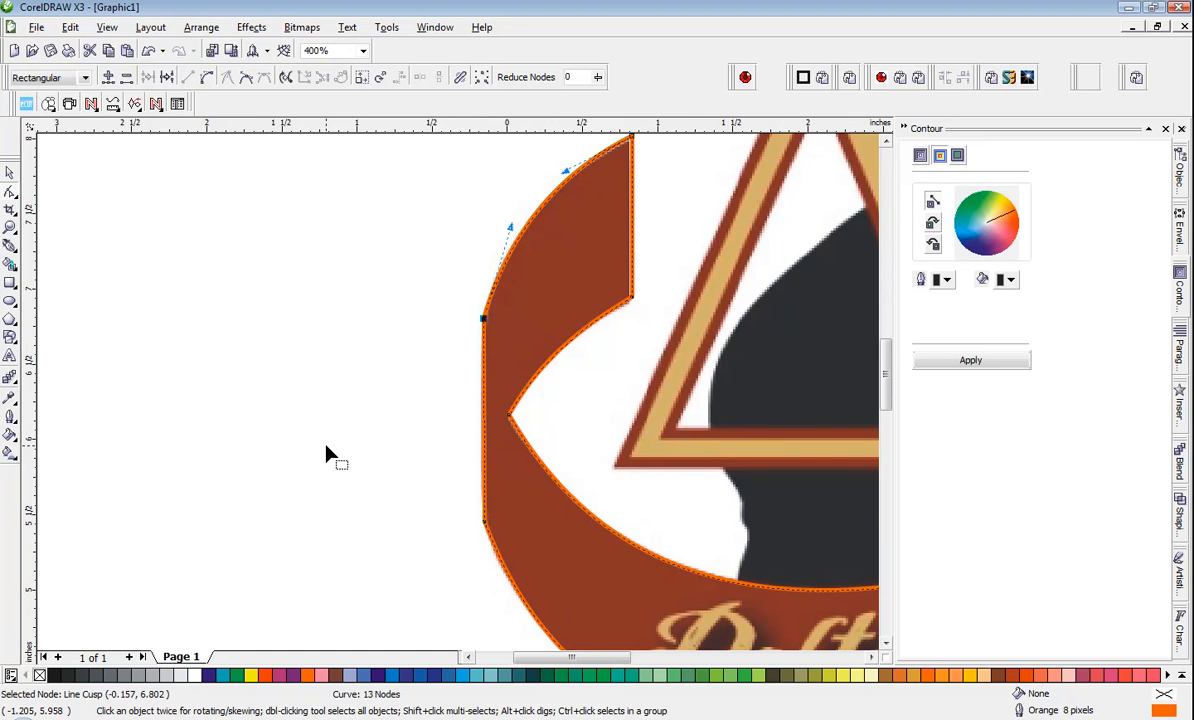
Check the ribbon outline's fit against the bitmap, then leave node editing and deselect the outline.
scroll(326, 447, "down", 1)
scroll(458, 397, "down", 1)
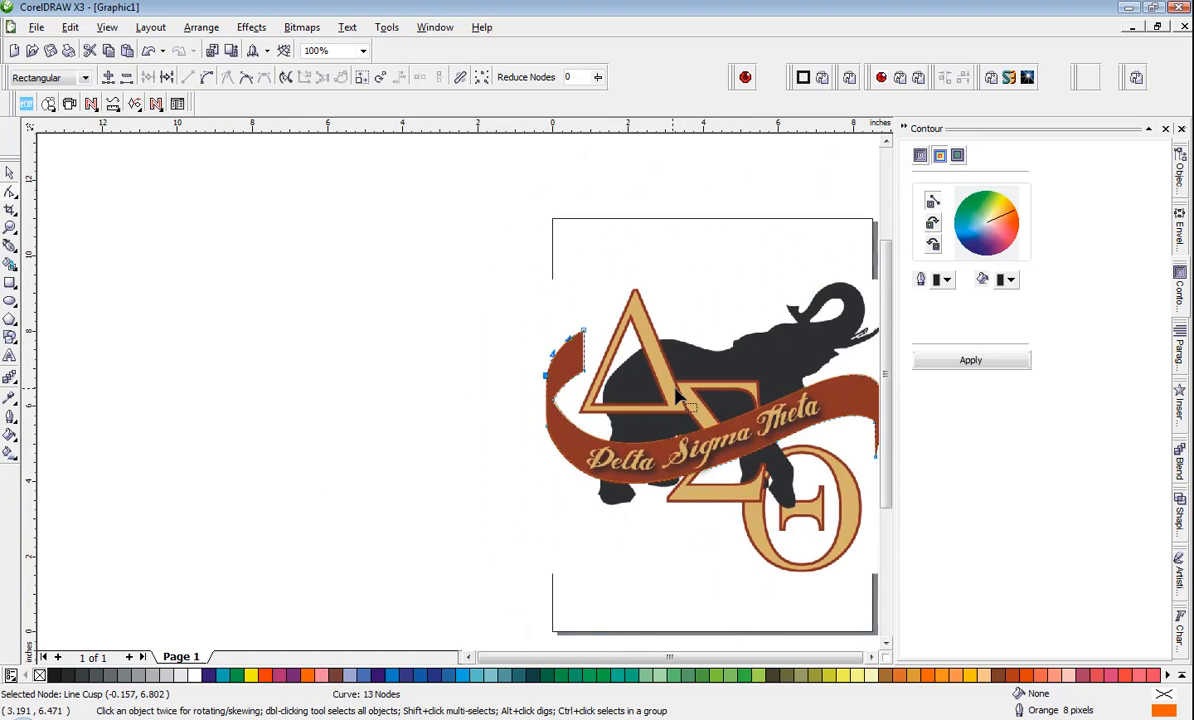
scroll(453, 404, "up", 2)
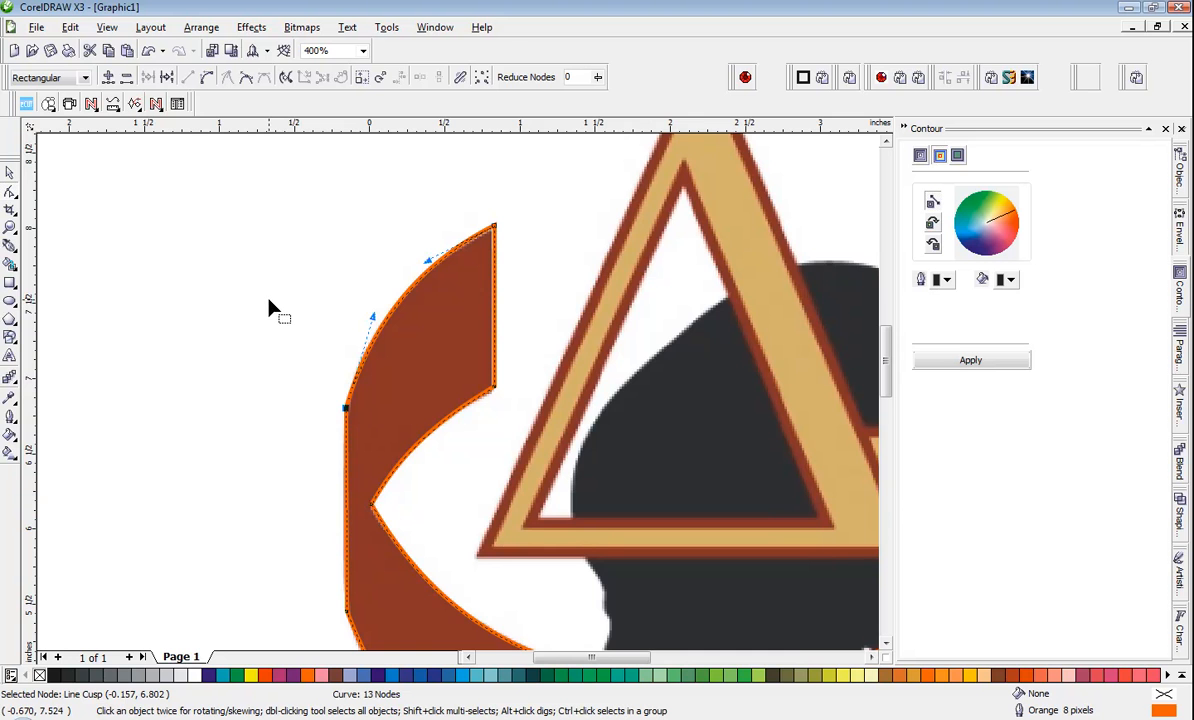
scroll(269, 306, "down", 4)
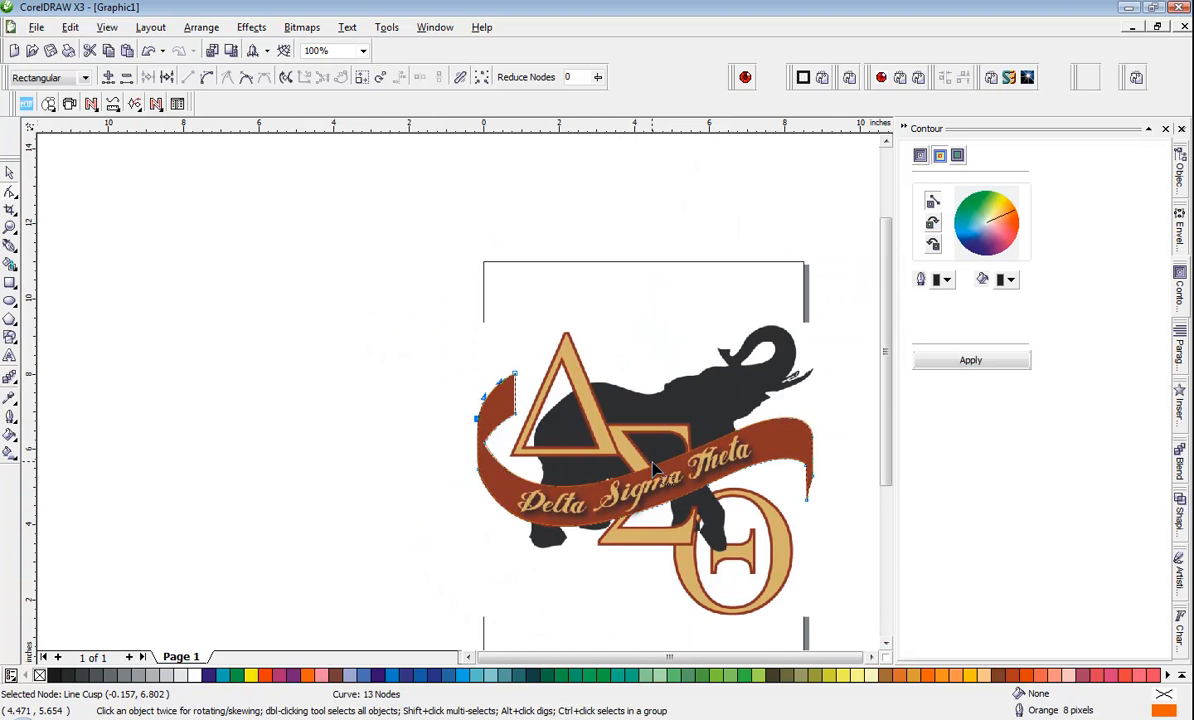
scroll(652, 468, "up", 2)
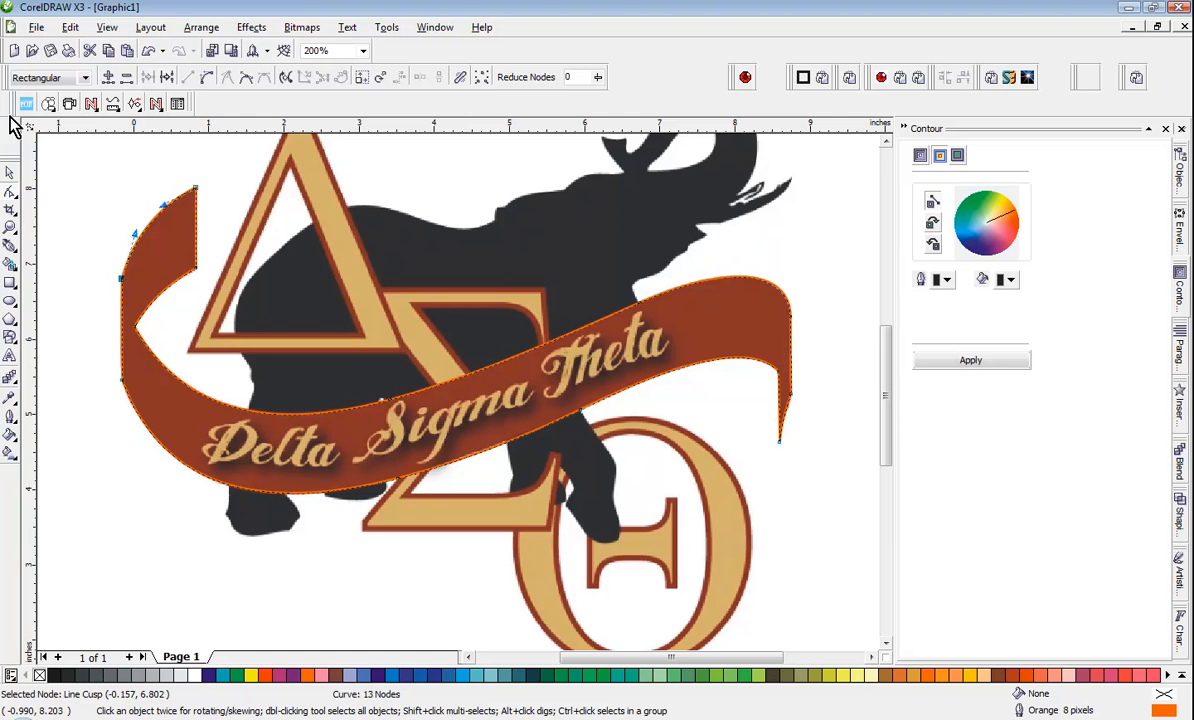
left_click(12, 174)
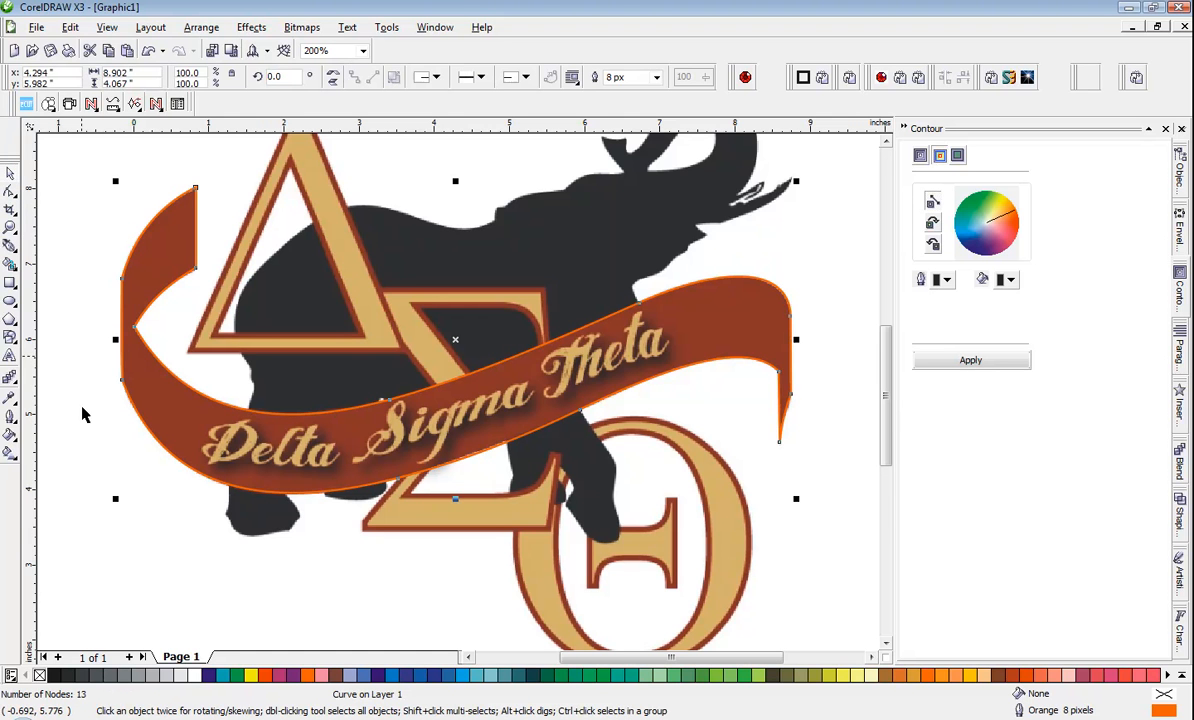
left_click(95, 497)
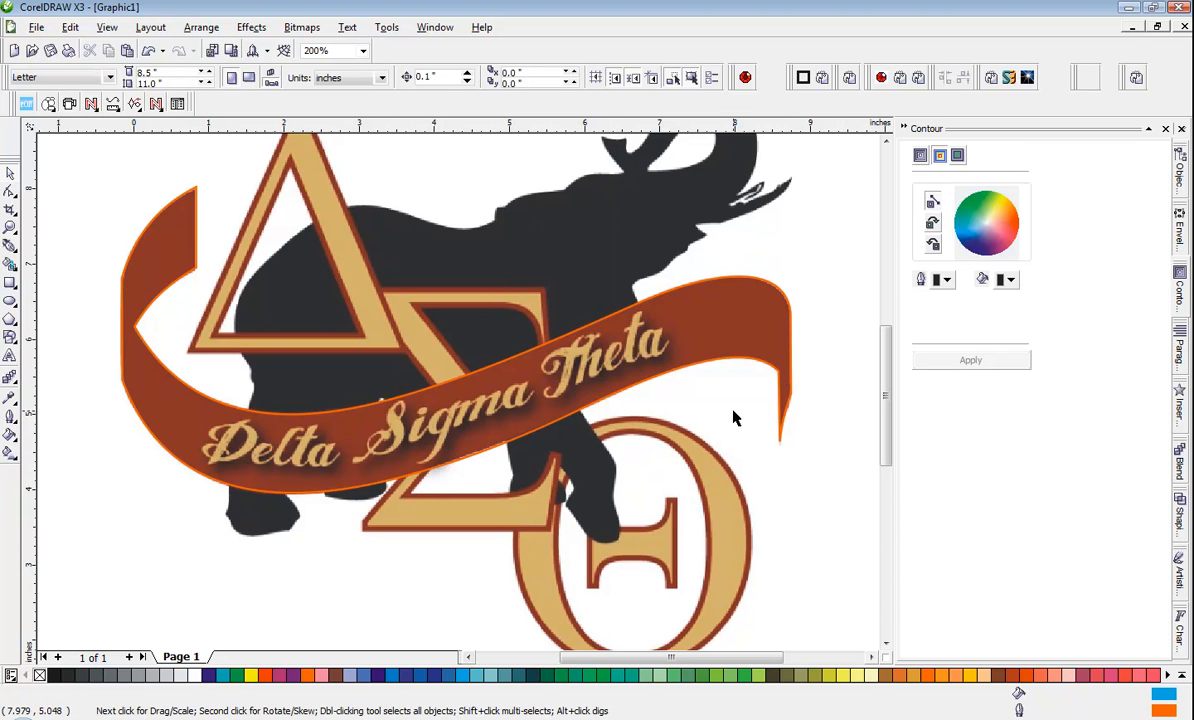
Bring up the node functions of the Easy Stone v1b macro with the ribbon outline selected.
left_click(1085, 77)
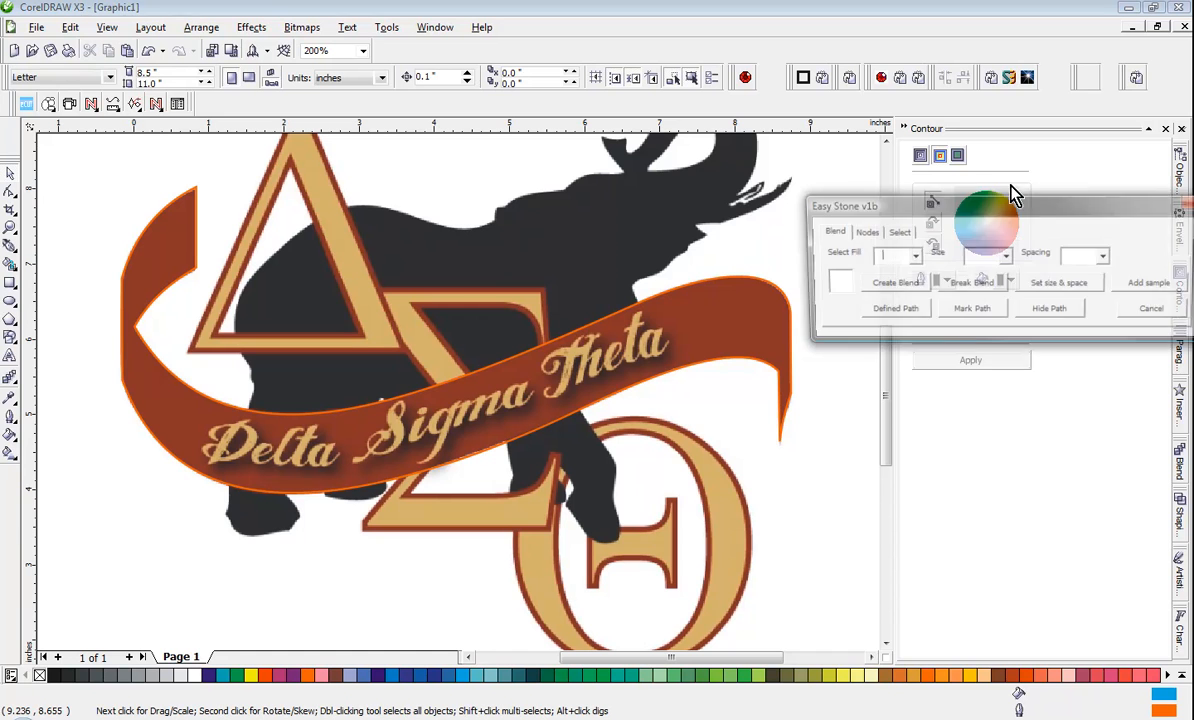
left_click_drag(968, 218, 909, 507)
left_click(830, 519)
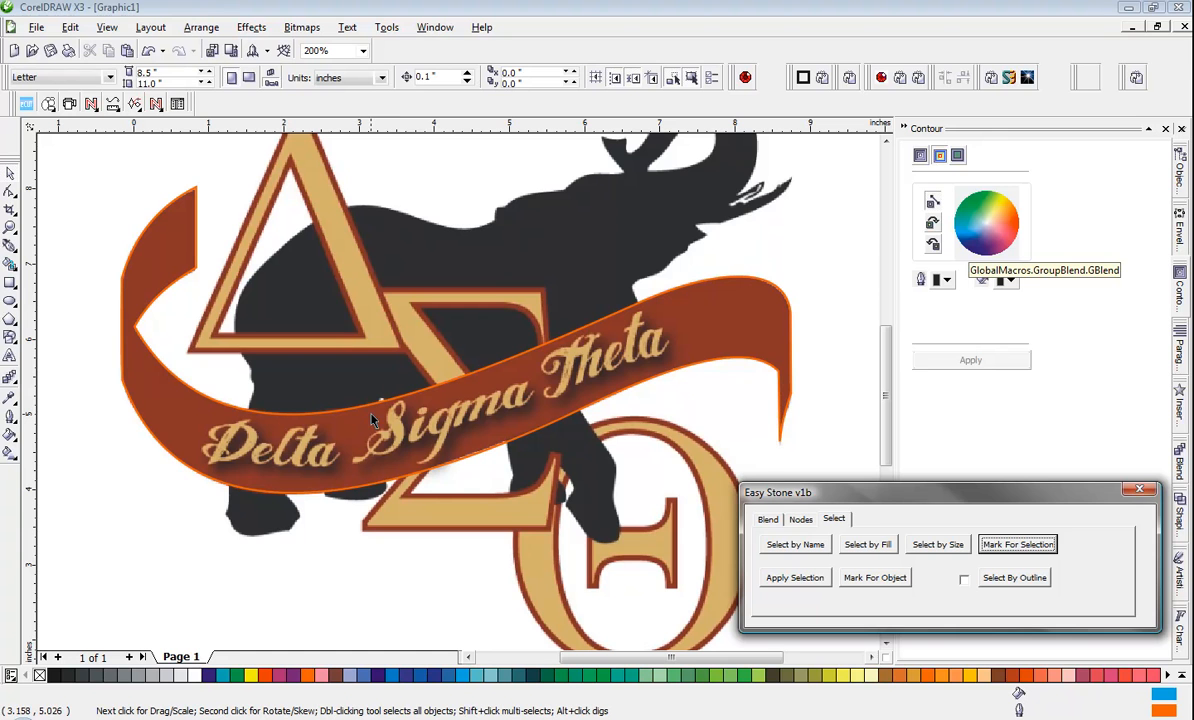
left_click_drag(857, 499, 850, 502)
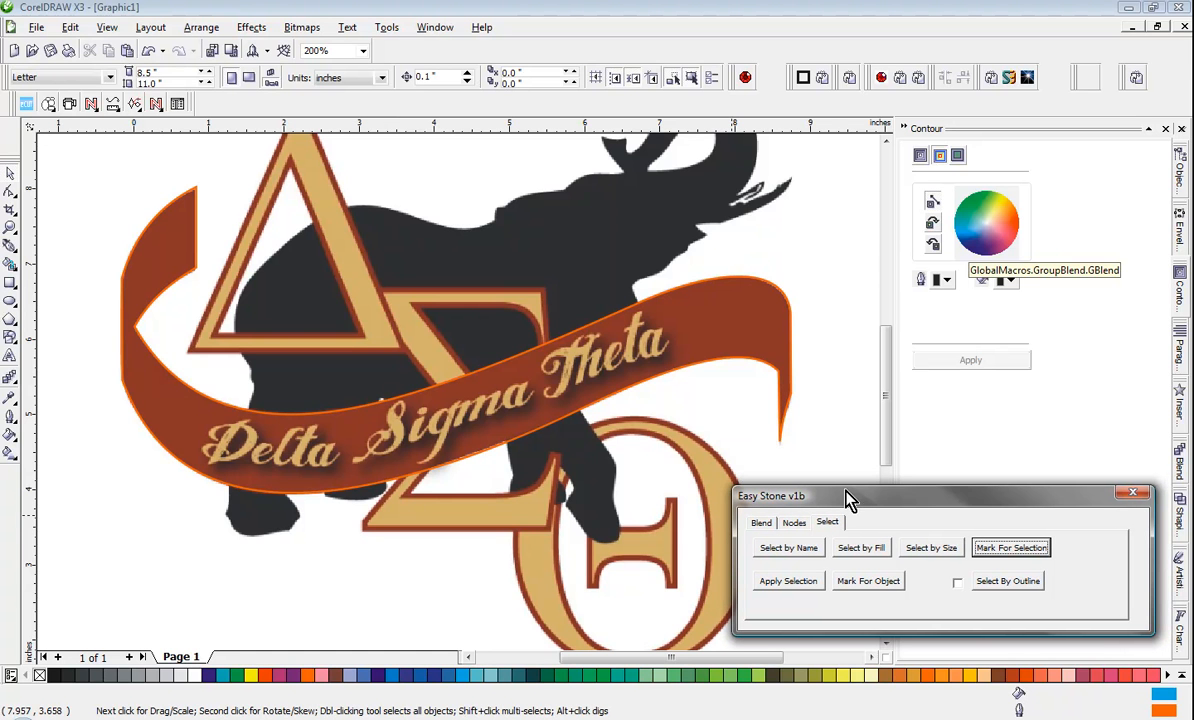
left_click(730, 281)
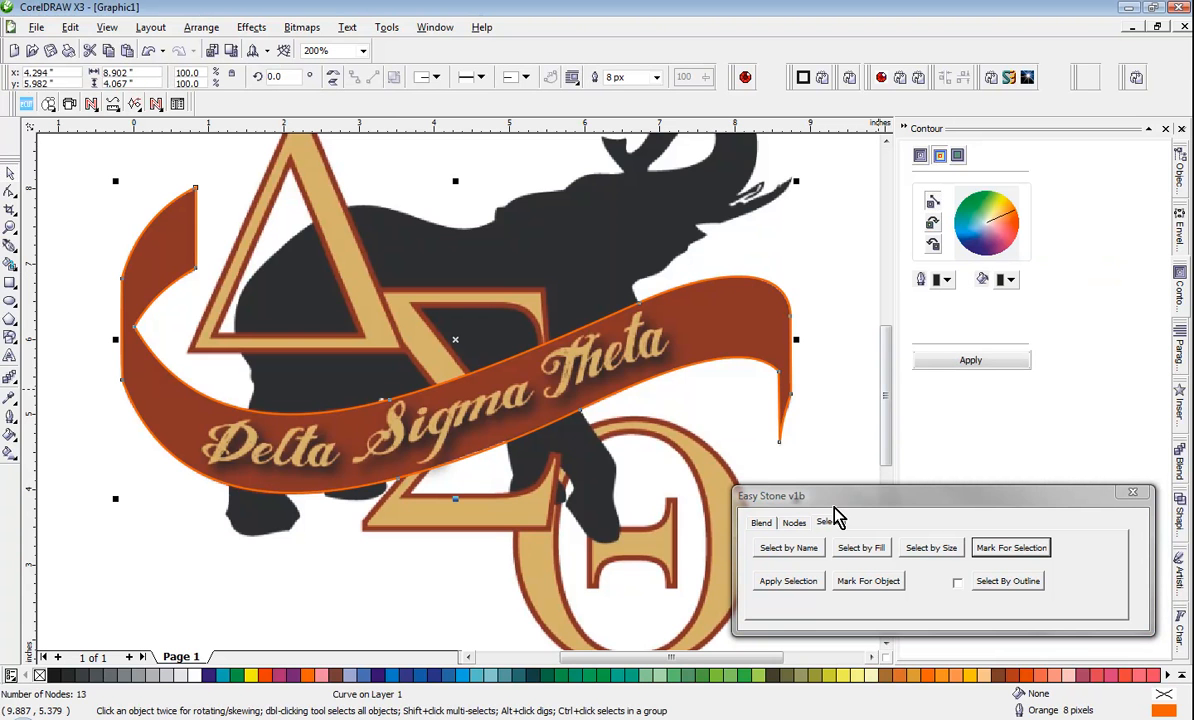
left_click(794, 524)
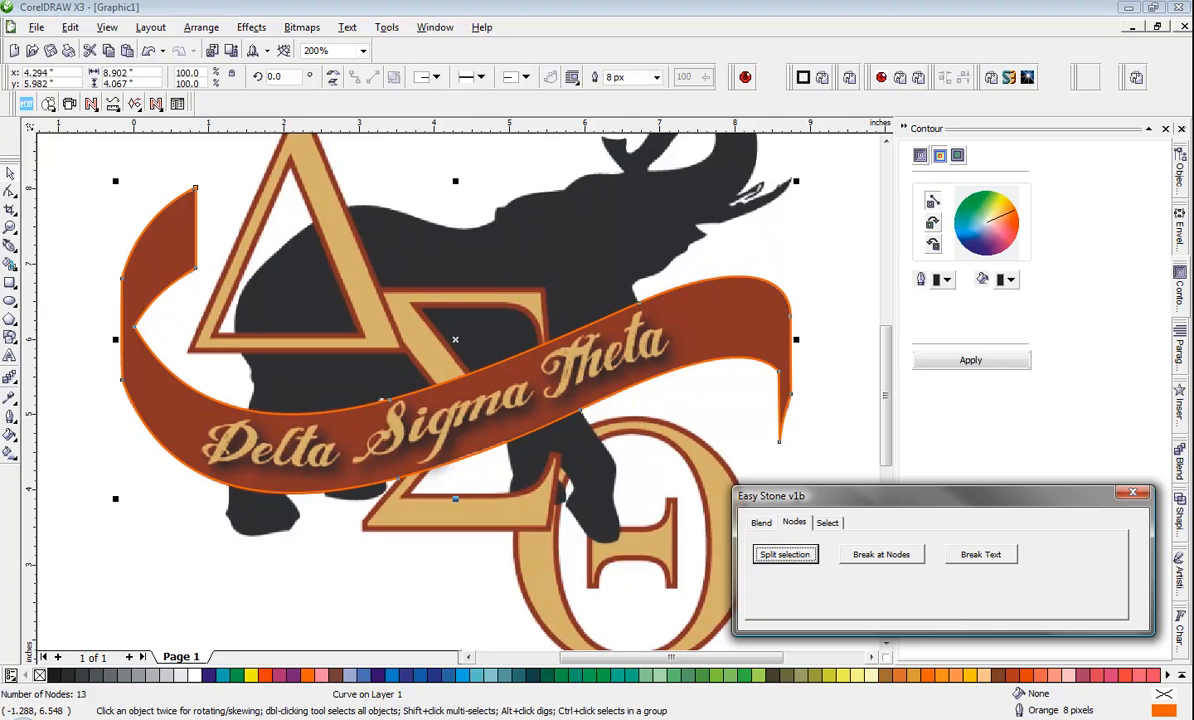
Break the outline with Break at Nodes at the upper edge's two end nodes: the inner point by the Delta and the far upper outer corner.
left_click(10, 192)
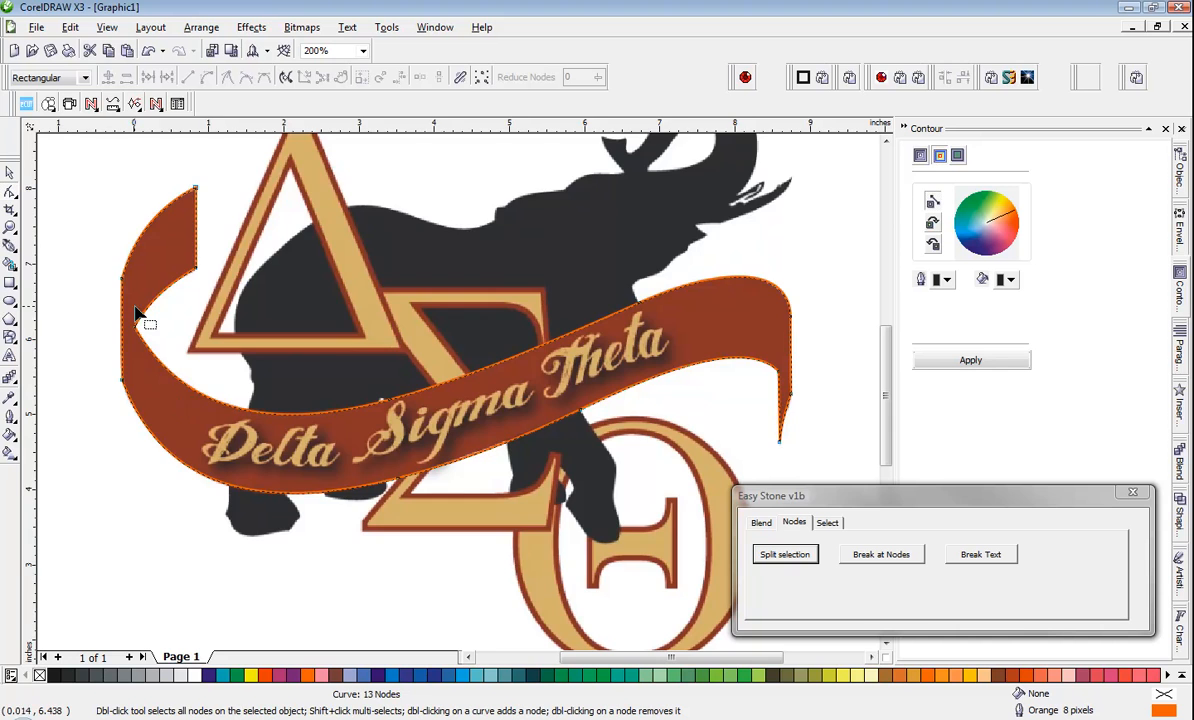
scroll(141, 320, "up", 1)
scroll(463, 414, "up", 1)
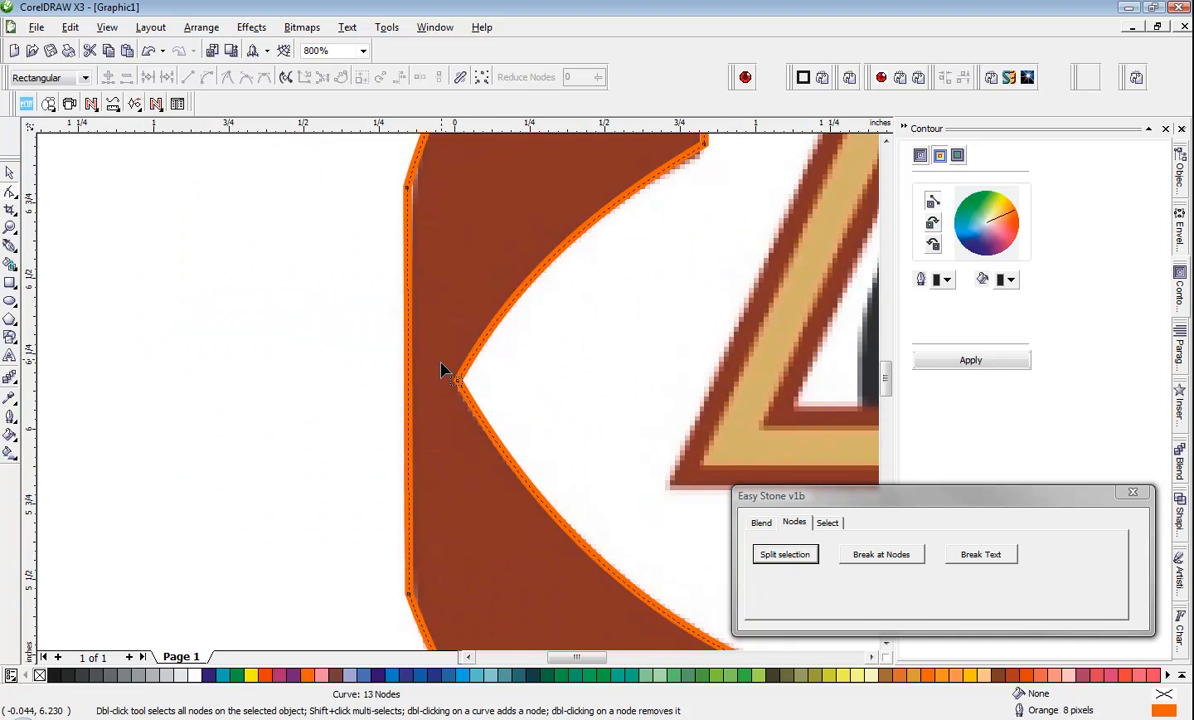
left_click_drag(503, 361, 438, 397)
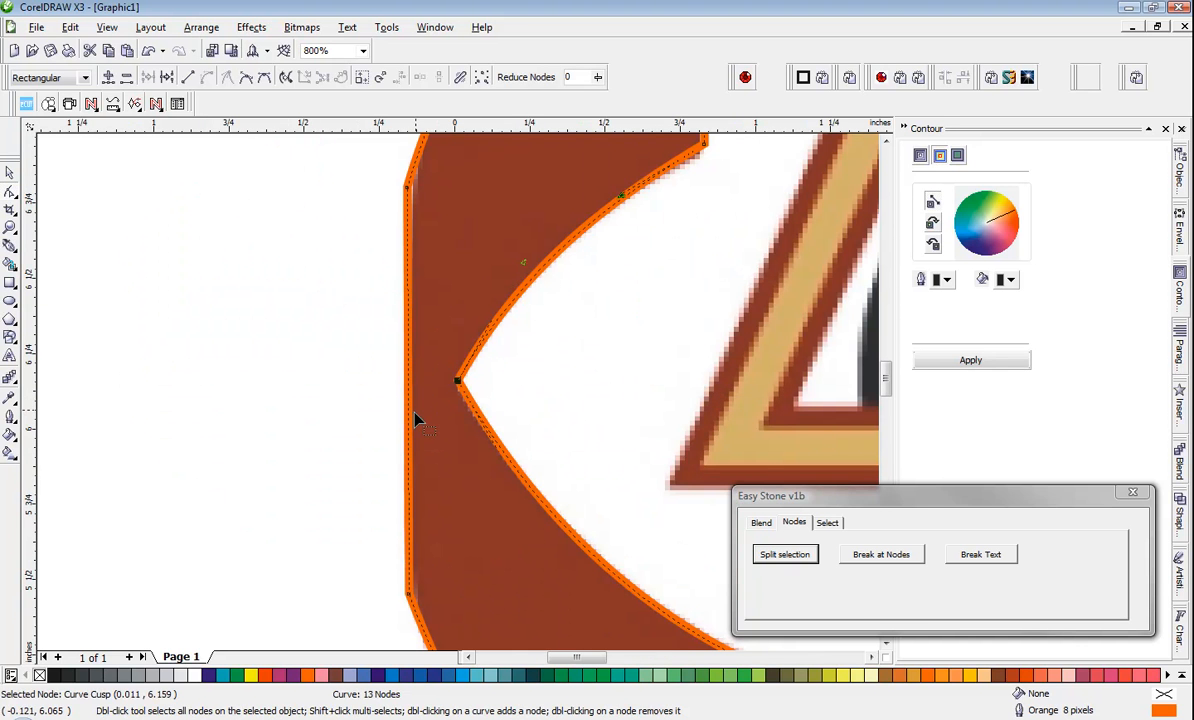
scroll(458, 400, "down", 3)
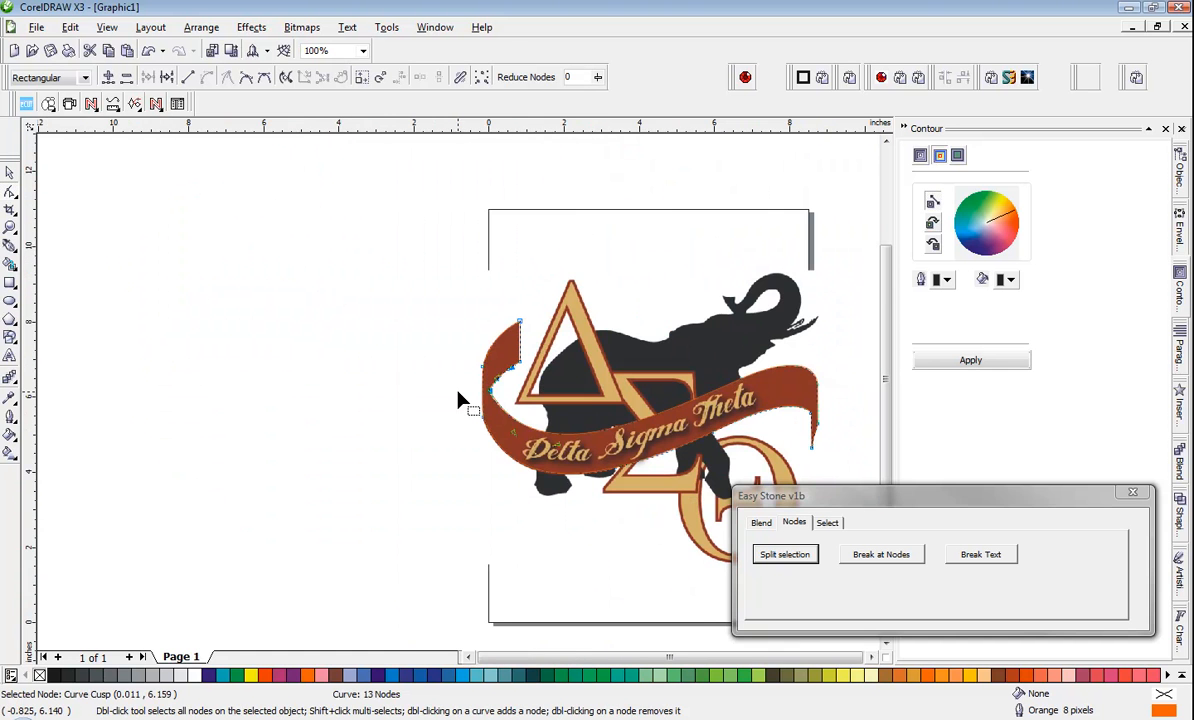
scroll(465, 402, "up", 2)
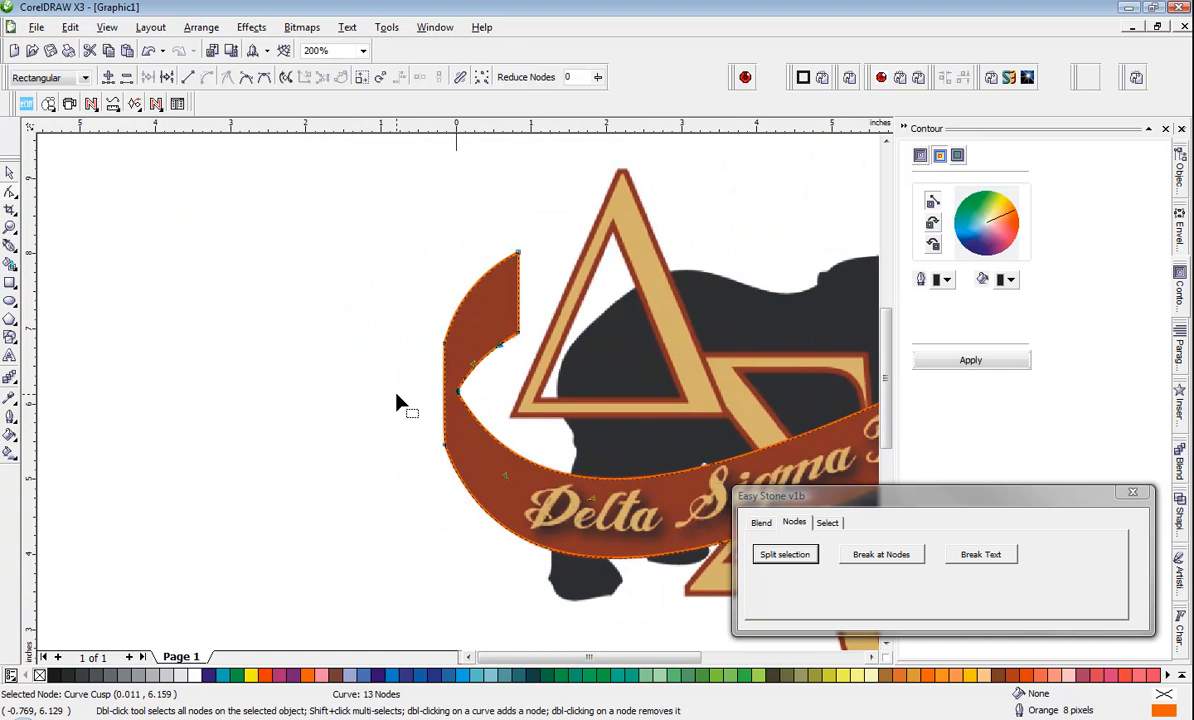
scroll(490, 405, "down", 2)
scroll(740, 372, "up", 3)
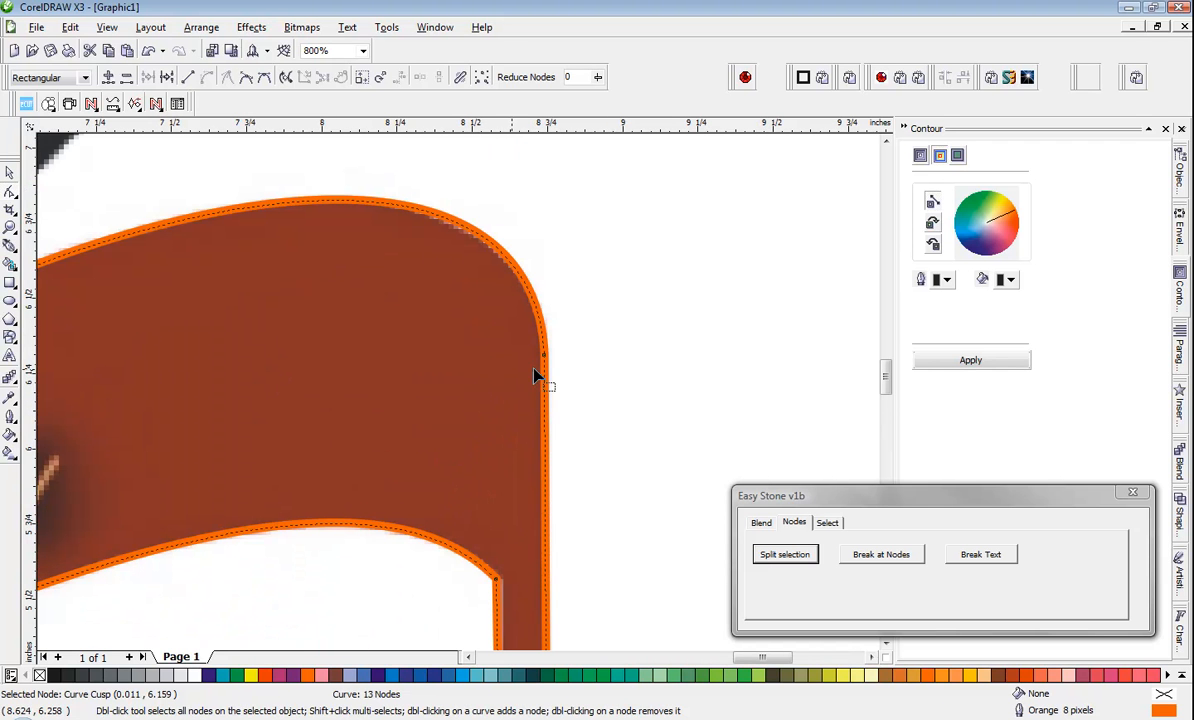
left_click_drag(592, 328, 514, 376)
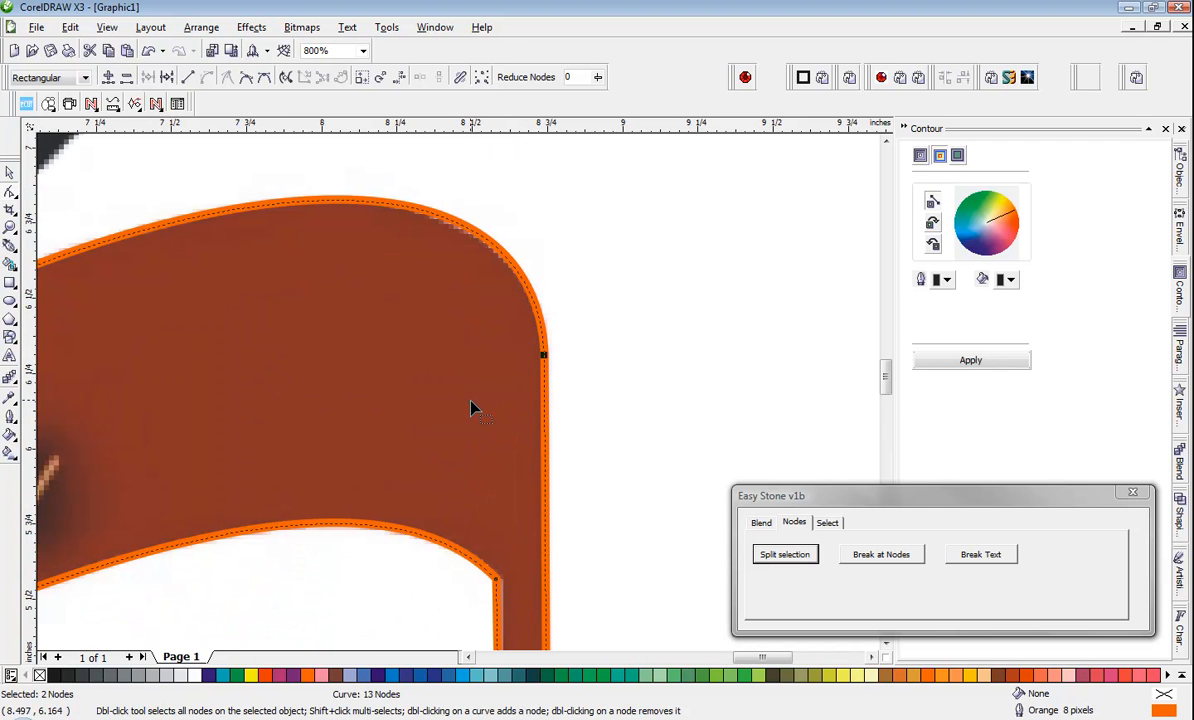
left_click(897, 561)
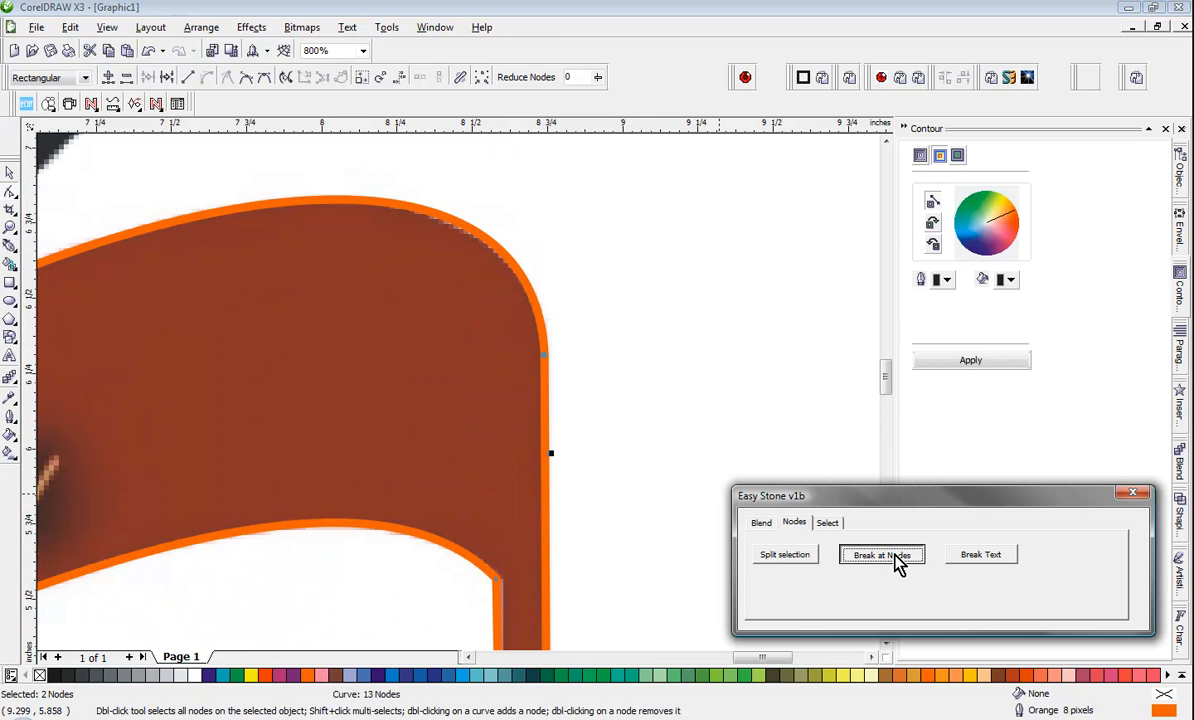
left_click(615, 353)
Move the separated upper edge curve up away from the ribbon to test the break, and undo the move.
scroll(458, 397, "down", 4)
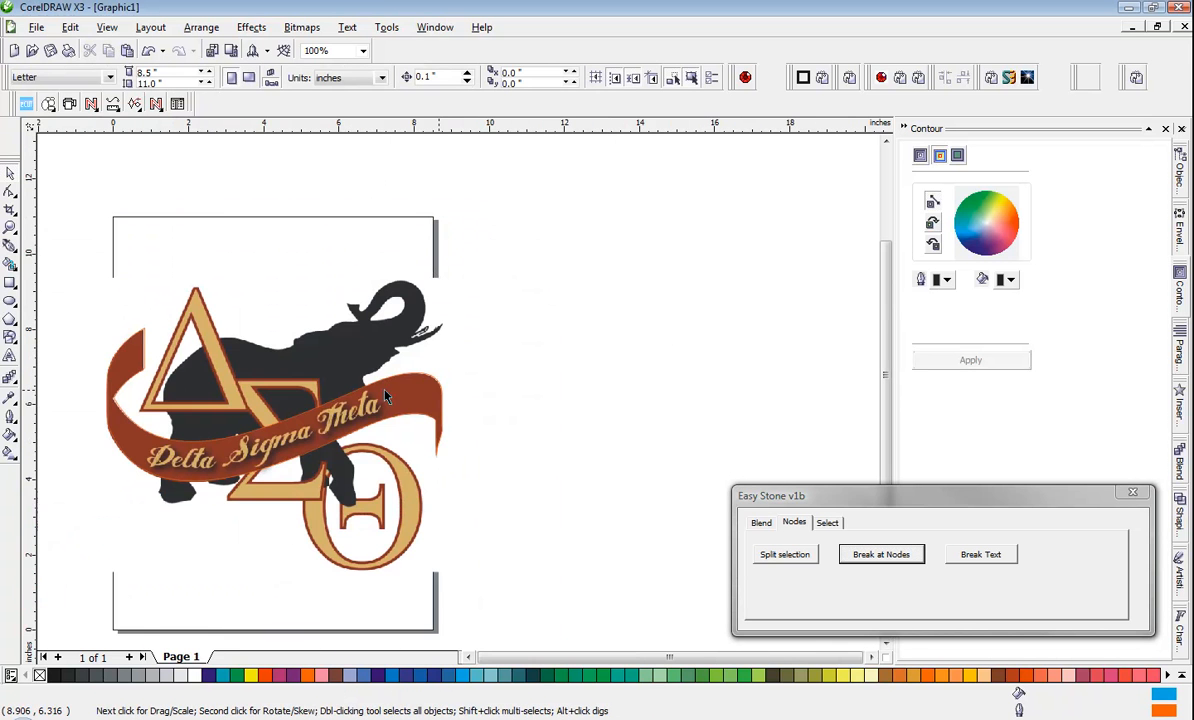
scroll(458, 396, "up", 1)
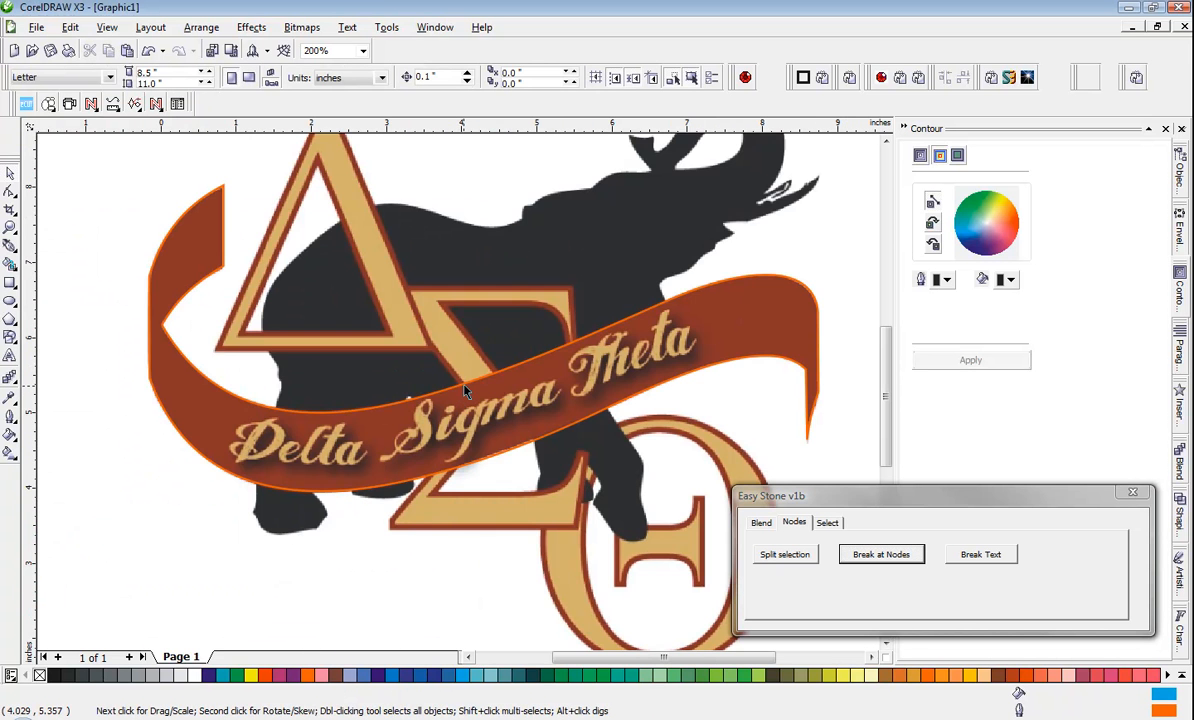
left_click(463, 390)
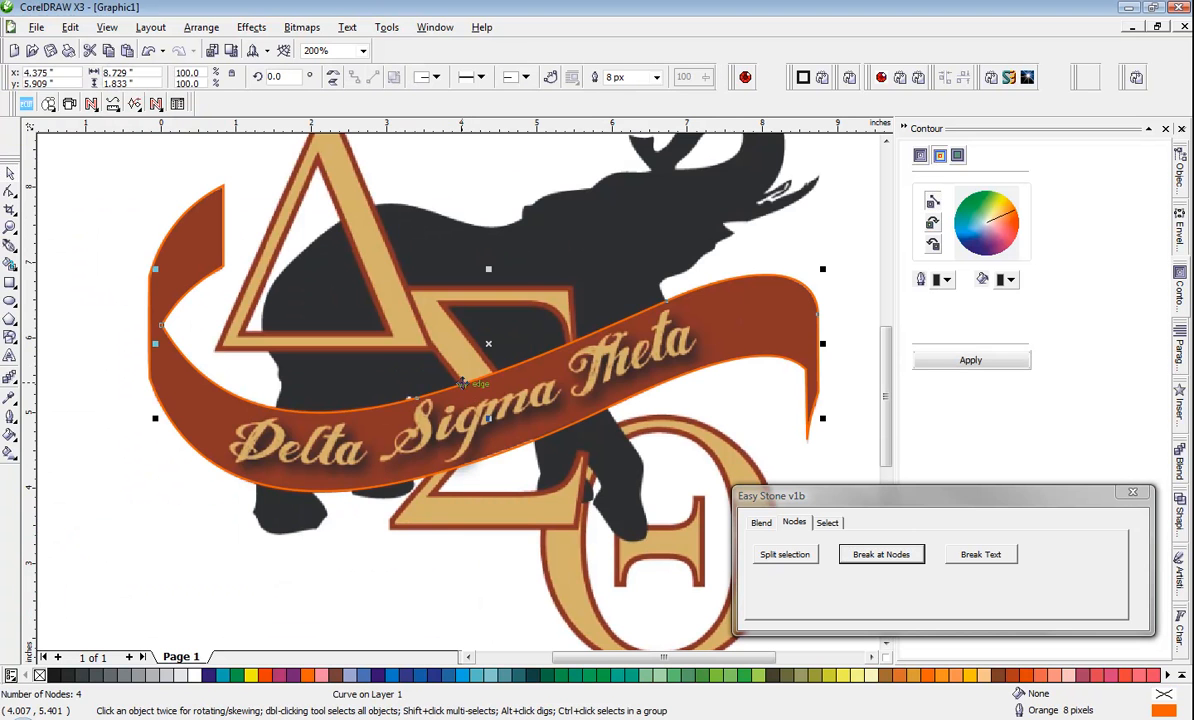
left_click_drag(463, 390, 573, 261)
scroll(363, 332, "down", 1)
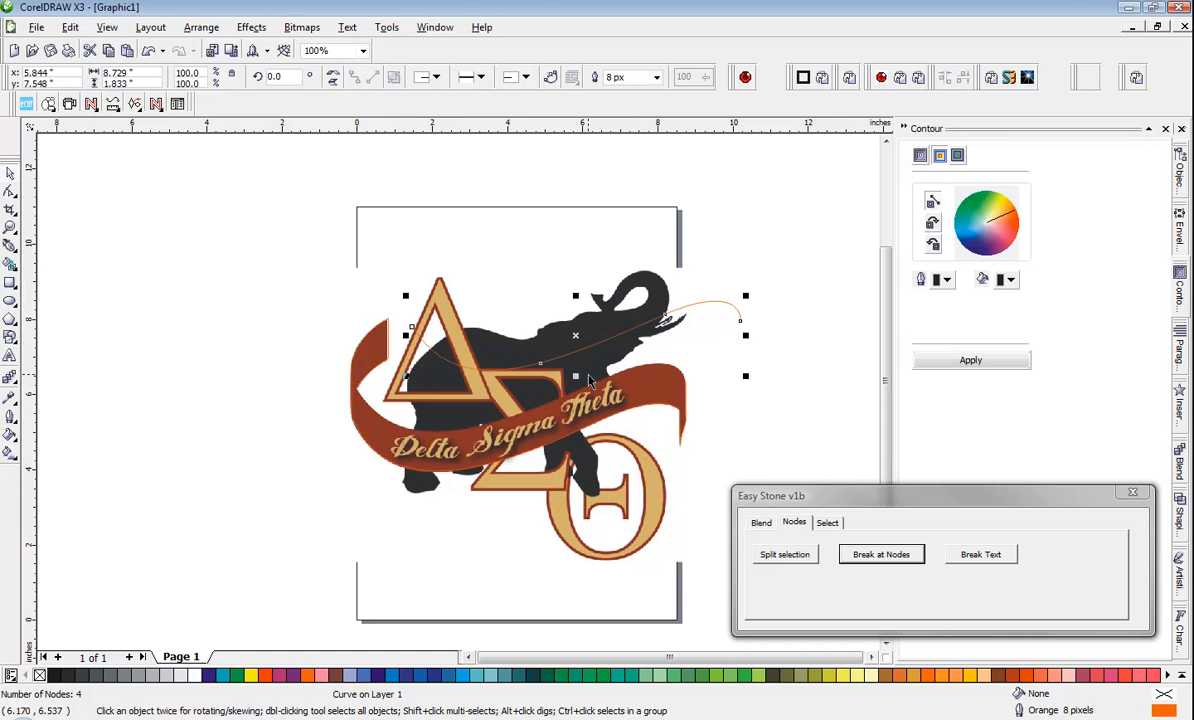
left_click(210, 424)
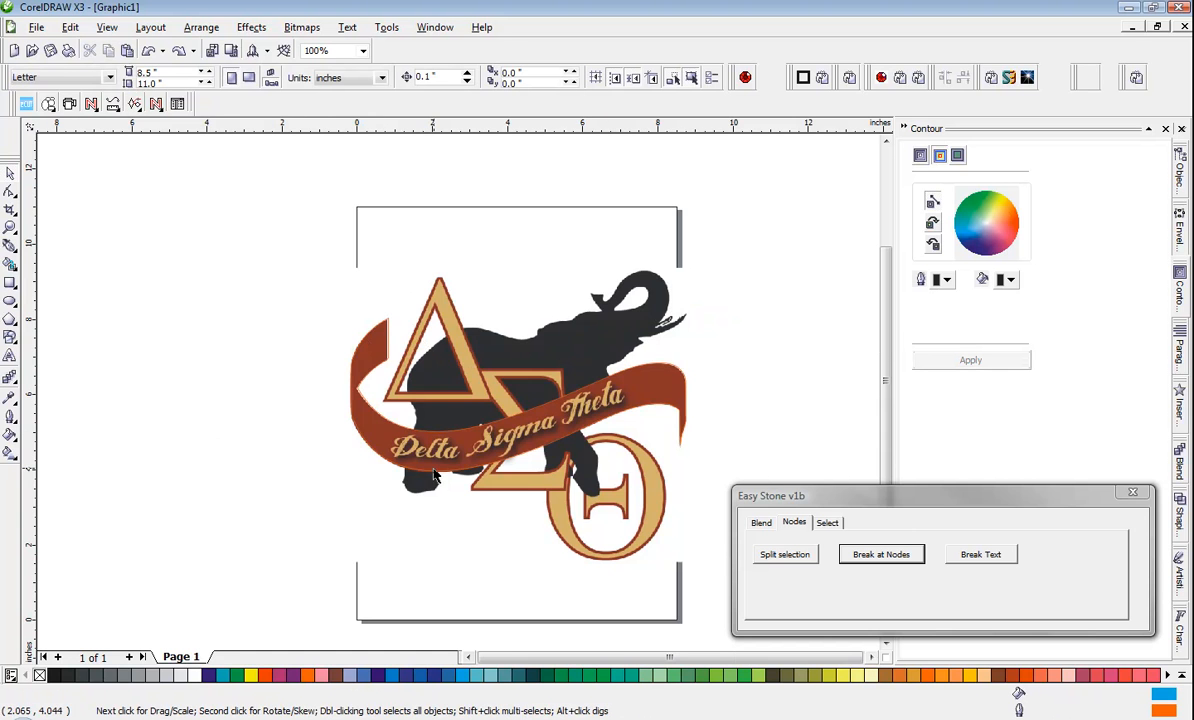
Break the remaining outline apart at the lower node of the straight vertical outer edge on the ribbon's Delta end.
scroll(434, 476, "up", 1)
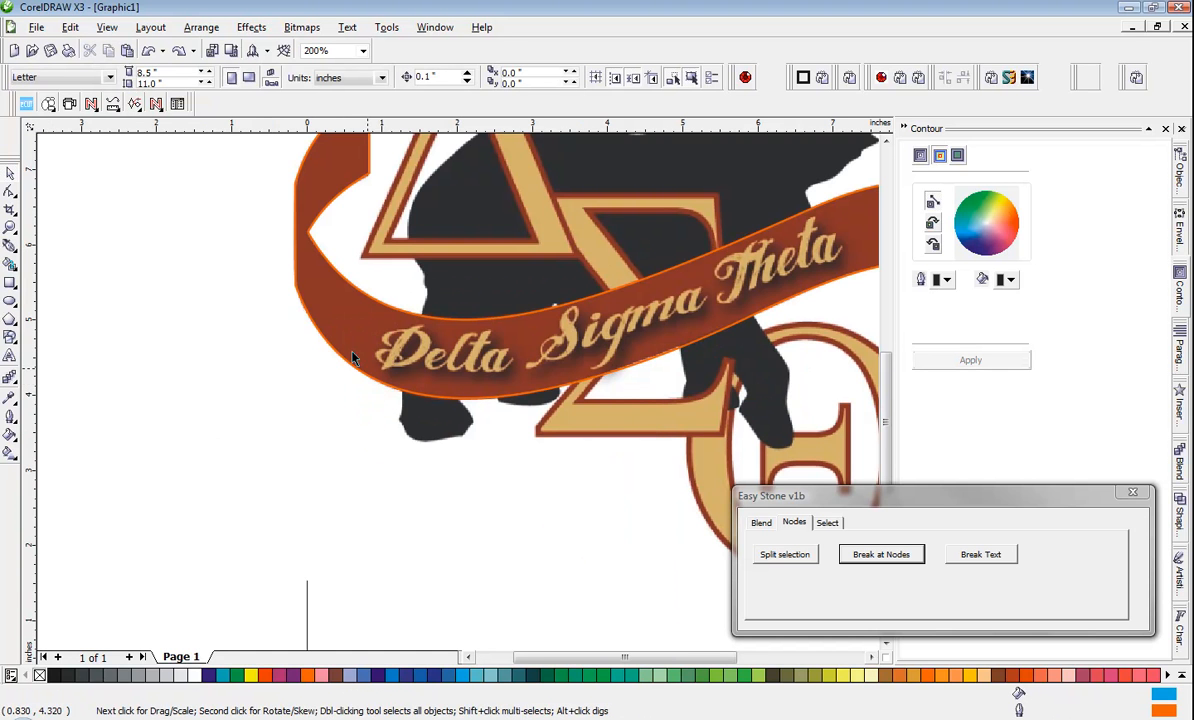
scroll(450, 400, "up", 1)
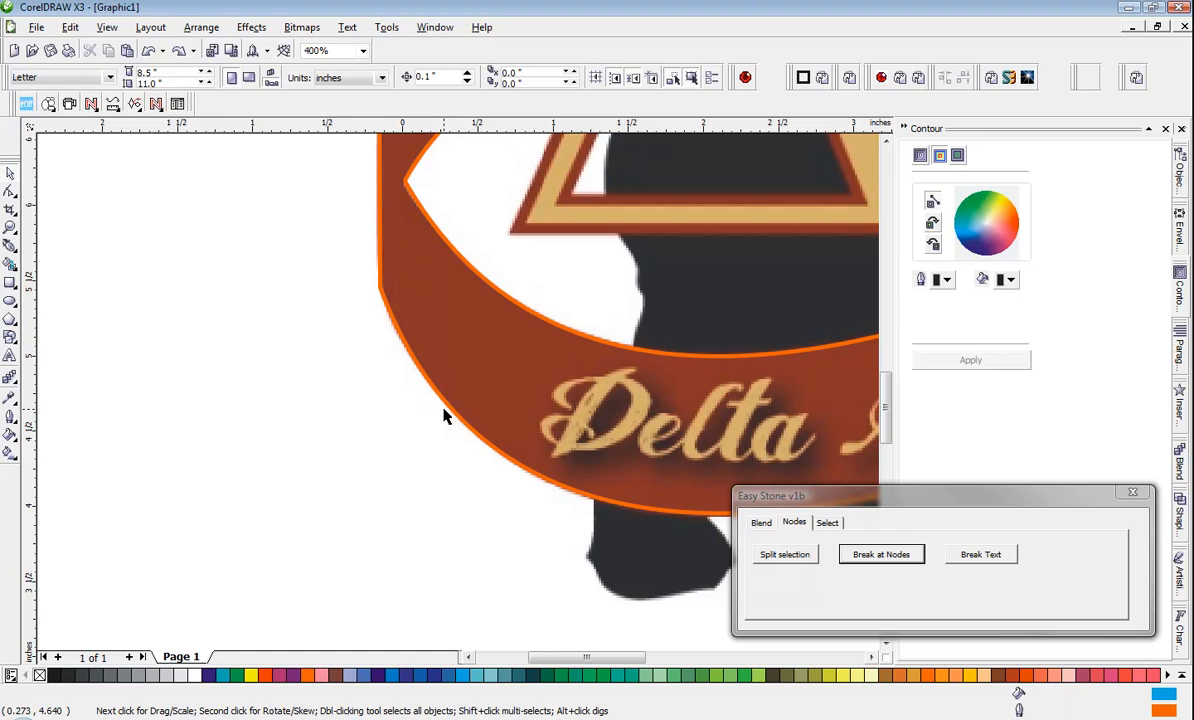
left_click(447, 413)
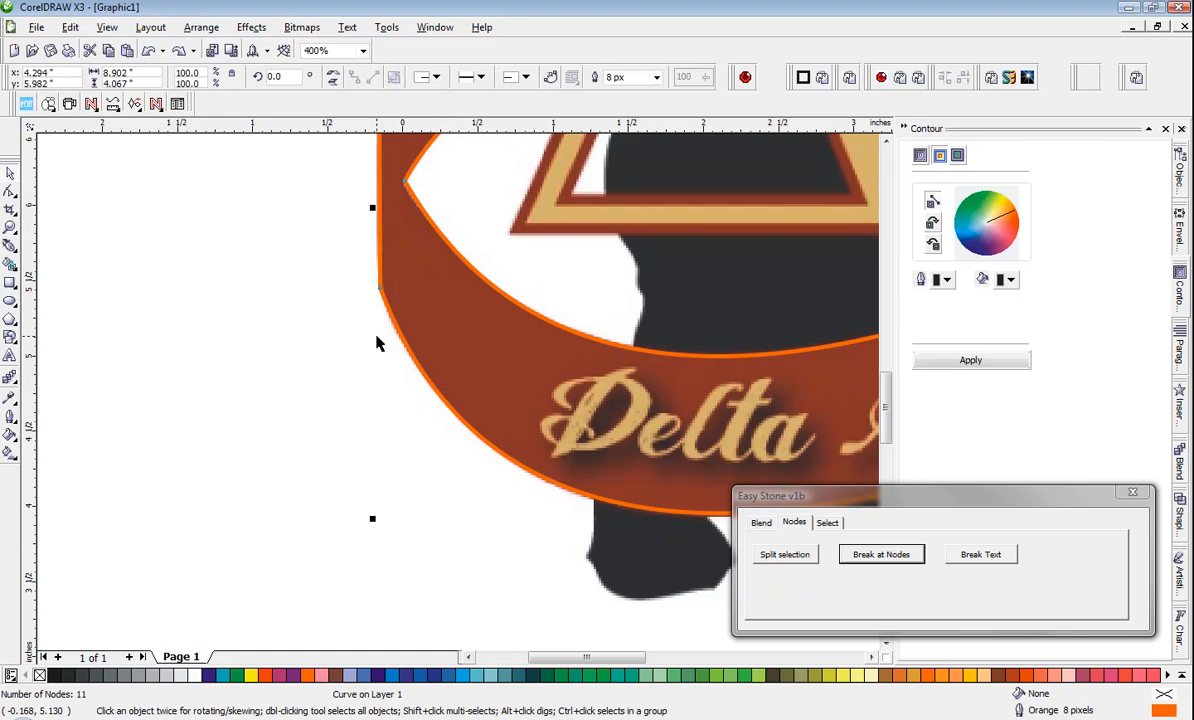
left_click(9, 193)
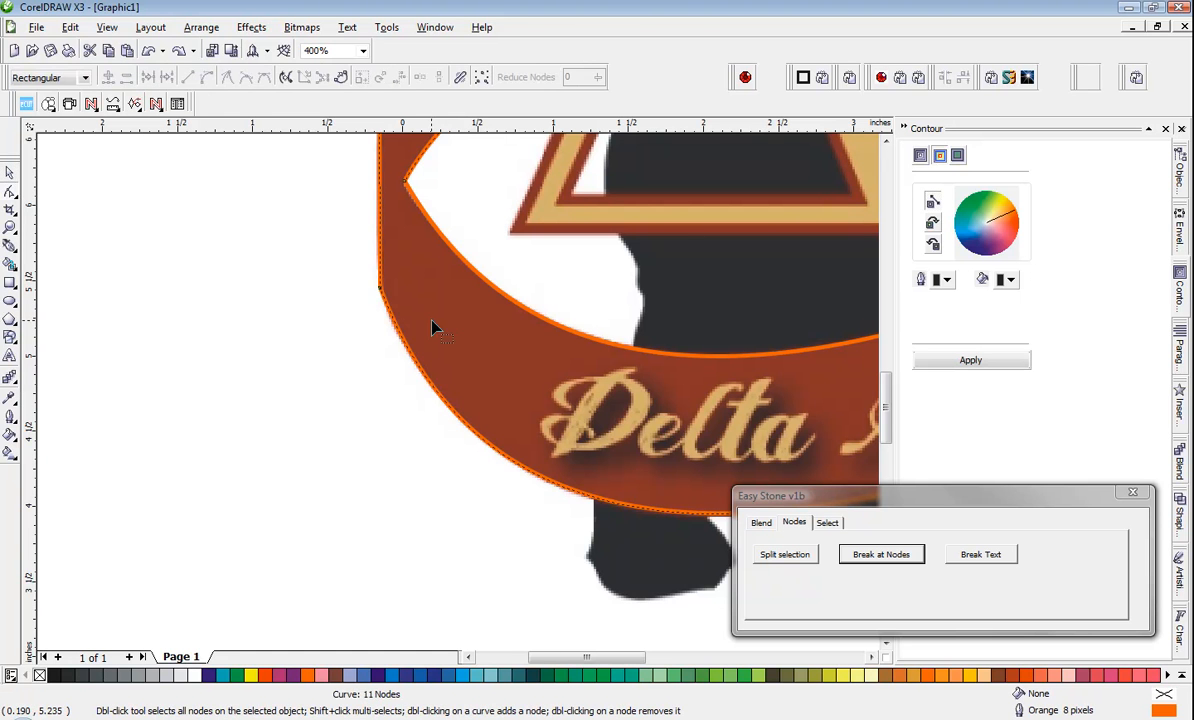
right_click(383, 292)
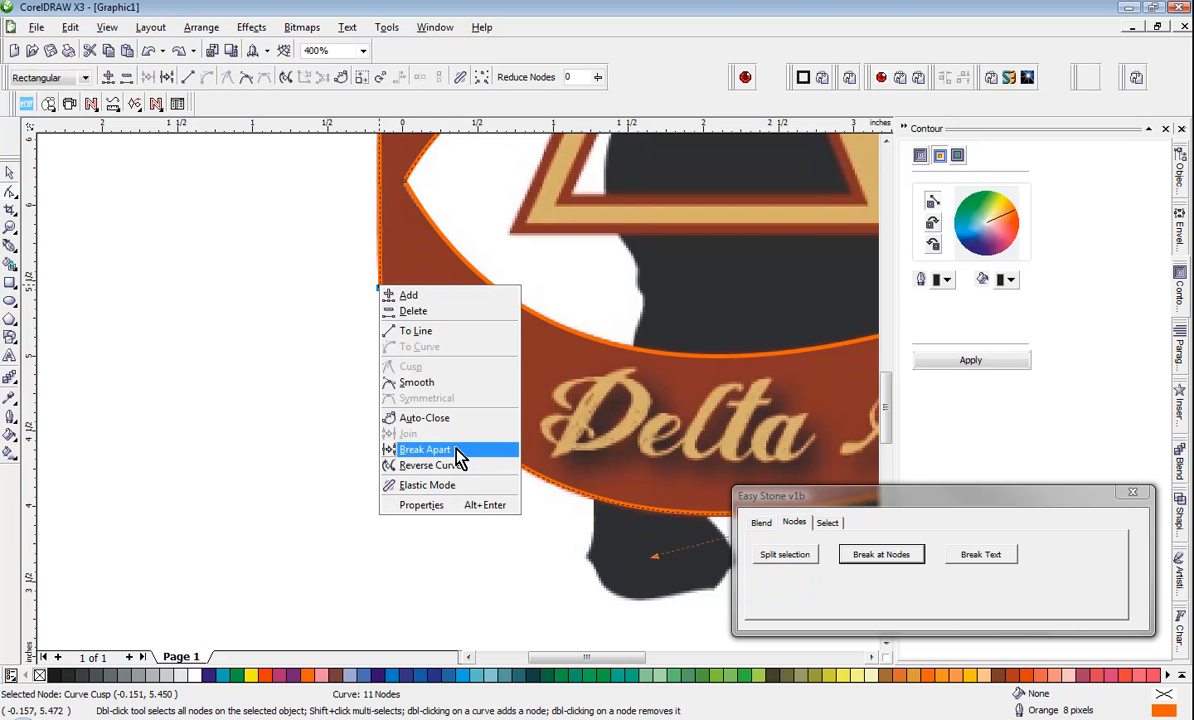
left_click(430, 450)
Break the outline apart at the inner corner node where the lower edge meets the ribbon's pointed tail.
scroll(283, 405, "down", 2)
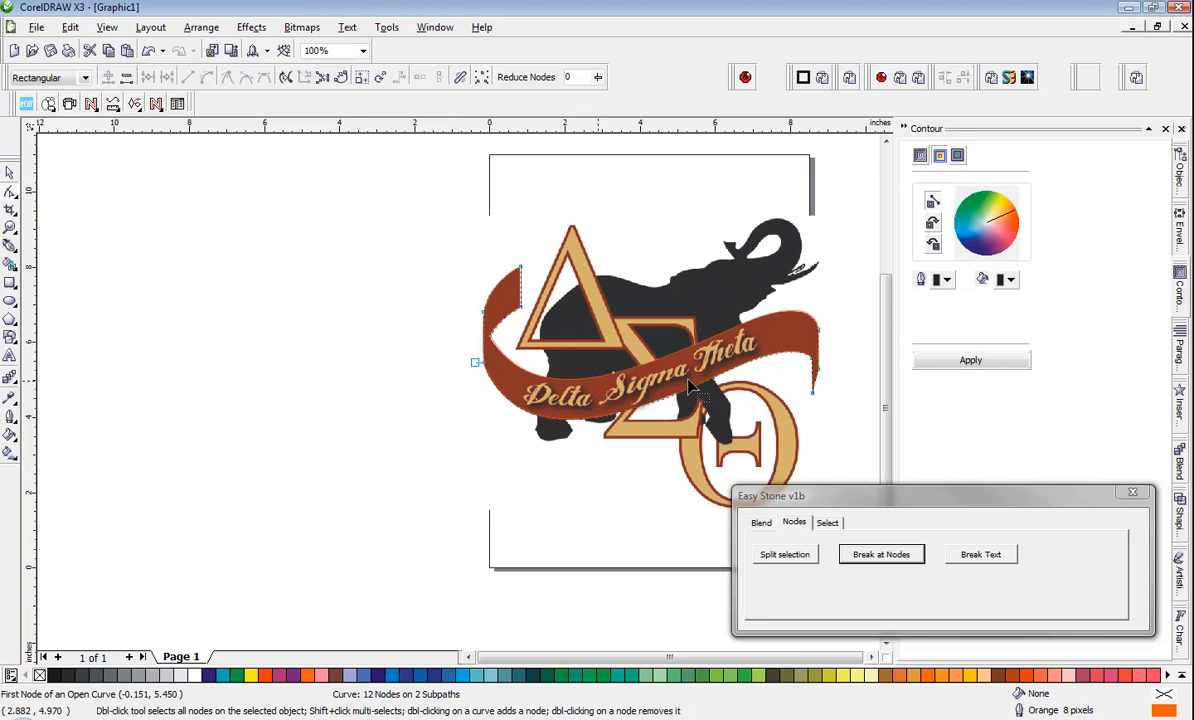
scroll(813, 381, "up", 1)
scroll(458, 400, "up", 3)
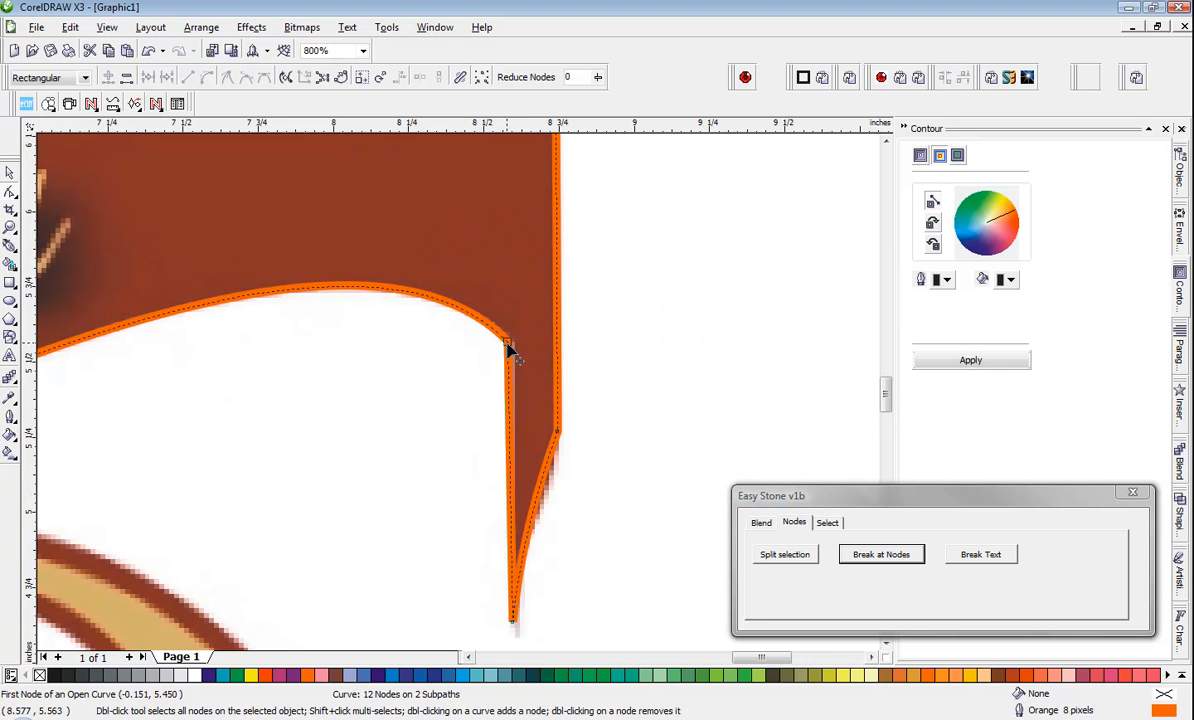
left_click(509, 347)
right_click(509, 348)
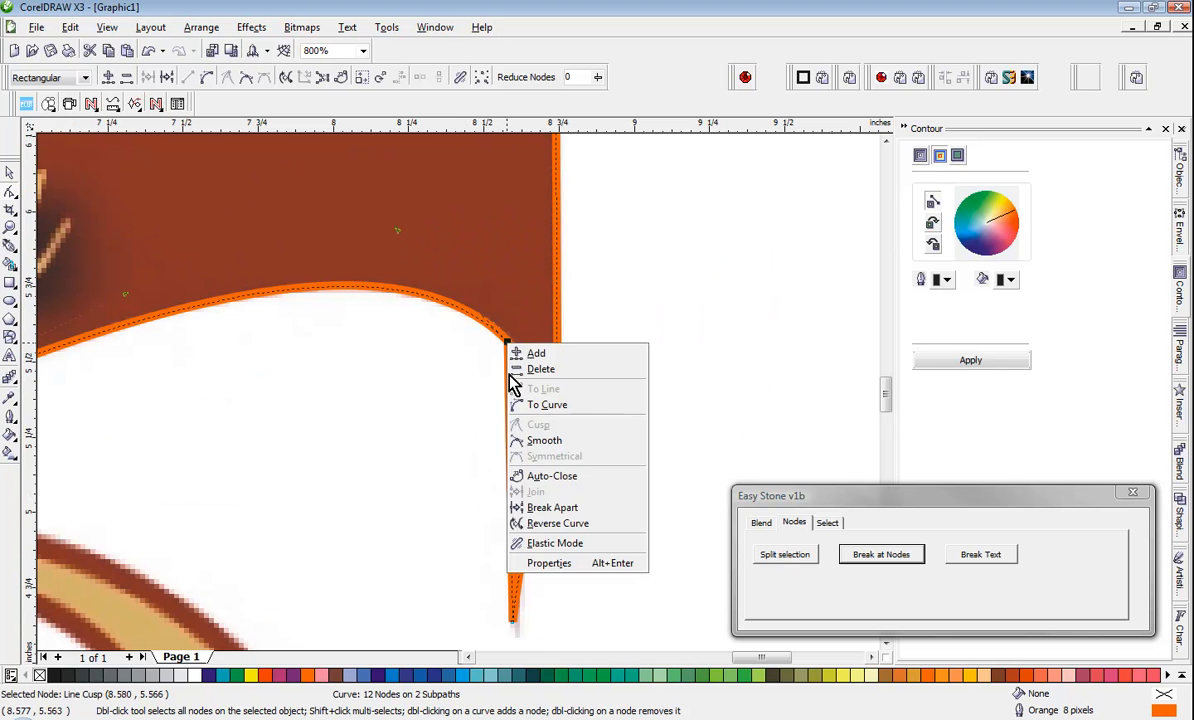
left_click(540, 507)
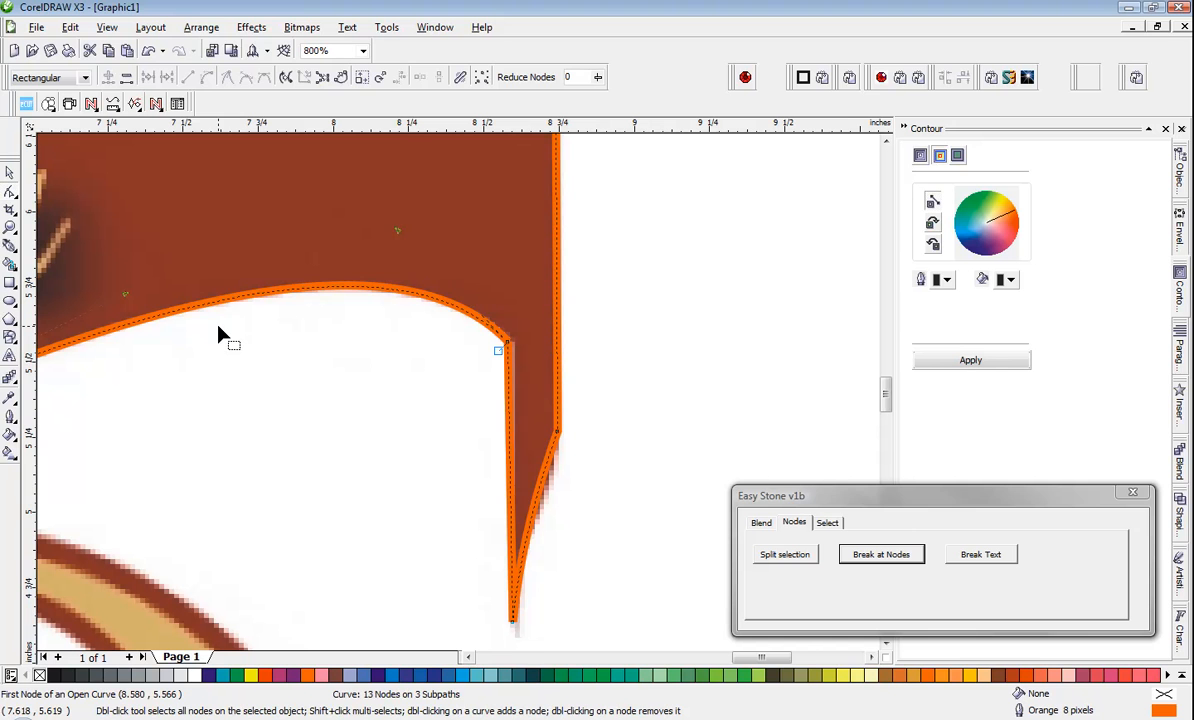
Split the broken ribbon outline into separate curve objects with Break Curve Apart and deselect them.
left_click(199, 27)
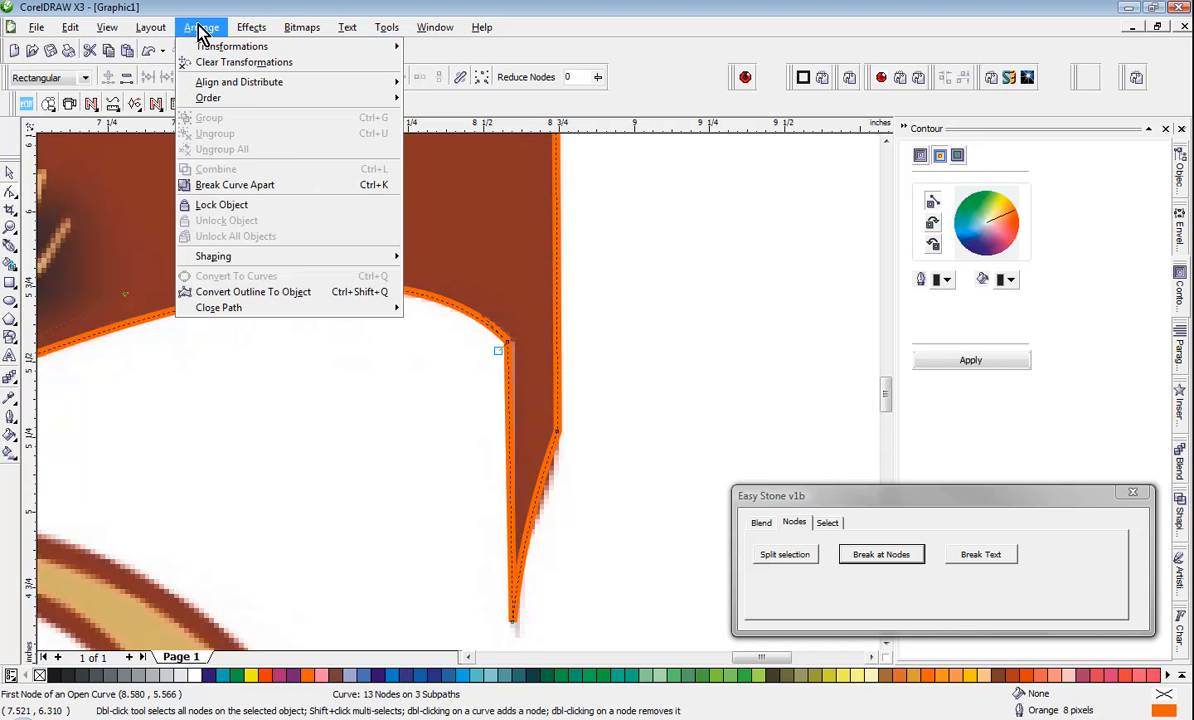
left_click(237, 184)
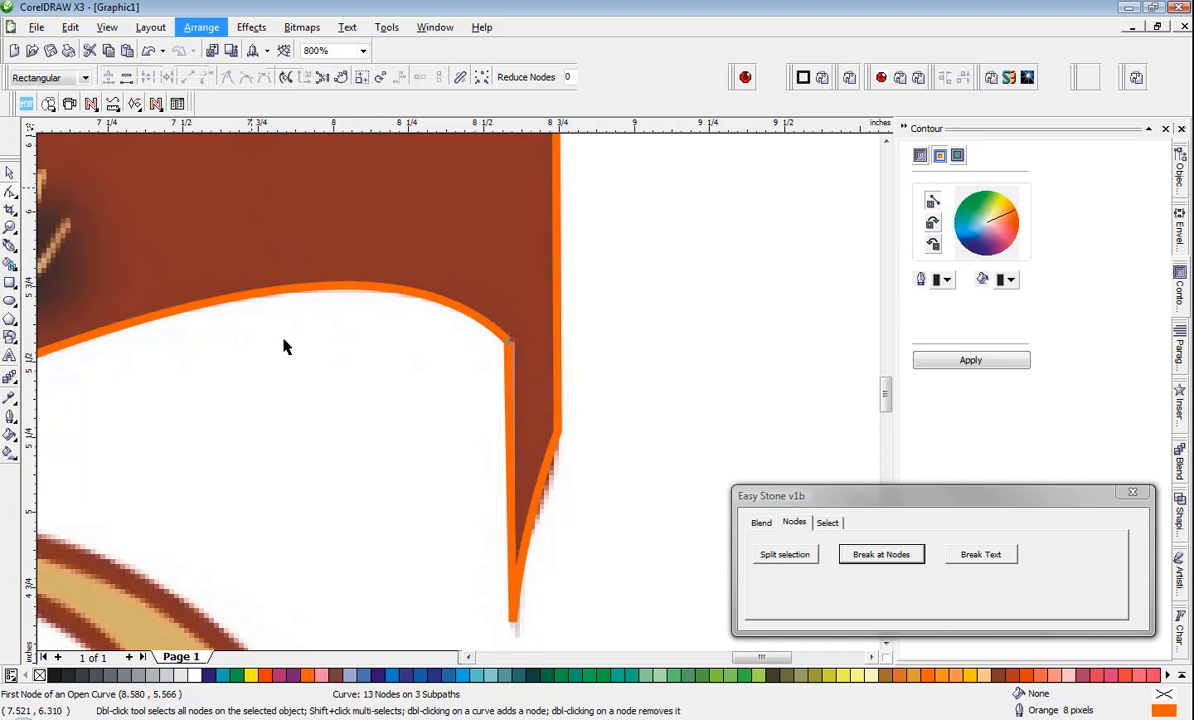
left_click(640, 352)
scroll(458, 397, "down", 1)
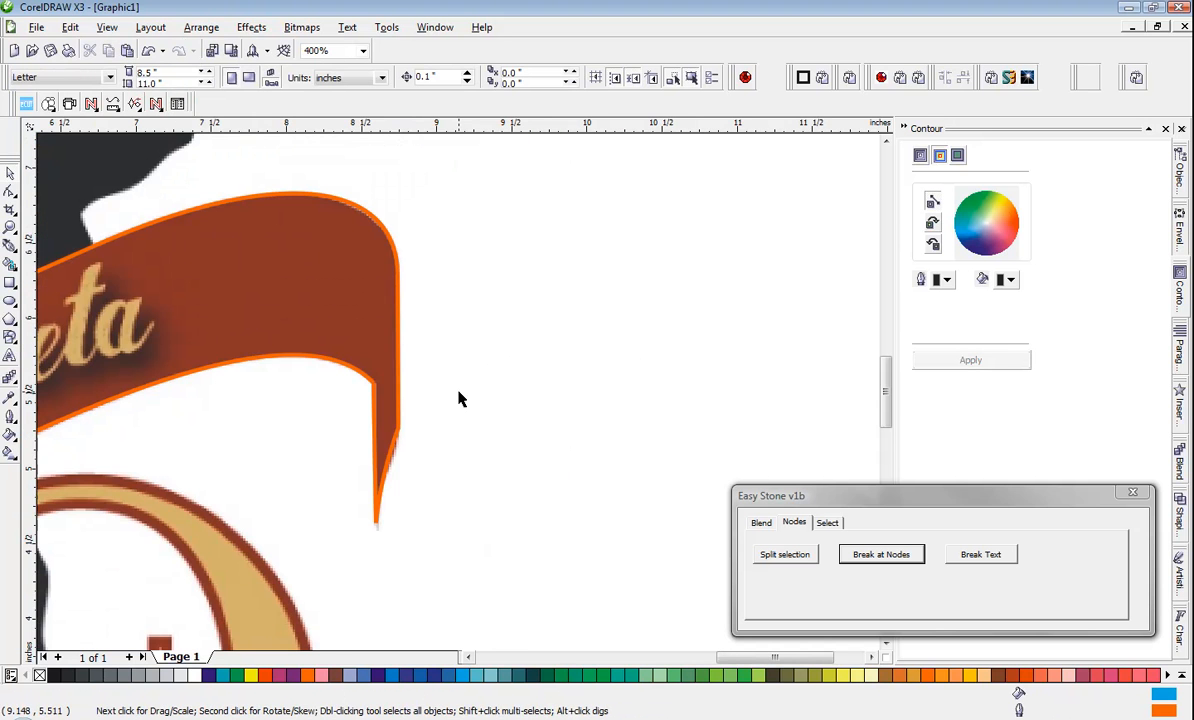
Move the separated lower edge curve down away from the ribbon, below the Sigma letter.
scroll(458, 397, "down", 2)
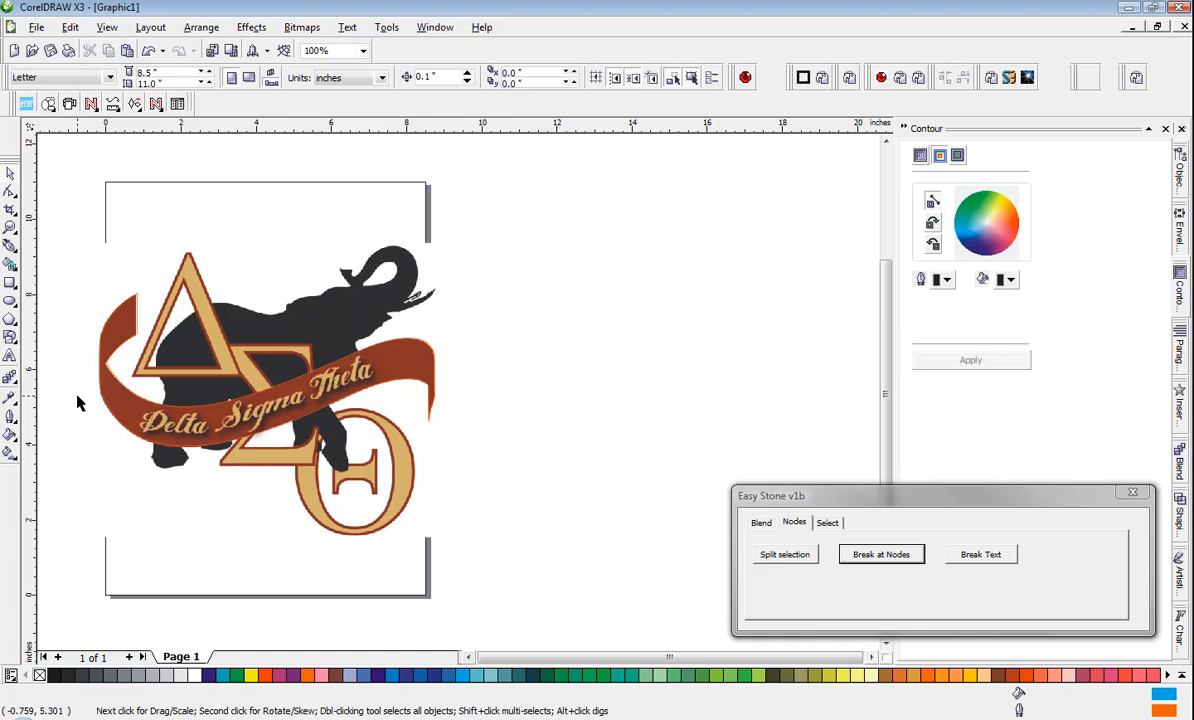
scroll(458, 397, "up", 1)
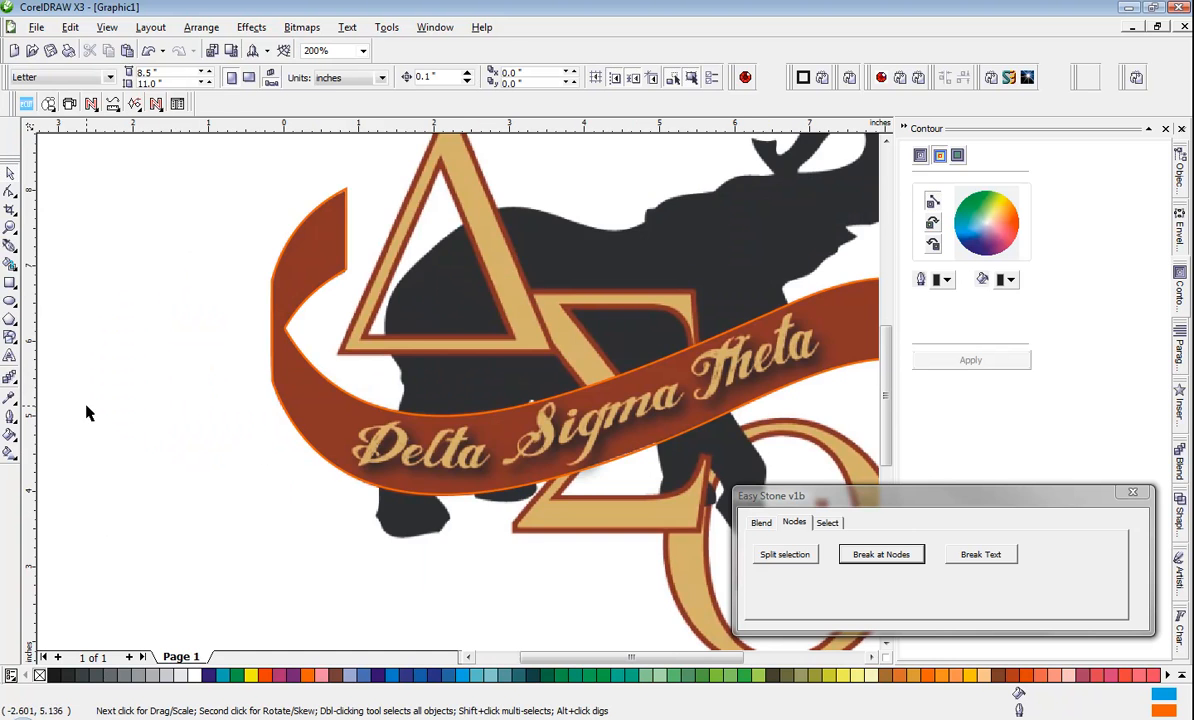
scroll(85, 413, "down", 1)
scroll(766, 408, "up", 1)
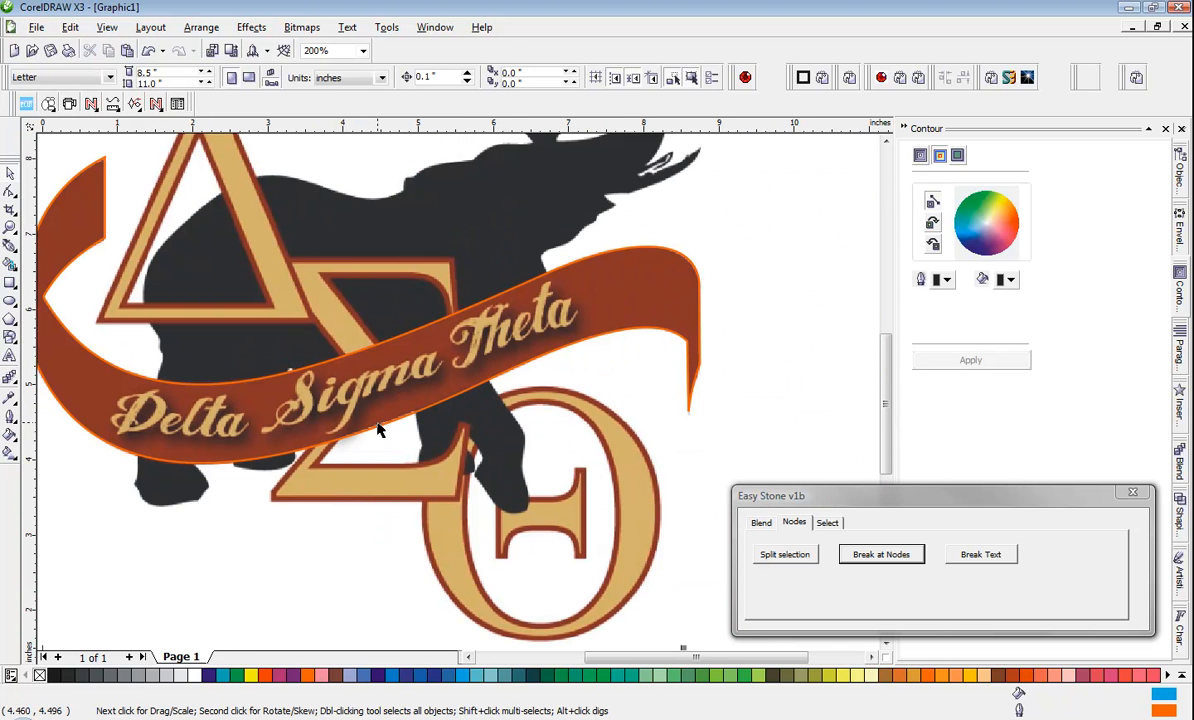
left_click(378, 432)
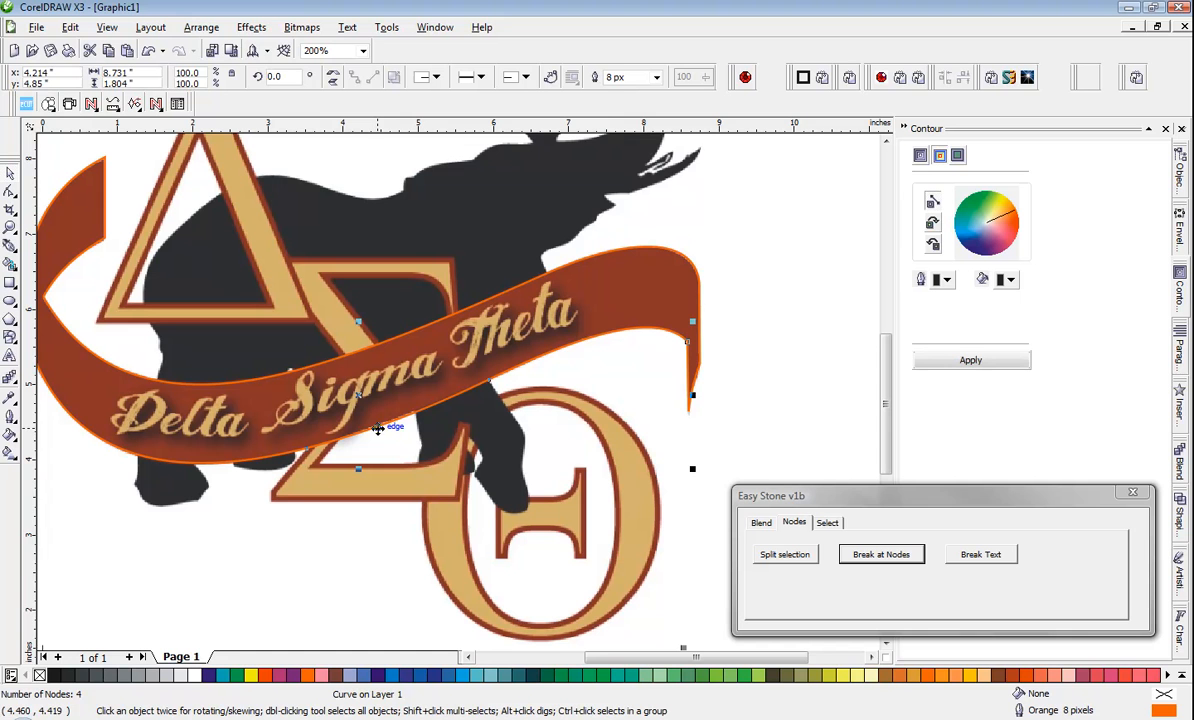
mouse_move(378, 432)
left_mouse_down()
mouse_move(368, 496)
mouse_move(403, 553)
left_mouse_up()
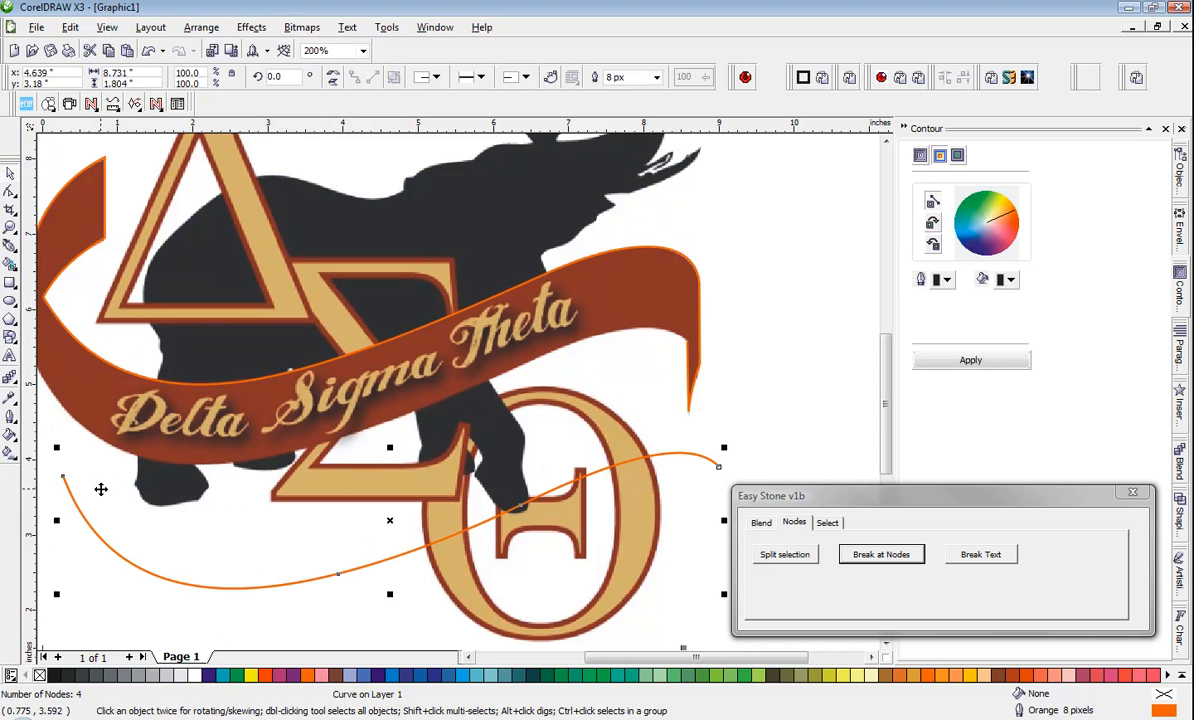
Undo the last move of the ribbon's lower edge curve and deselect it.
key("ctrl+z")
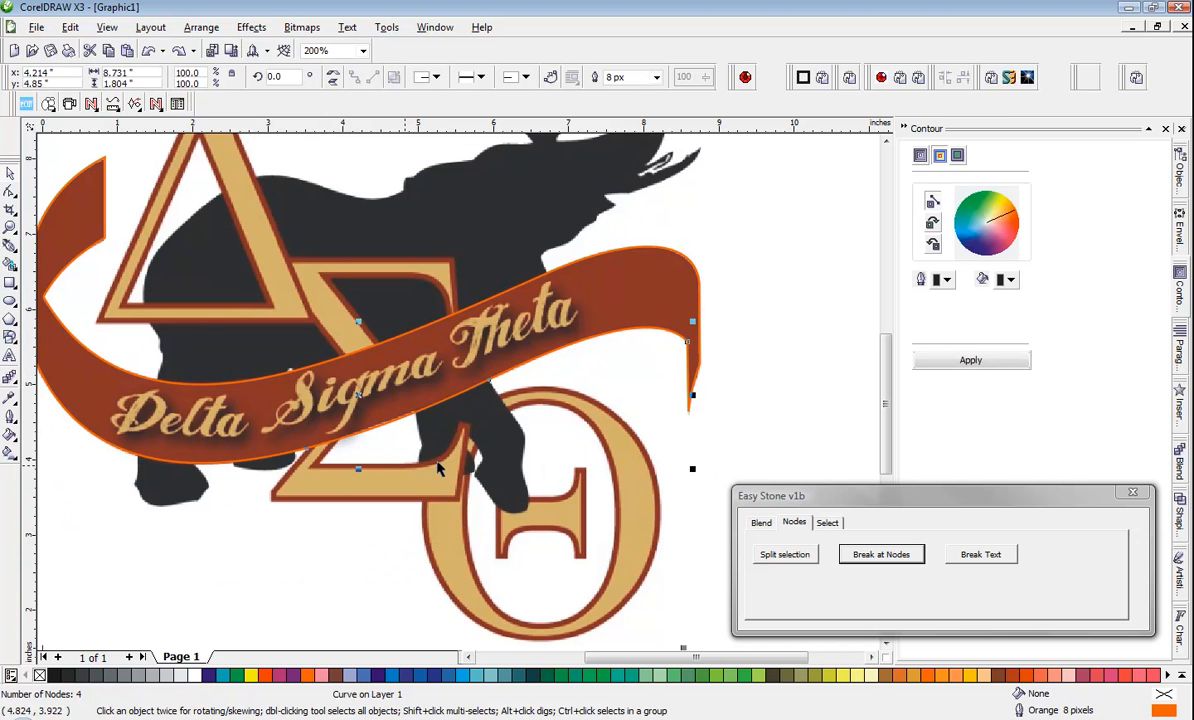
left_click(779, 386)
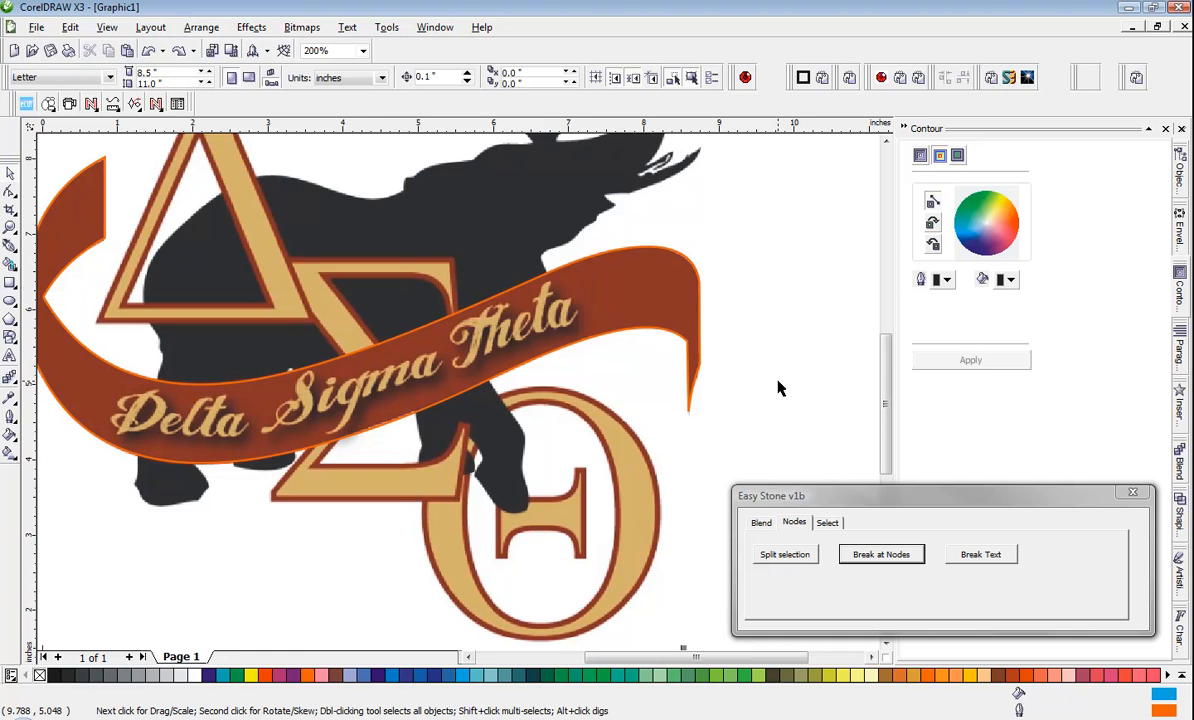
Draw a straight line at the ribbon's Theta end, connecting the inner corner node of the lower edge to the lower node of the vertical outer edge.
scroll(650, 349, "up", 2)
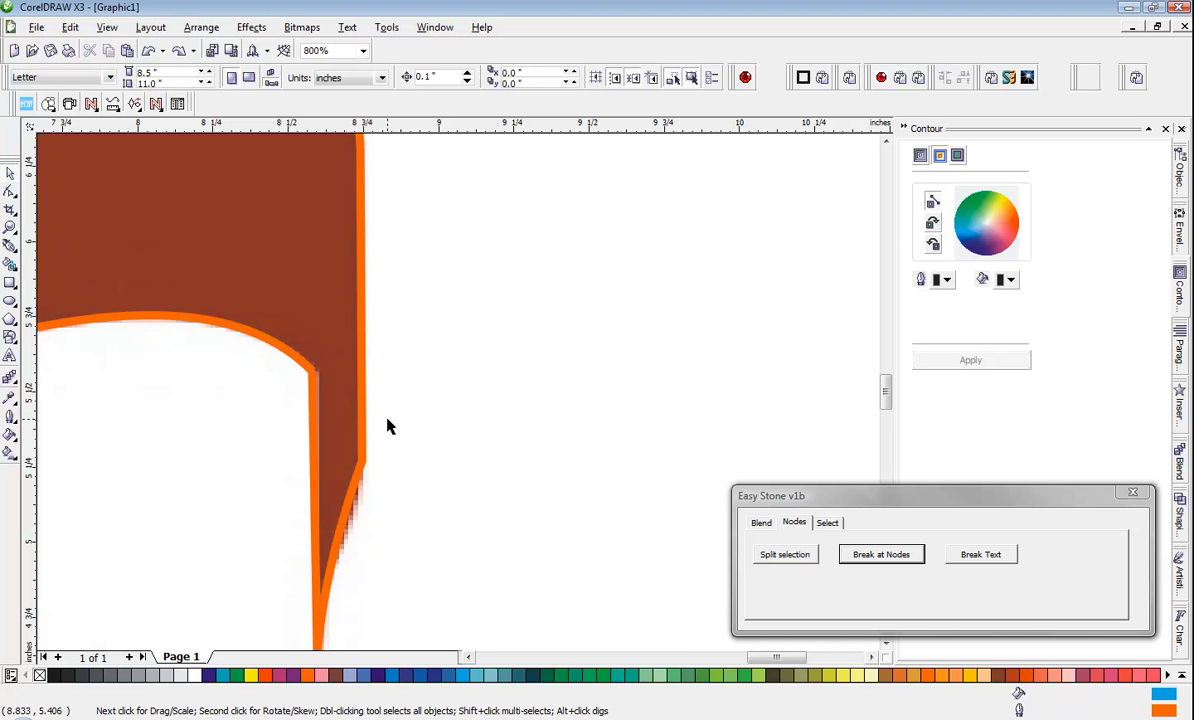
left_click(10, 246)
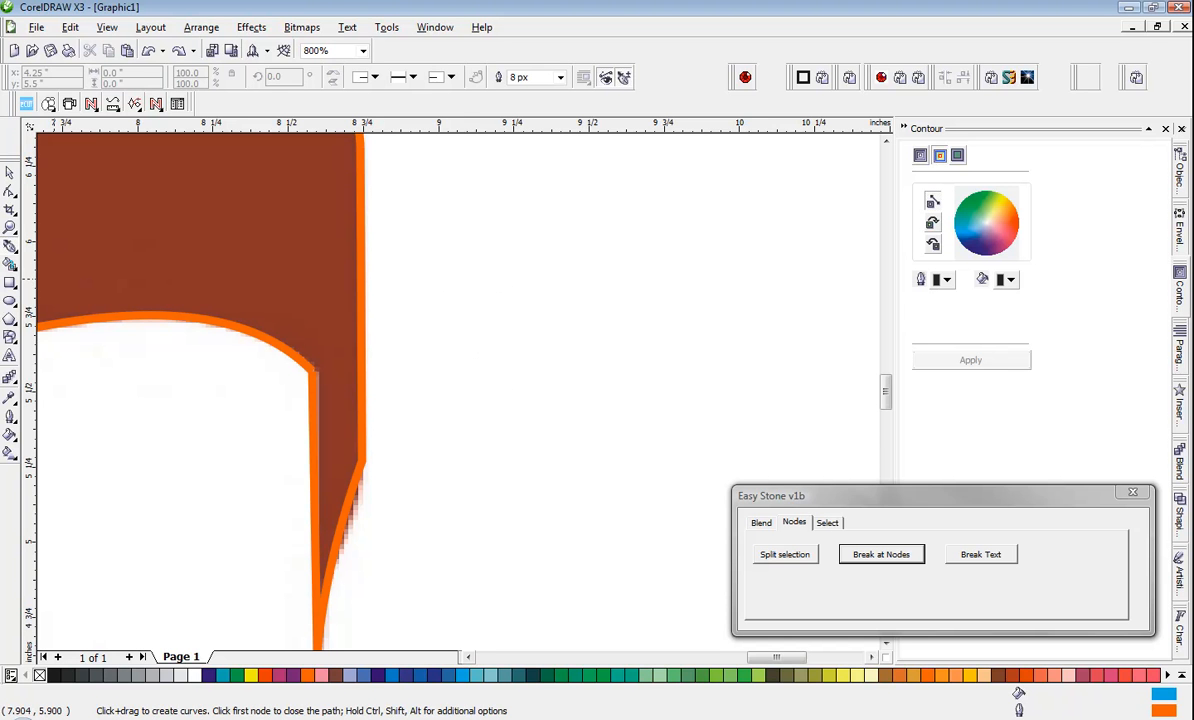
left_click(419, 282)
left_click(613, 361)
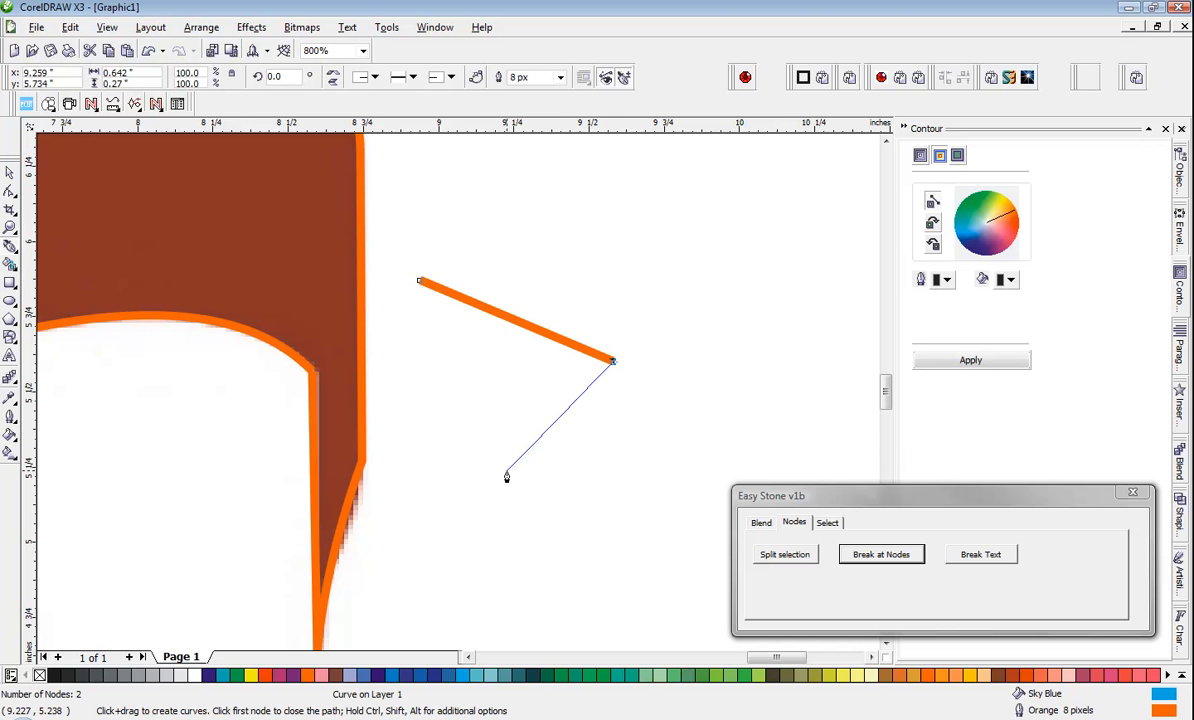
key("space")
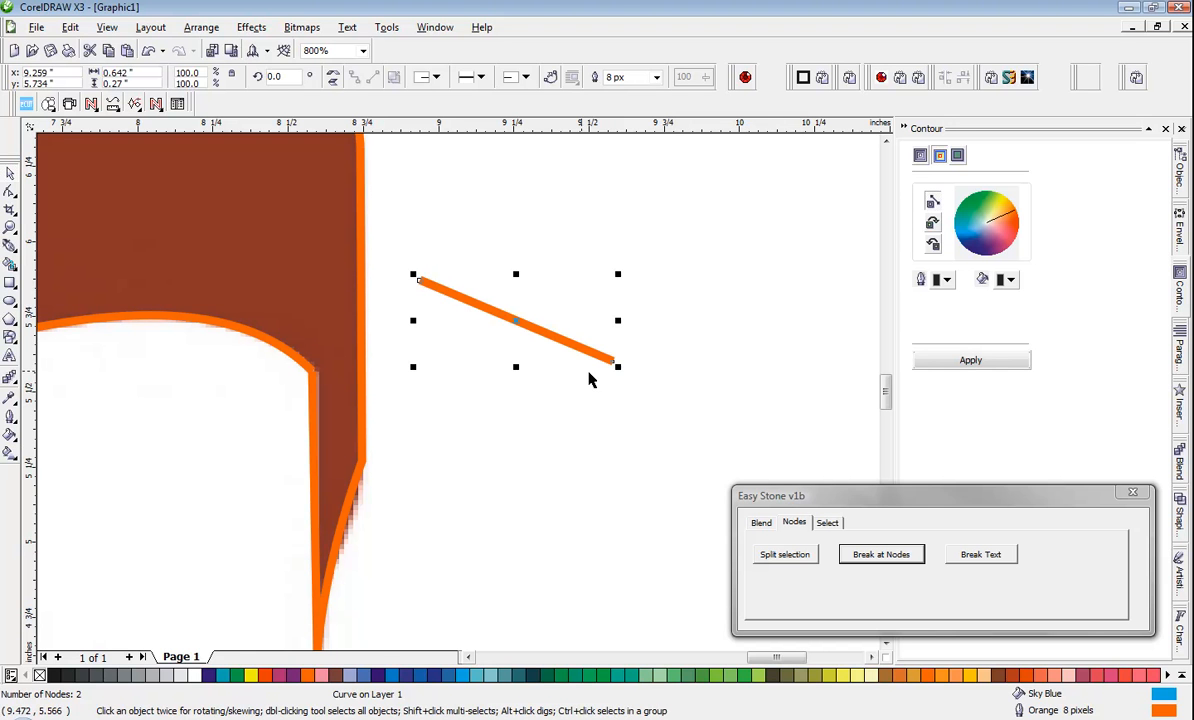
left_click(10, 191)
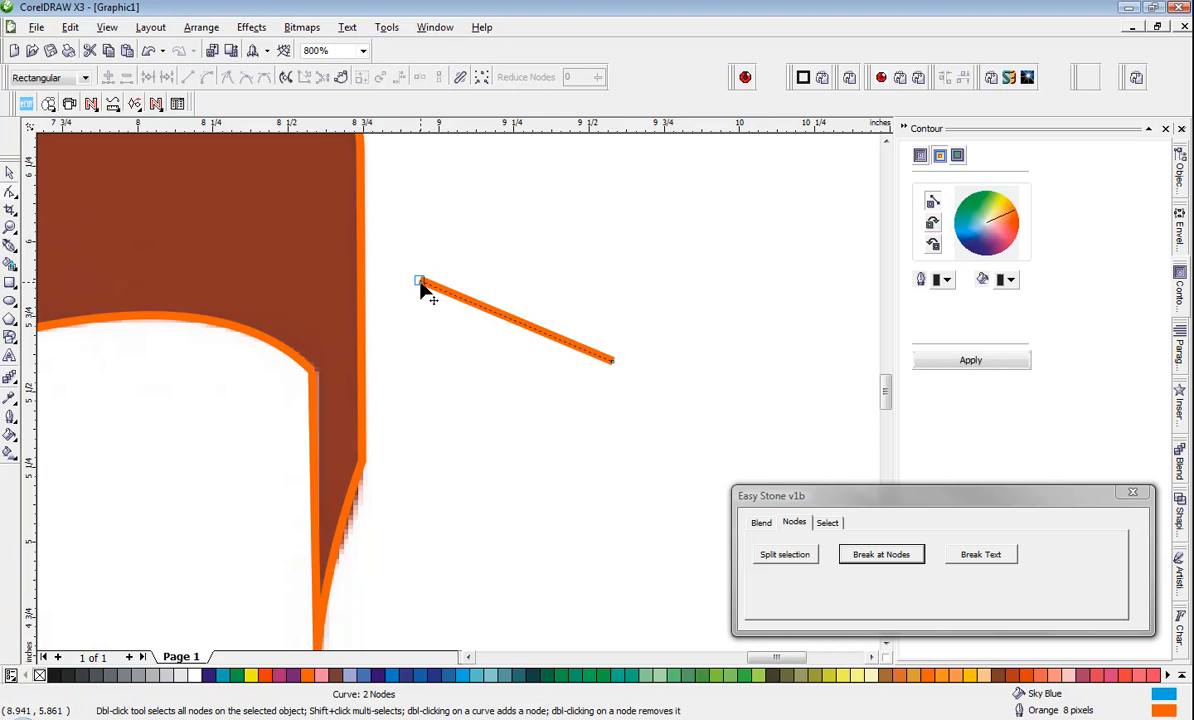
left_click_drag(421, 284, 313, 371)
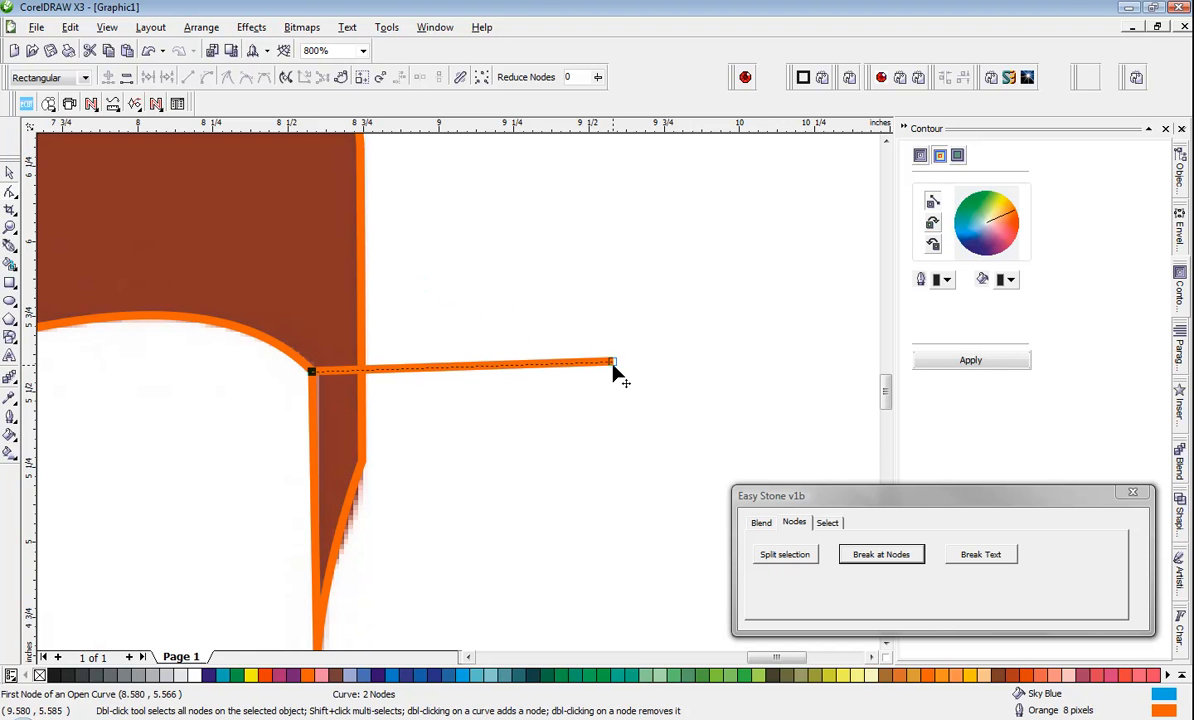
left_click_drag(617, 365, 361, 461)
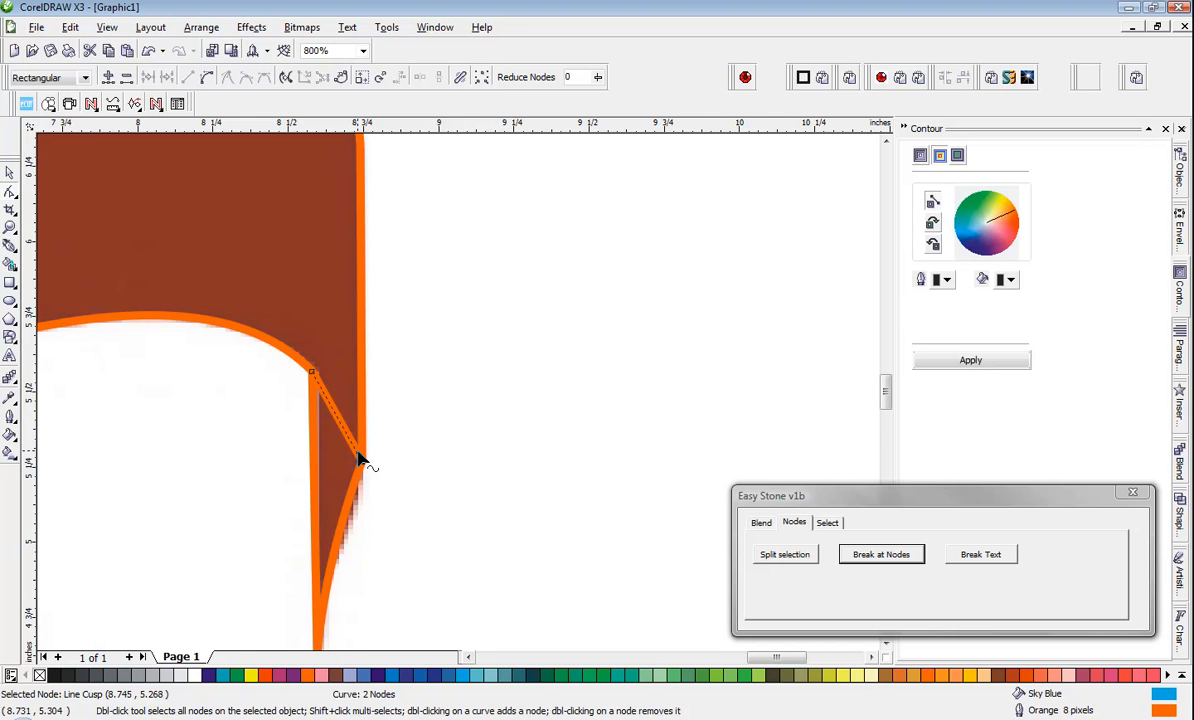
Convert the connecting line at the Theta end to a curve and bow it slightly outward to continue the lower edge's arc.
scroll(458, 400, "up", 1)
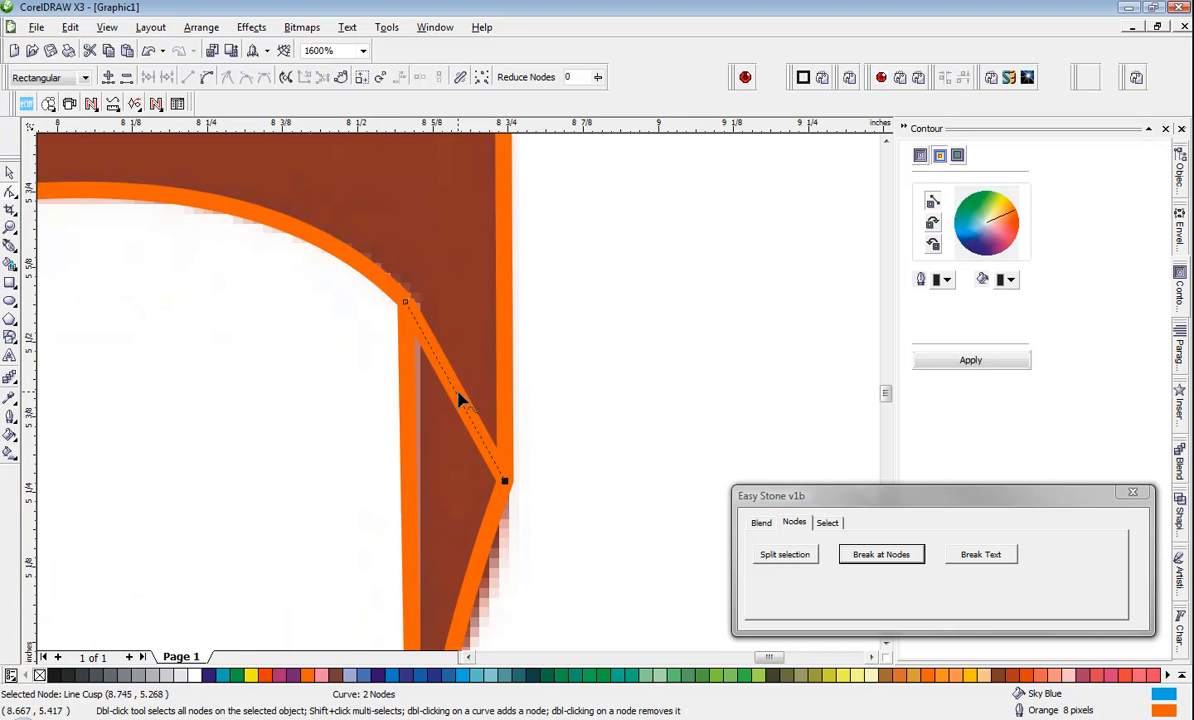
right_click(458, 393)
left_click(497, 455)
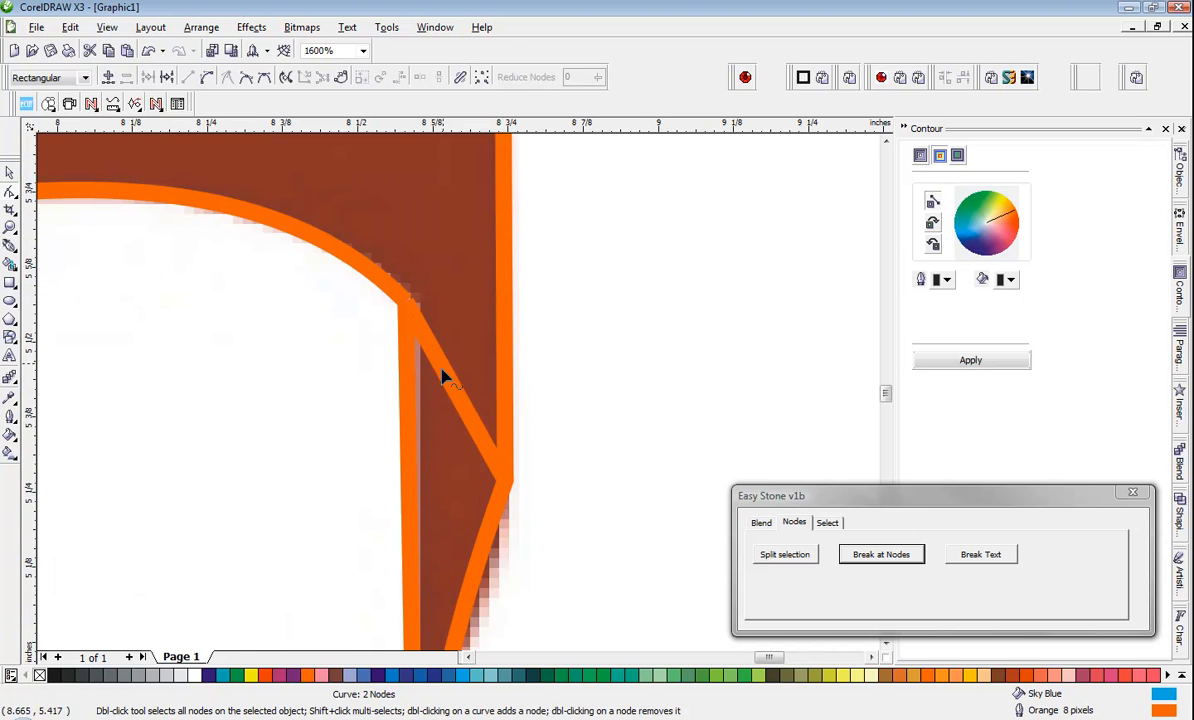
scroll(455, 390, "up", 2)
left_click_drag(498, 438, 461, 400)
scroll(461, 400, "down", 2)
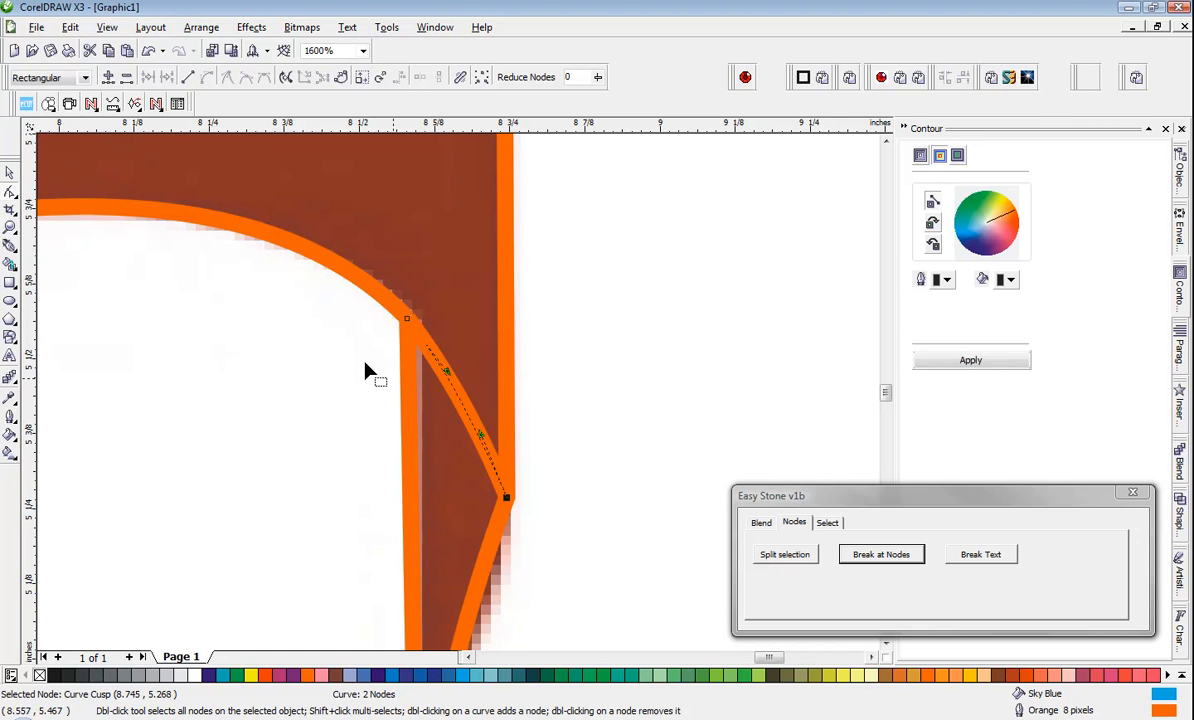
Combine the short connecting curve at the Theta end with the ribbon's lower edge curve into one object.
left_click(10, 173)
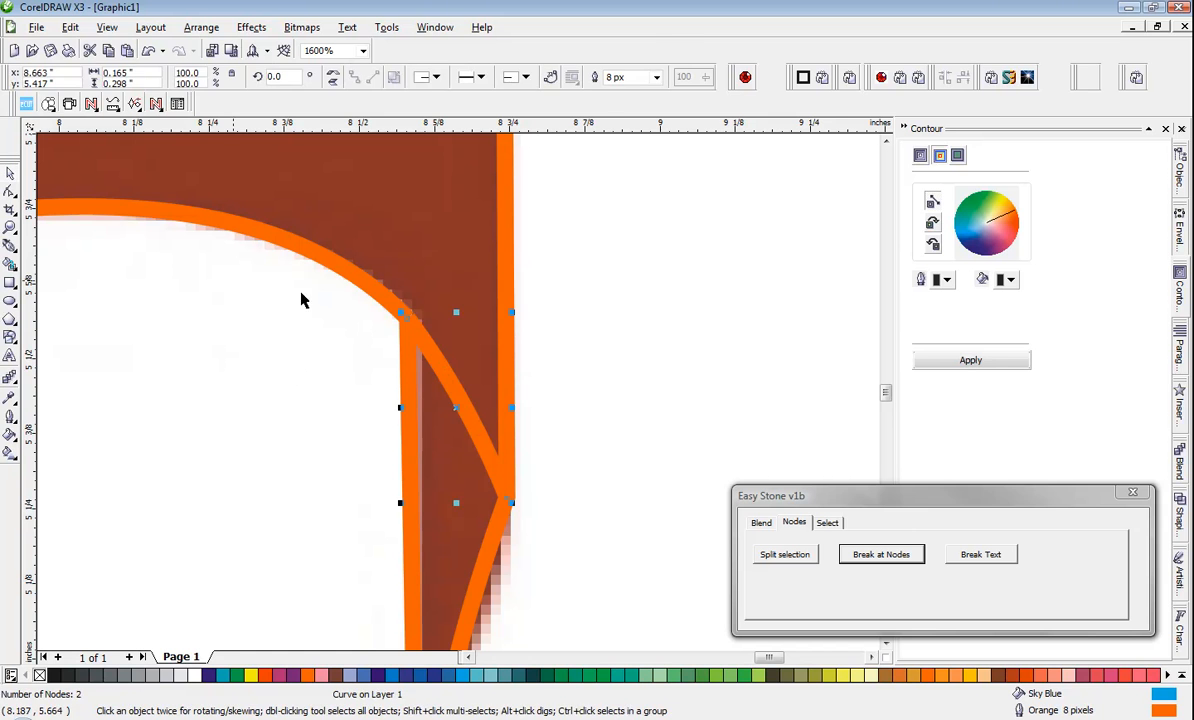
left_click(613, 365)
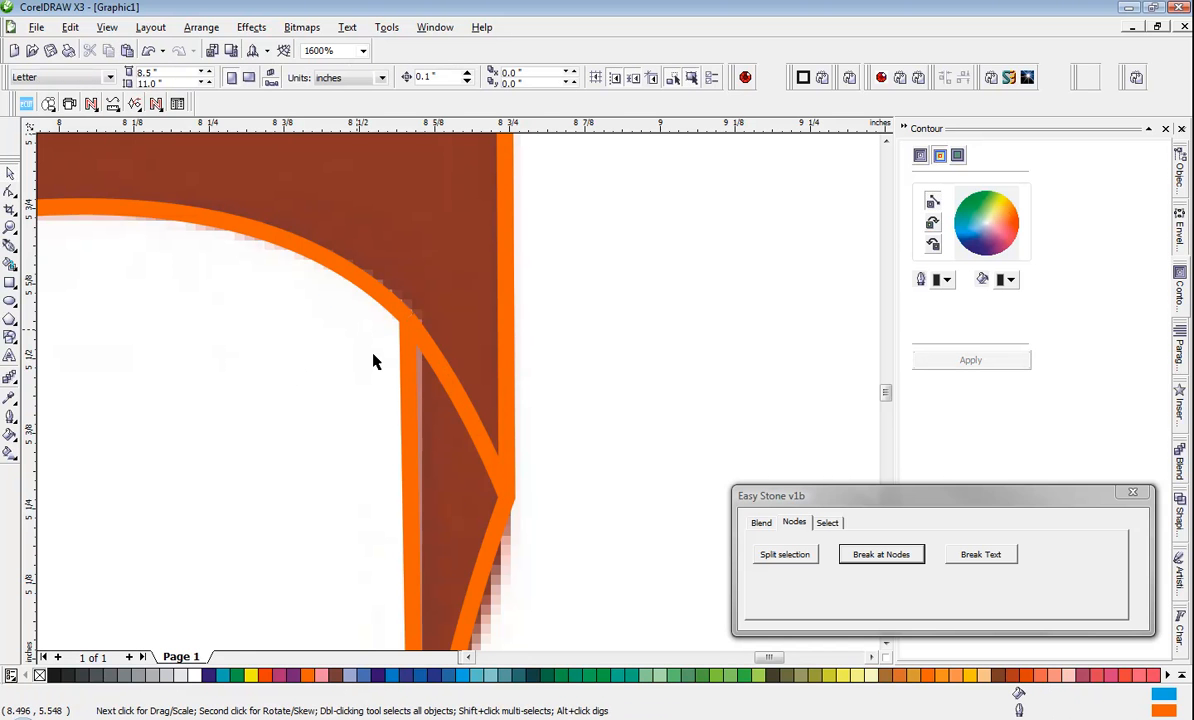
left_click(440, 376)
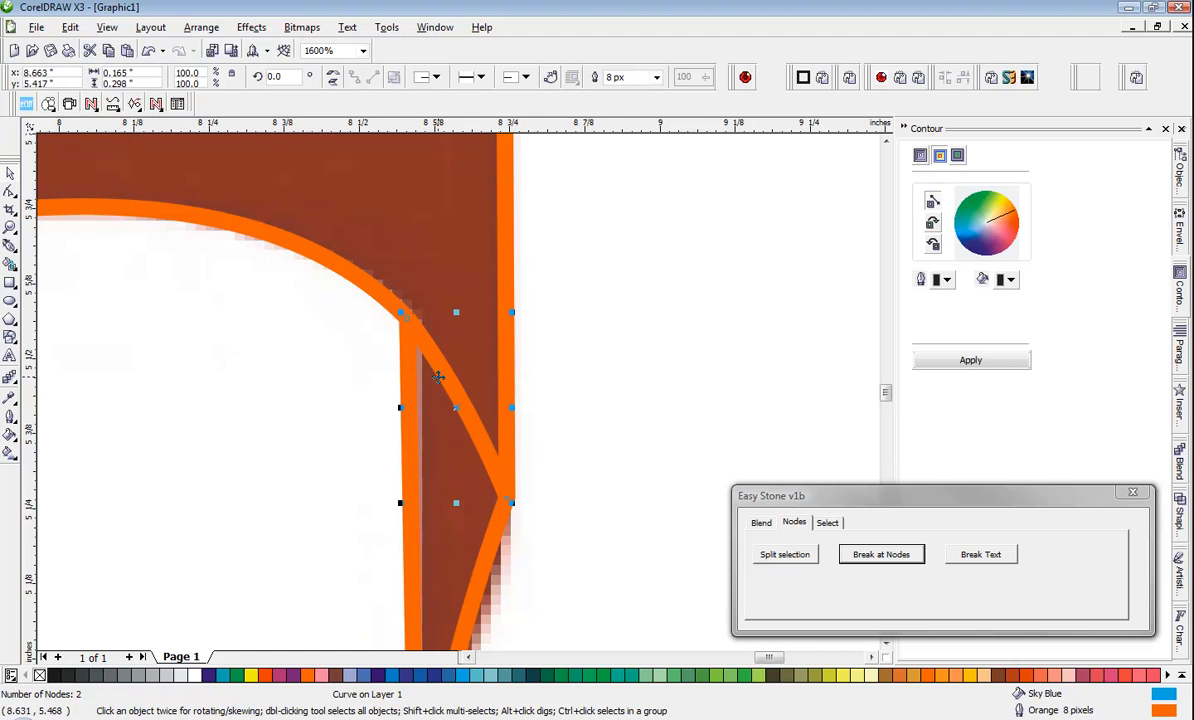
left_click(315, 255, "shift")
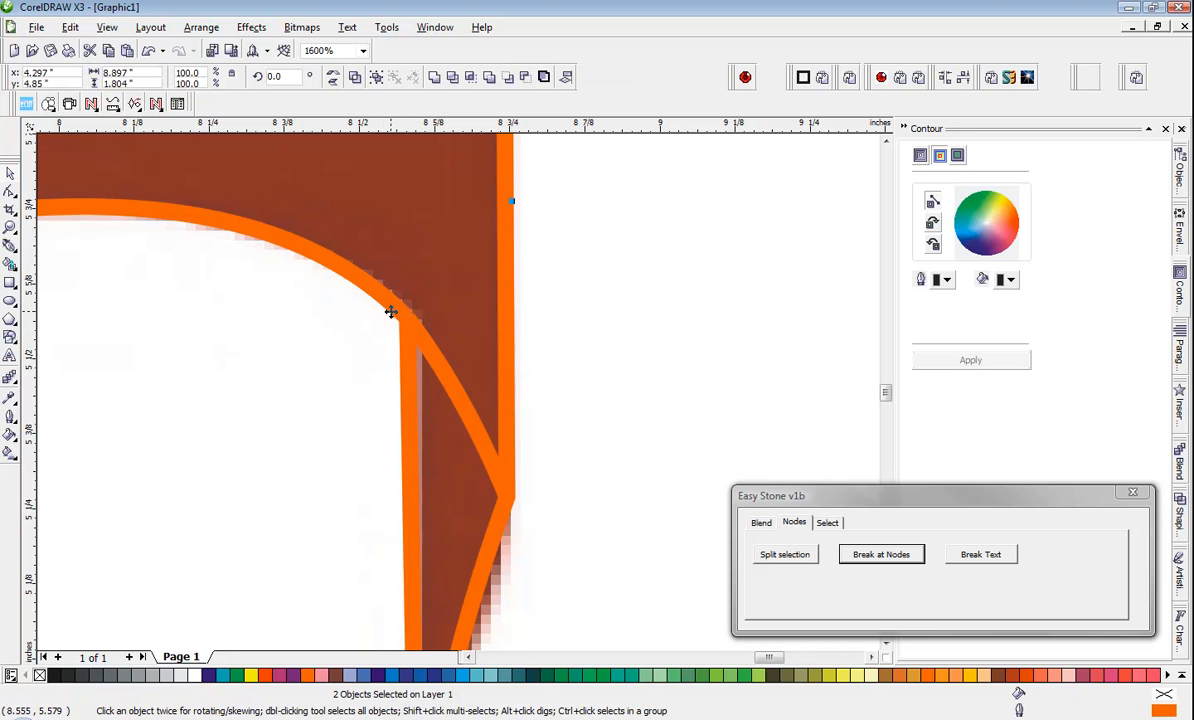
left_click(354, 80)
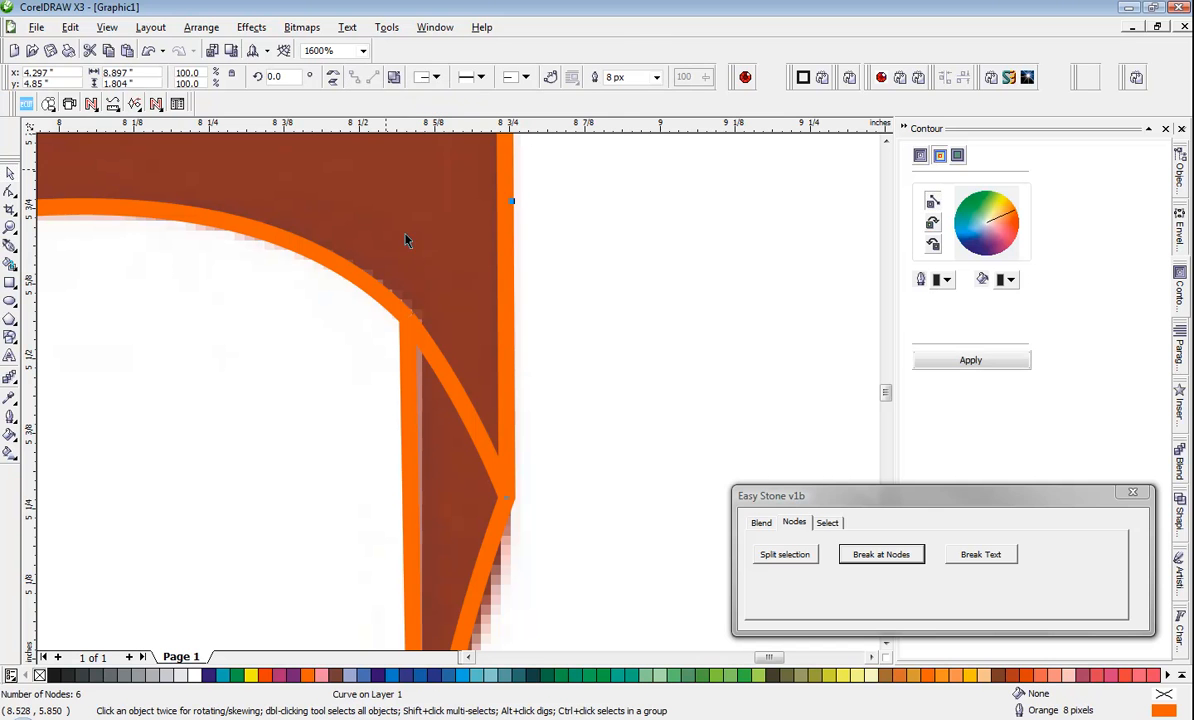
left_click(582, 330)
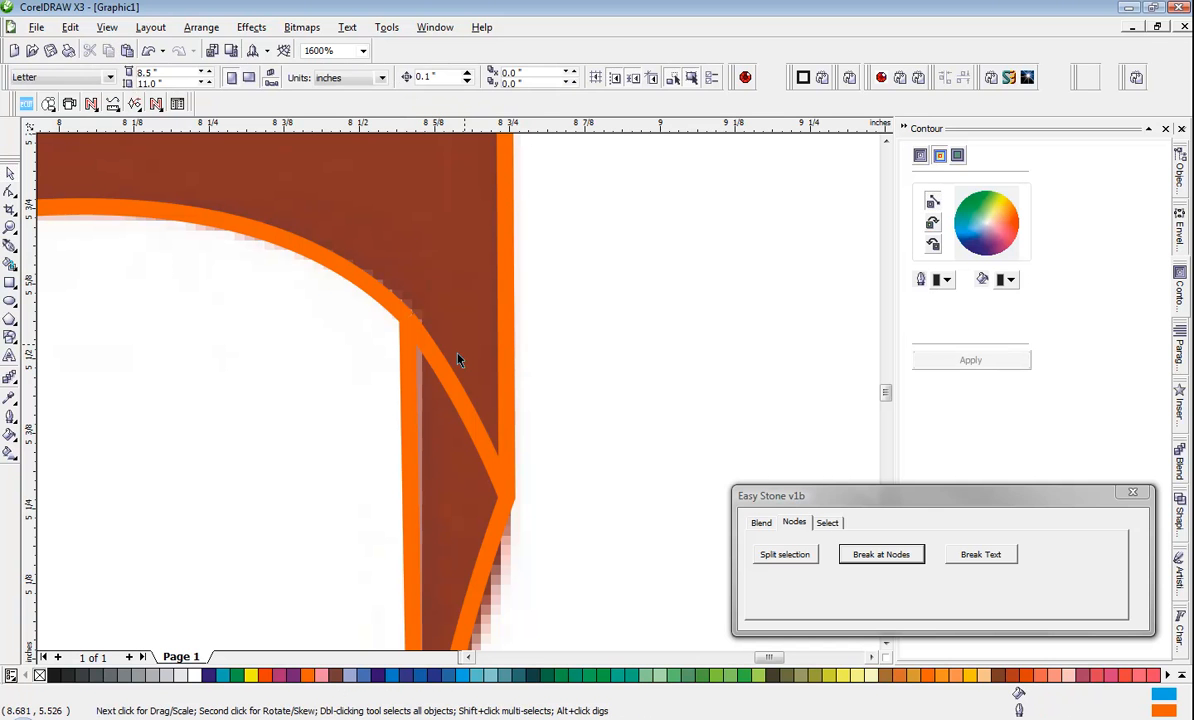
left_click(444, 376)
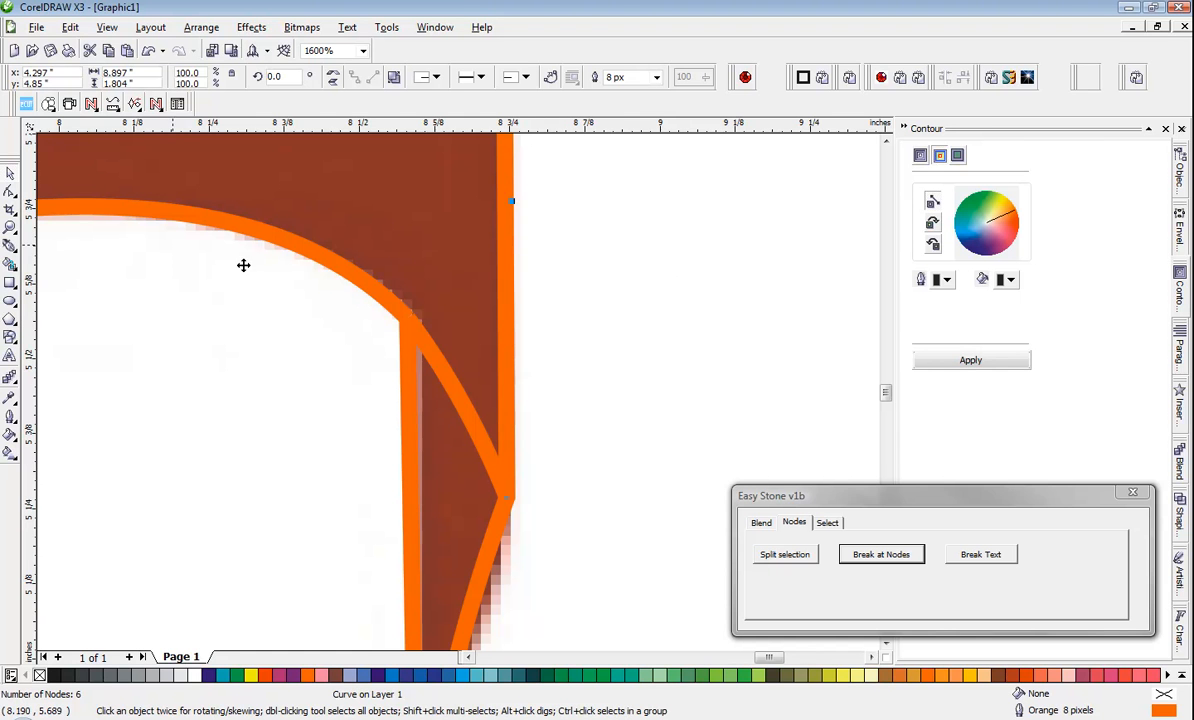
Join the two overlapping end nodes at the inner corner of the tail into a single node.
left_click(11, 192)
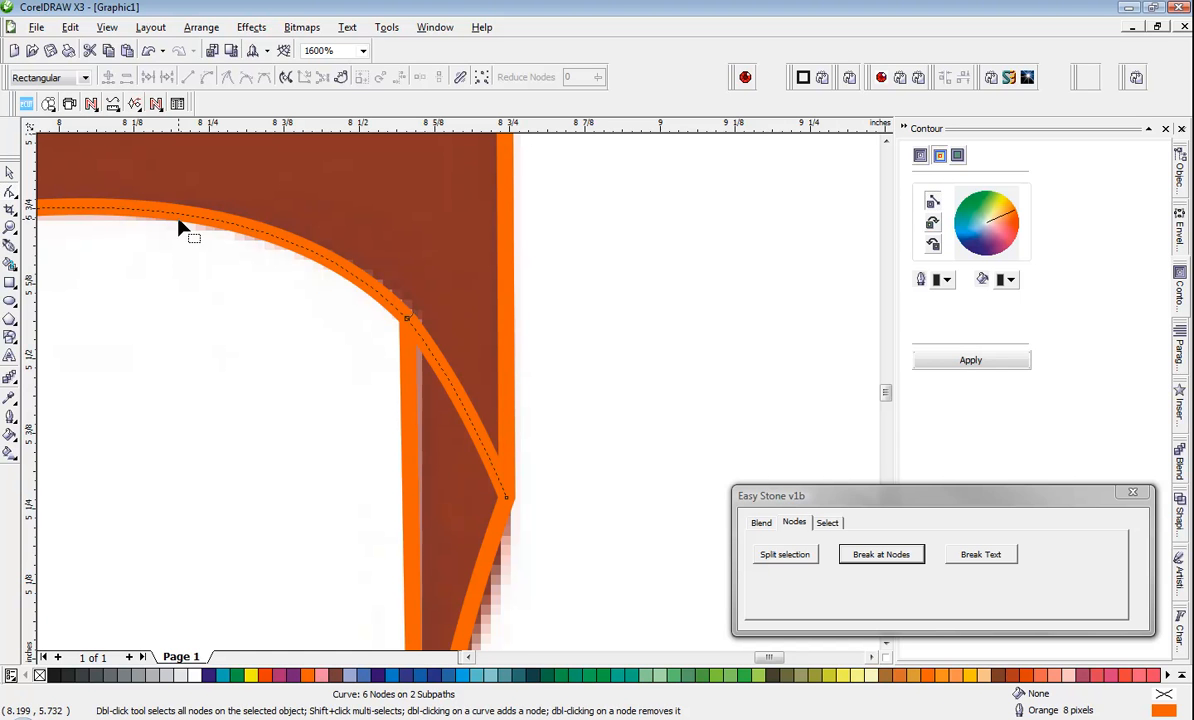
left_click_drag(477, 273, 465, 290)
left_click_drag(371, 367, 369, 369)
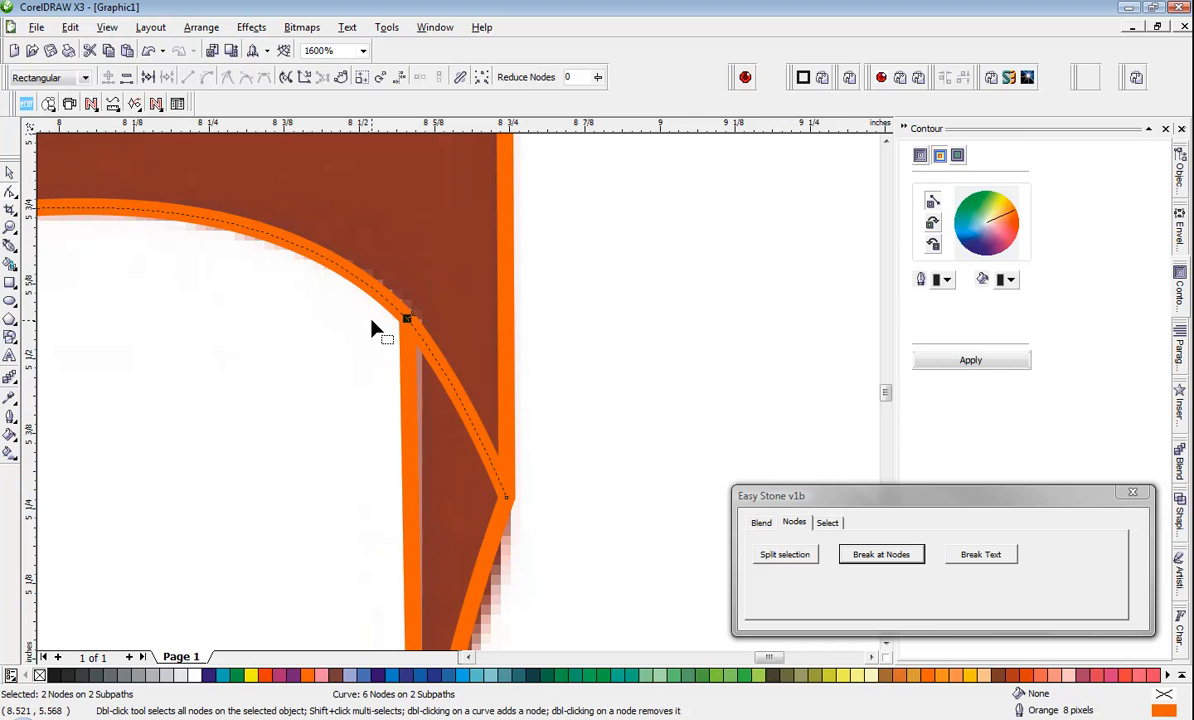
left_click(147, 79)
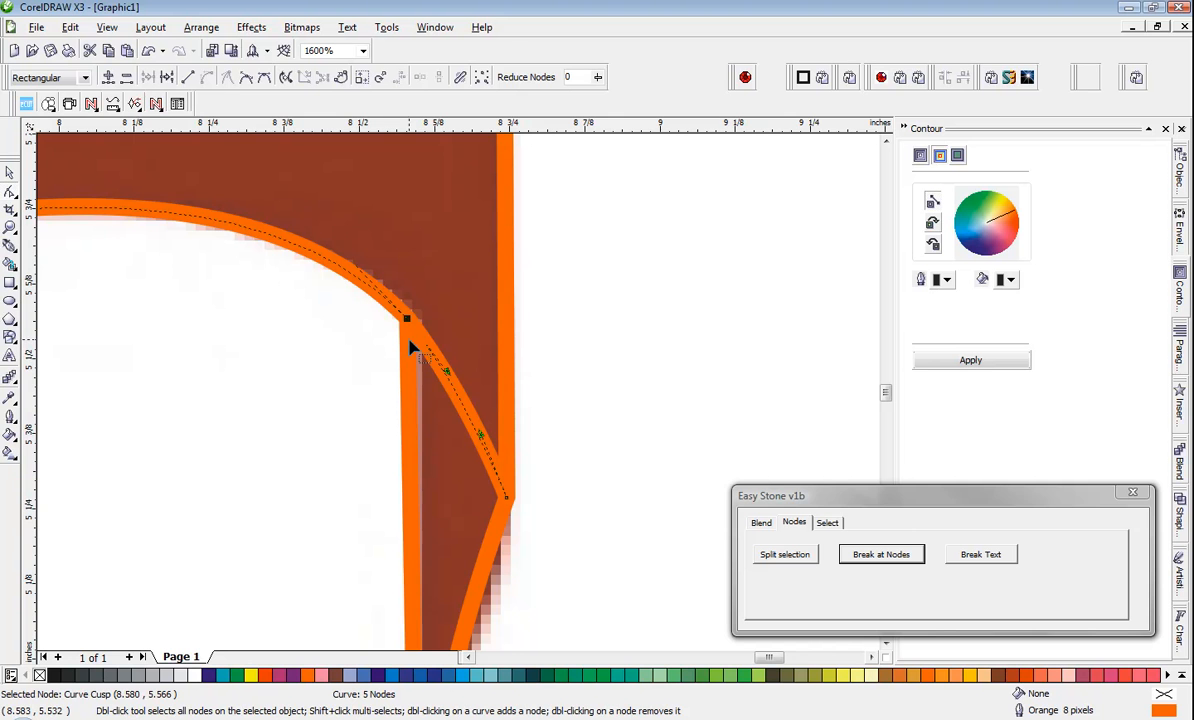
Draw a straight line at the ribbon's Delta end, connecting the inner fold corner to the upper node of the vertical outer edge.
scroll(460, 400, "down", 10)
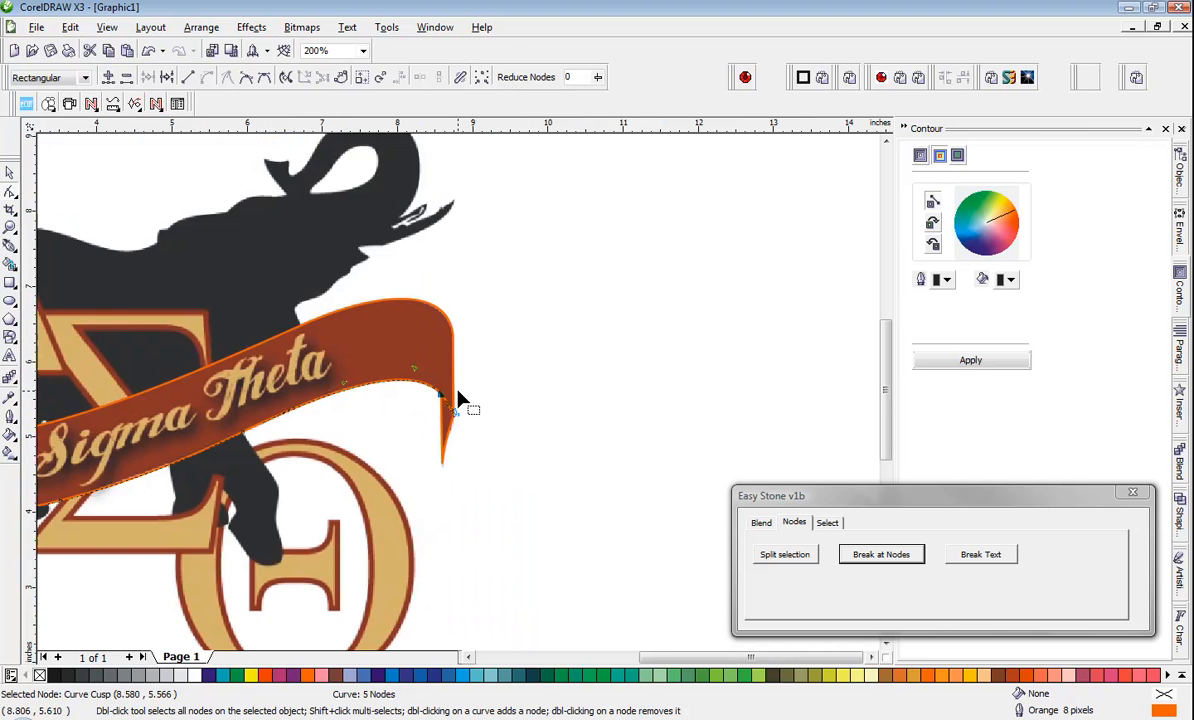
scroll(117, 374, "up", 5)
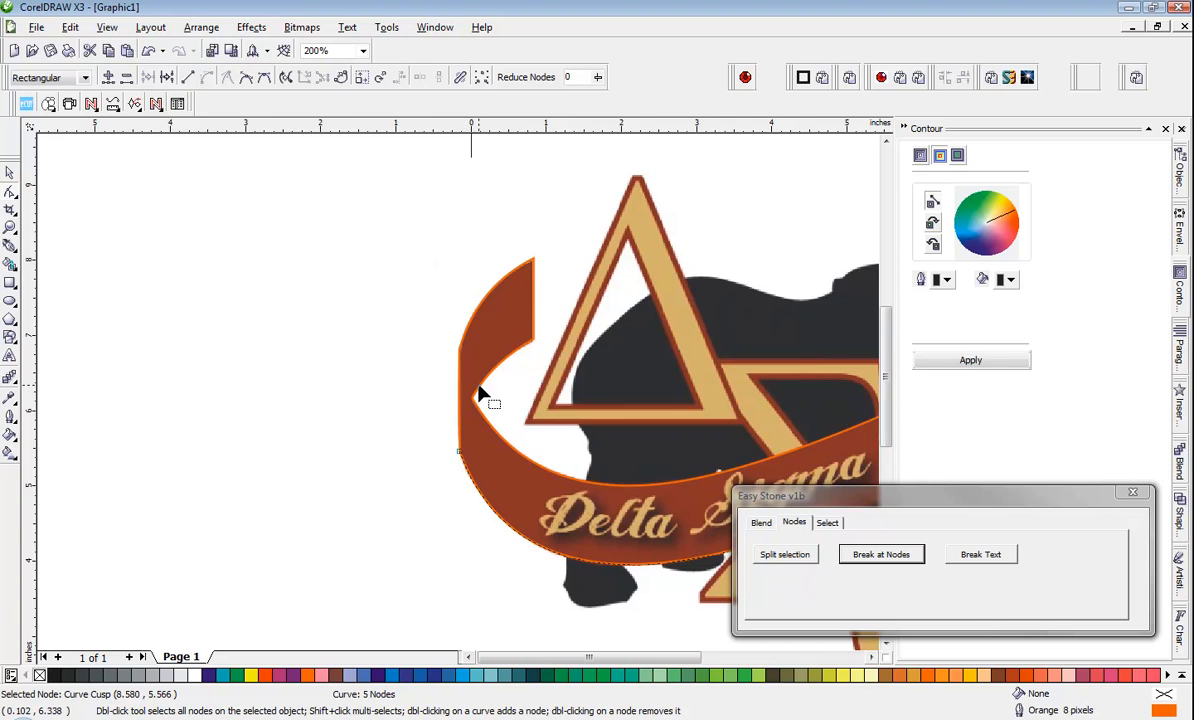
scroll(460, 400, "up", 3)
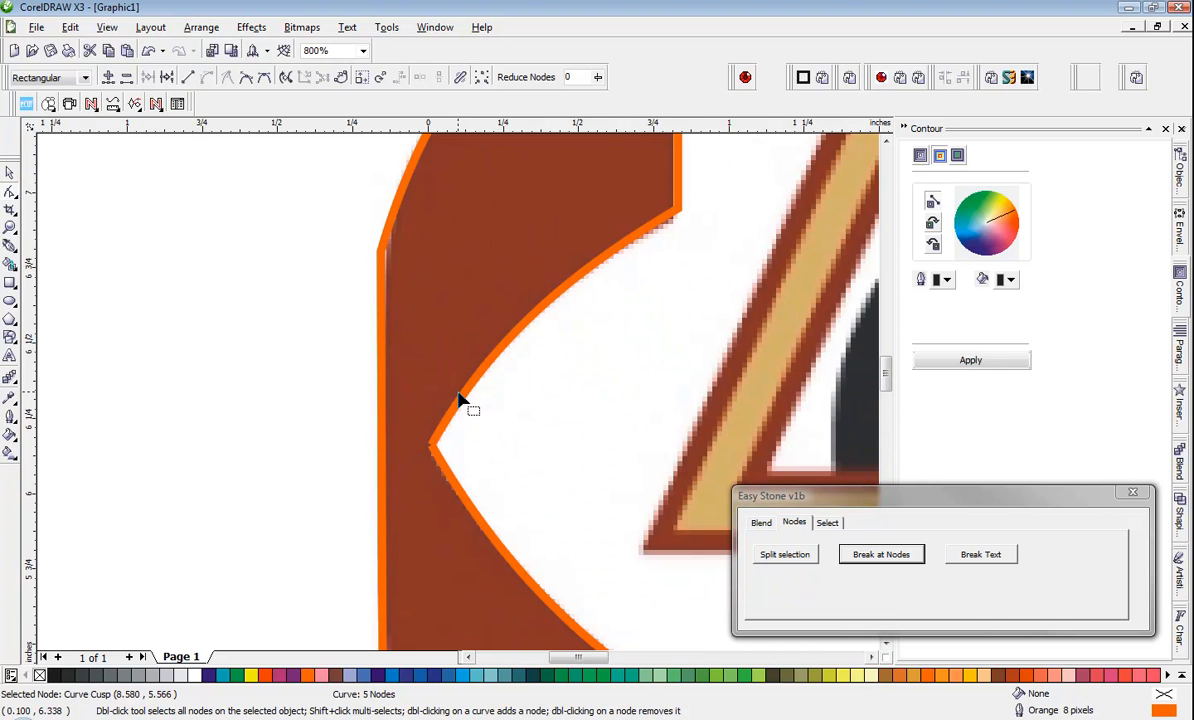
left_click(11, 246)
left_click(195, 320)
left_click(301, 425)
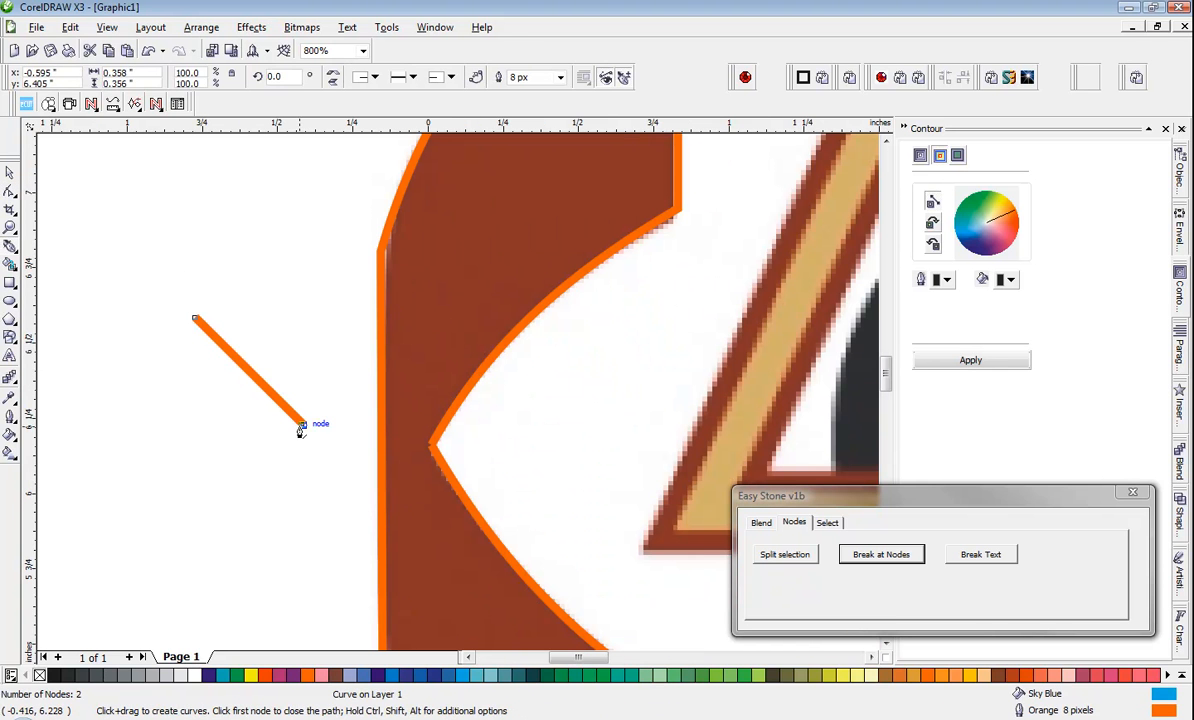
key("space")
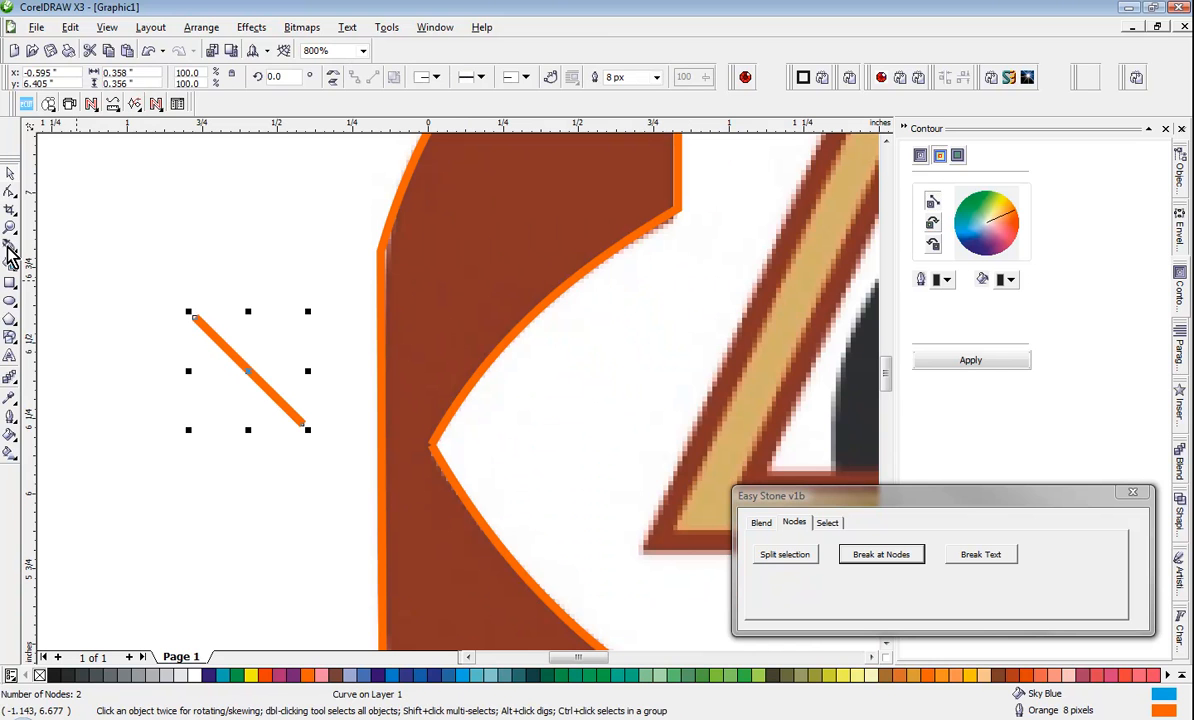
left_click(10, 189)
left_click_drag(304, 427, 431, 445)
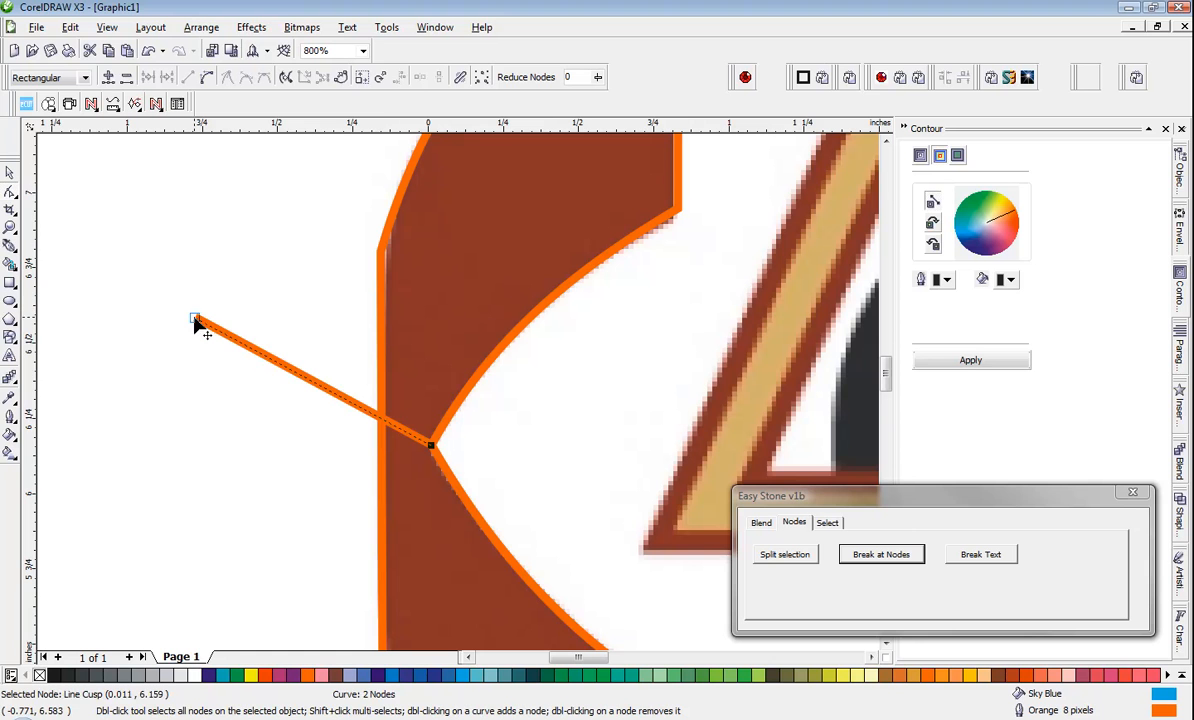
left_click_drag(195, 321, 381, 253)
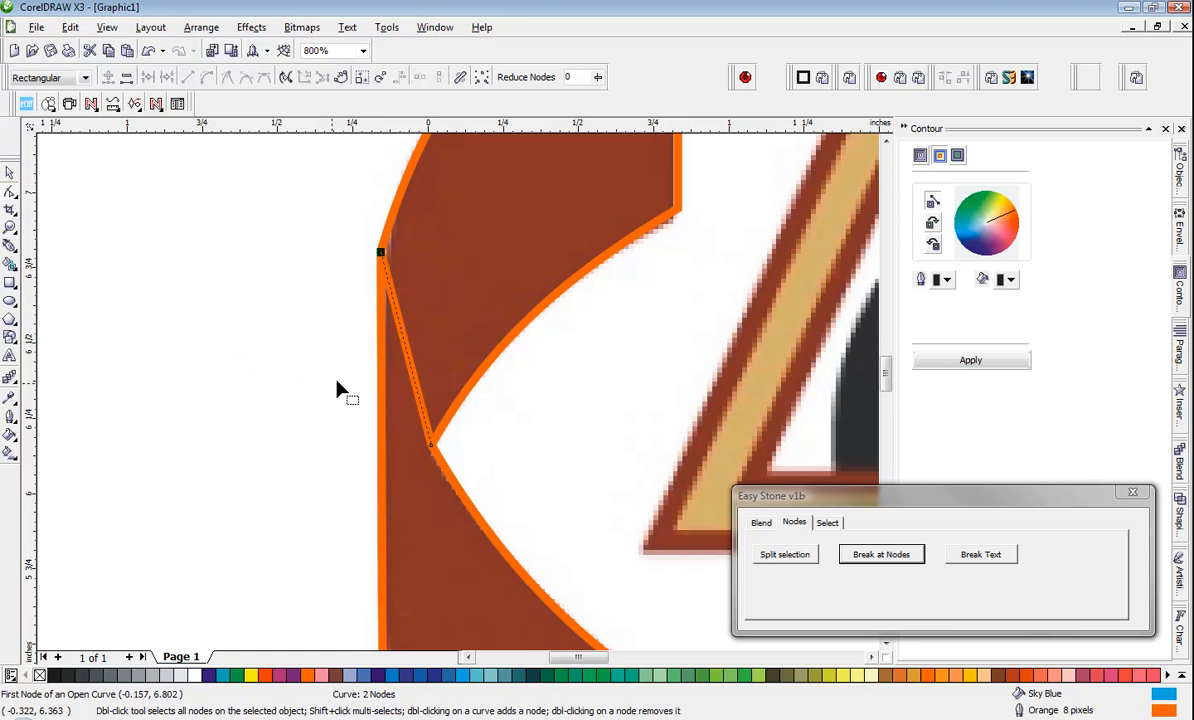
Convert the Delta-end connecting line to a curve and bow it slightly toward the vertical outer edge.
scroll(411, 366, "up", 1)
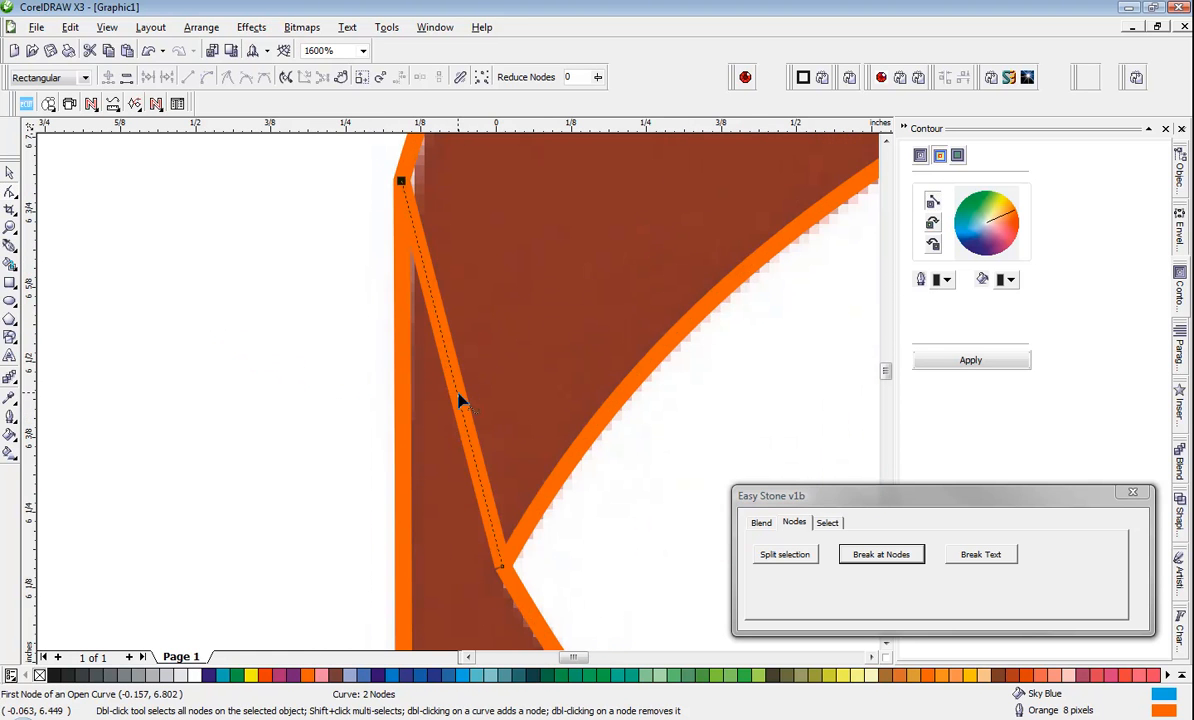
right_click(459, 399)
left_click(469, 426)
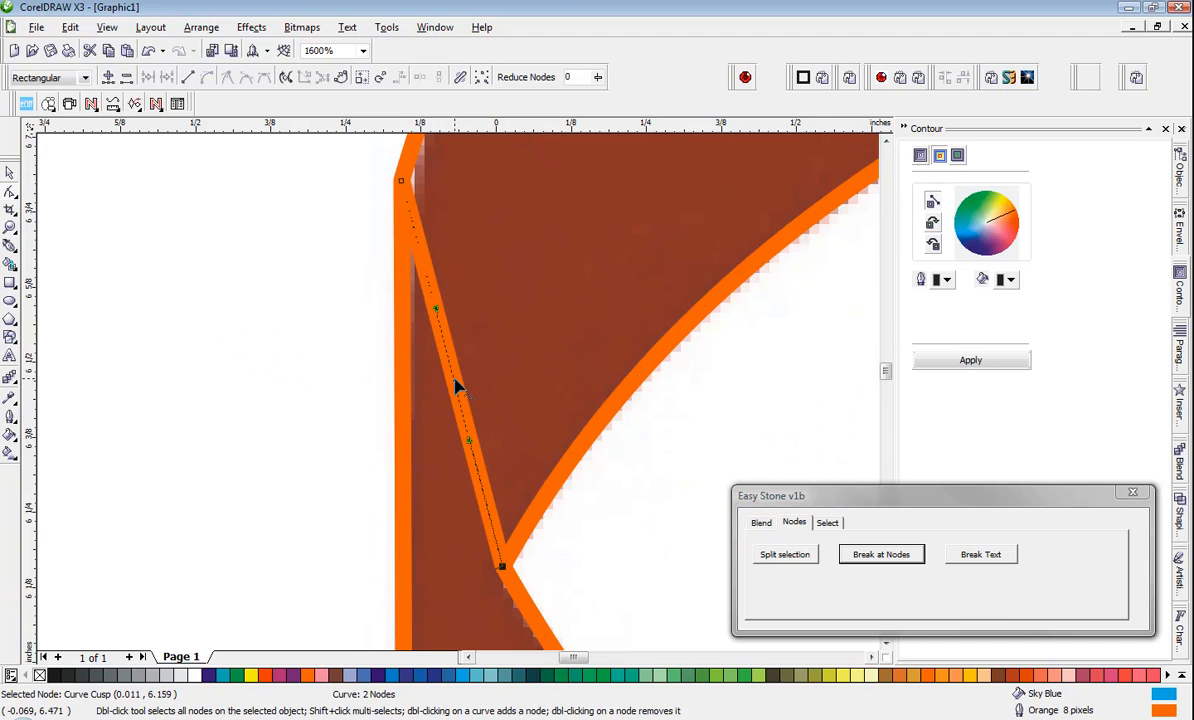
left_click_drag(456, 388, 447, 405)
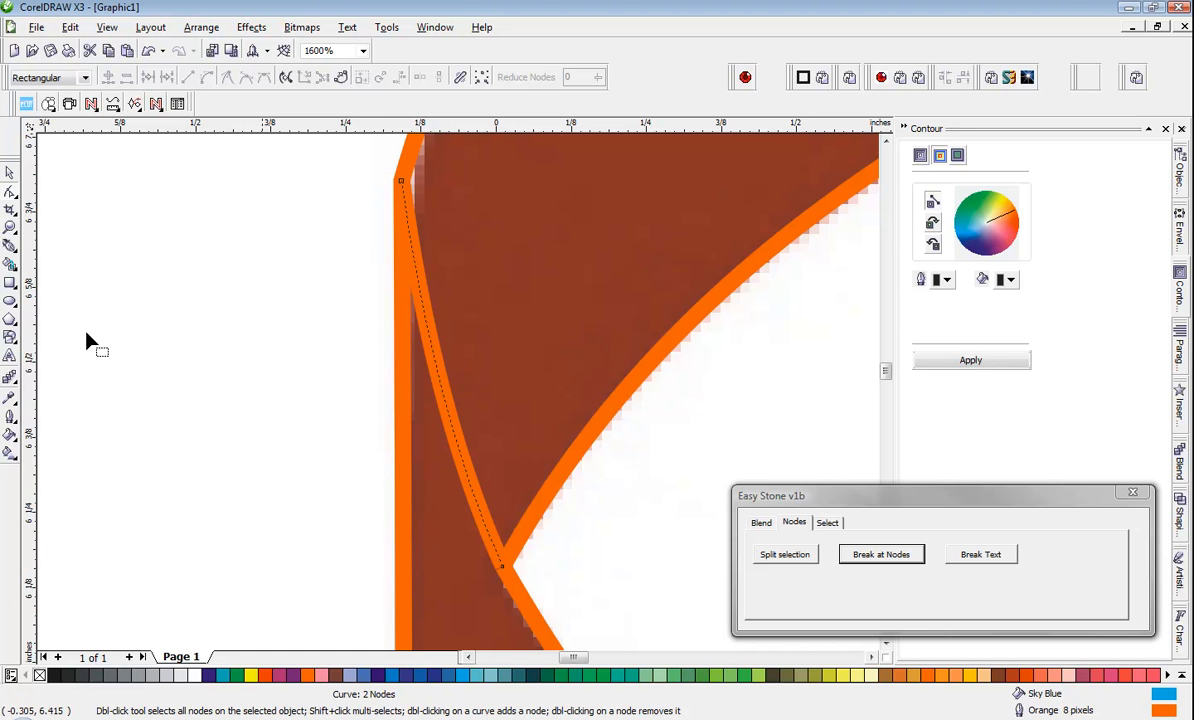
Combine the Delta-end connecting curve with the ribbon's upper edge curve and show the combined curve's nodes for editing.
left_click(10, 172)
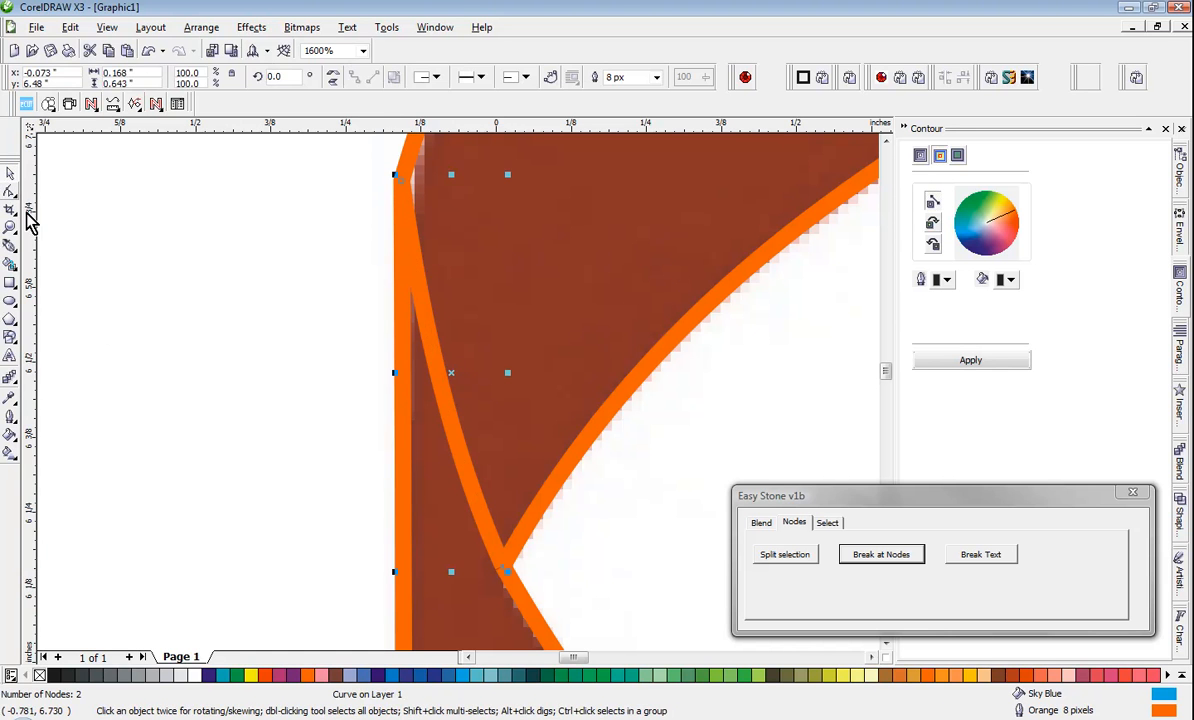
left_click(540, 627, "shift")
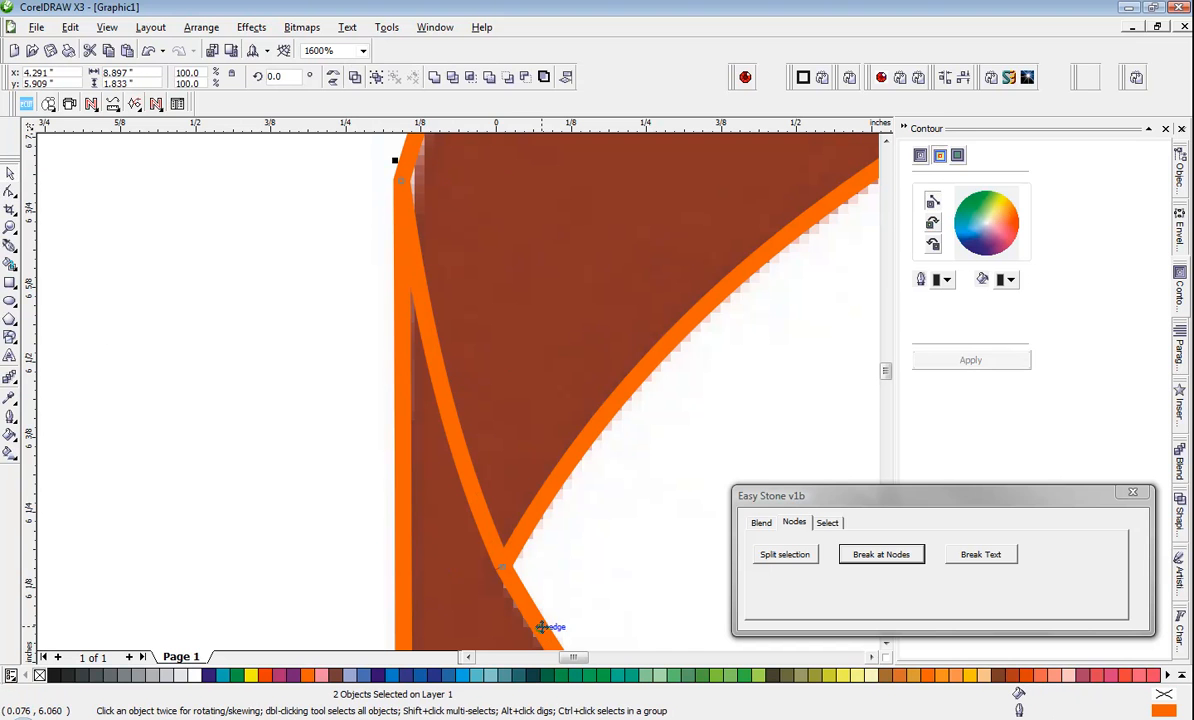
left_click(355, 78)
left_click(11, 192)
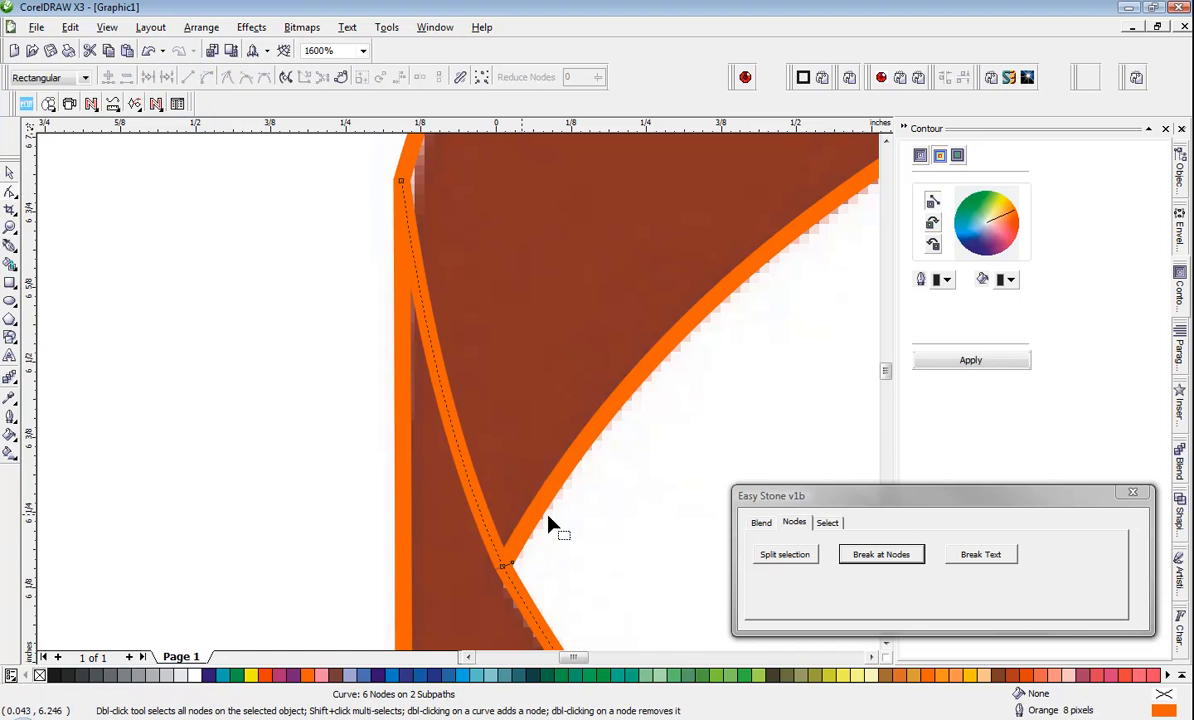
Join the two overlapping nodes at the Delta-end inner fold corner into a single node and deselect the curve.
left_click_drag(485, 568, 470, 590)
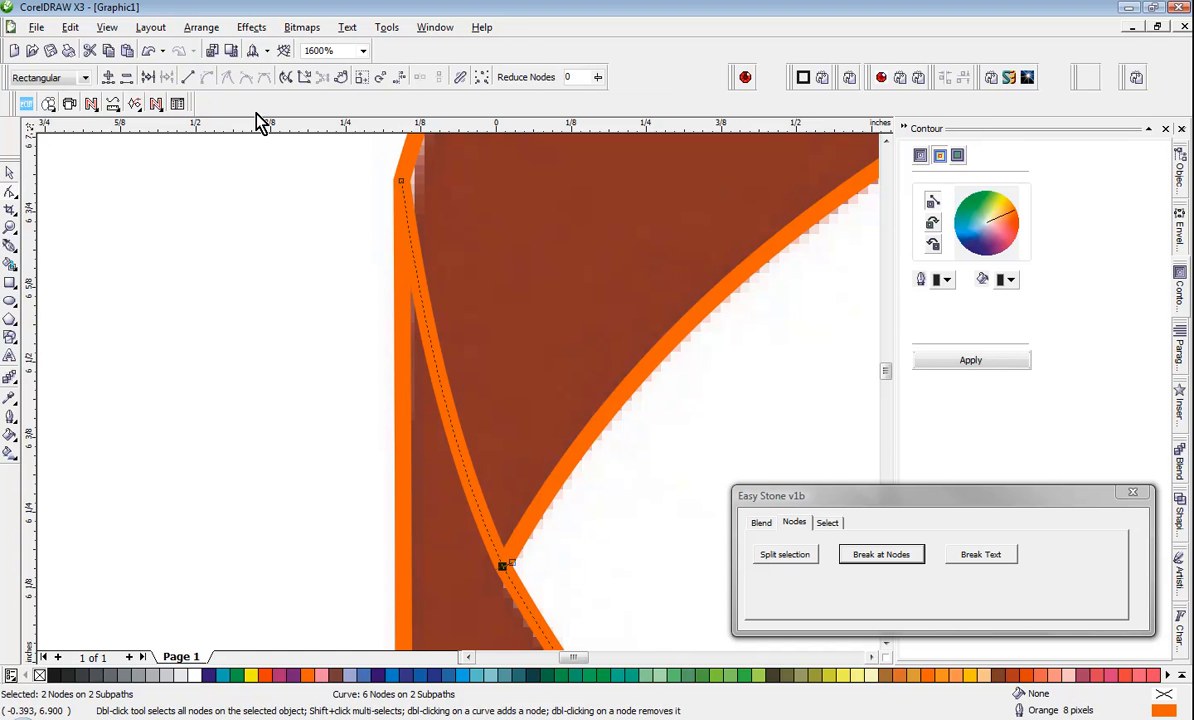
left_click(148, 77)
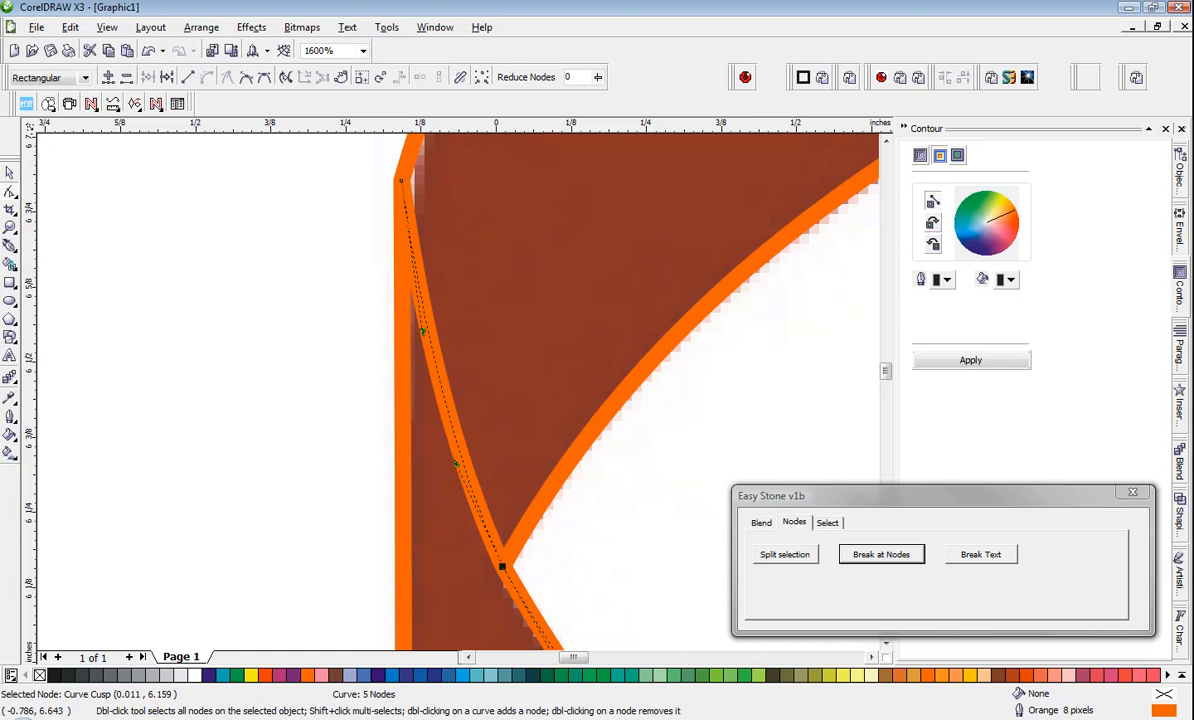
left_click(10, 175)
left_click(238, 331)
Examine the traced ribbon outline at the Delta-end fold and the Theta-end tail against the logo.
scroll(219, 328, "down", 2)
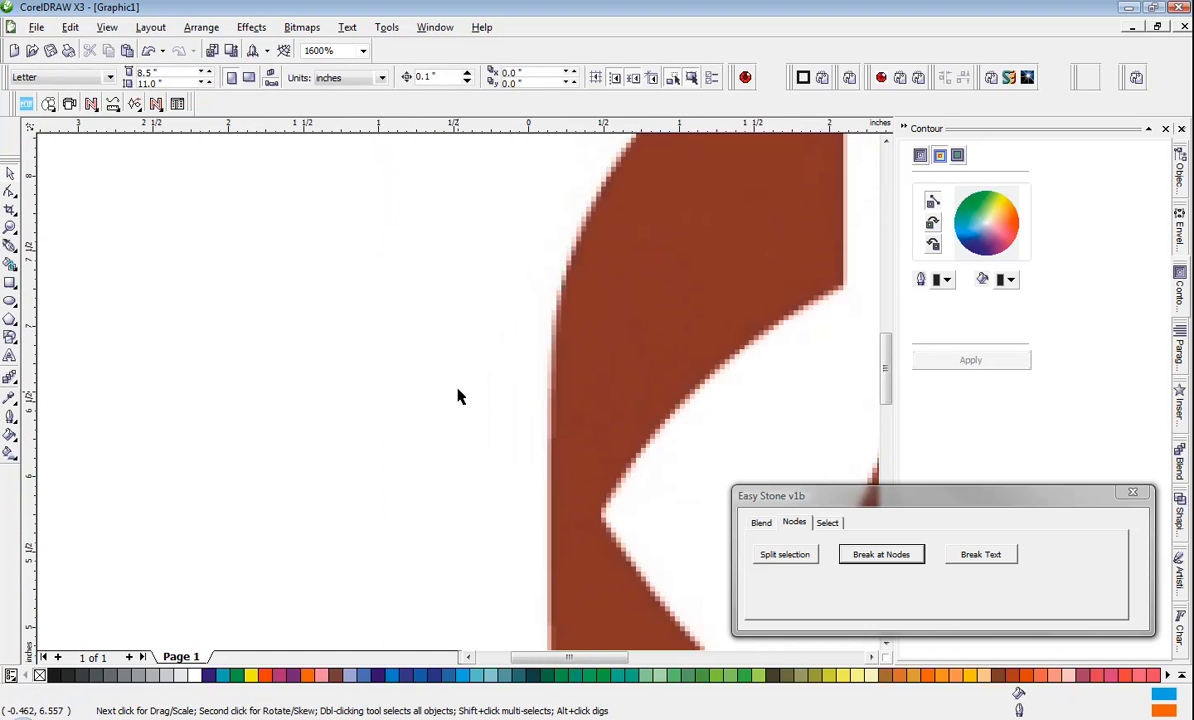
scroll(458, 397, "down", 3)
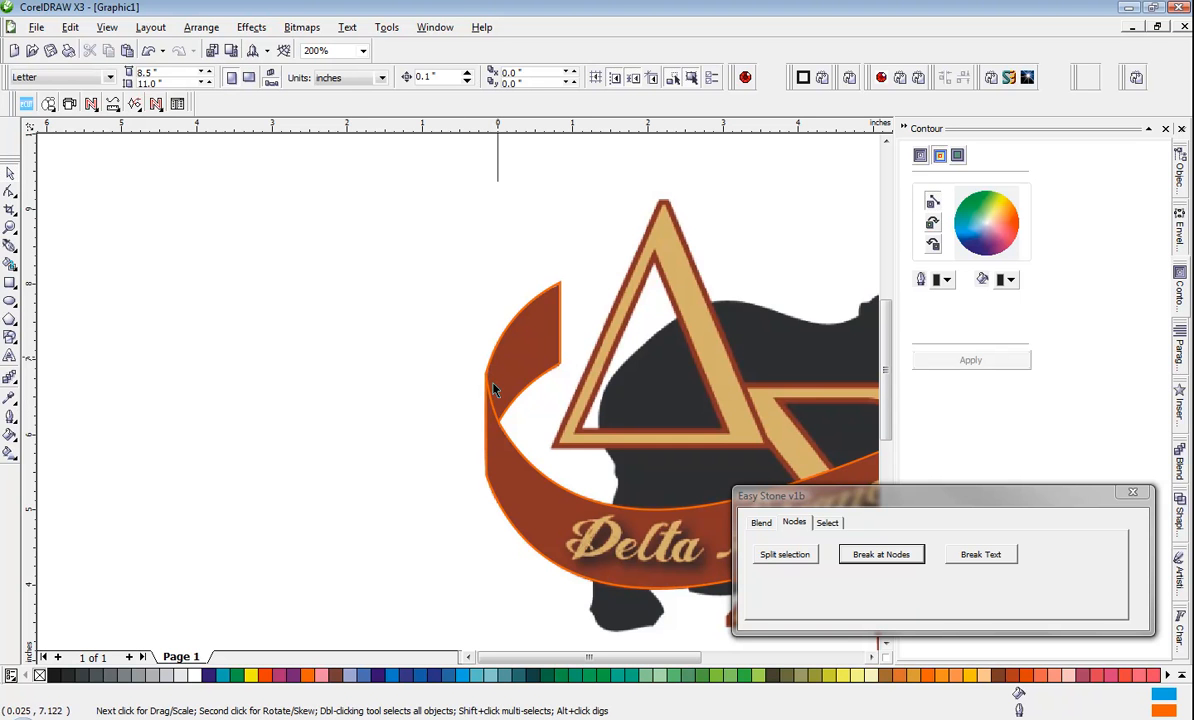
scroll(458, 398, "down", 2)
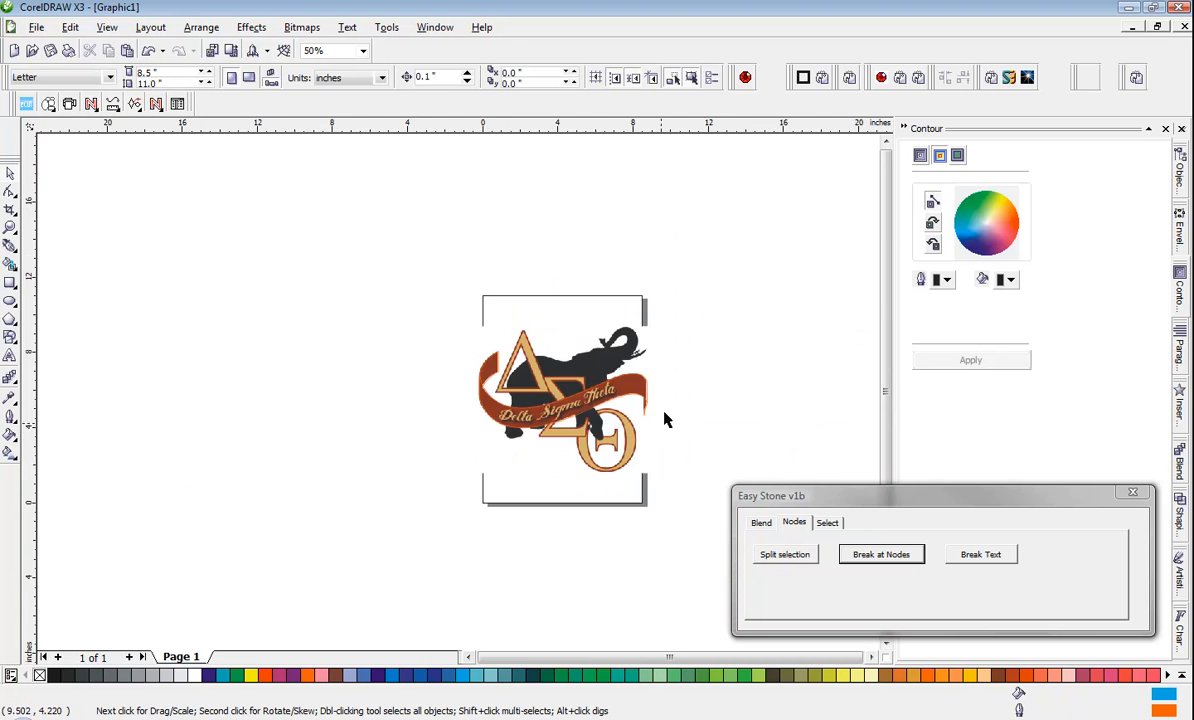
scroll(421, 408, "up", 1)
scroll(427, 366, "up", 1)
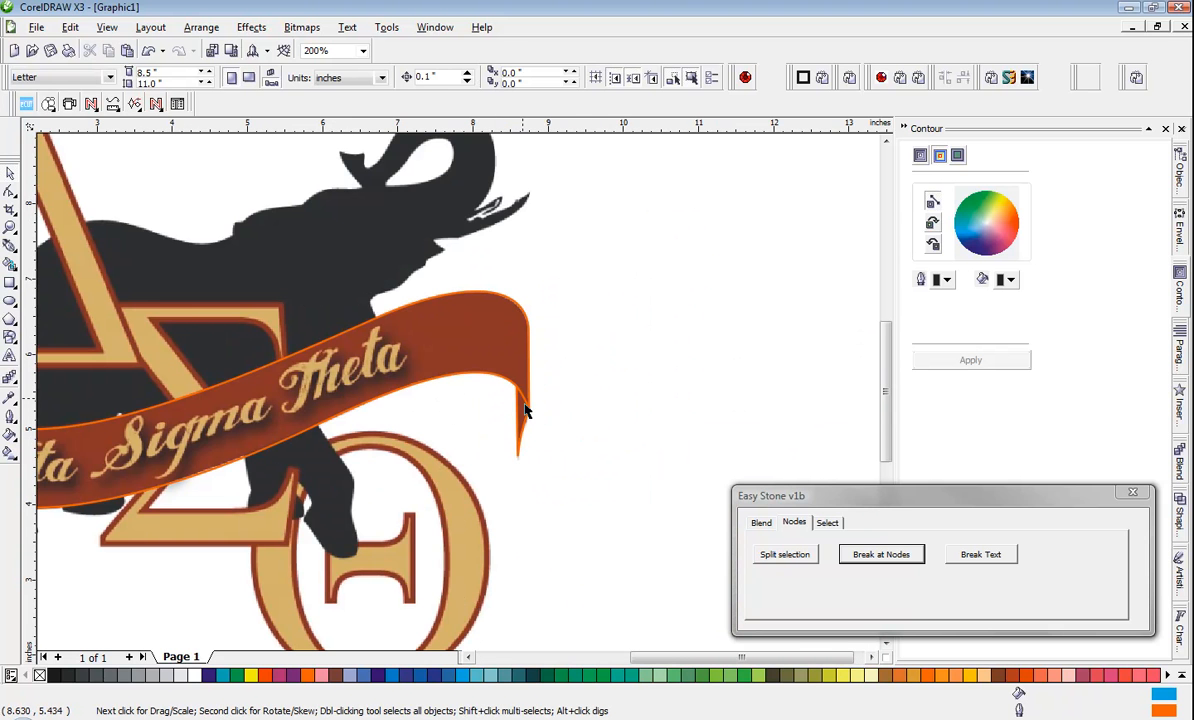
scroll(458, 399, "down", 1)
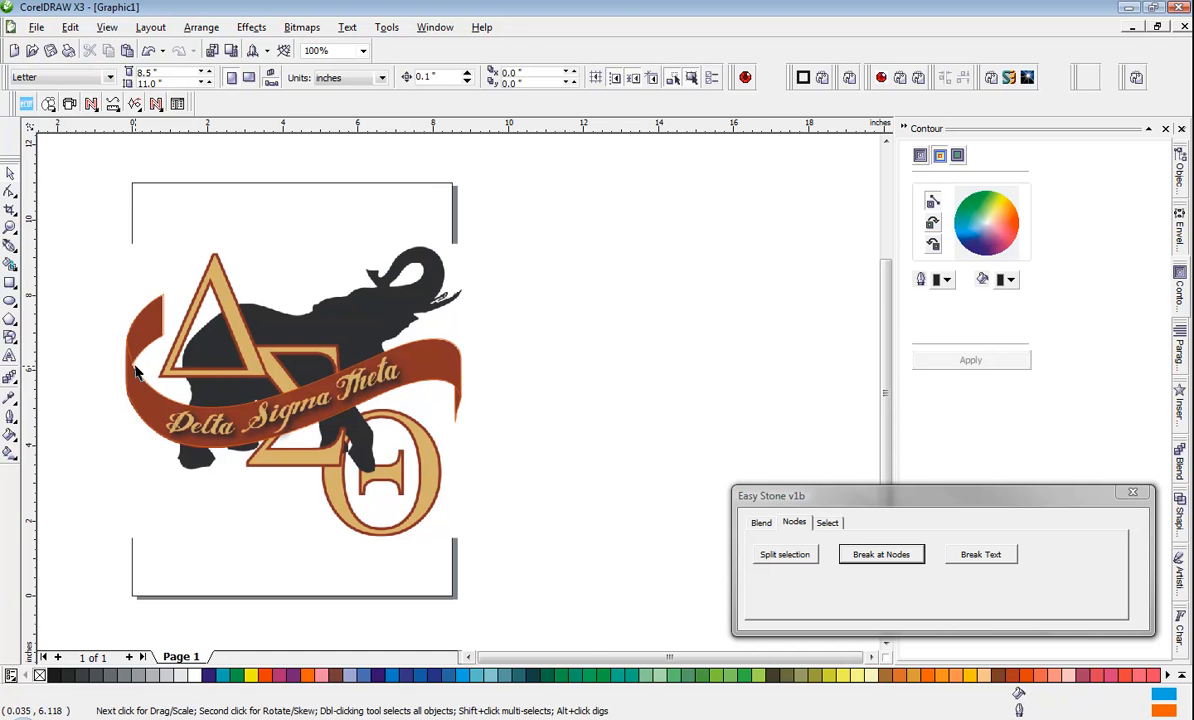
scroll(137, 372, "up", 1)
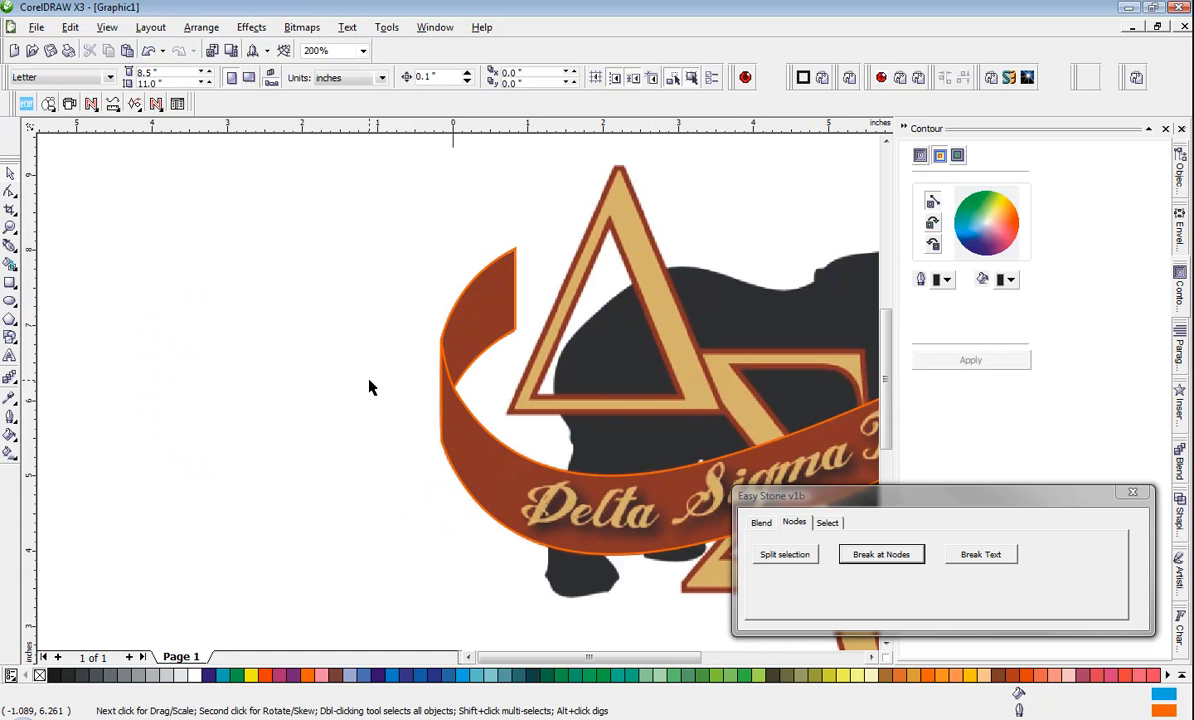
scroll(458, 398, "down", 1)
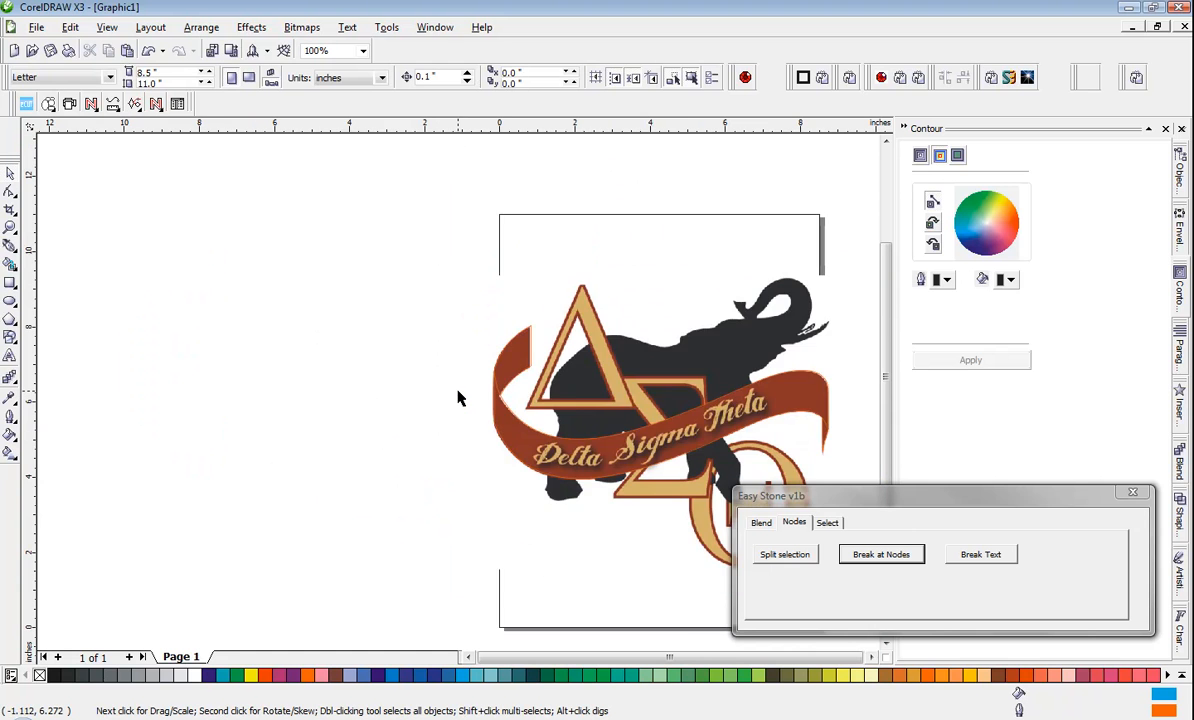
scroll(458, 398, "down", 1)
scroll(440, 400, "up", 1)
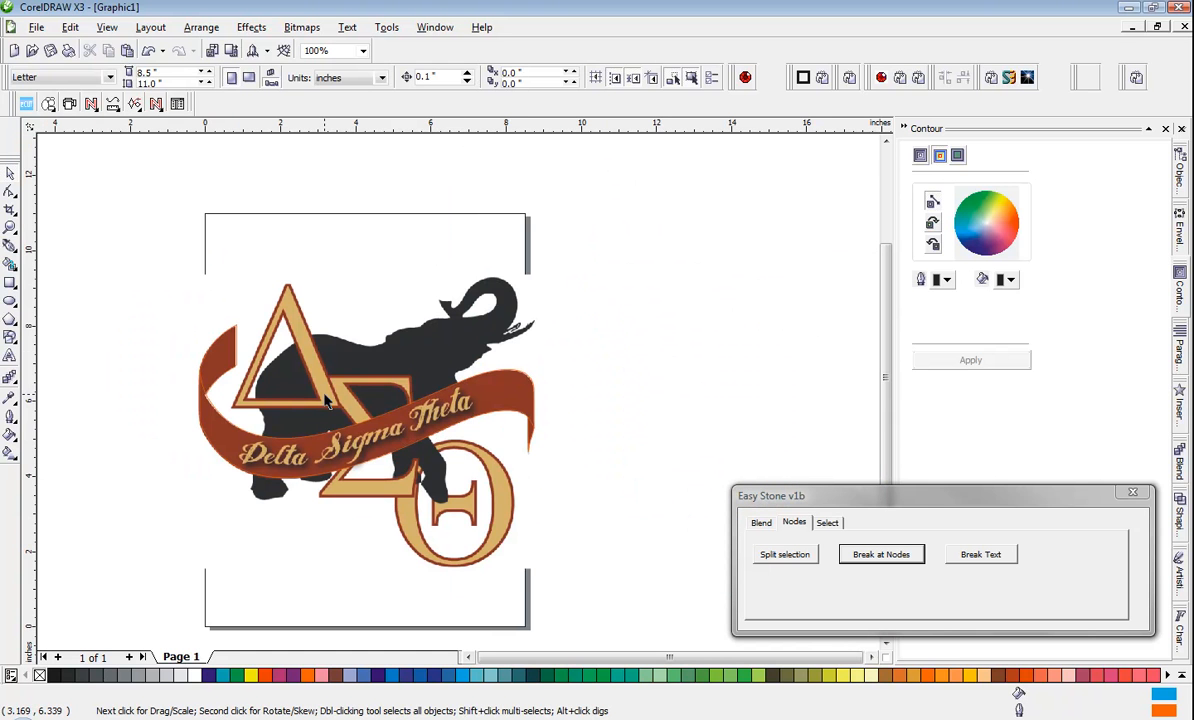
left_click_drag(96, 308, 586, 487)
scroll(312, 400, "down", 1)
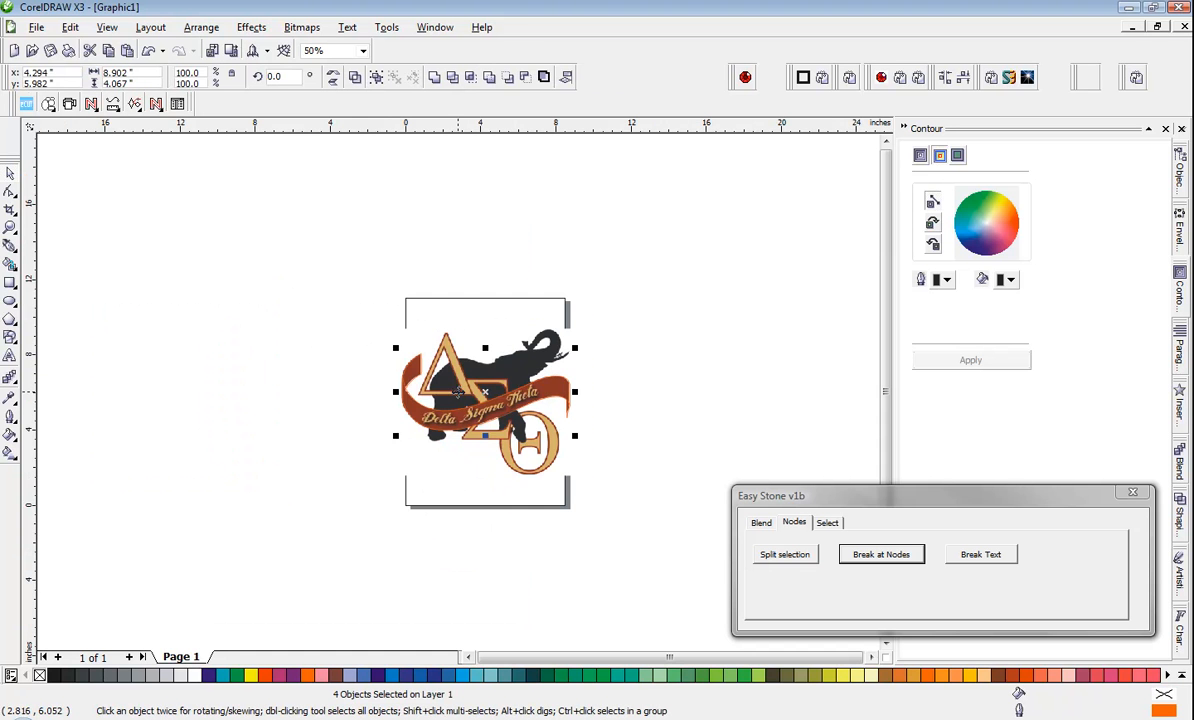
left_click_drag(496, 385, 394, 503)
key("ctrl+z")
left_click(354, 443)
Place a copy of the four traced ribbon curves in the empty area beside the page.
left_click_drag(312, 338, 608, 448)
left_click_drag(486, 392, 724, 340)
right_click(726, 331)
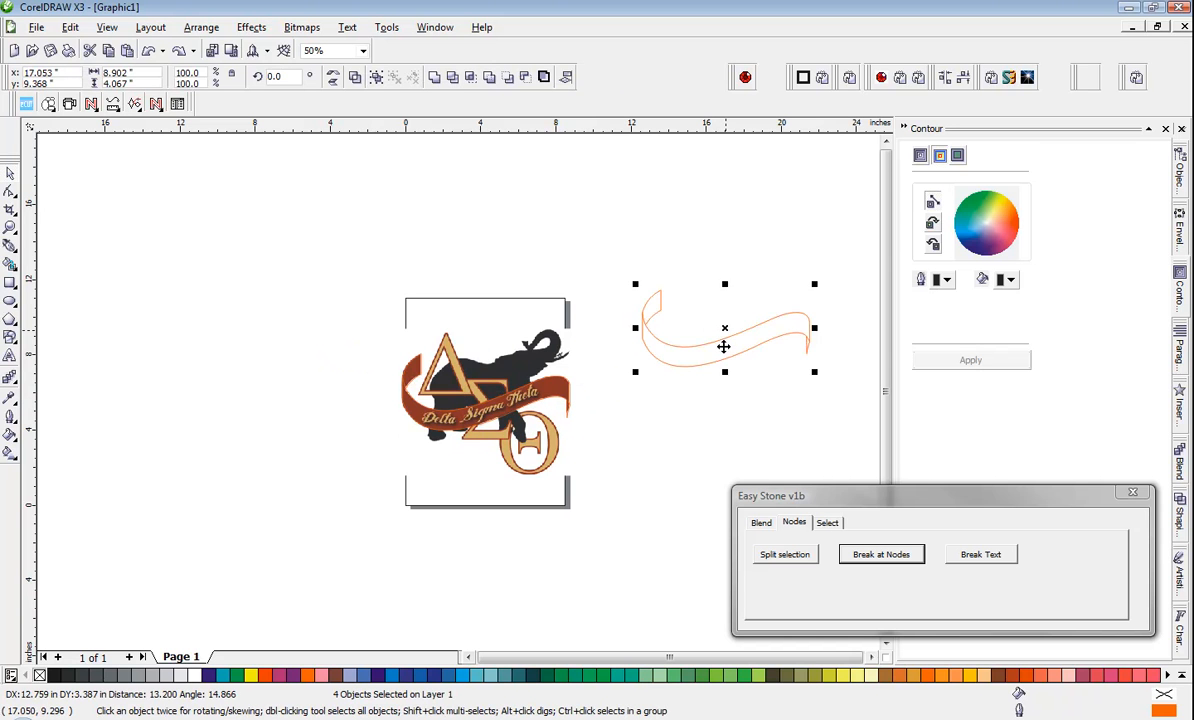
left_click(697, 443)
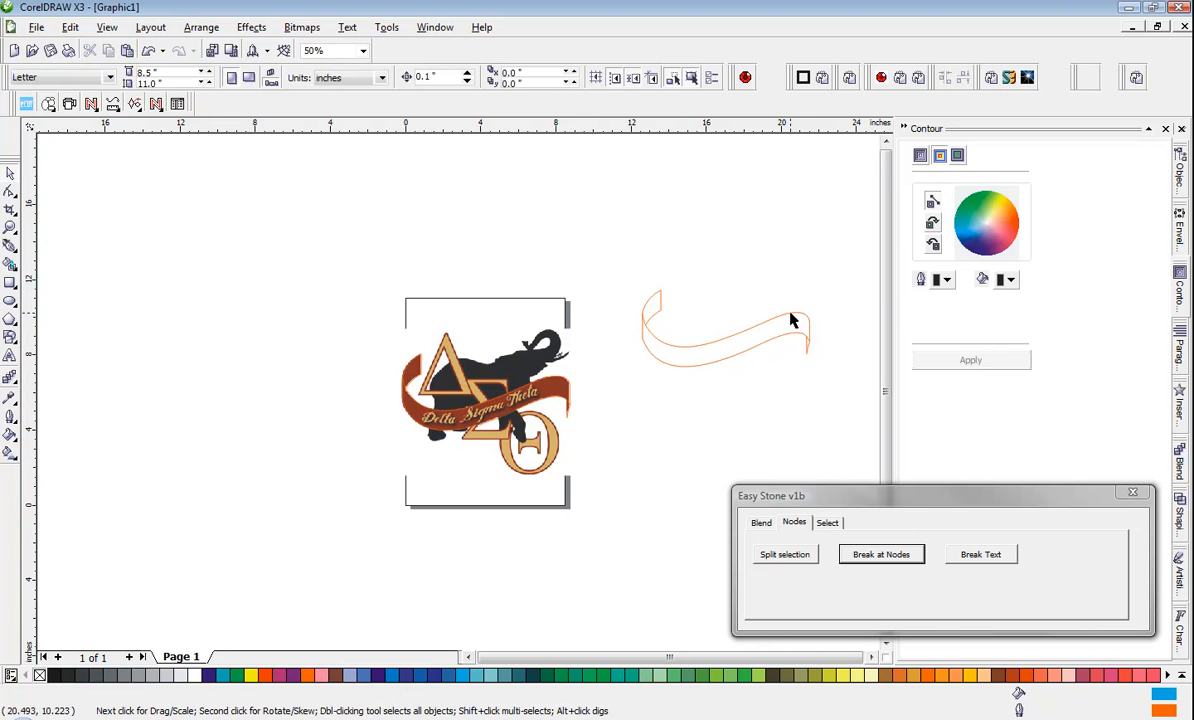
Move the four ribbon curves beside the page about 2 inches farther away from the logo.
scroll(360, 418, "up", 1)
scroll(458, 398, "down", 2)
scroll(458, 398, "up", 2)
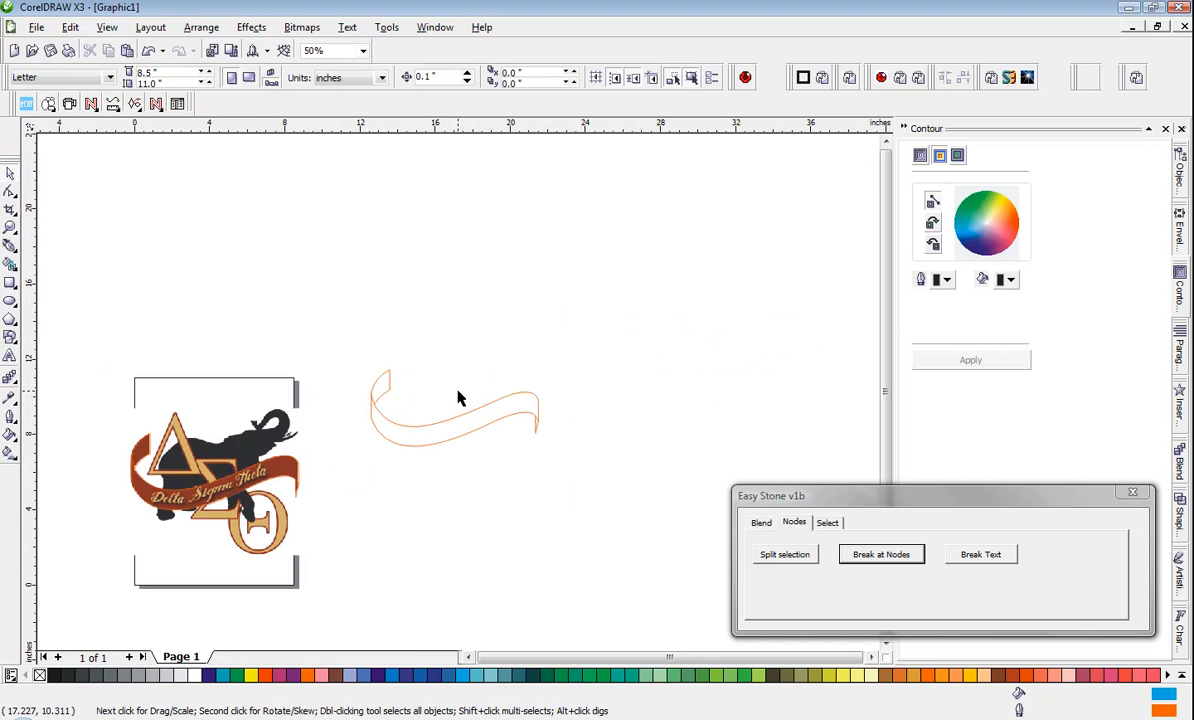
left_click_drag(240, 328, 680, 537)
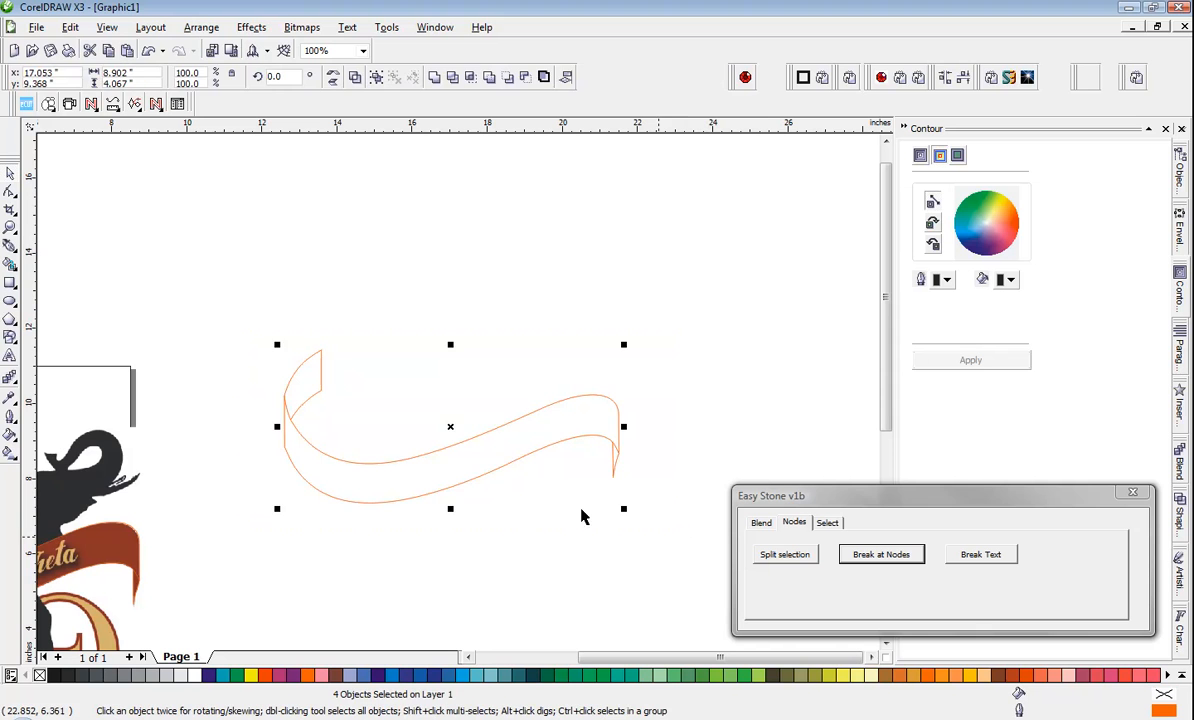
left_click_drag(453, 426, 528, 401)
left_click(525, 511)
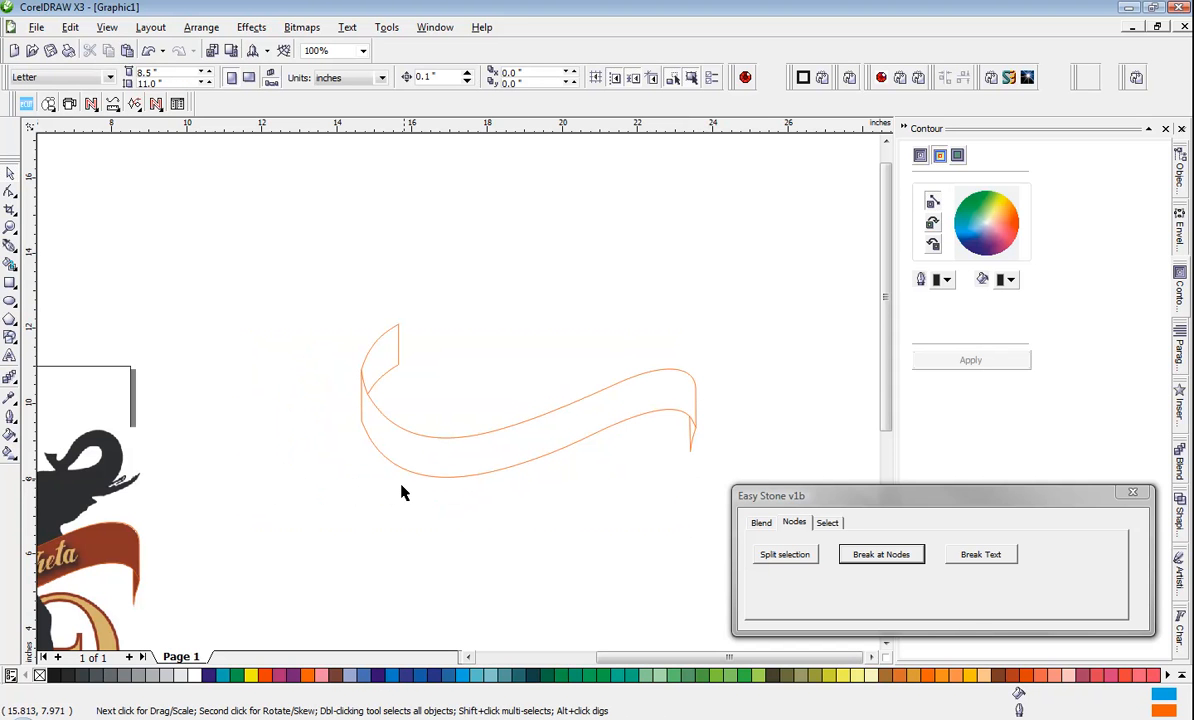
With nothing selected, set the default for new graphic objects to a blue fill and no outline.
left_click(490, 405)
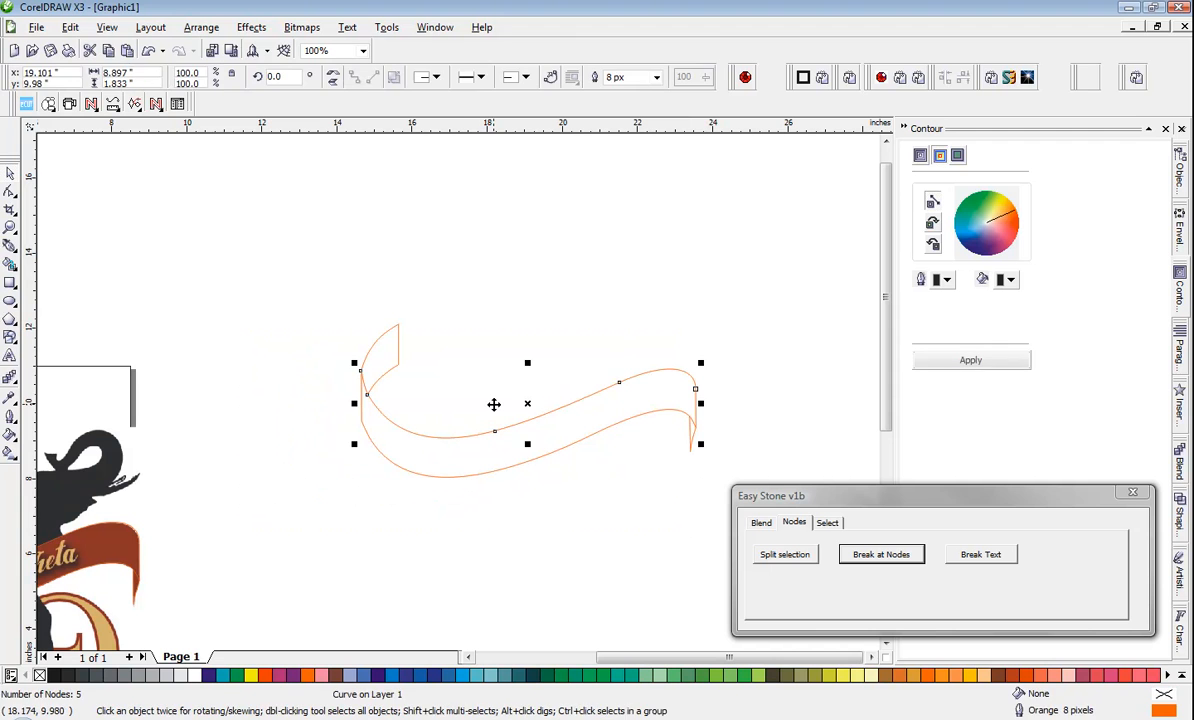
left_click(488, 476)
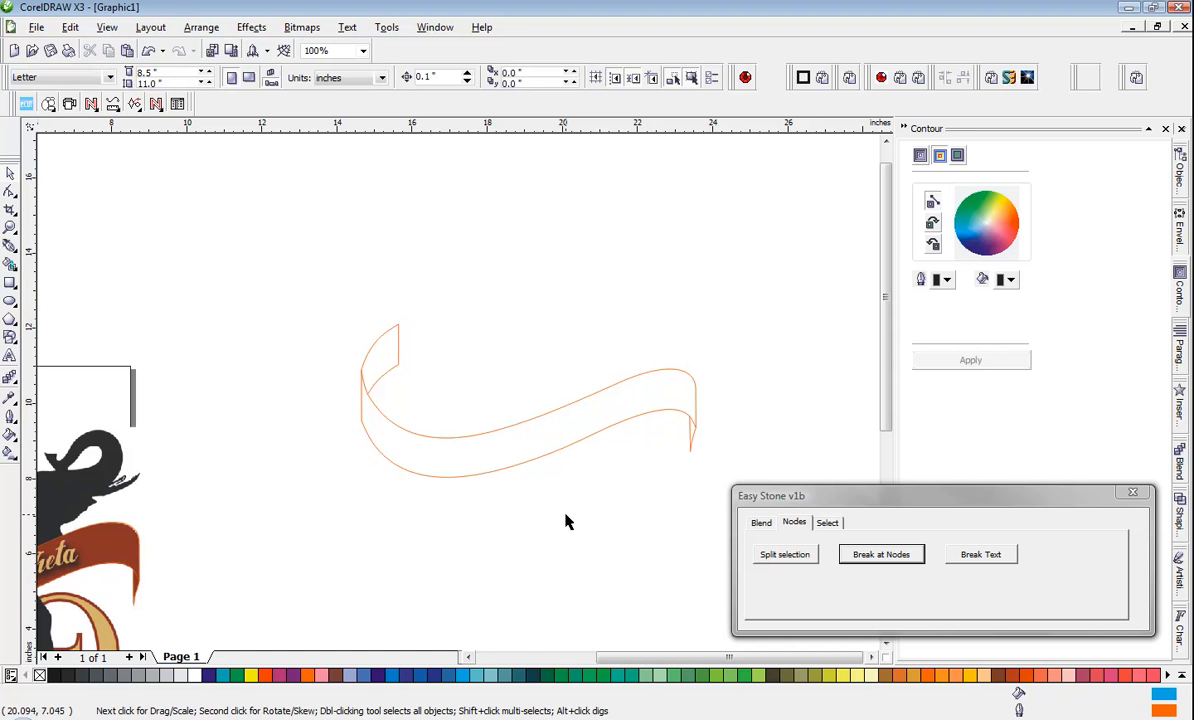
left_click(462, 676)
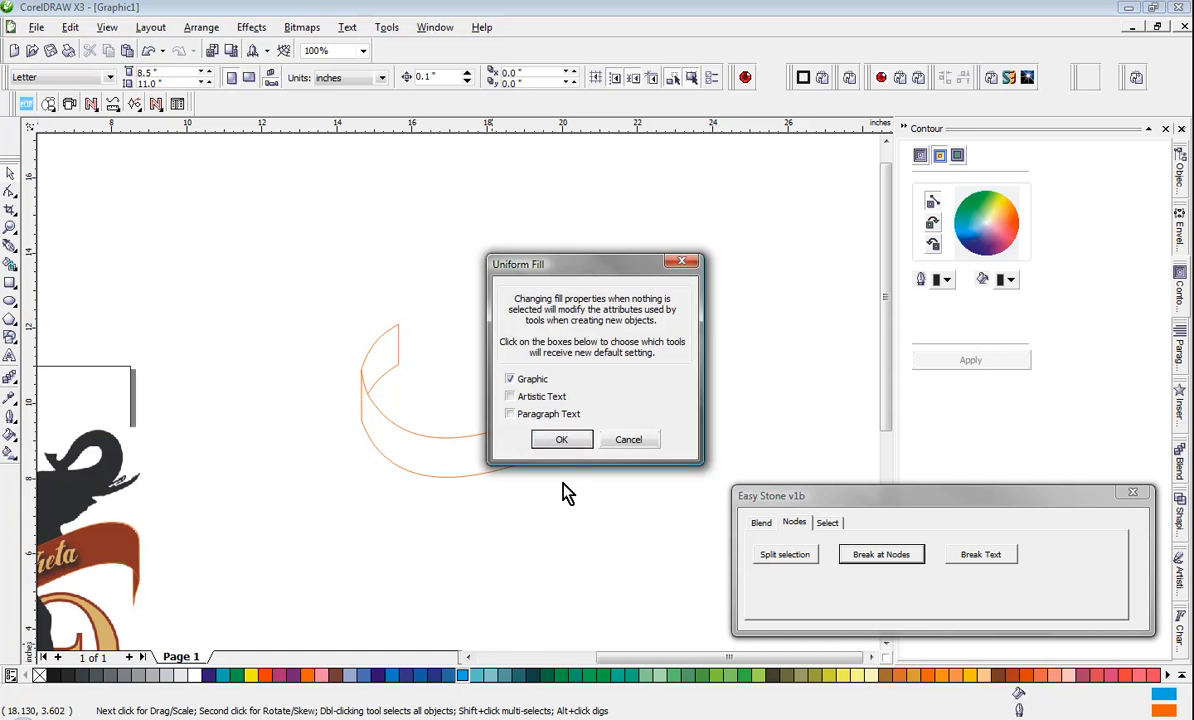
left_click(561, 439)
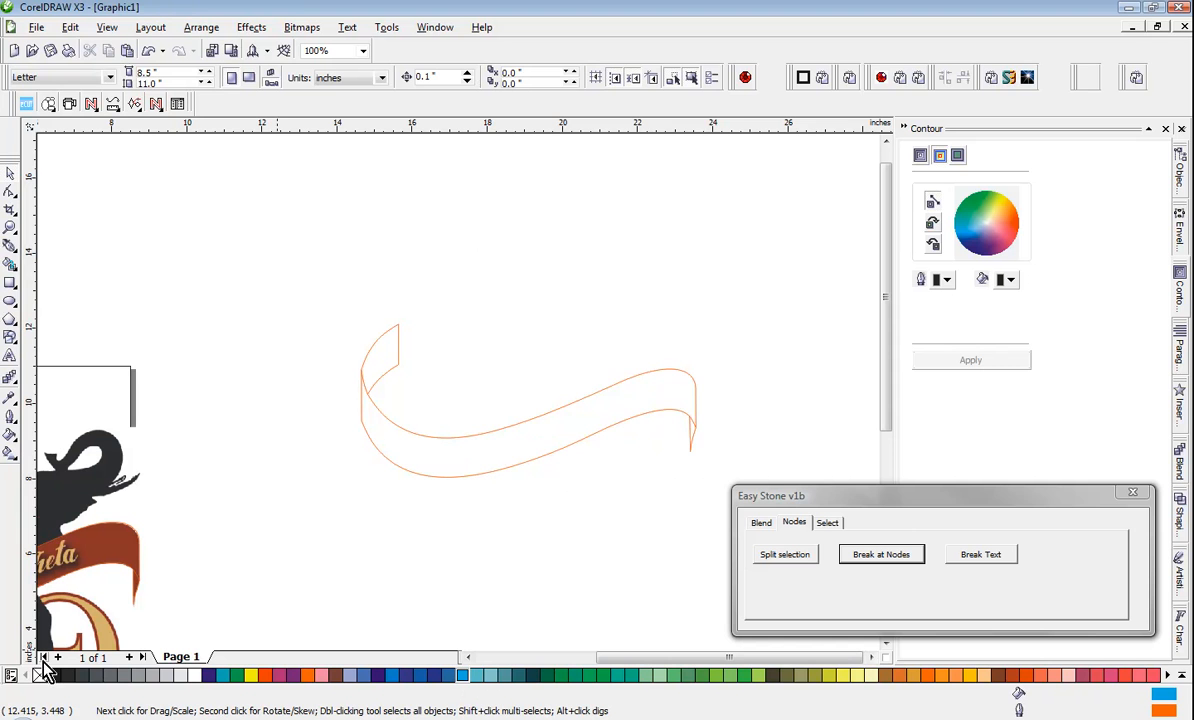
right_click(40, 675)
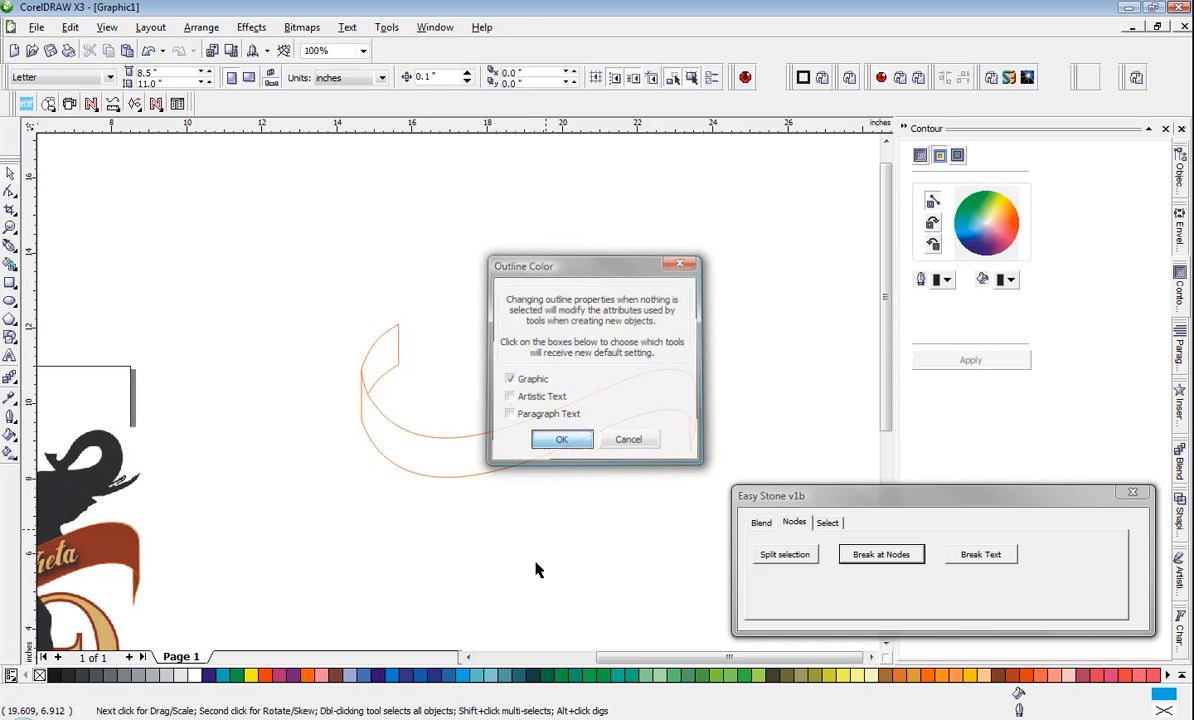
key("Return")
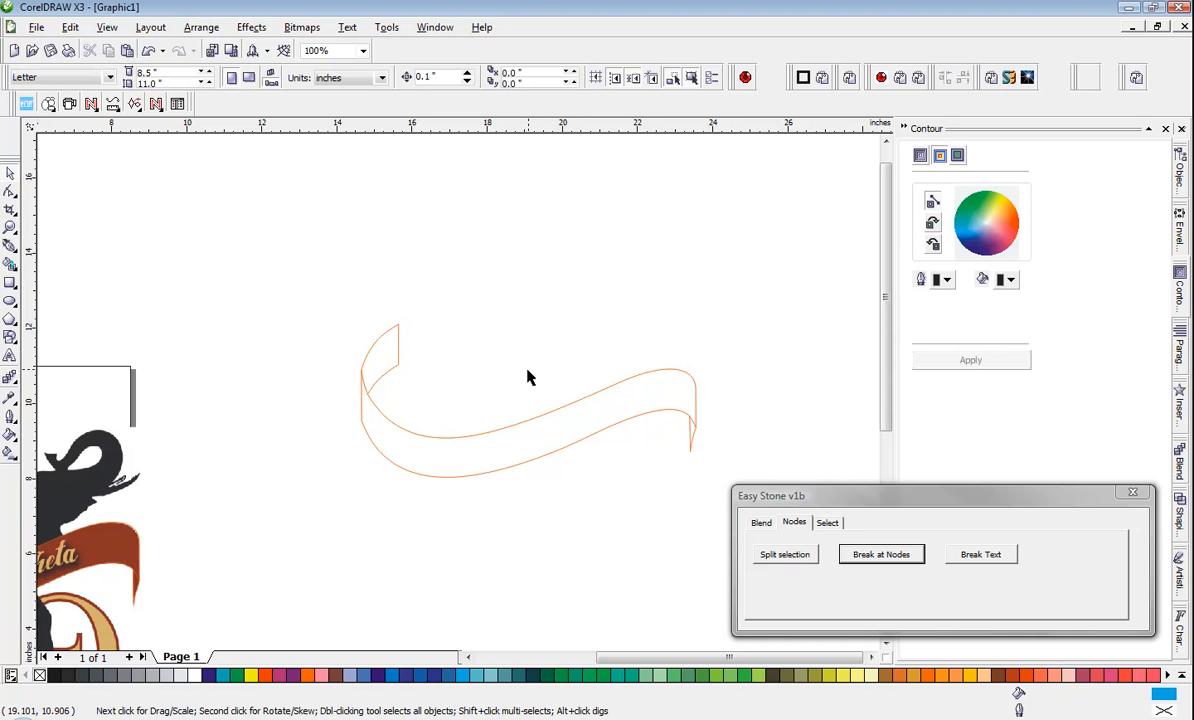
Try moving the ribbon's upper edge curve away from the rest of the outline, and undo the move.
scroll(581, 413, "up", 1)
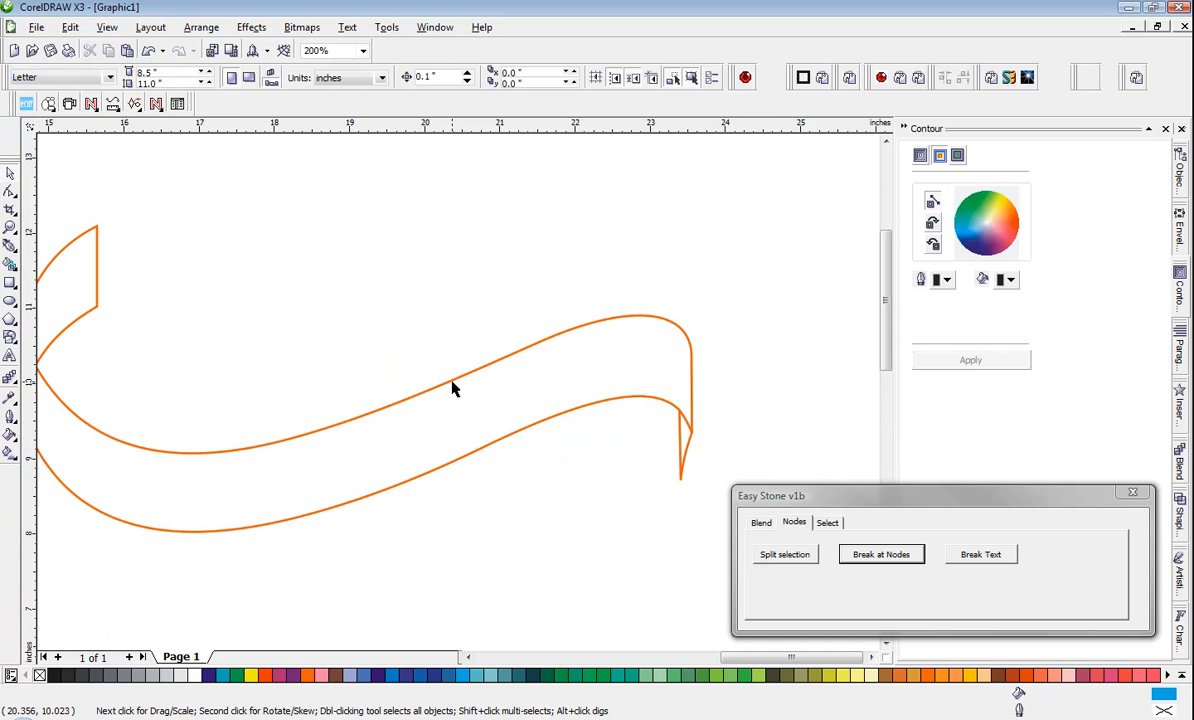
left_click(452, 384)
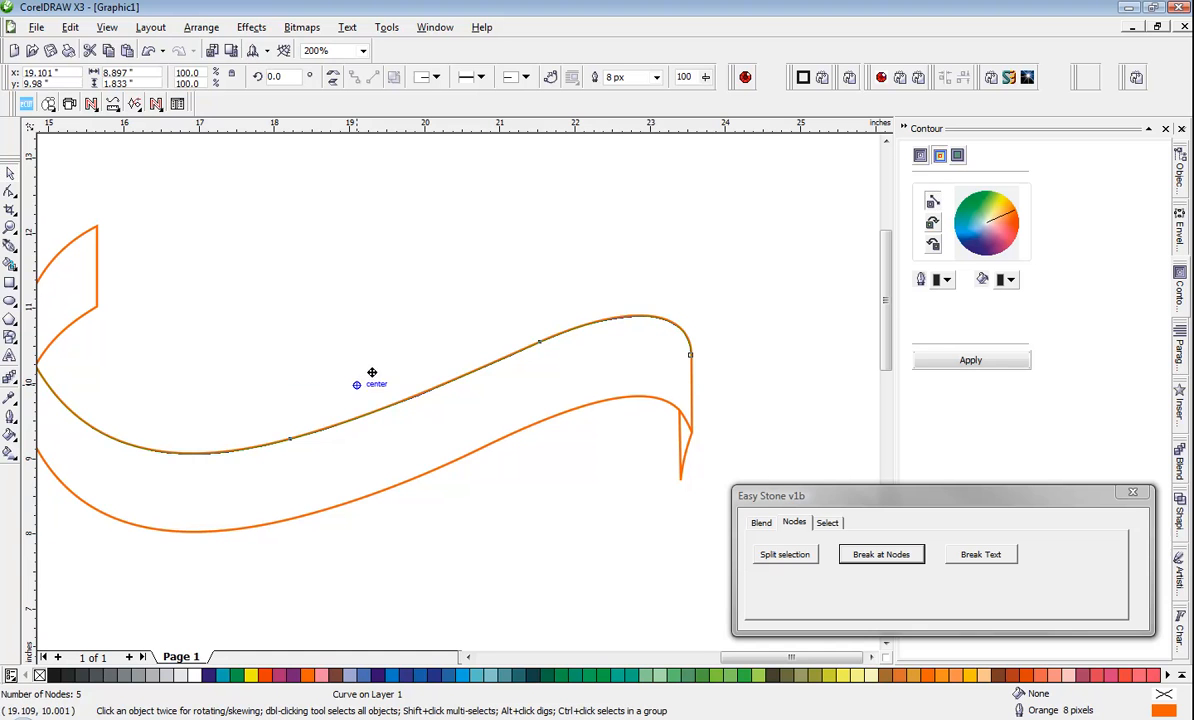
left_click_drag(373, 381, 492, 250)
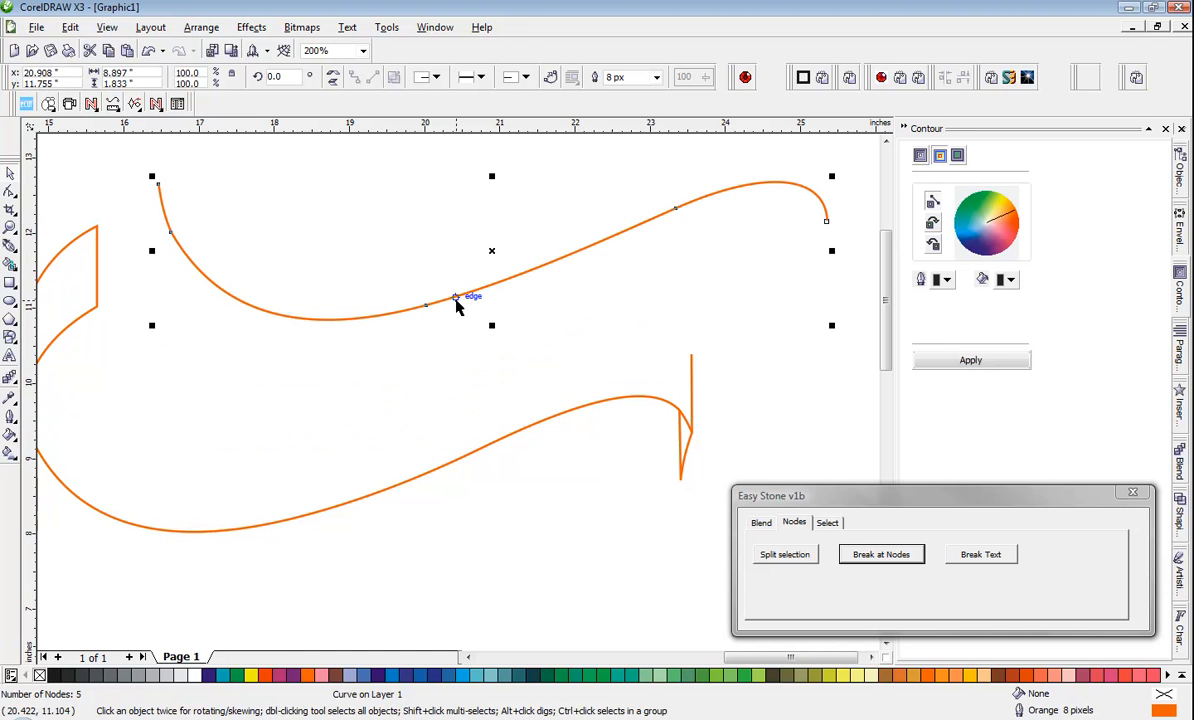
key("ctrl+z")
key("F3")
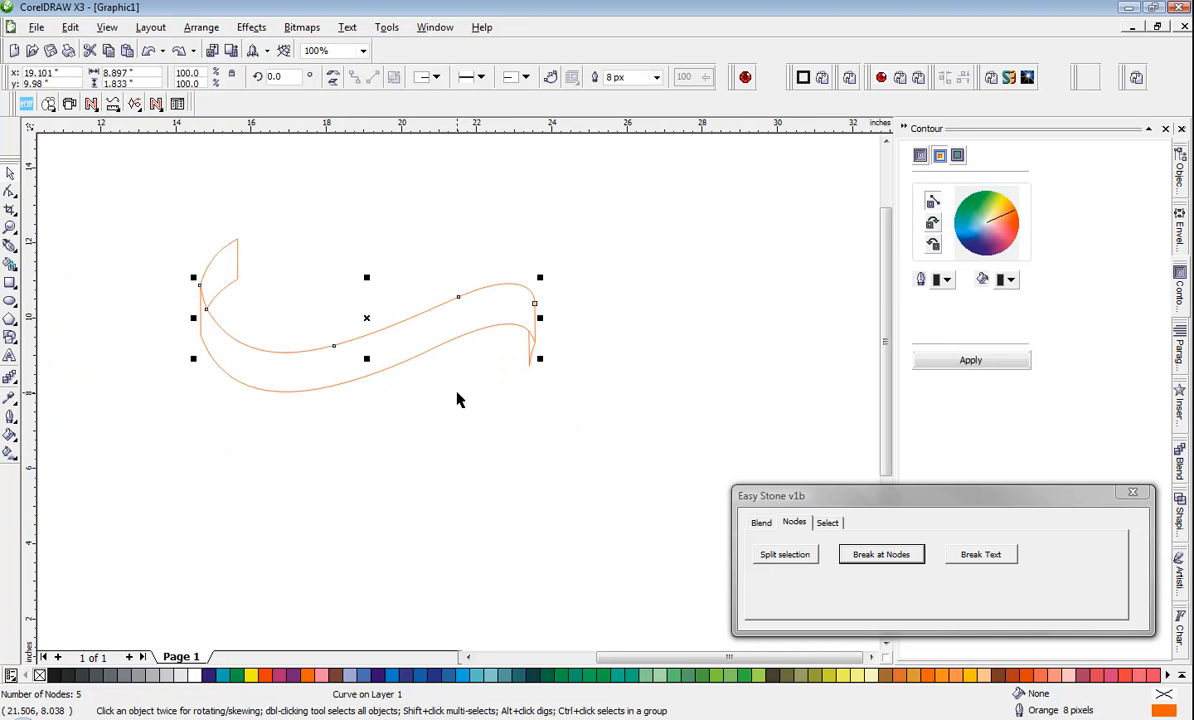
Deselect the upper edge curve and set the default fill for new graphic objects to green.
key("F2")
left_click(386, 328)
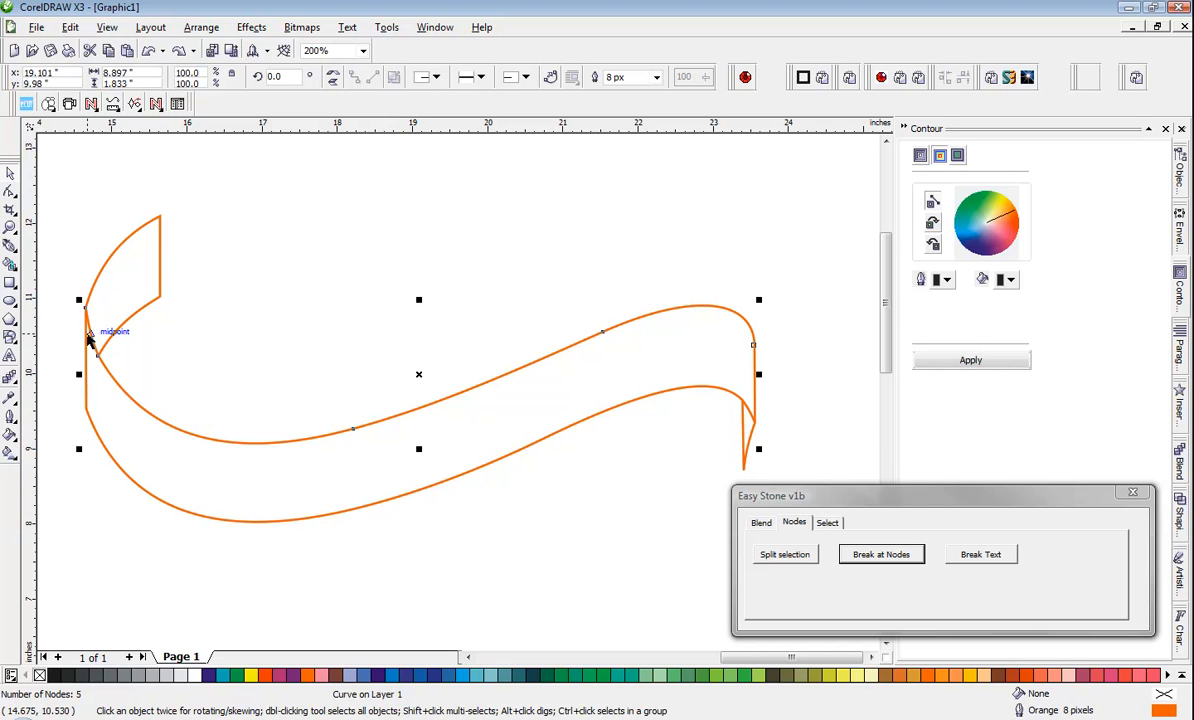
left_click(468, 605)
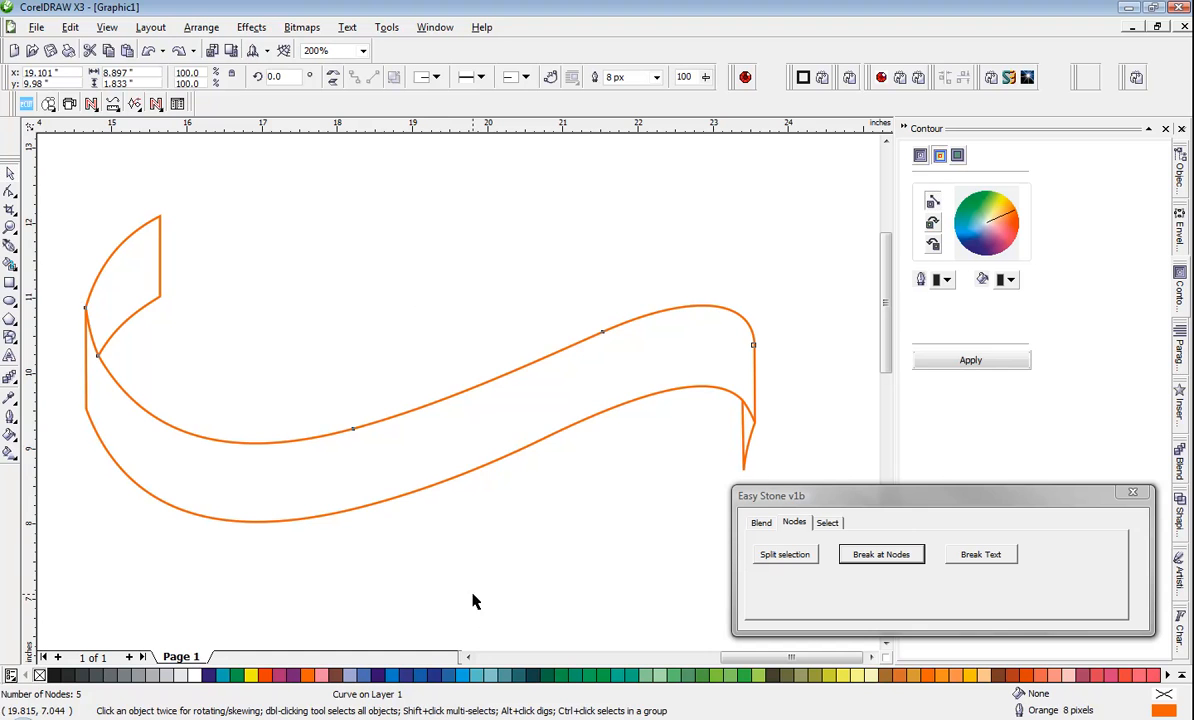
left_click(561, 676)
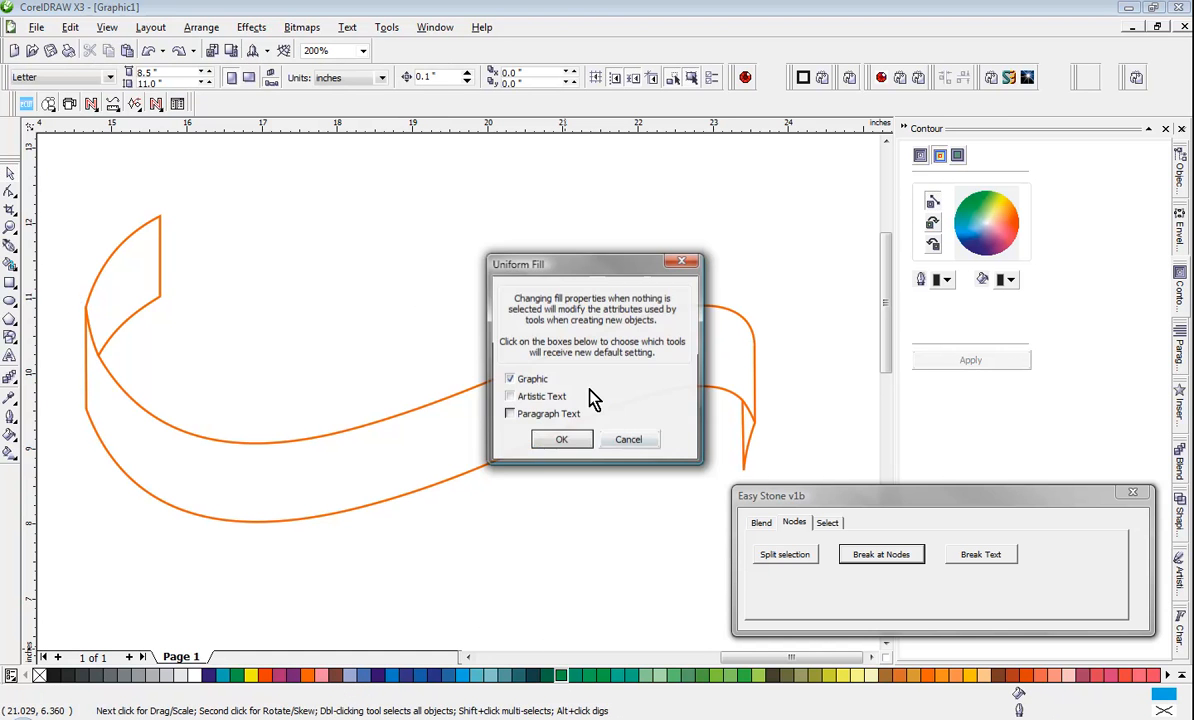
left_click(549, 449)
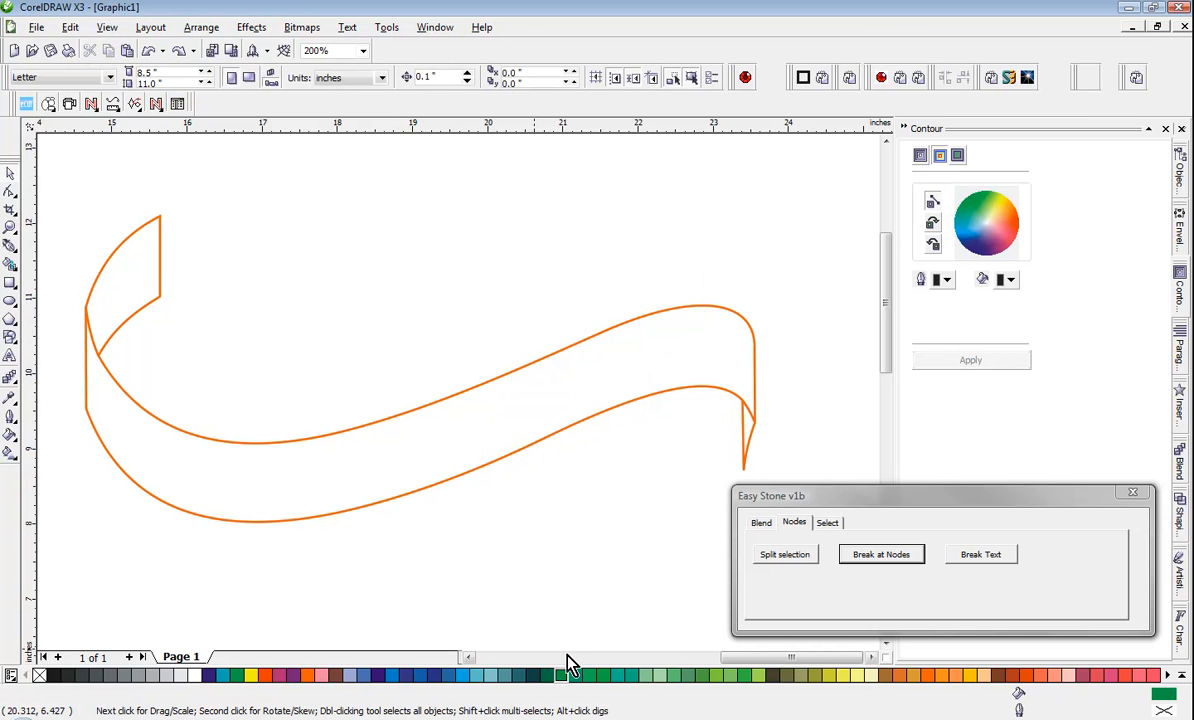
Create an Easy Stone blend along the ribbon's upper edge curve with size 3.3 and spacing 0.4.
left_click(404, 422)
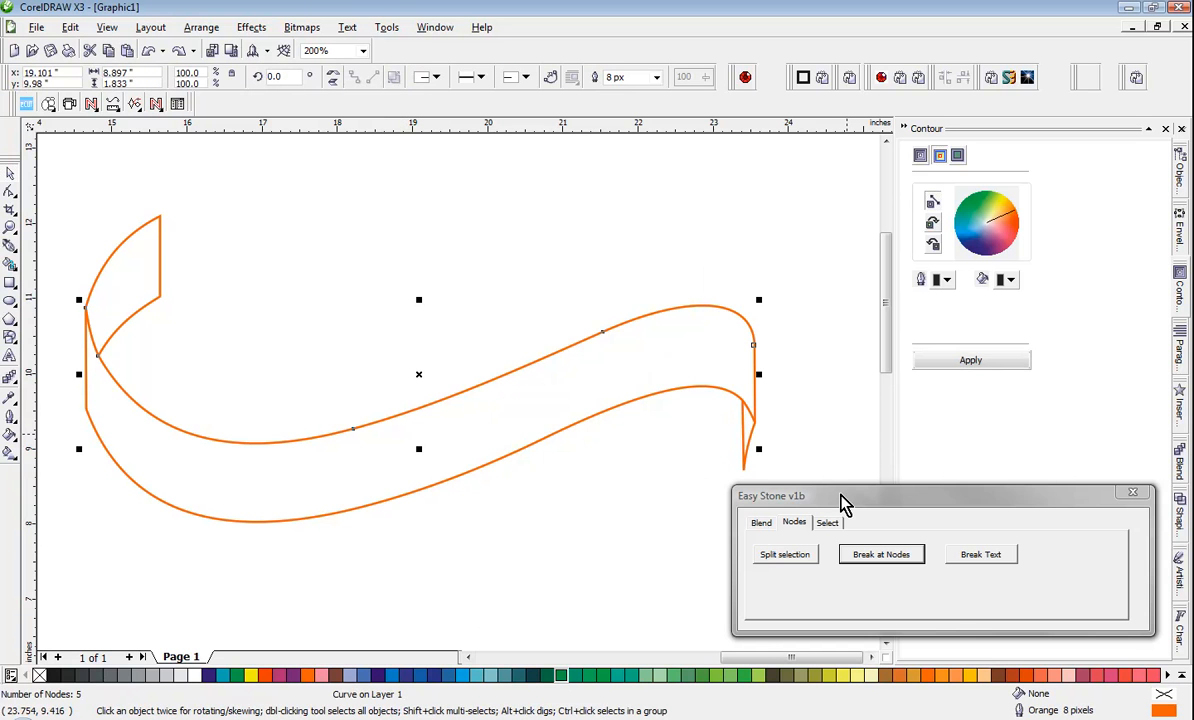
left_click(761, 522)
left_click(936, 546)
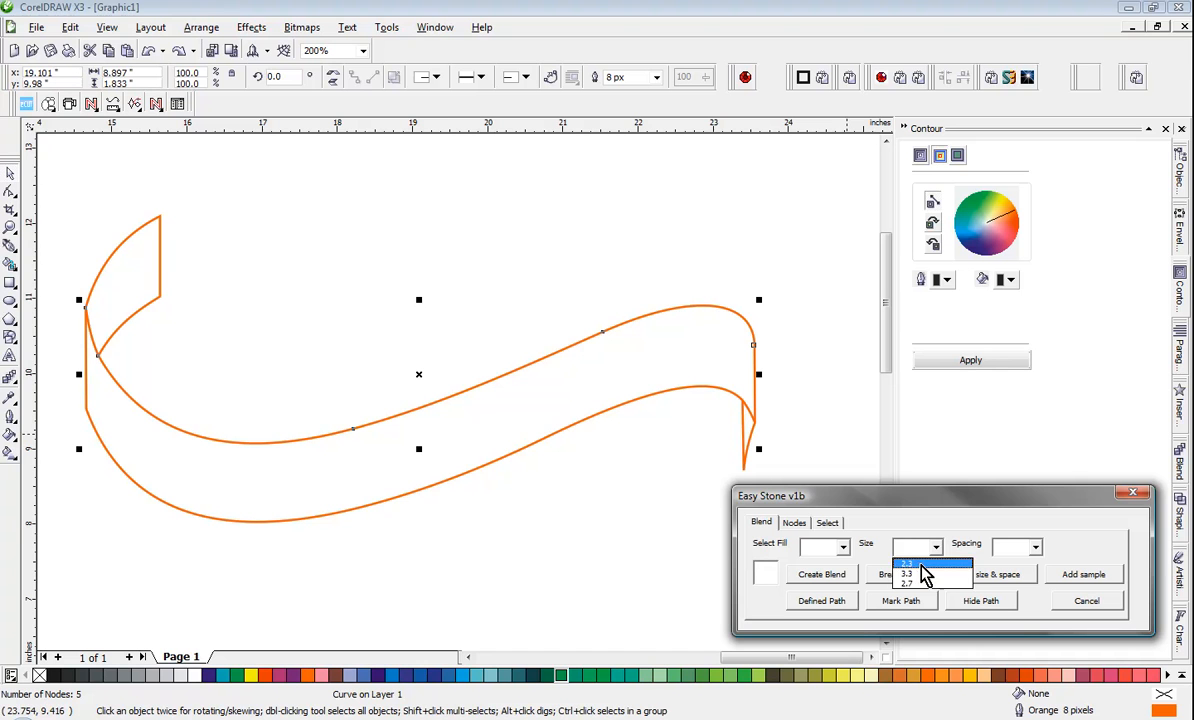
left_click(903, 563)
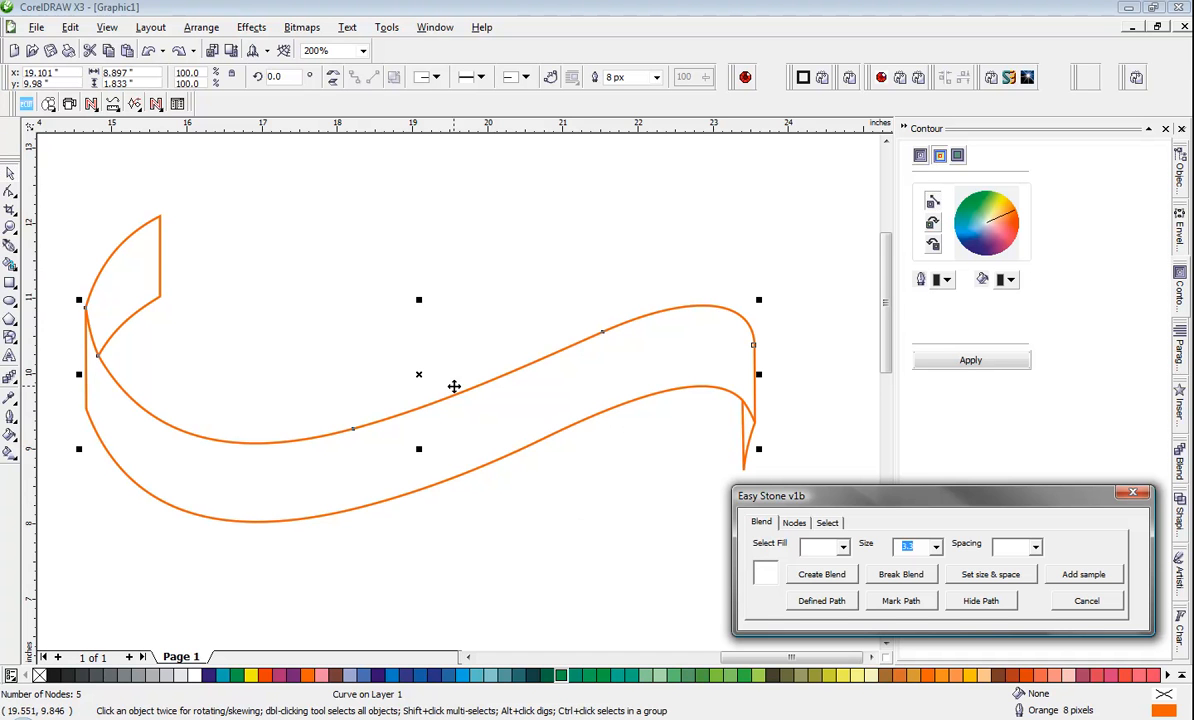
left_click(1036, 547)
left_click(1022, 563)
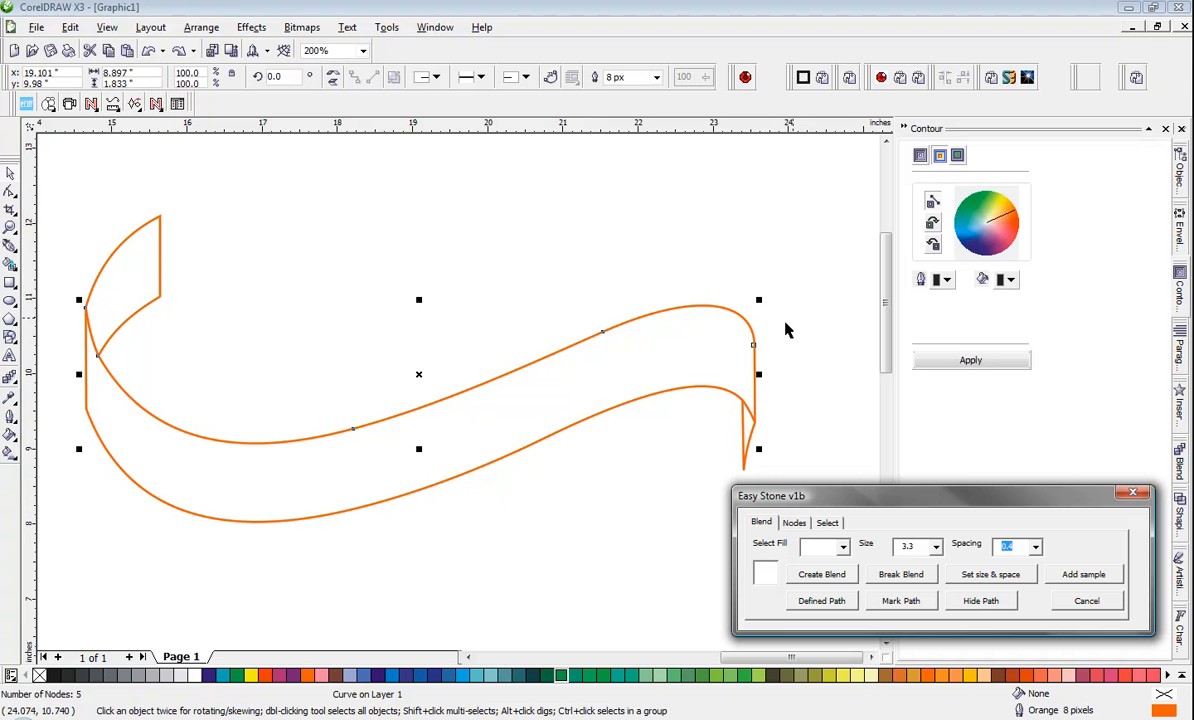
left_click(824, 576)
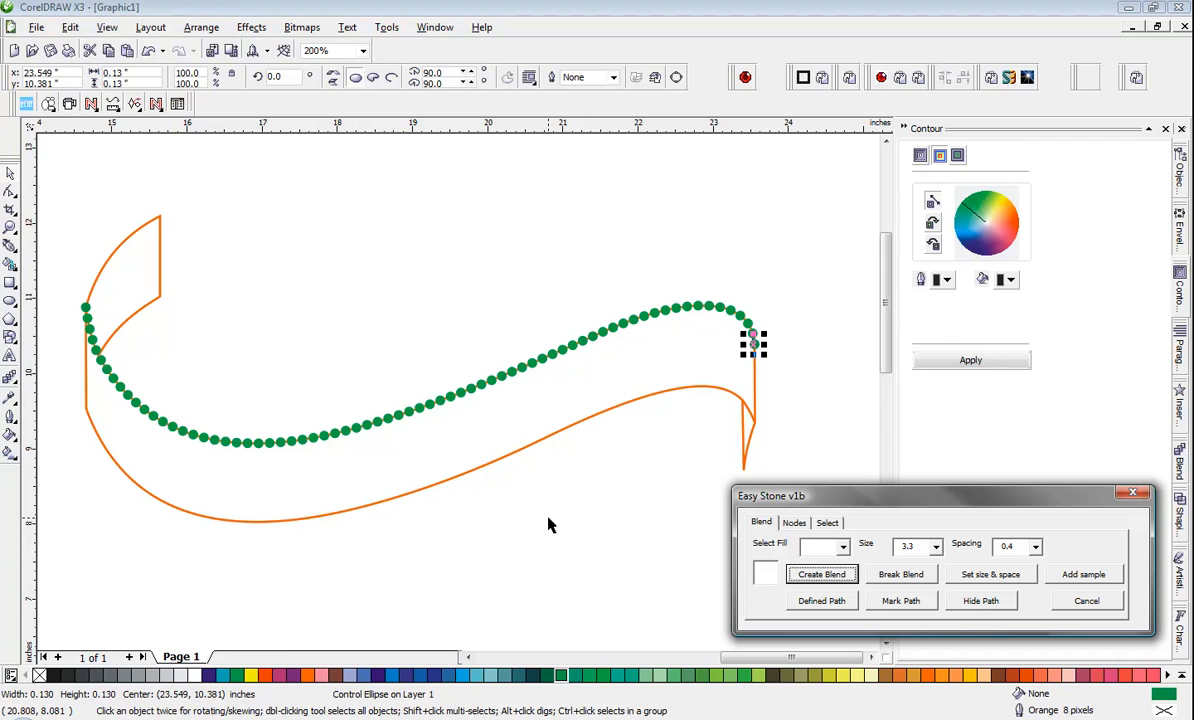
Create an Easy Stone blend along the ribbon's lower edge curve with size 3.3 and spacing 0.4.
left_click(524, 460)
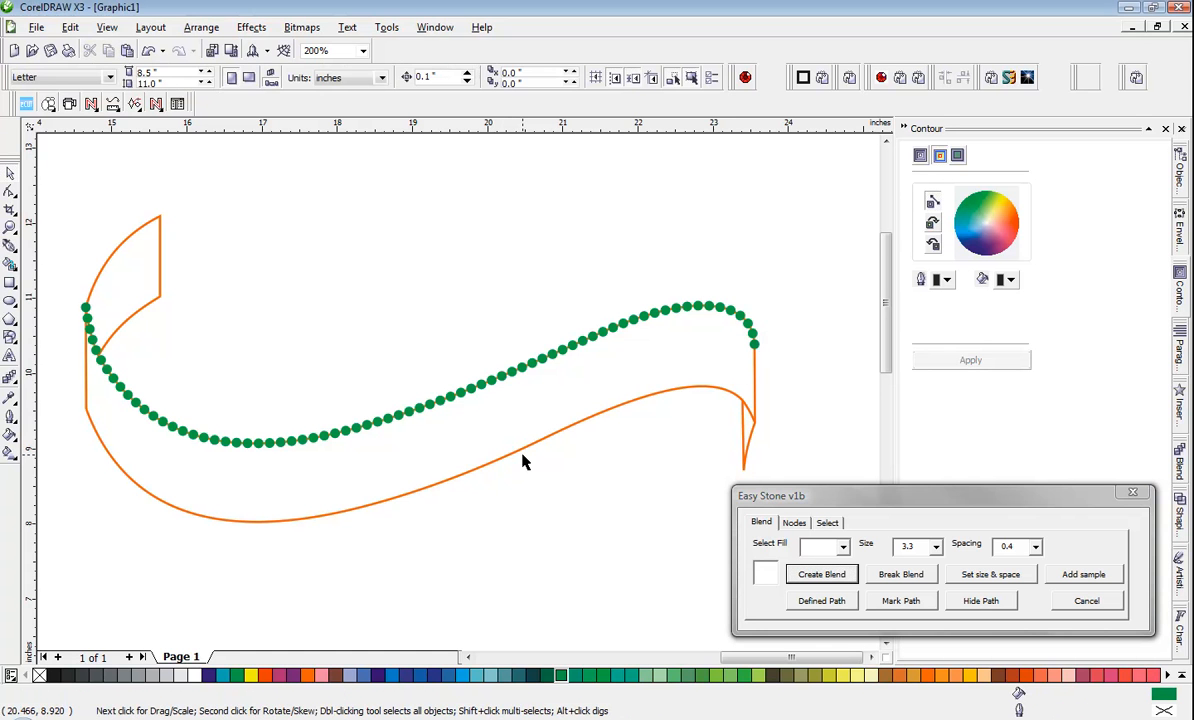
left_click(521, 453)
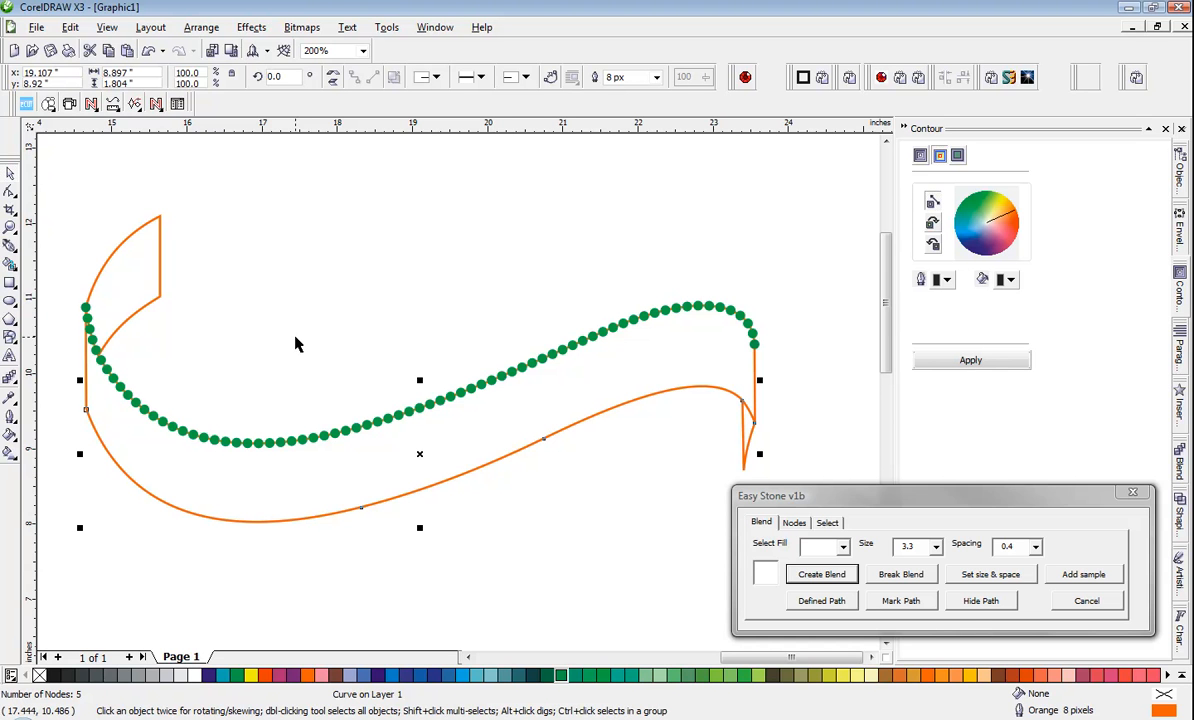
left_click(543, 540)
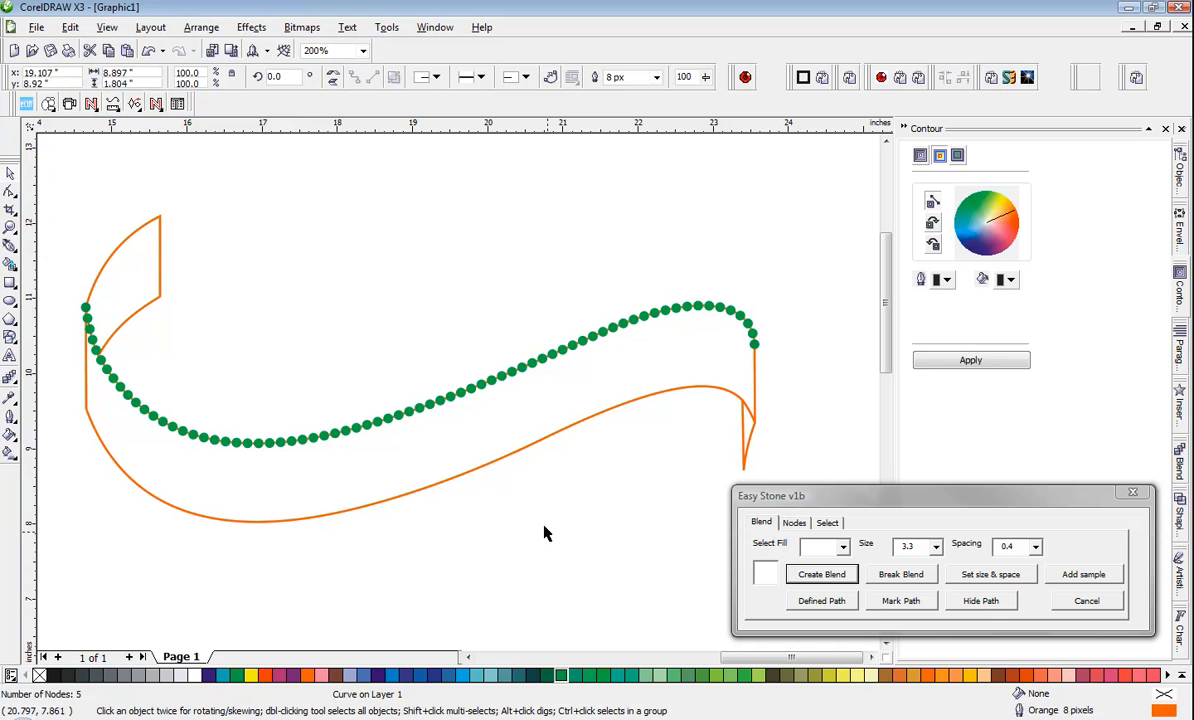
left_click(520, 451)
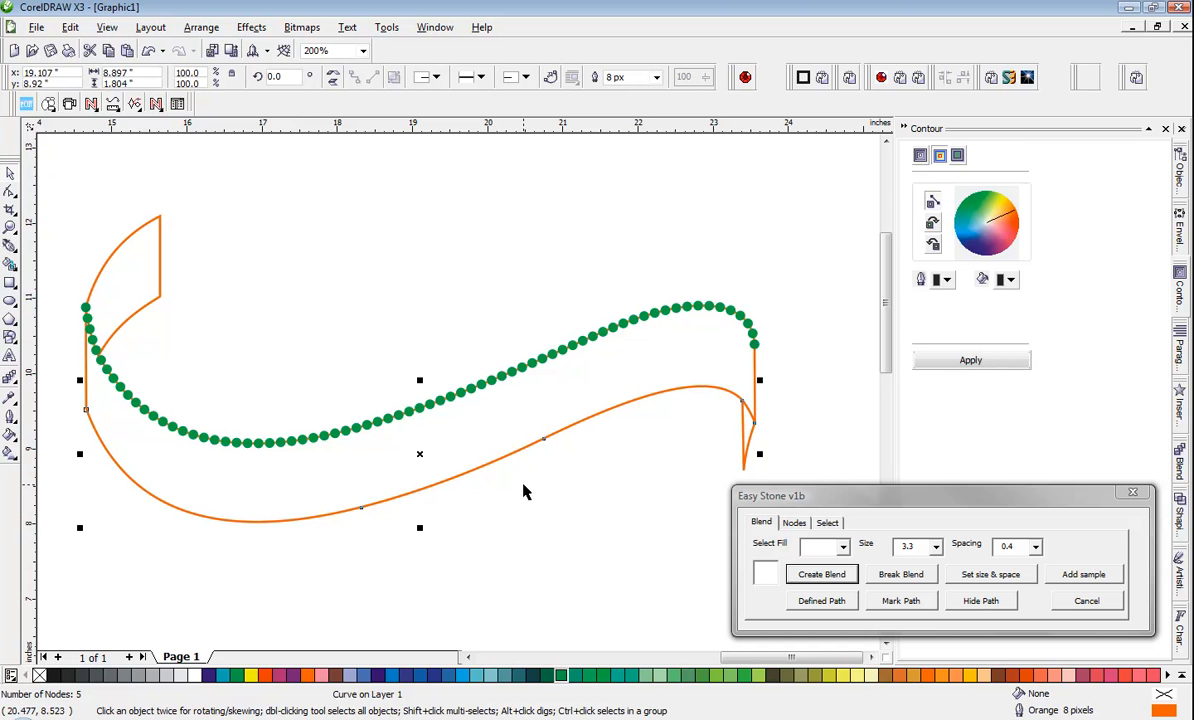
left_click(842, 576)
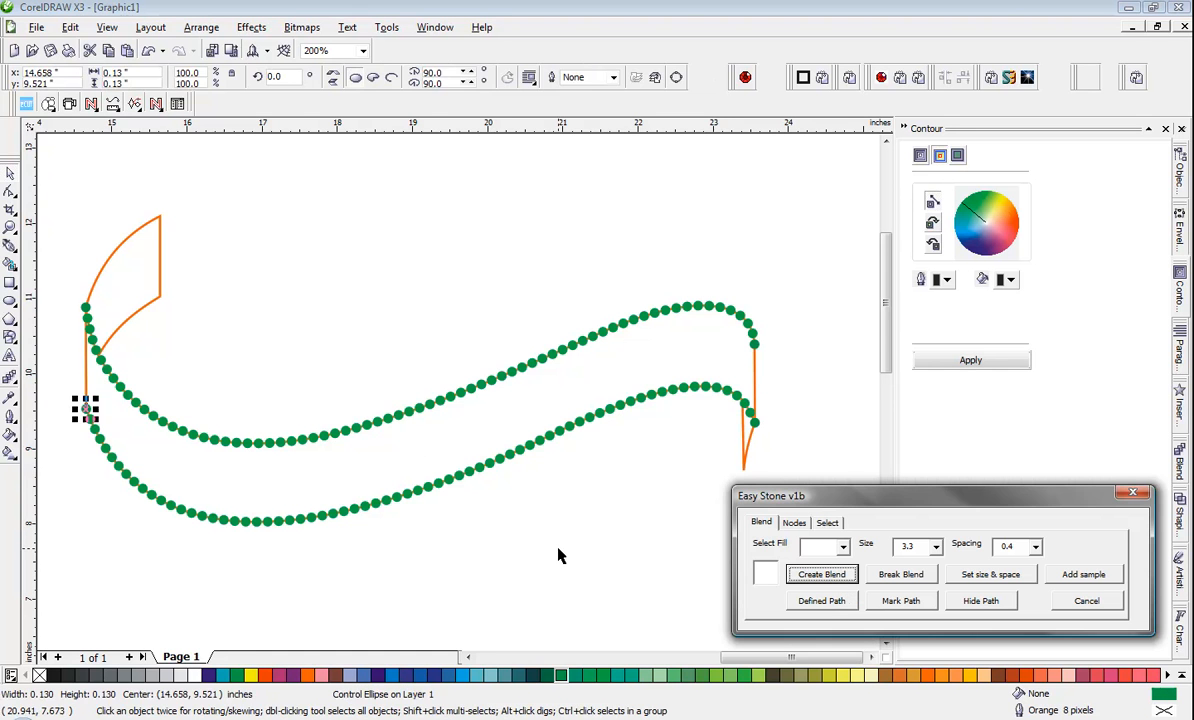
left_click(558, 556)
Create an Easy Stone blend with size 3.3 and spacing 0.4 along the curve of the ribbon's right end fold.
scroll(752, 458, "up", 1)
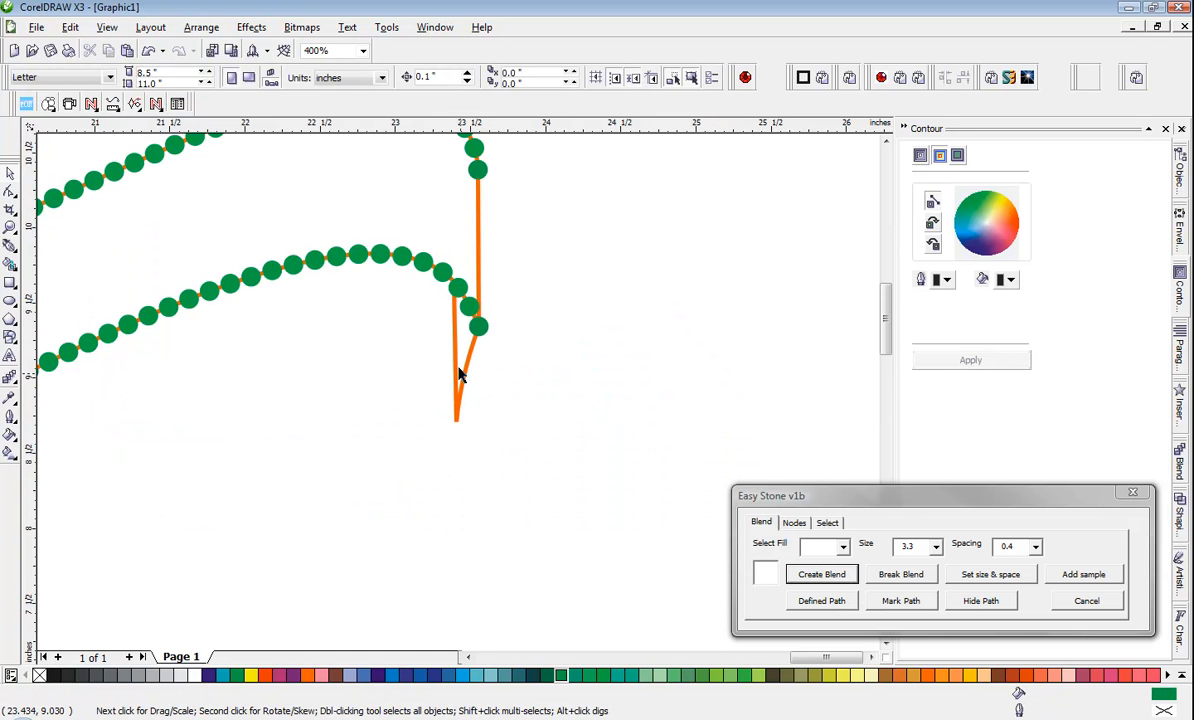
left_click(470, 356)
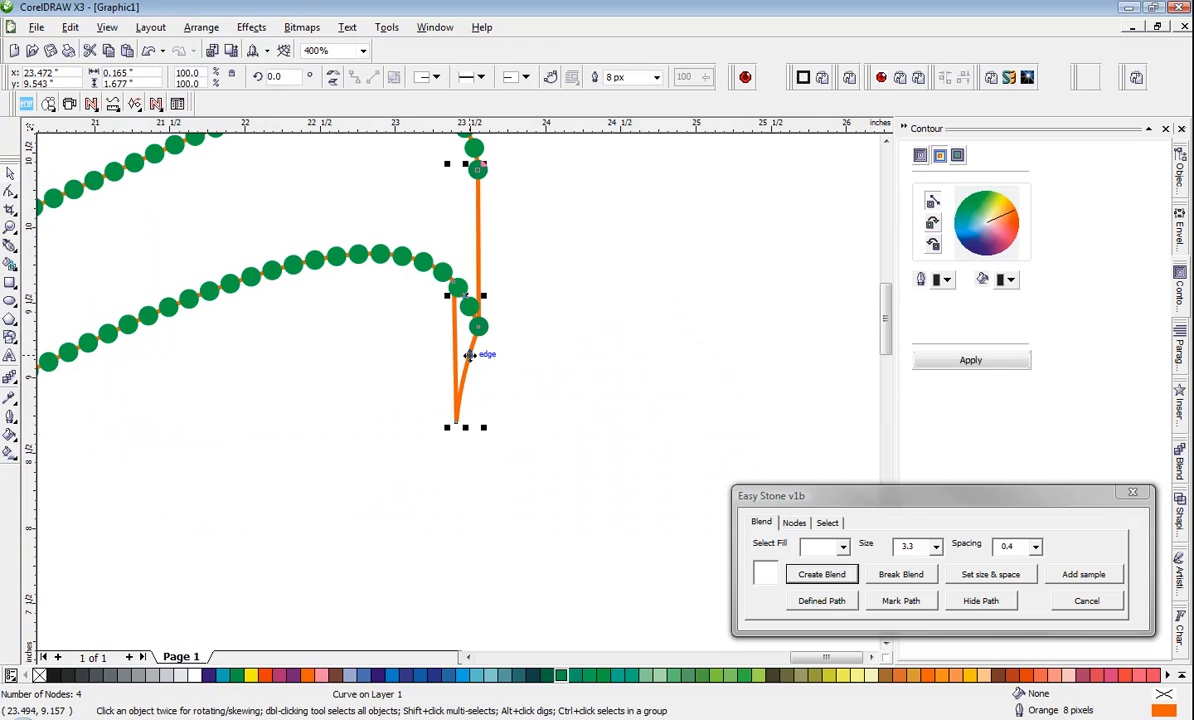
scroll(458, 398, "down", 1)
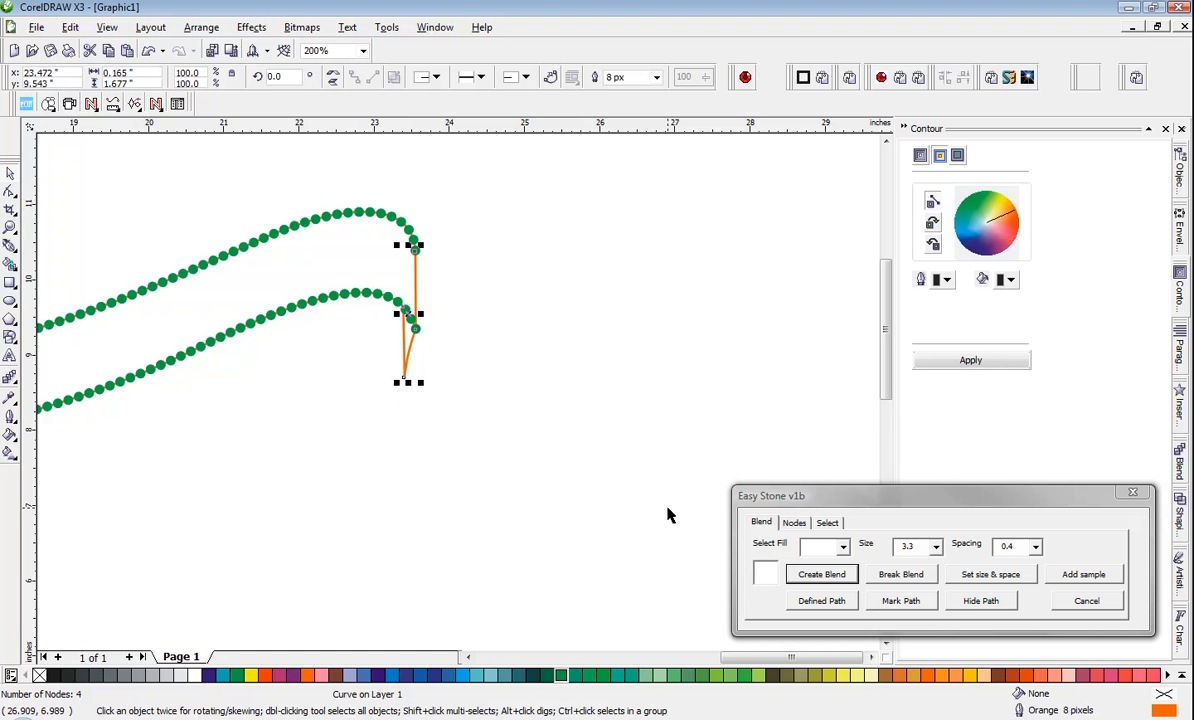
left_click(465, 372)
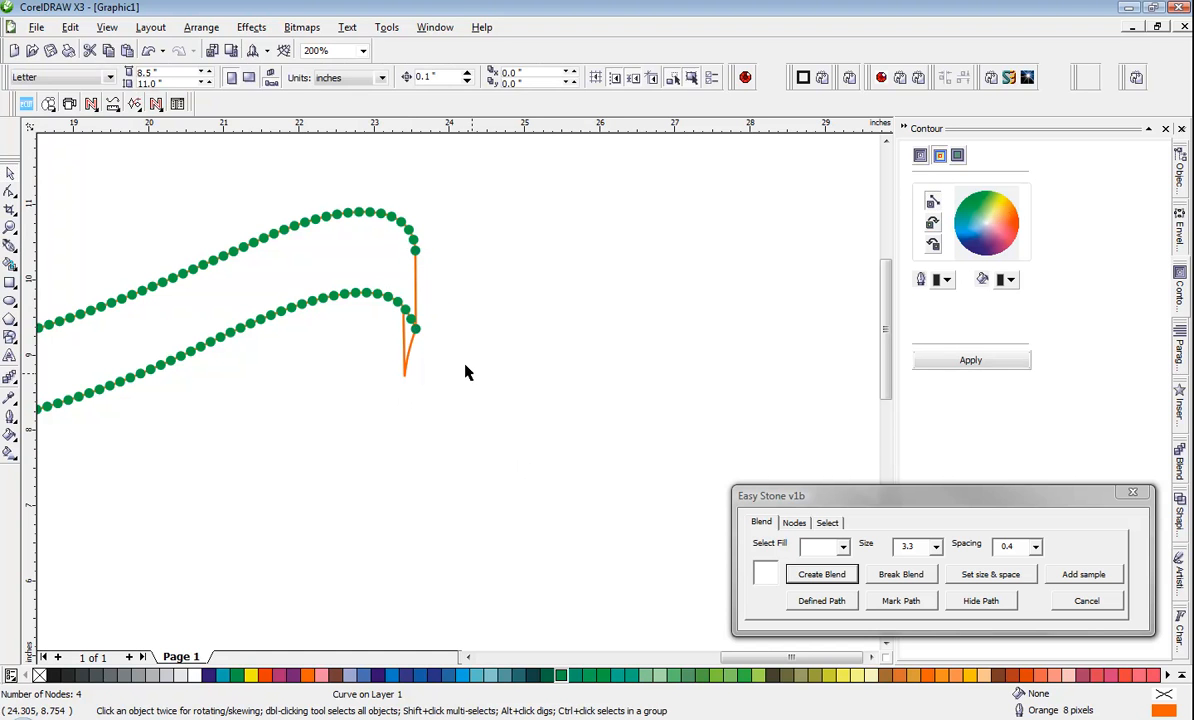
left_click(413, 343)
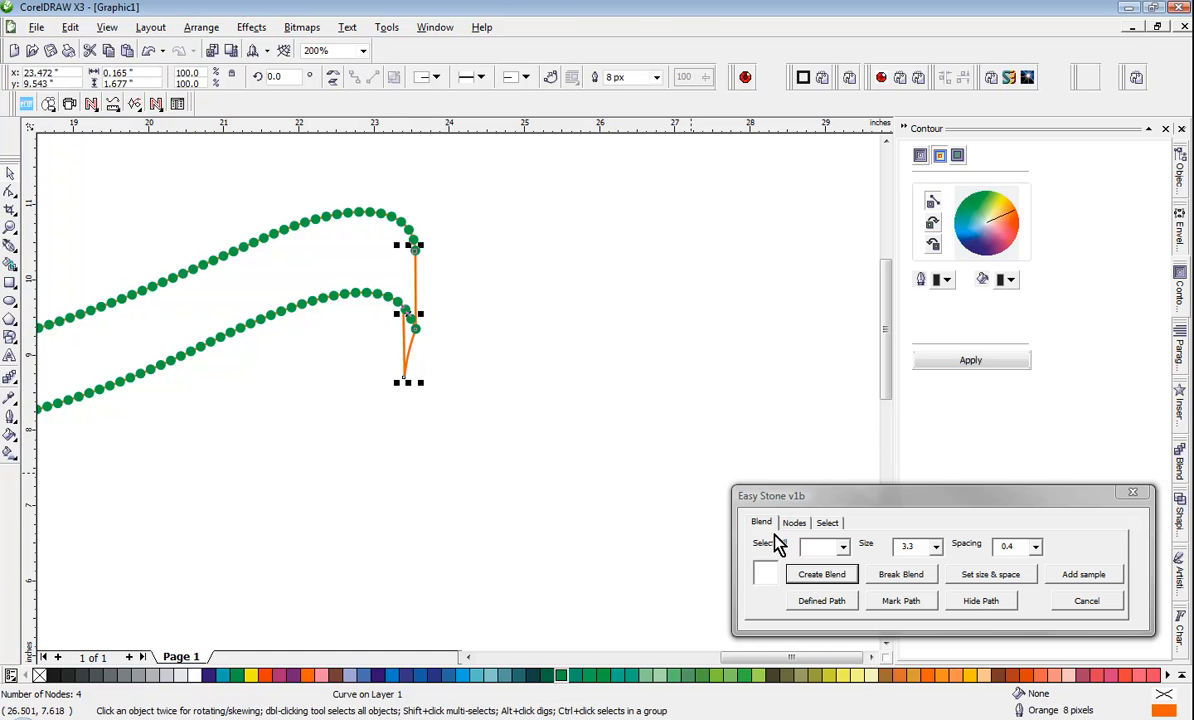
left_click(776, 576)
left_click(470, 327)
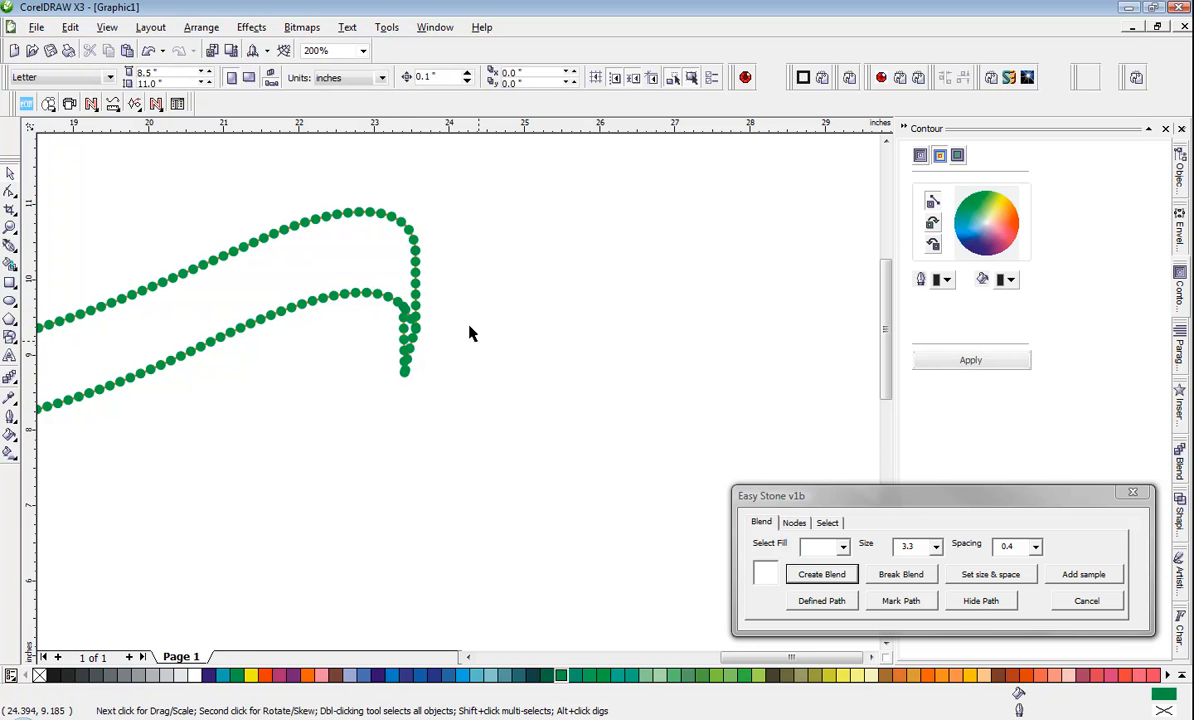
Switch the display to wireframe and examine the overlapping stones at the ribbon's right end fold.
scroll(417, 285, "up", 1)
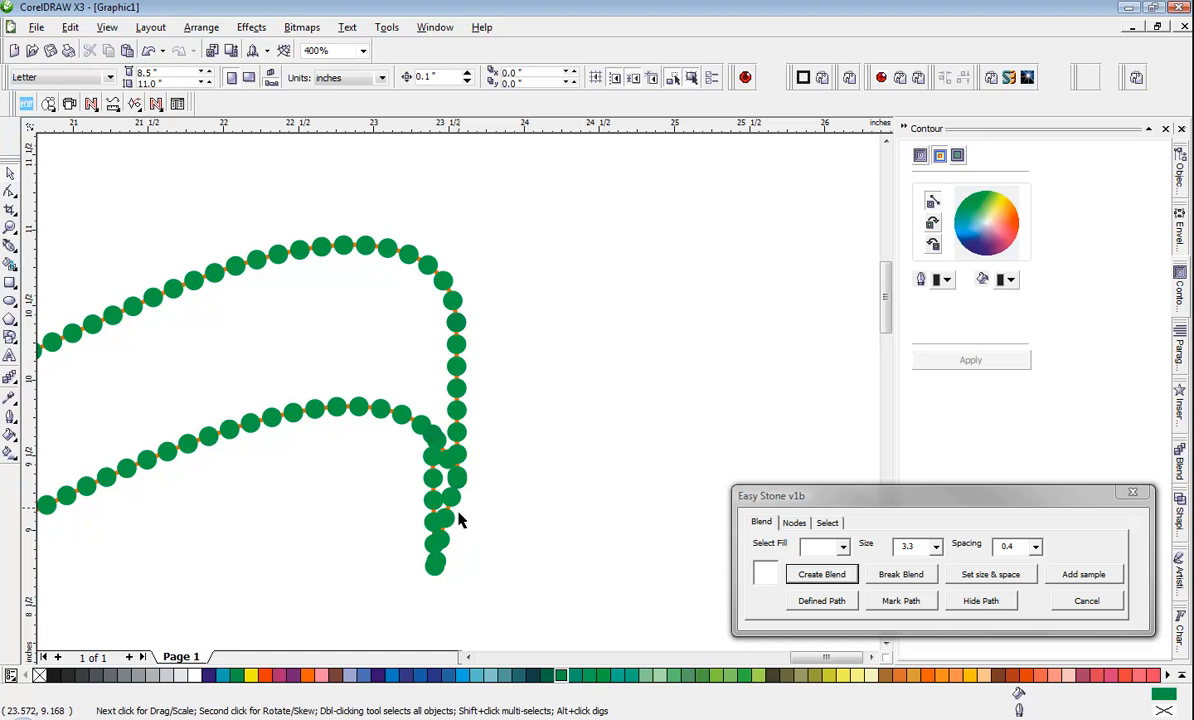
left_click(107, 27)
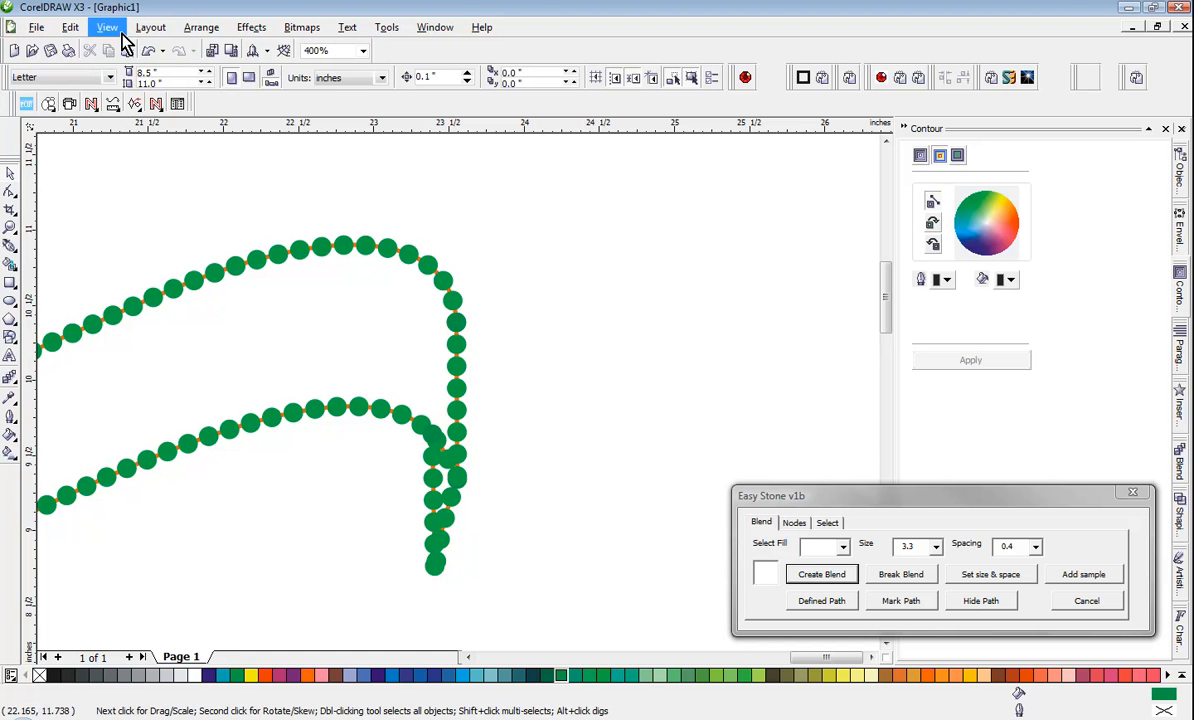
left_click(130, 59)
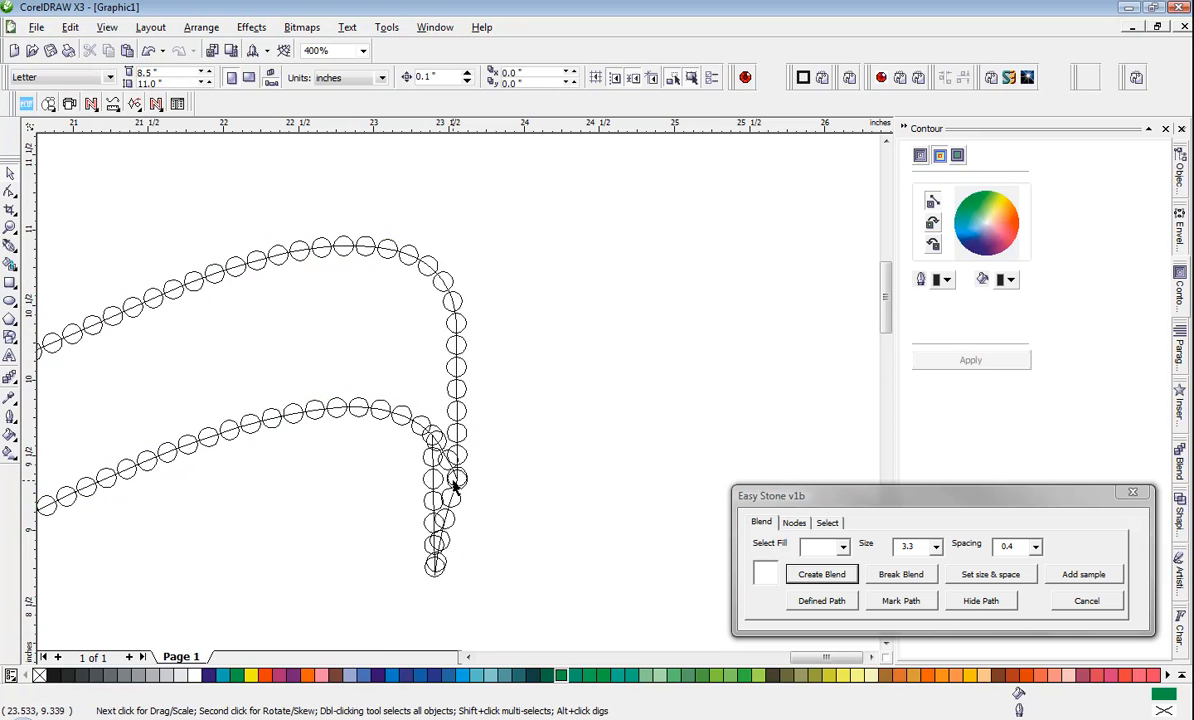
scroll(456, 478, "up", 2)
scroll(456, 400, "down", 1)
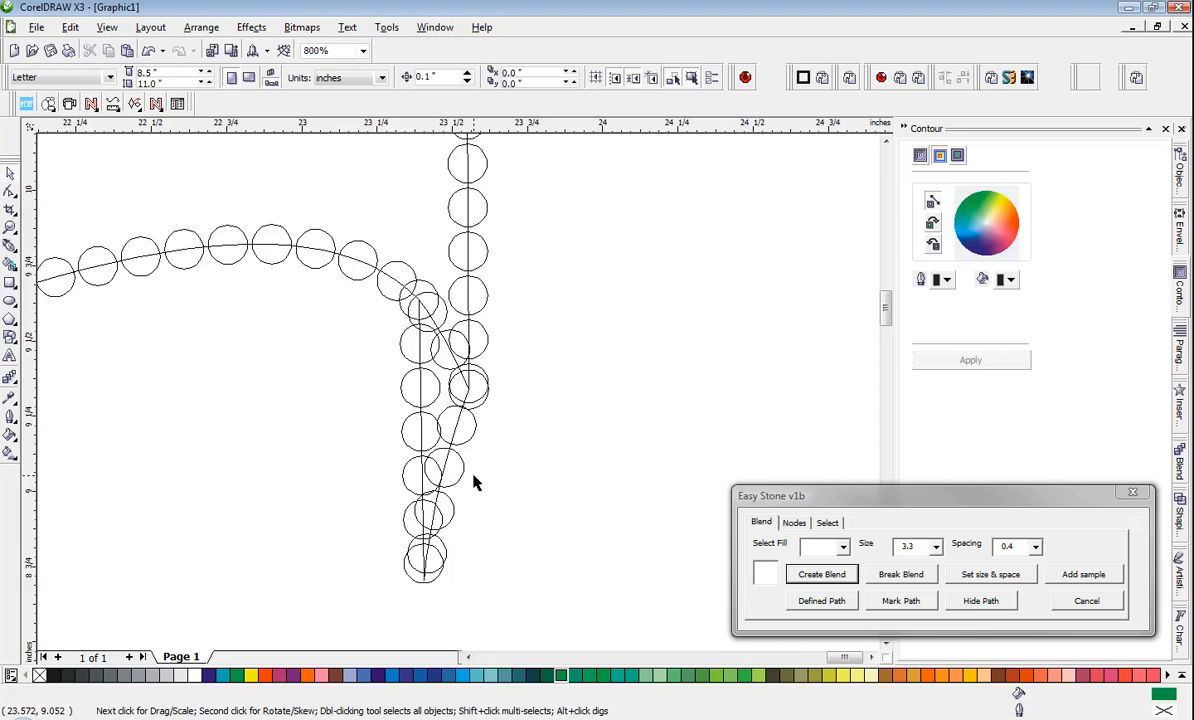
scroll(458, 400, "down", 2)
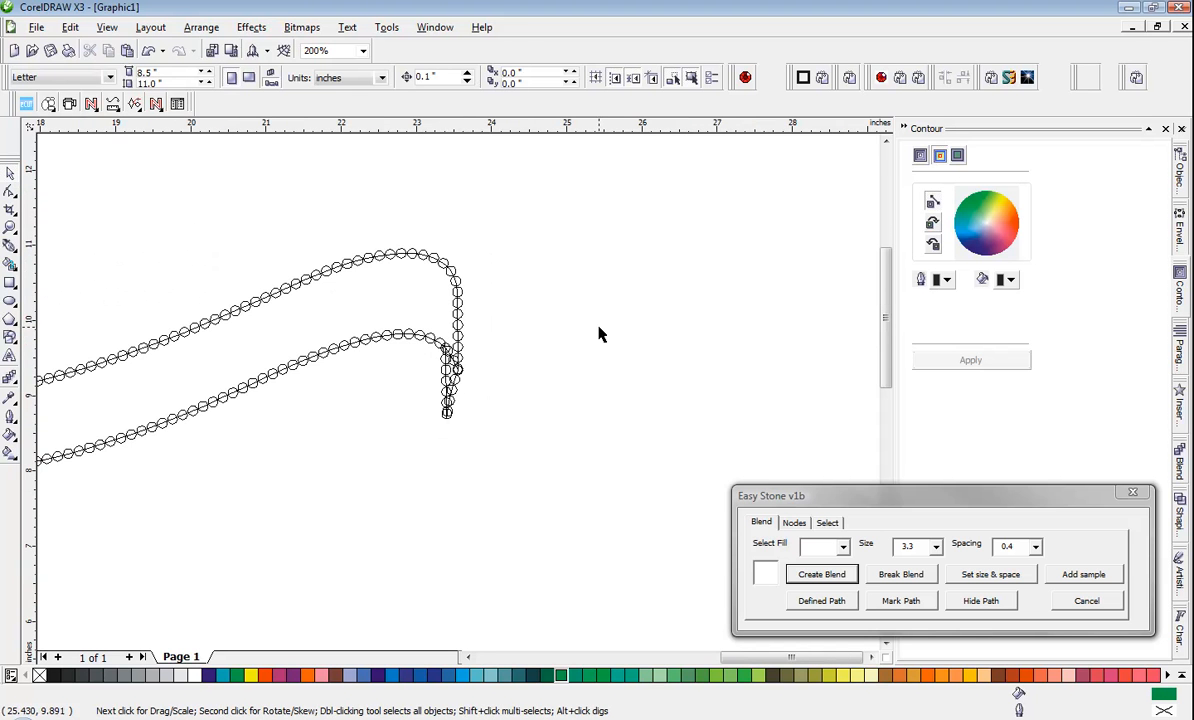
Create an Easy Stone blend with size 3.3 and spacing 0.4 along the curve of the ribbon's left end fold.
scroll(458, 394, "down", 3)
scroll(350, 385, "up", 3)
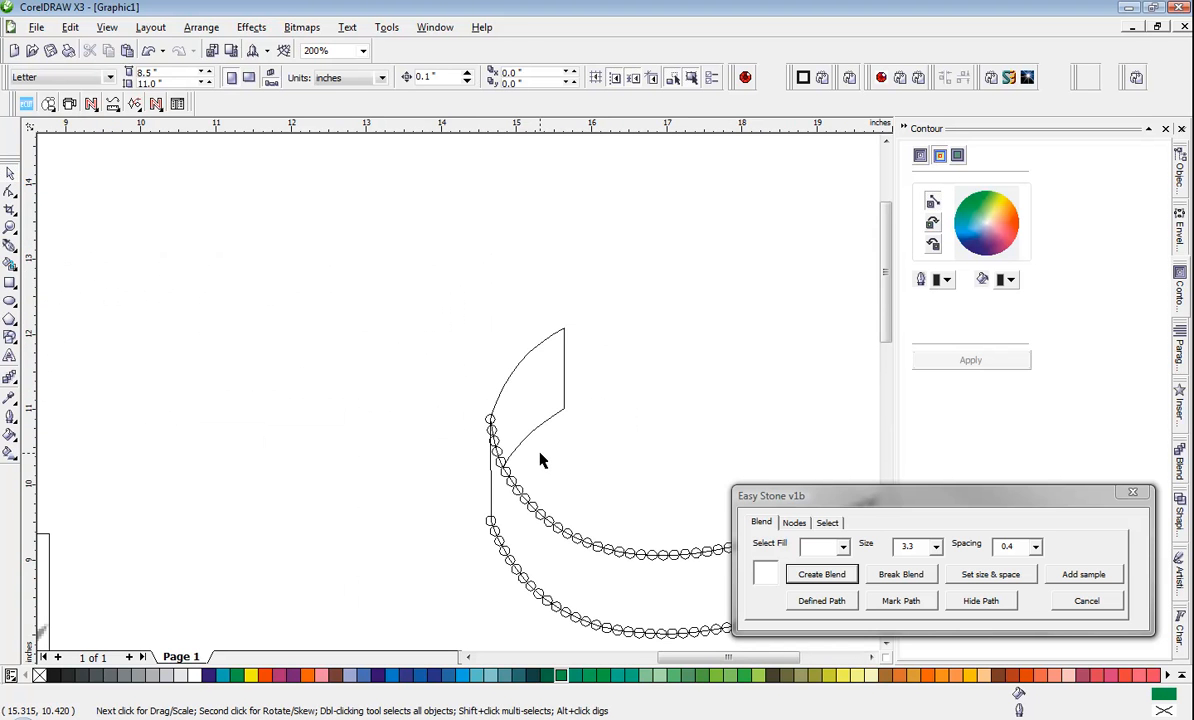
left_click(540, 430)
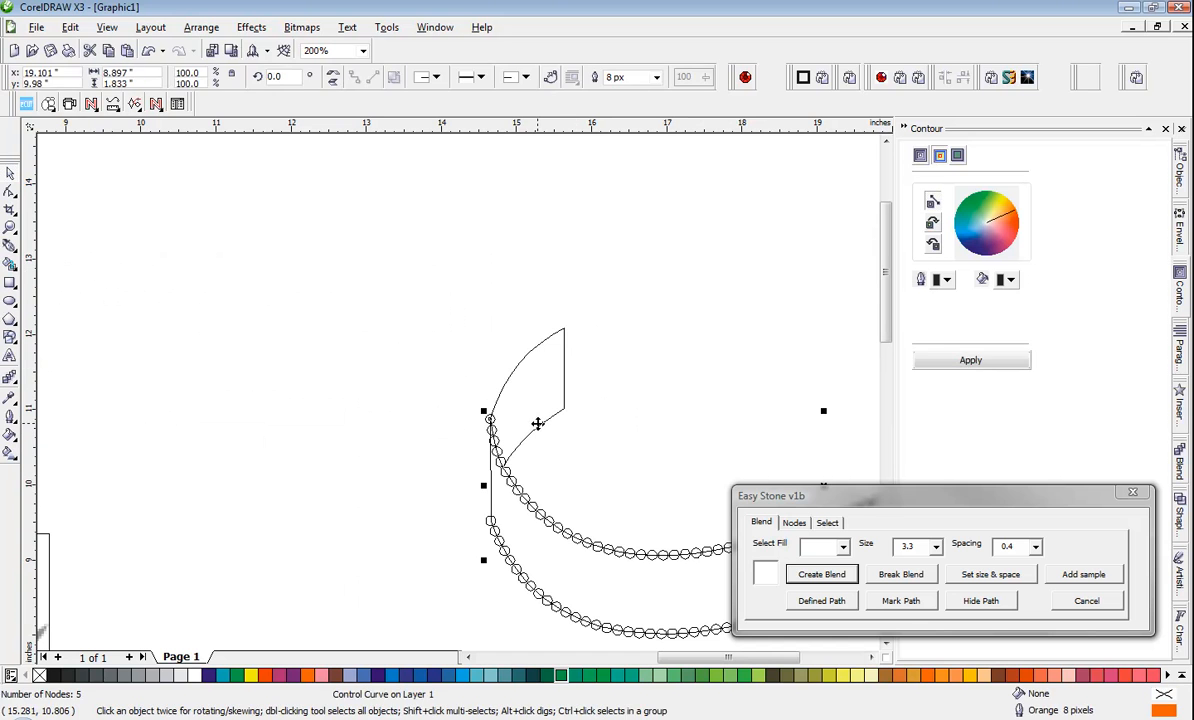
left_click(620, 338)
left_click(558, 339)
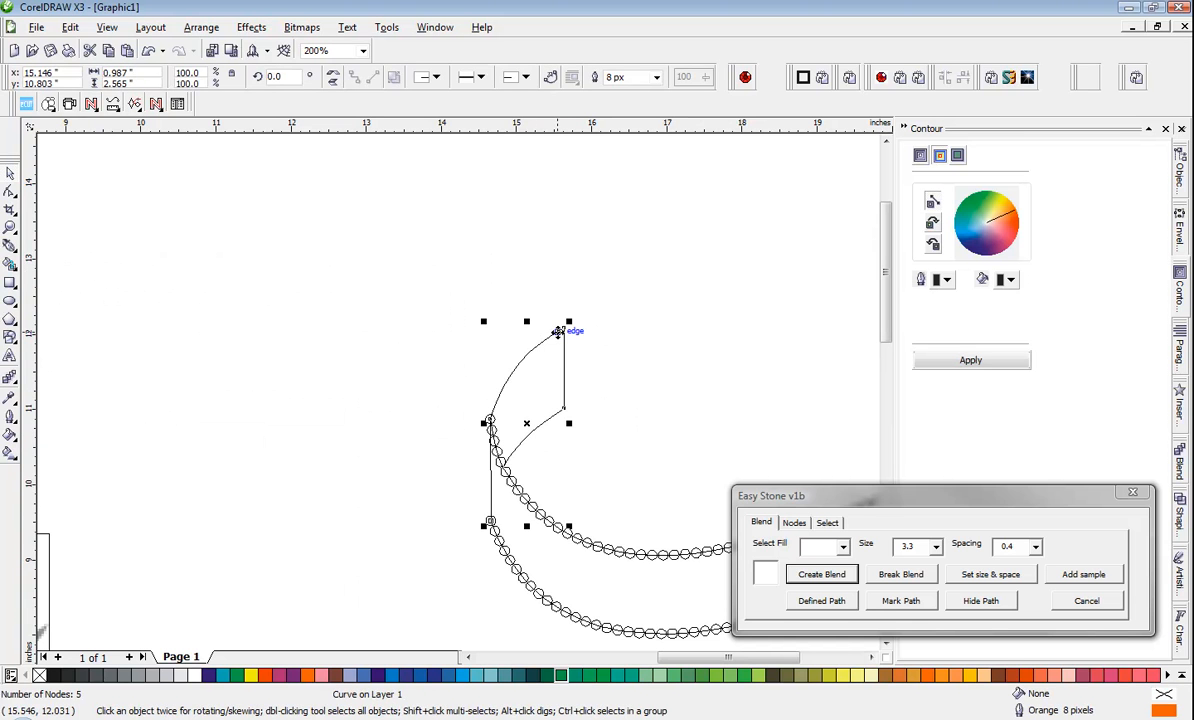
left_click(840, 569)
left_click(638, 422)
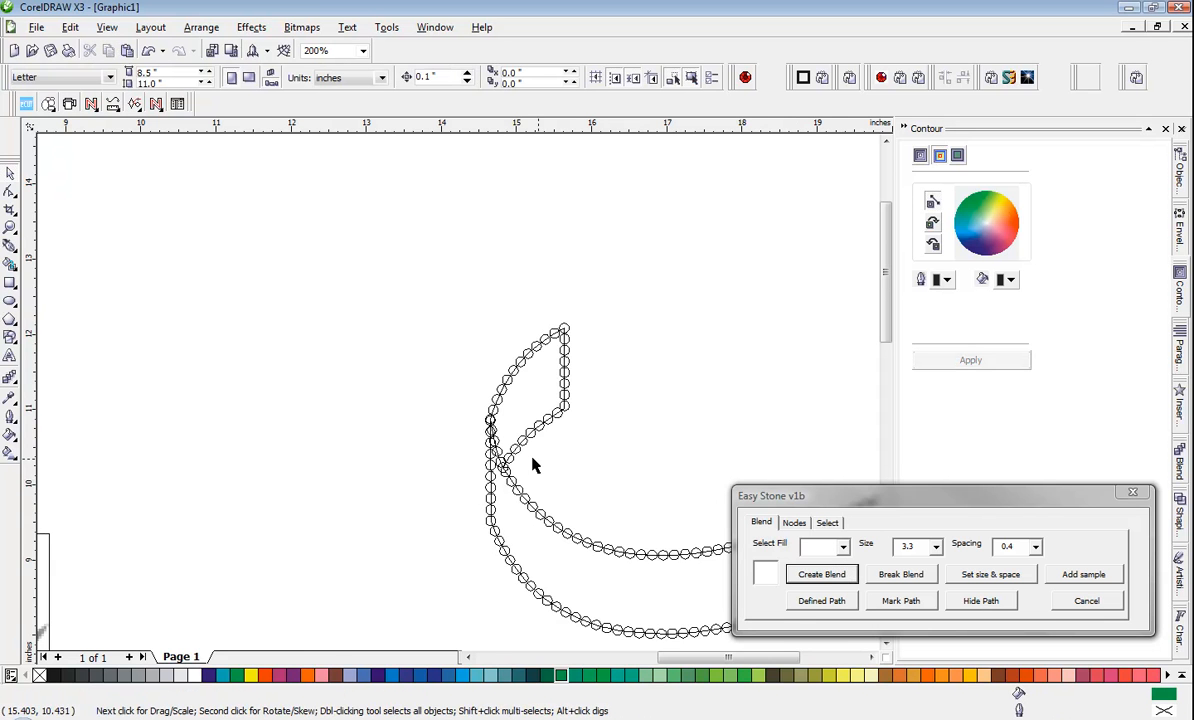
Examine the overlapping stones at the ribbon's left end fold, and return from wireframe to the filled colour display.
scroll(536, 461, "up", 2)
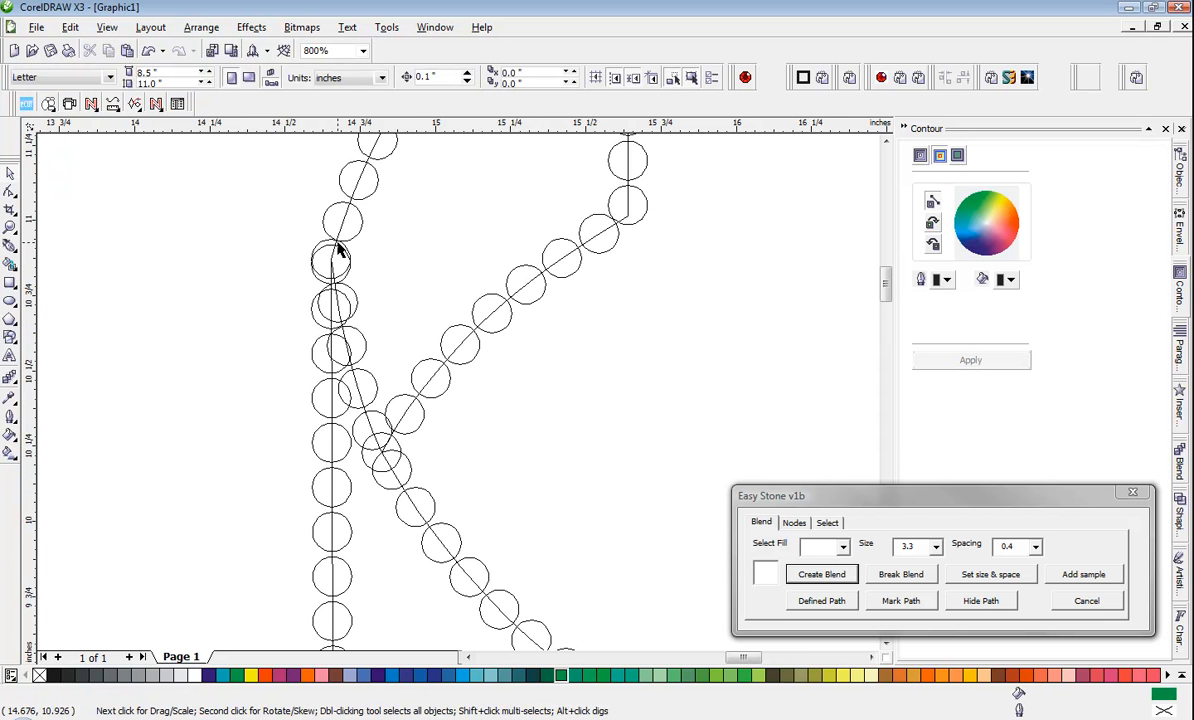
scroll(458, 400, "down", 2)
scroll(468, 400, "up", 2)
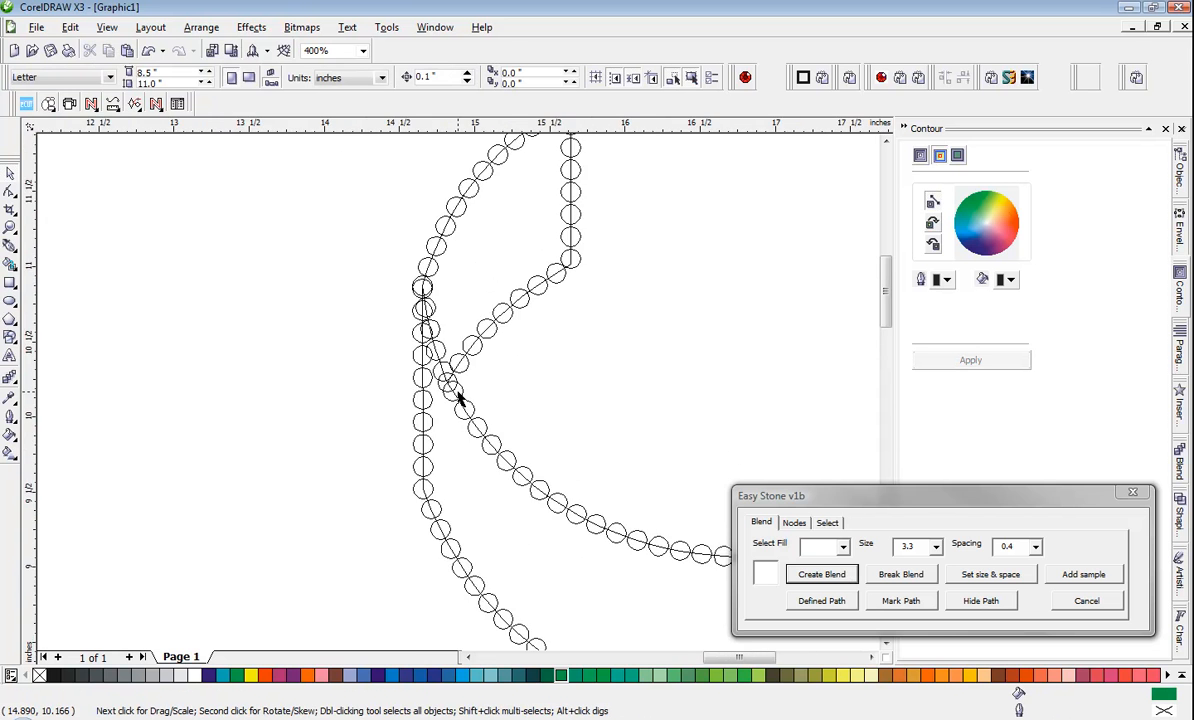
scroll(458, 400, "down", 3)
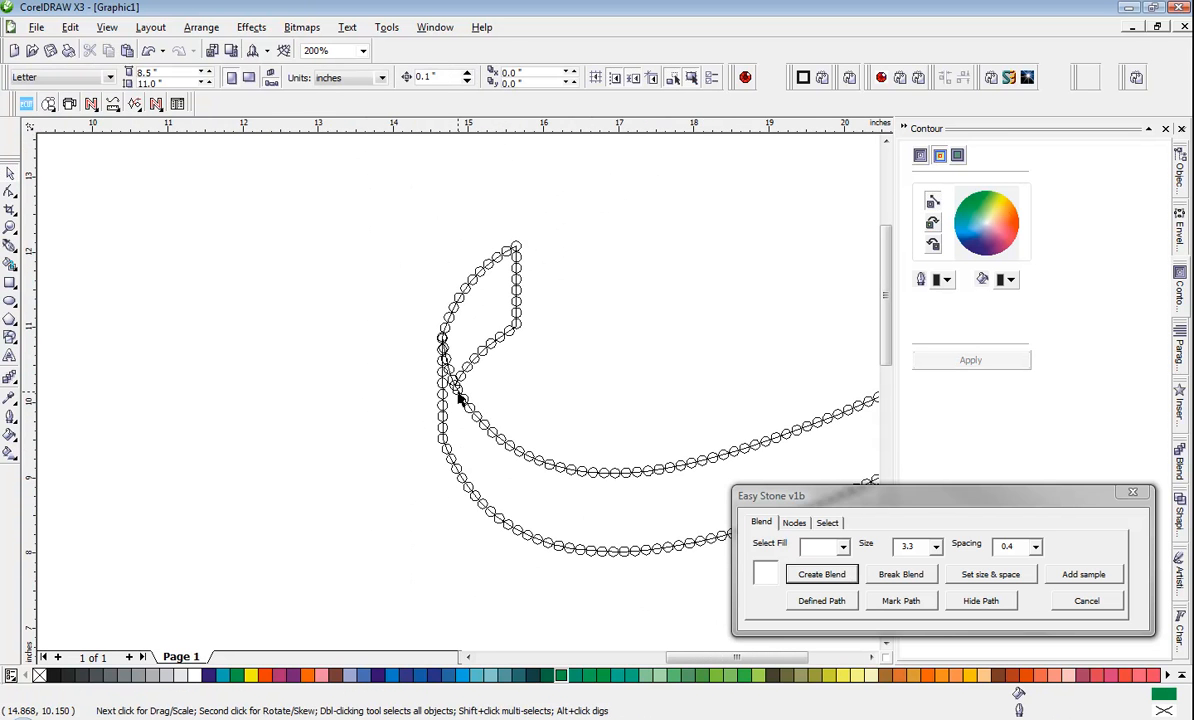
scroll(534, 404, "up", 1)
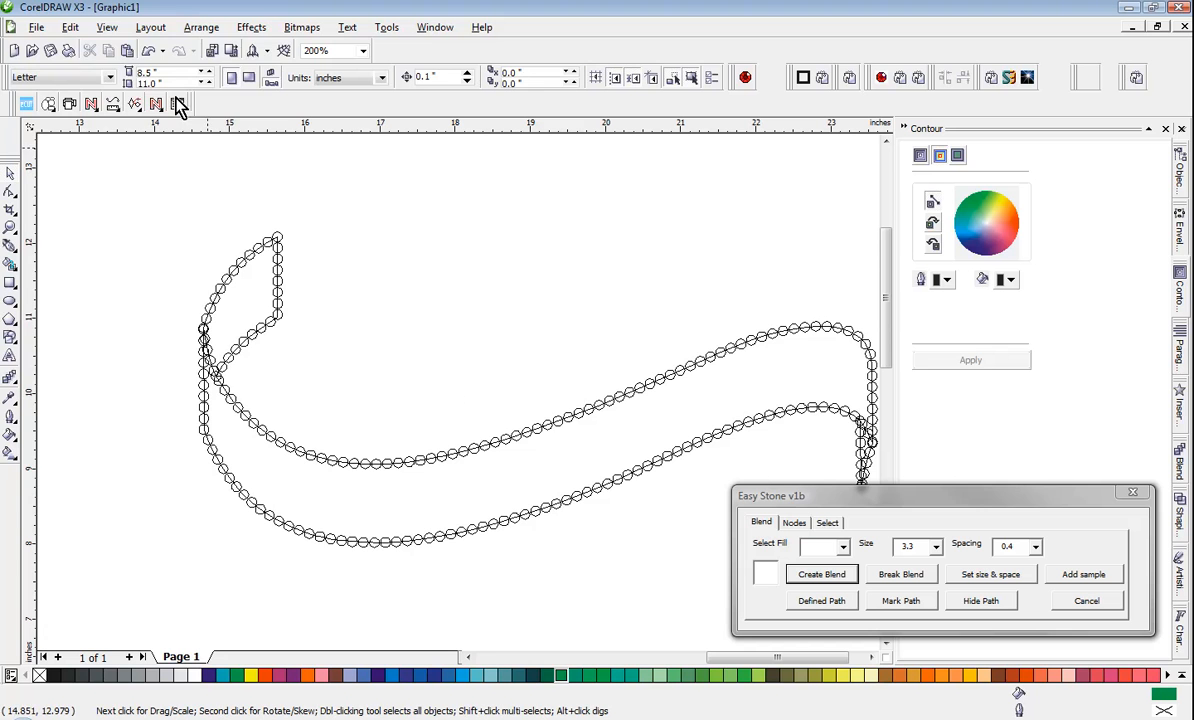
left_click(107, 27)
left_click(134, 108)
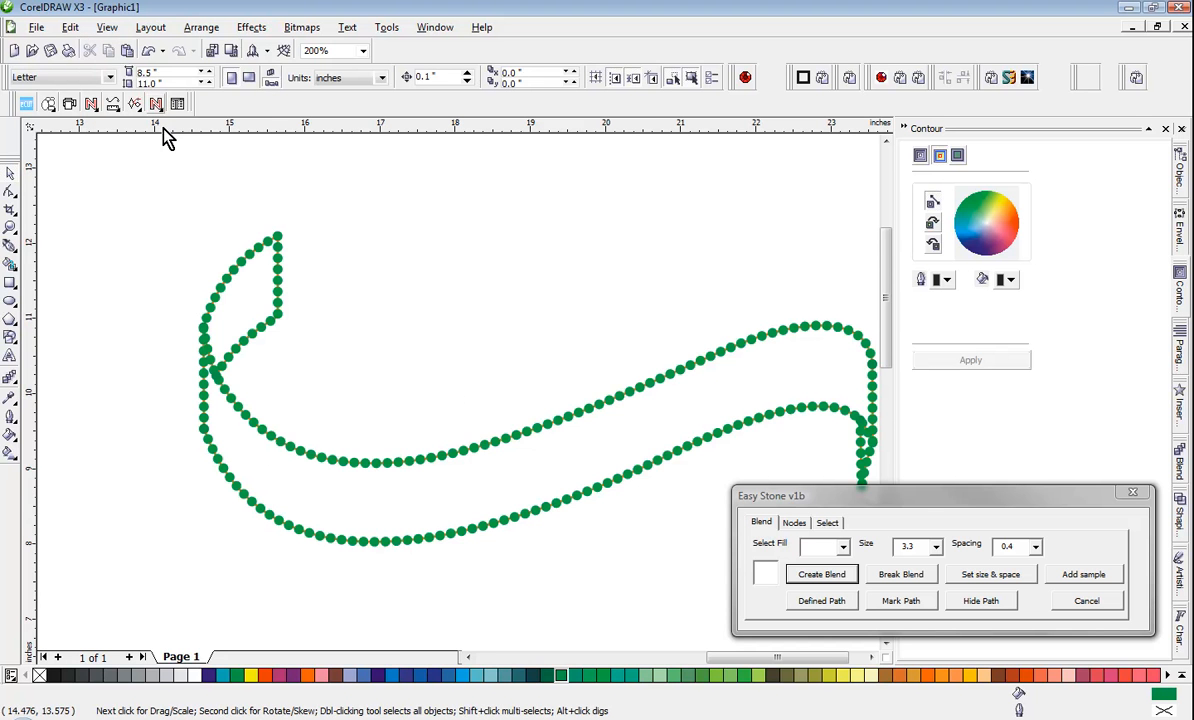
Compare the rhinestone ribbon outline with the original logo artwork, including the Delta Sigma Theta lettering on its ribbon.
scroll(458, 397, "down", 1)
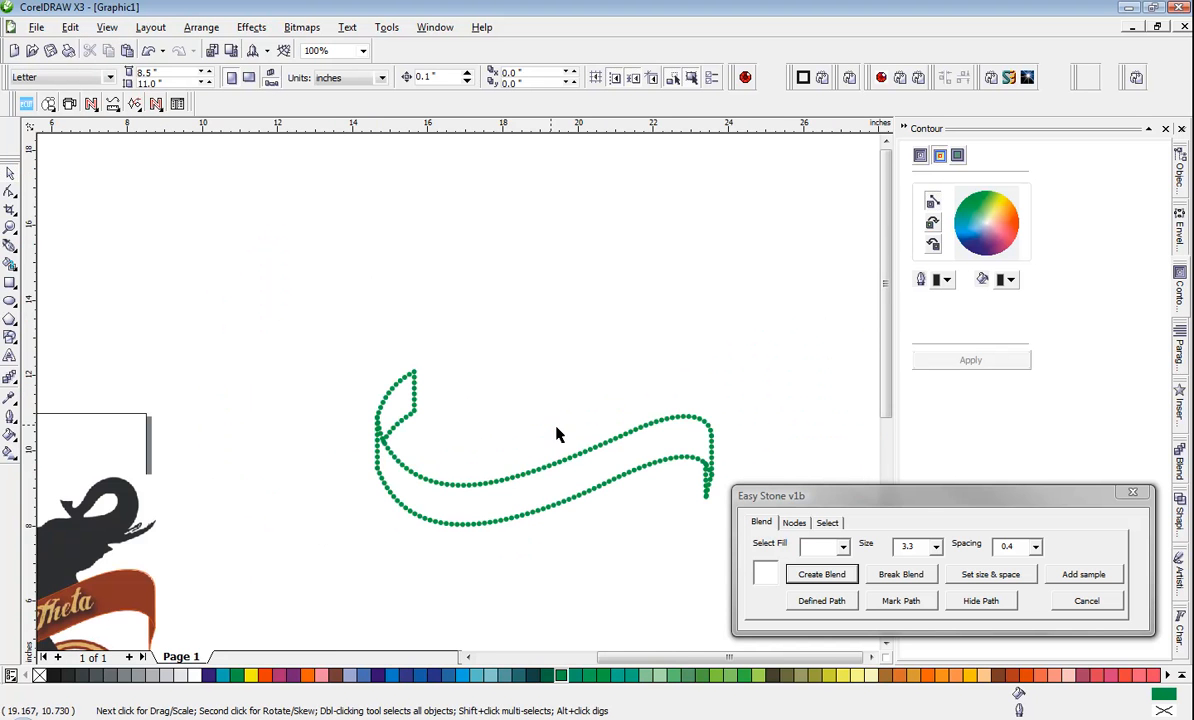
scroll(458, 398, "down", 1)
scroll(458, 398, "up", 1)
scroll(456, 400, "down", 1)
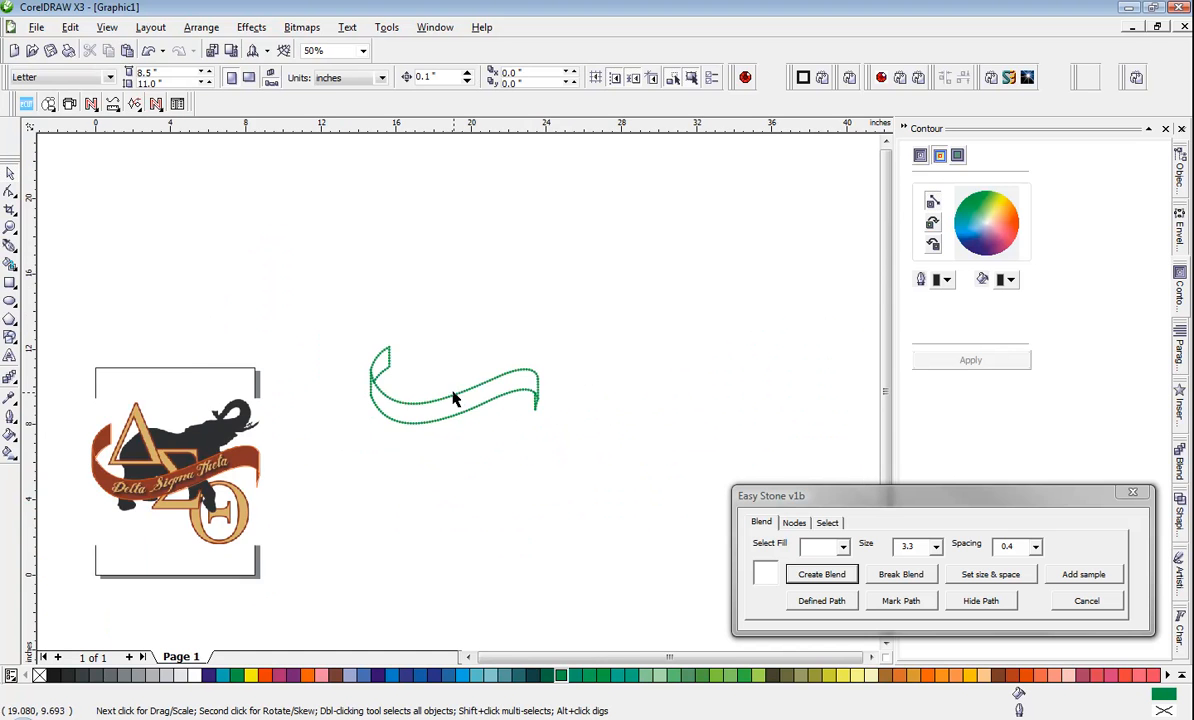
scroll(233, 470, "up", 1)
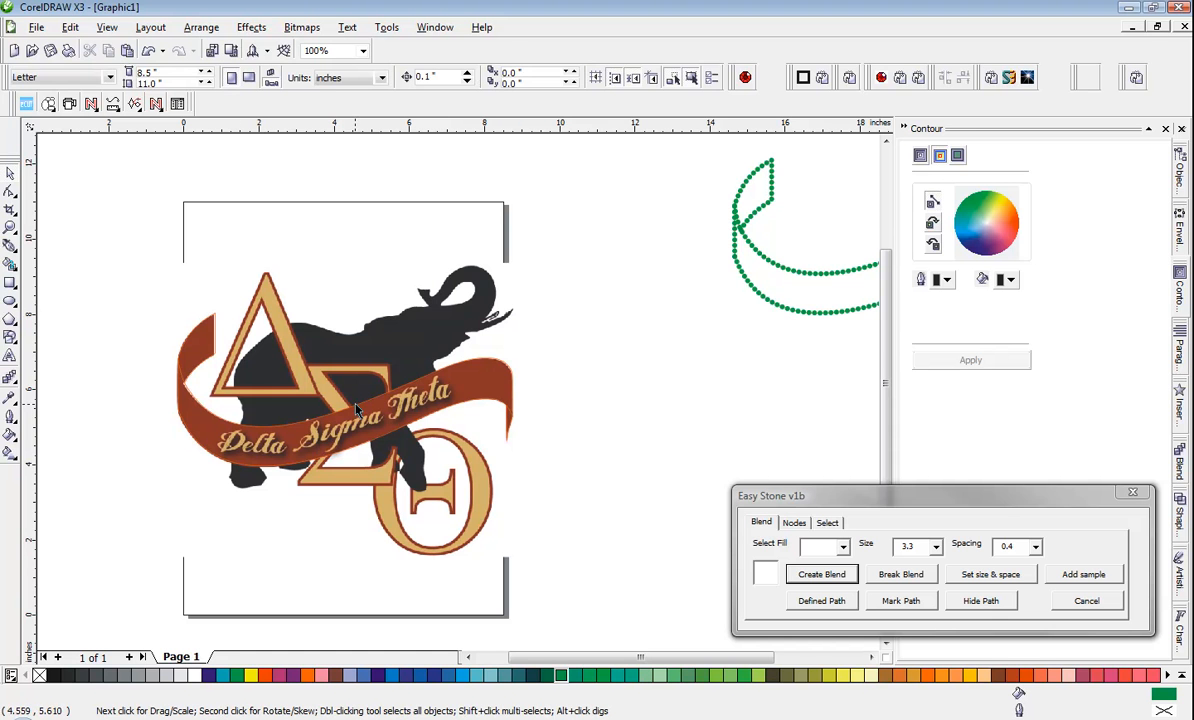
scroll(278, 455, "up", 2)
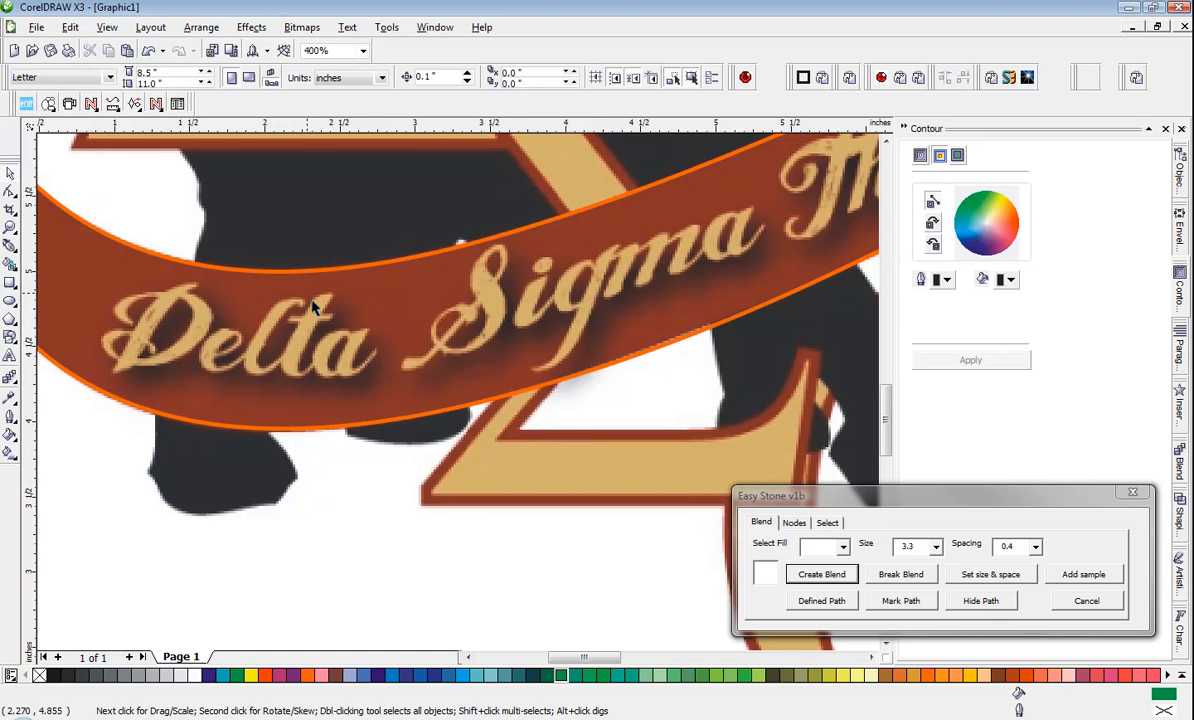
scroll(303, 342, "down", 3)
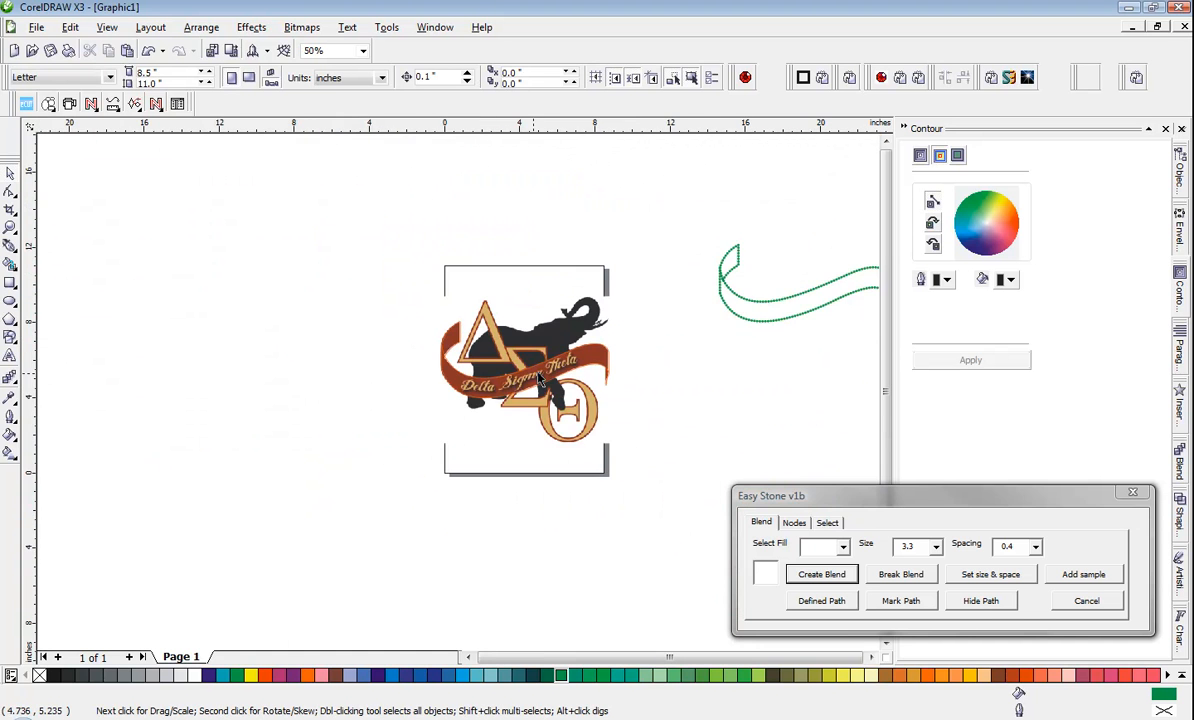
scroll(539, 378, "up", 1)
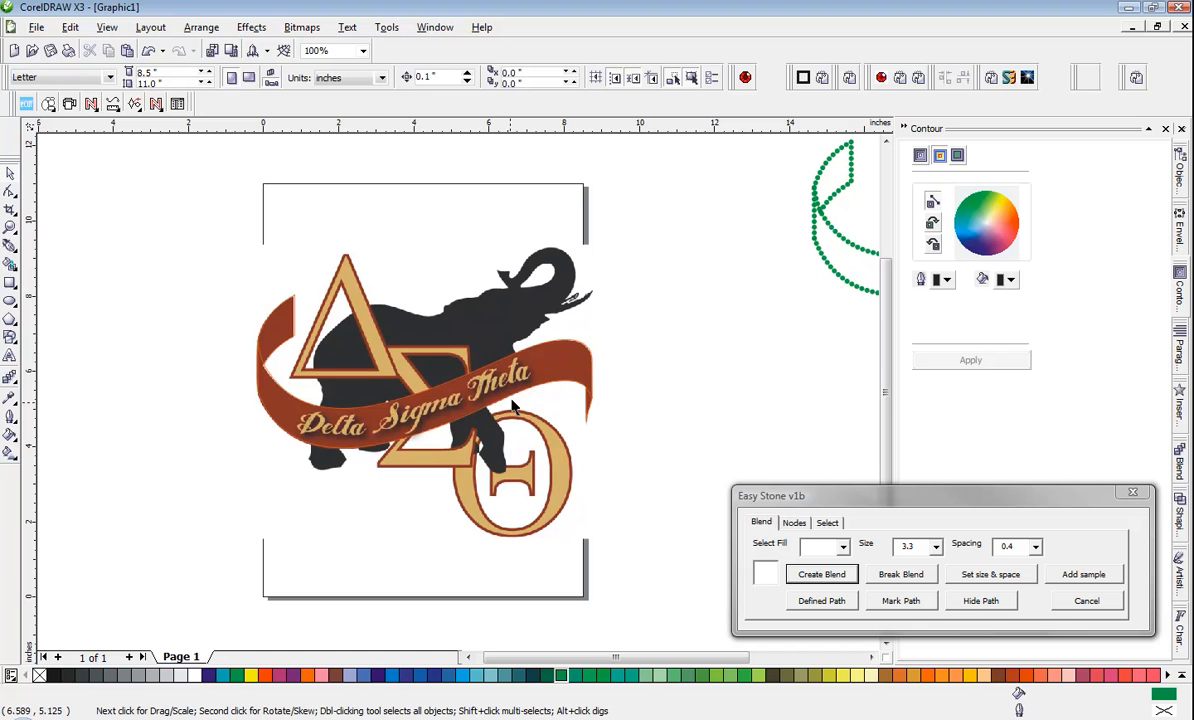
scroll(458, 397, "down", 1)
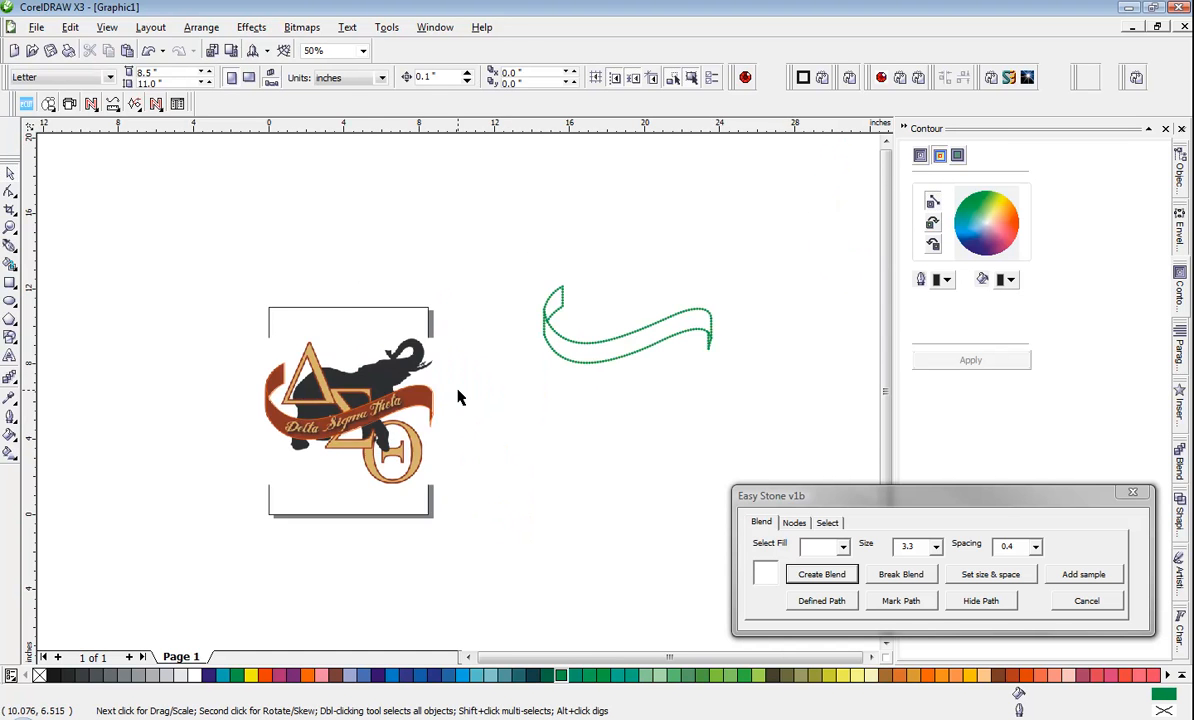
scroll(600, 349, "up", 1)
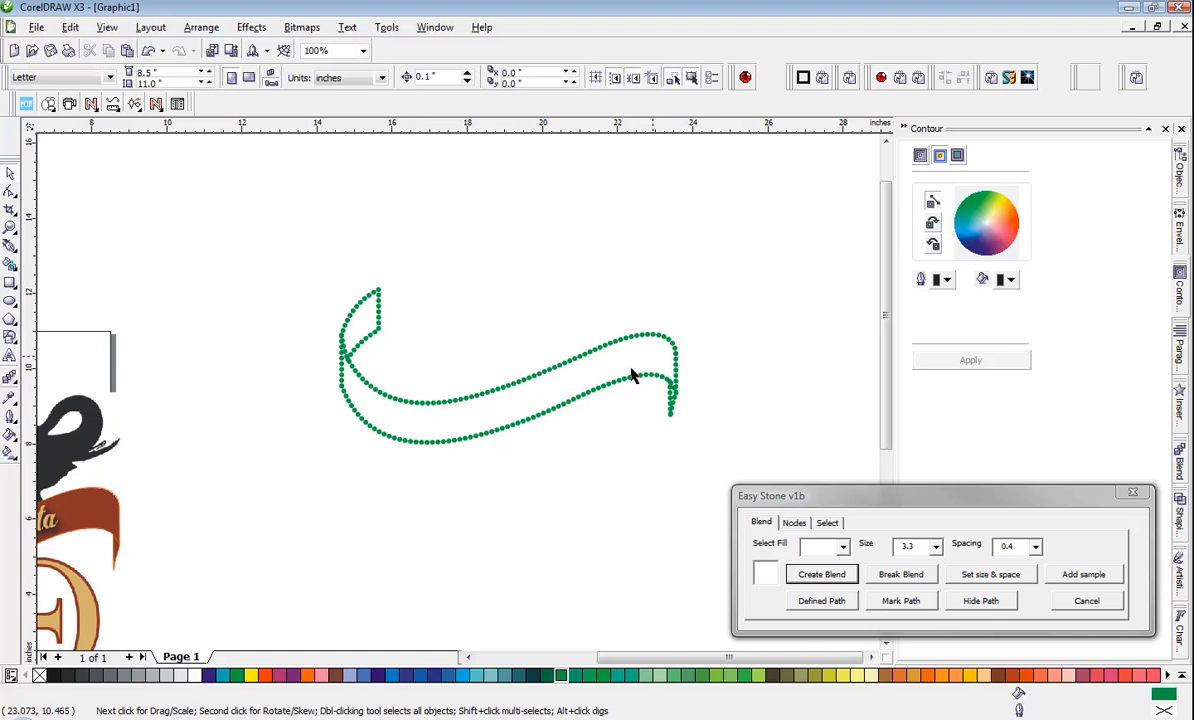
scroll(389, 394, "down", 1)
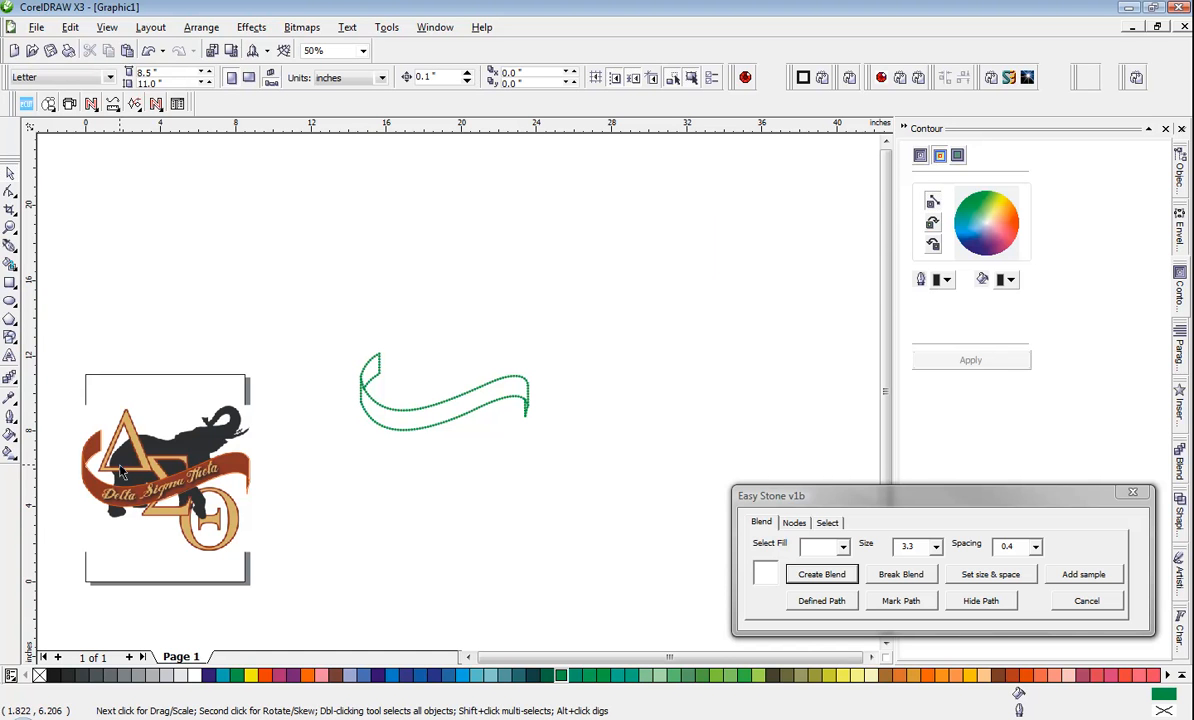
scroll(121, 470, "up", 1)
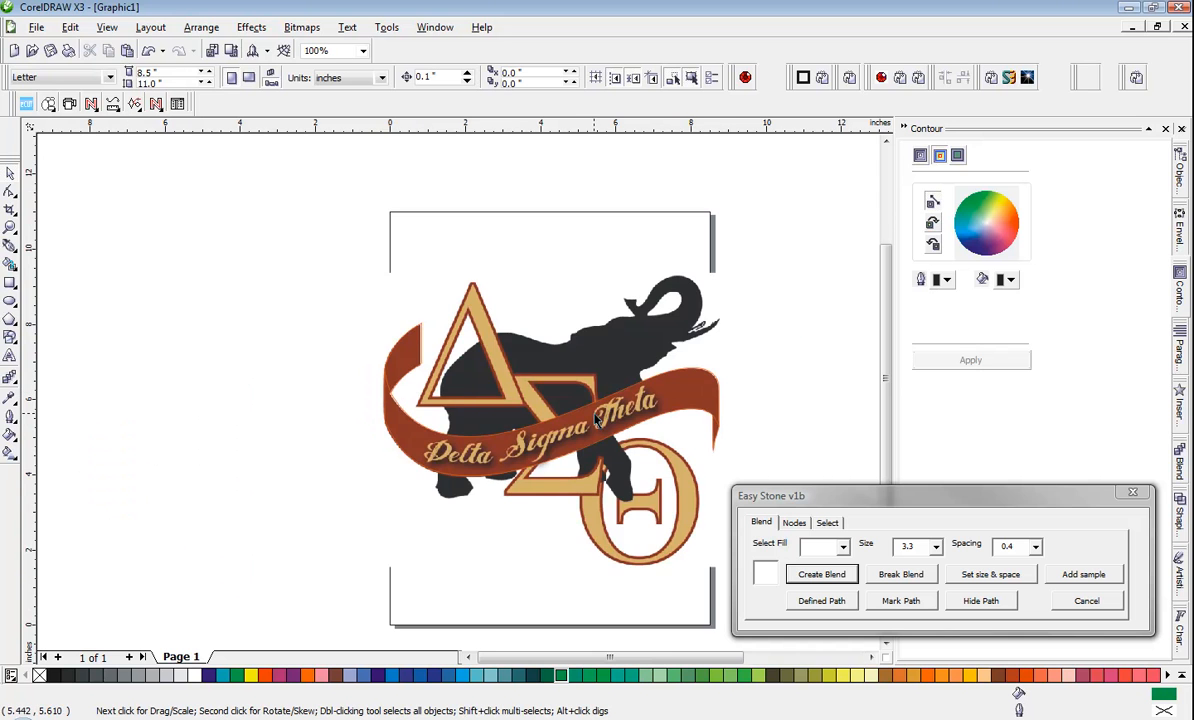
scroll(596, 420, "down", 1)
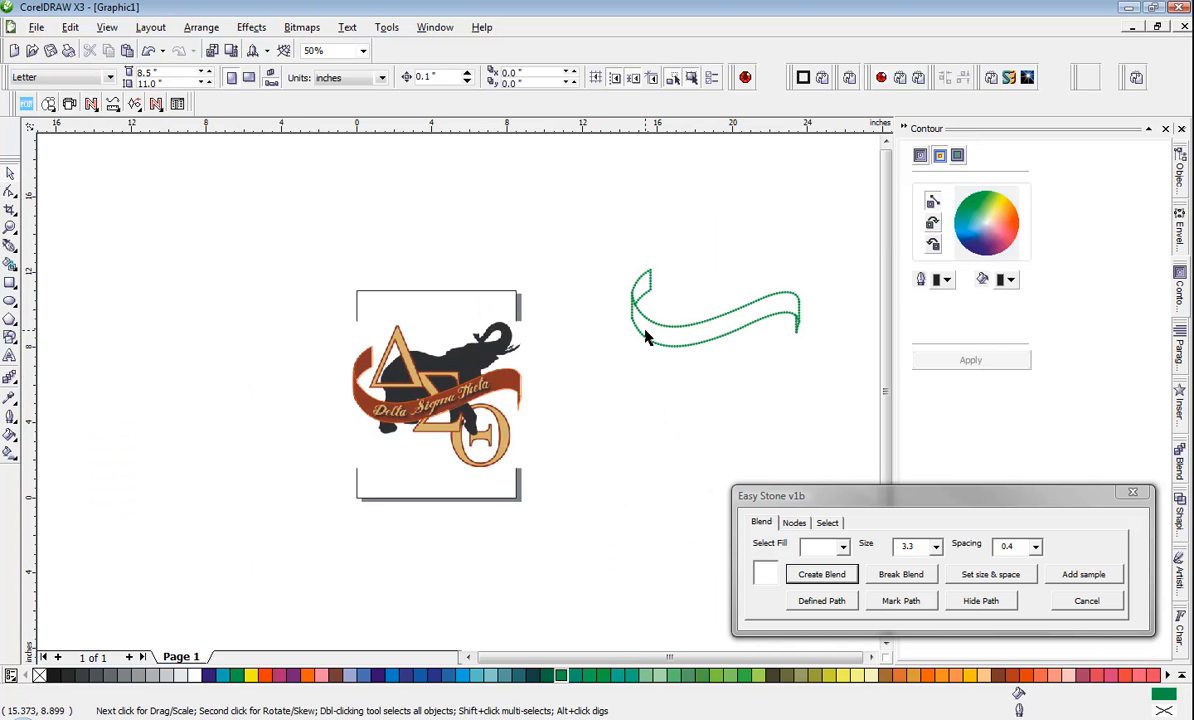